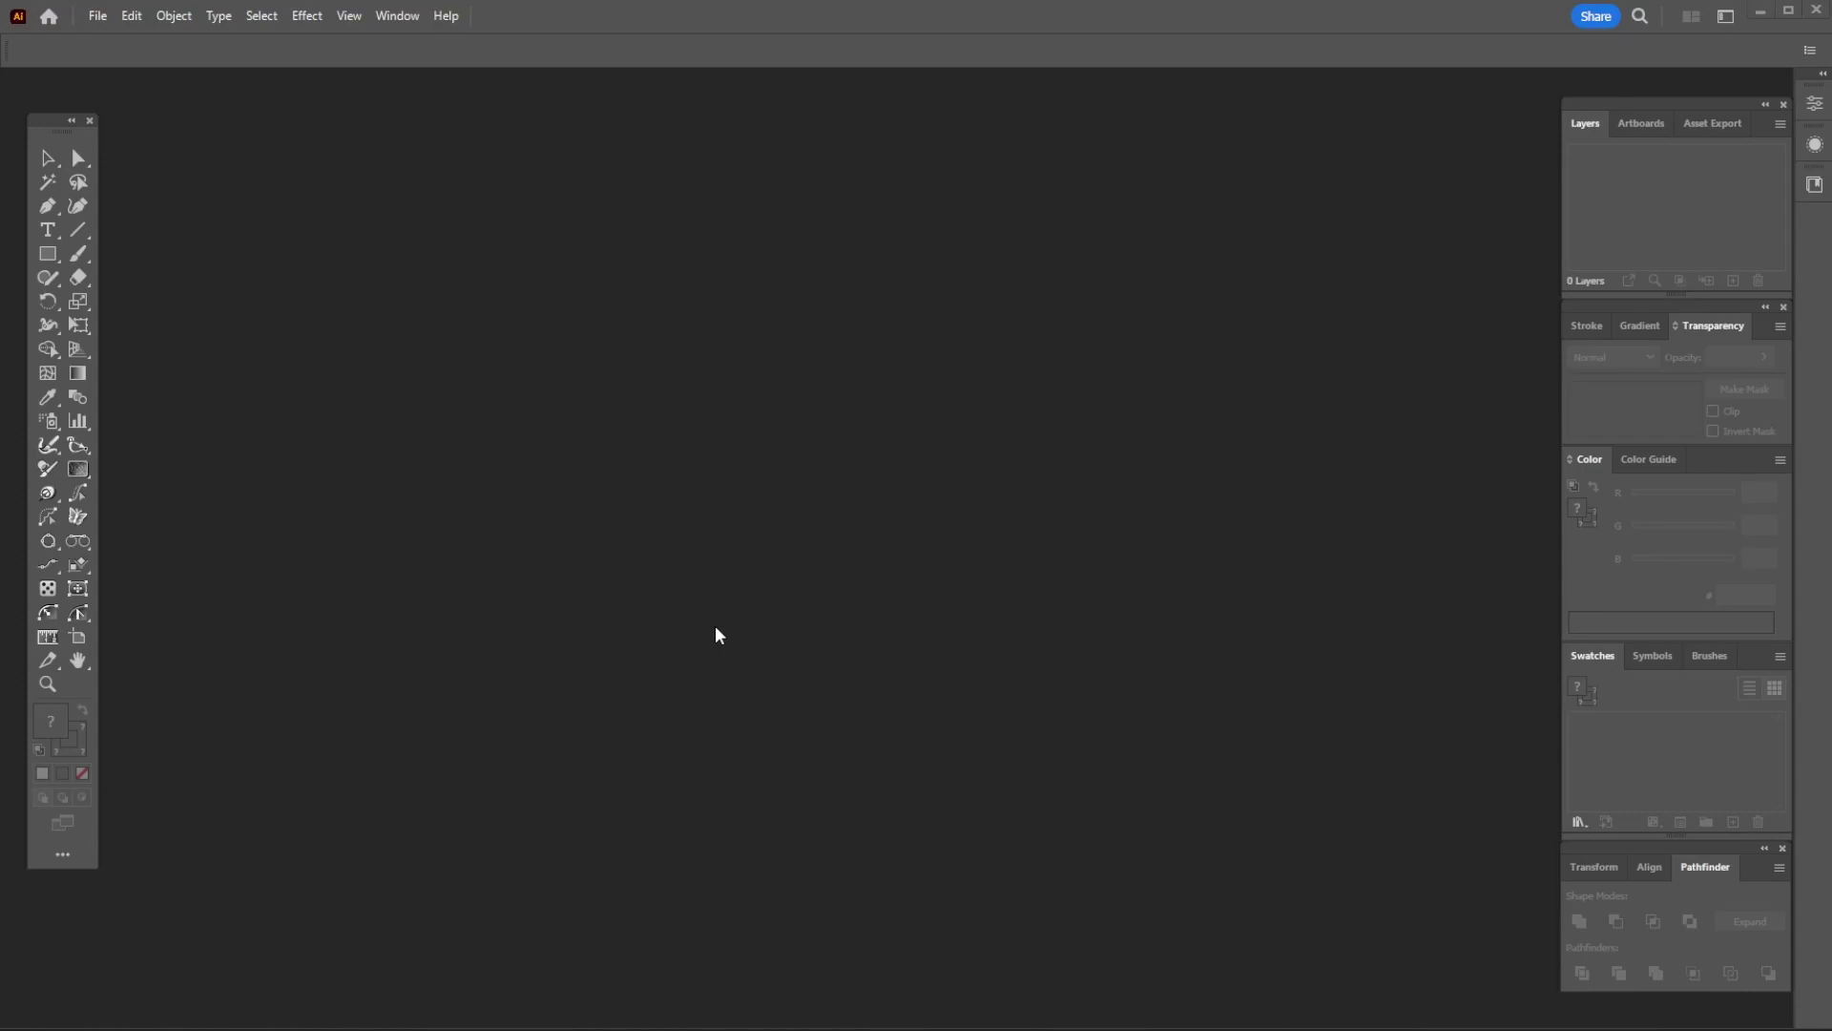
Create a new 1000 × 1000 px document from the custom preset.
click(98, 16)
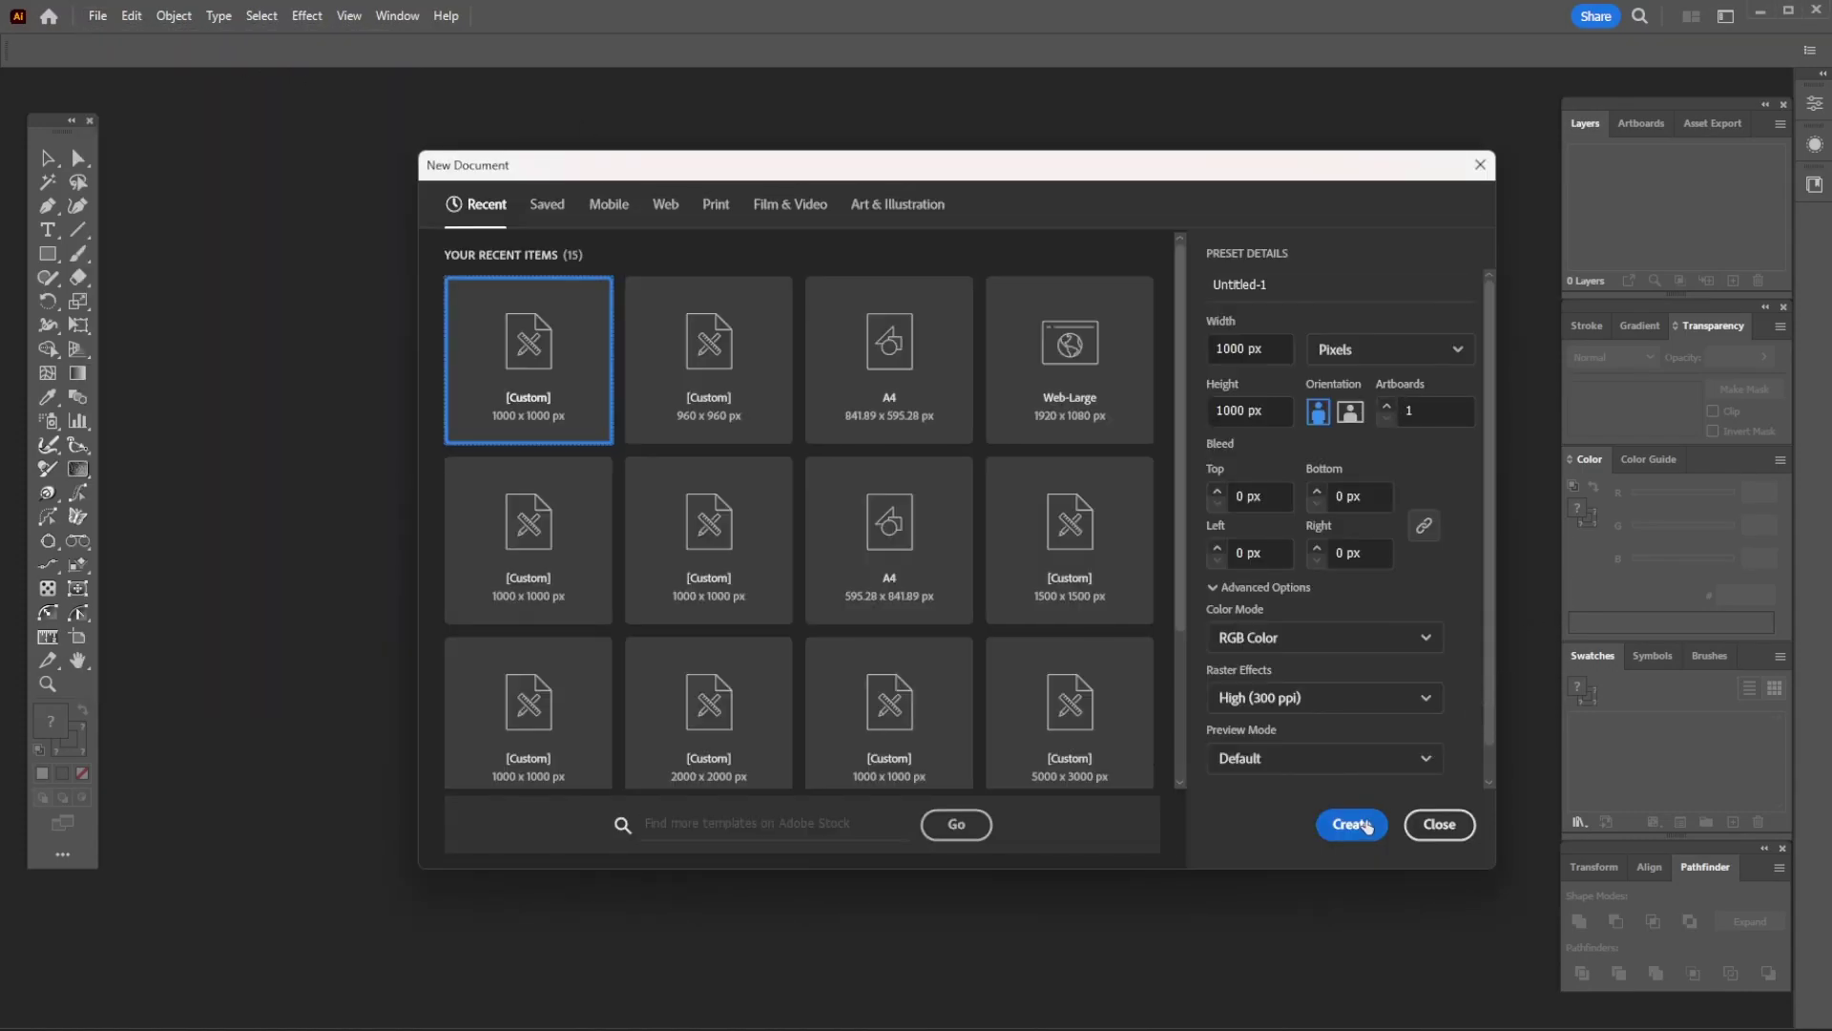
click(1366, 826)
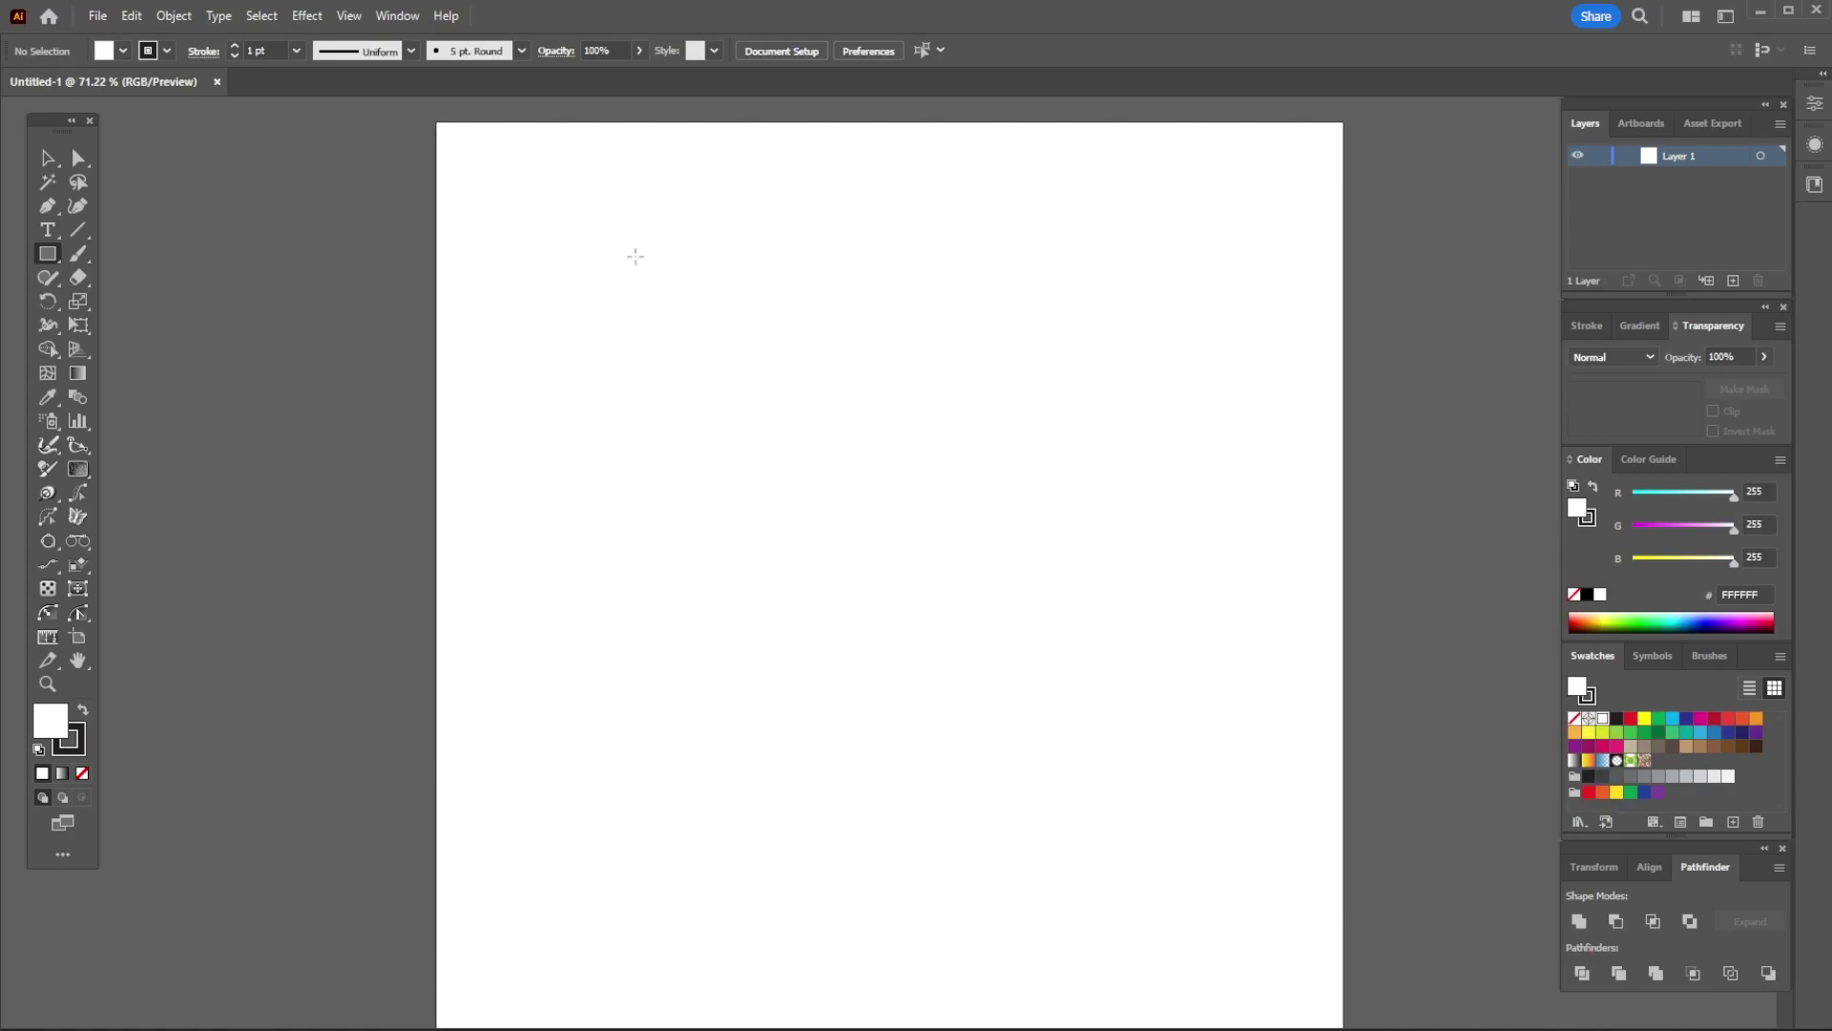
Draw a long thin rectangle with a black fill and no stroke.
drag(629, 252, 890, 288)
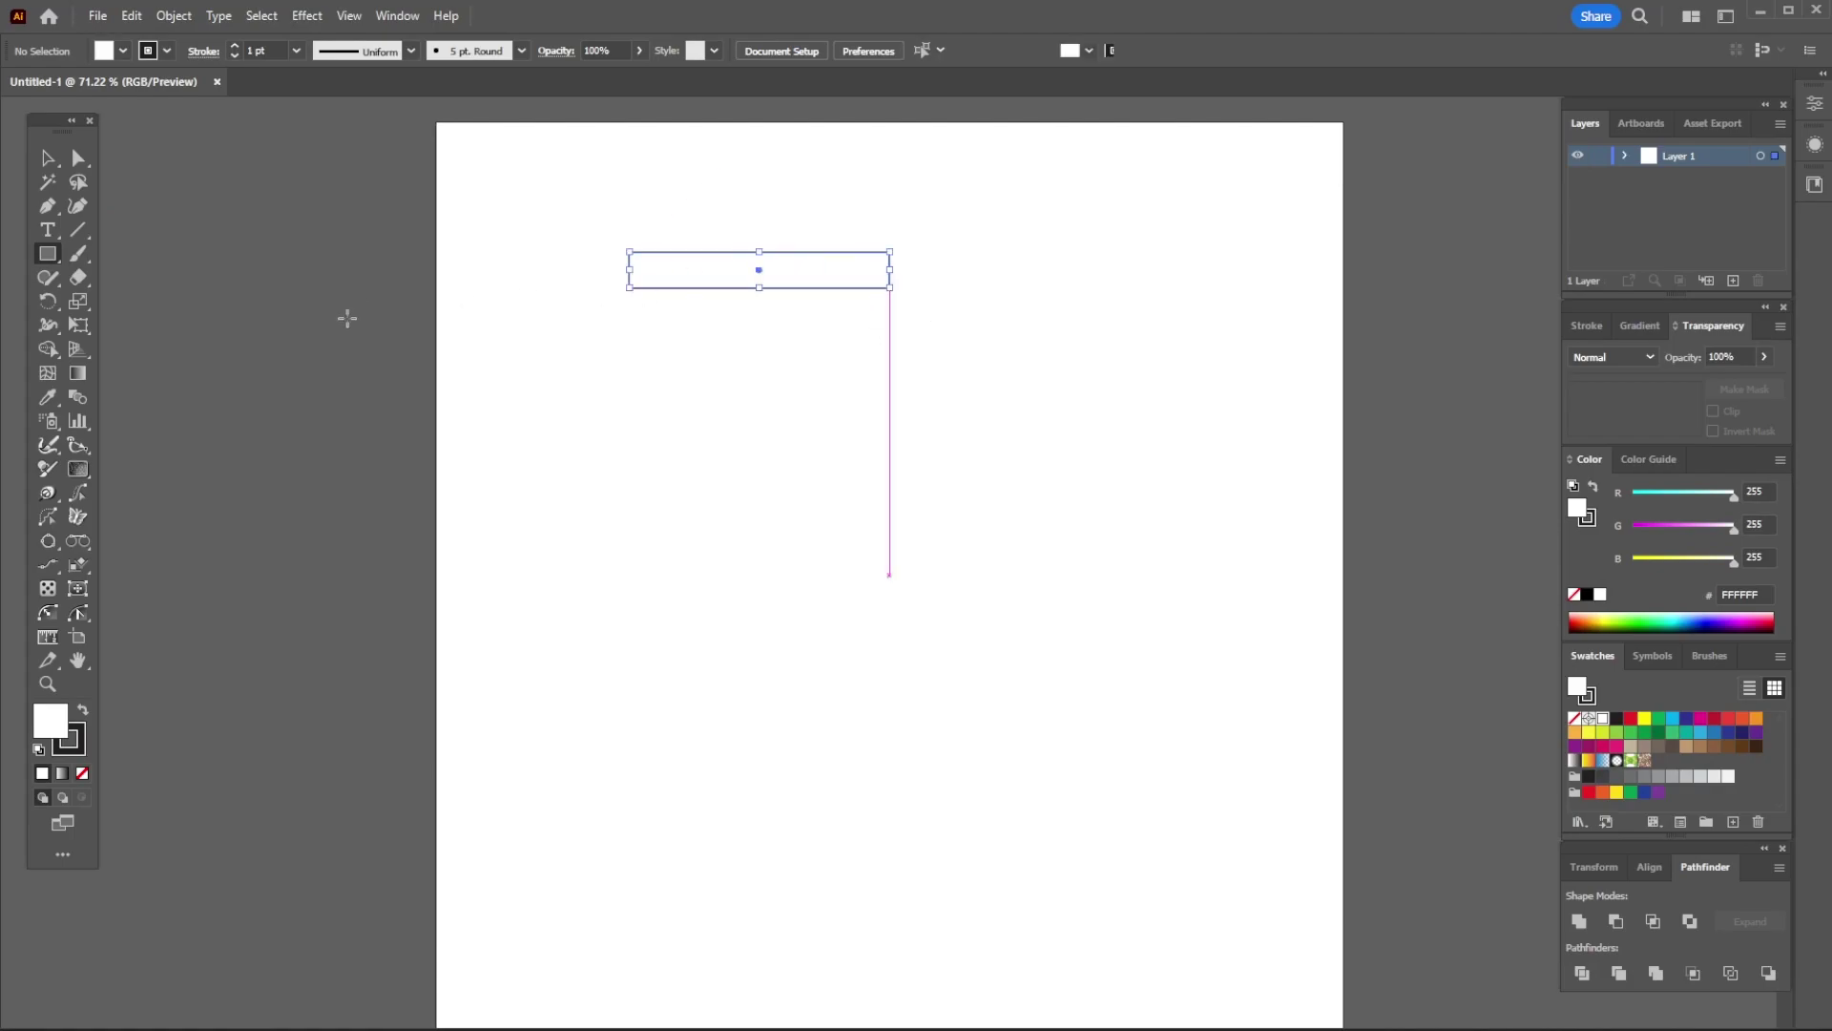
click(83, 710)
click(82, 773)
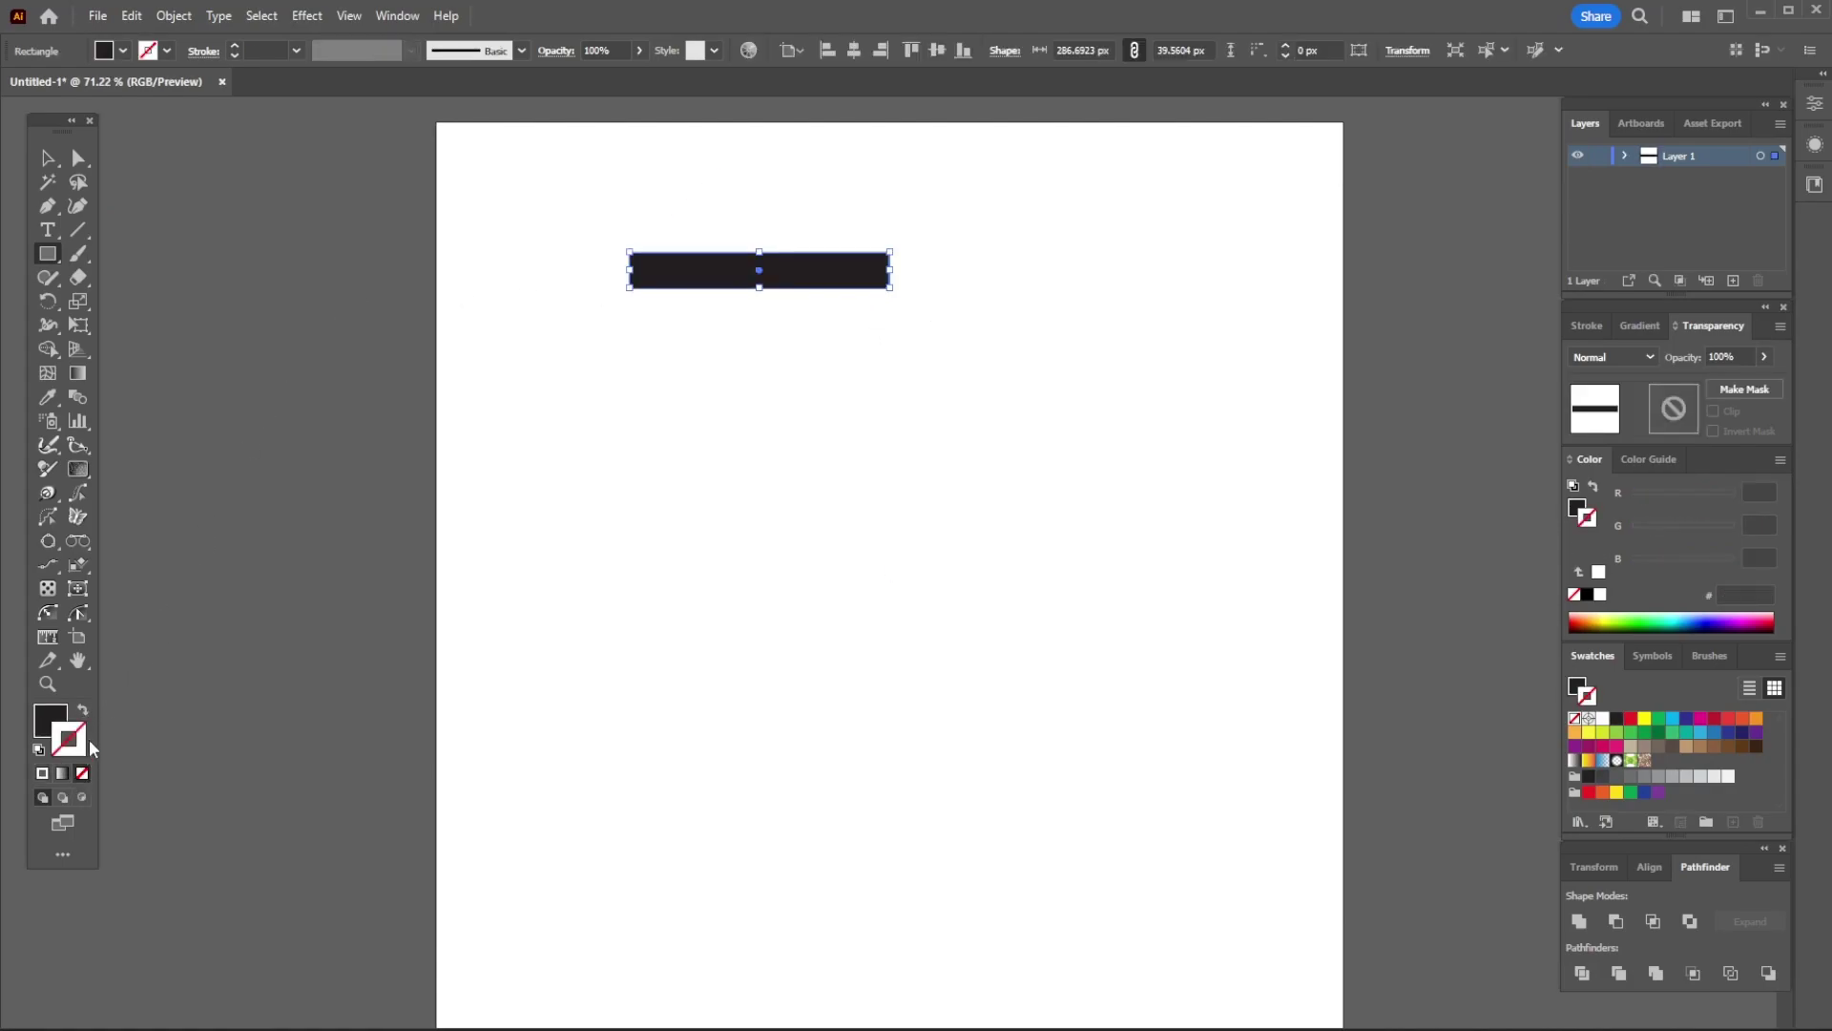
key(x)
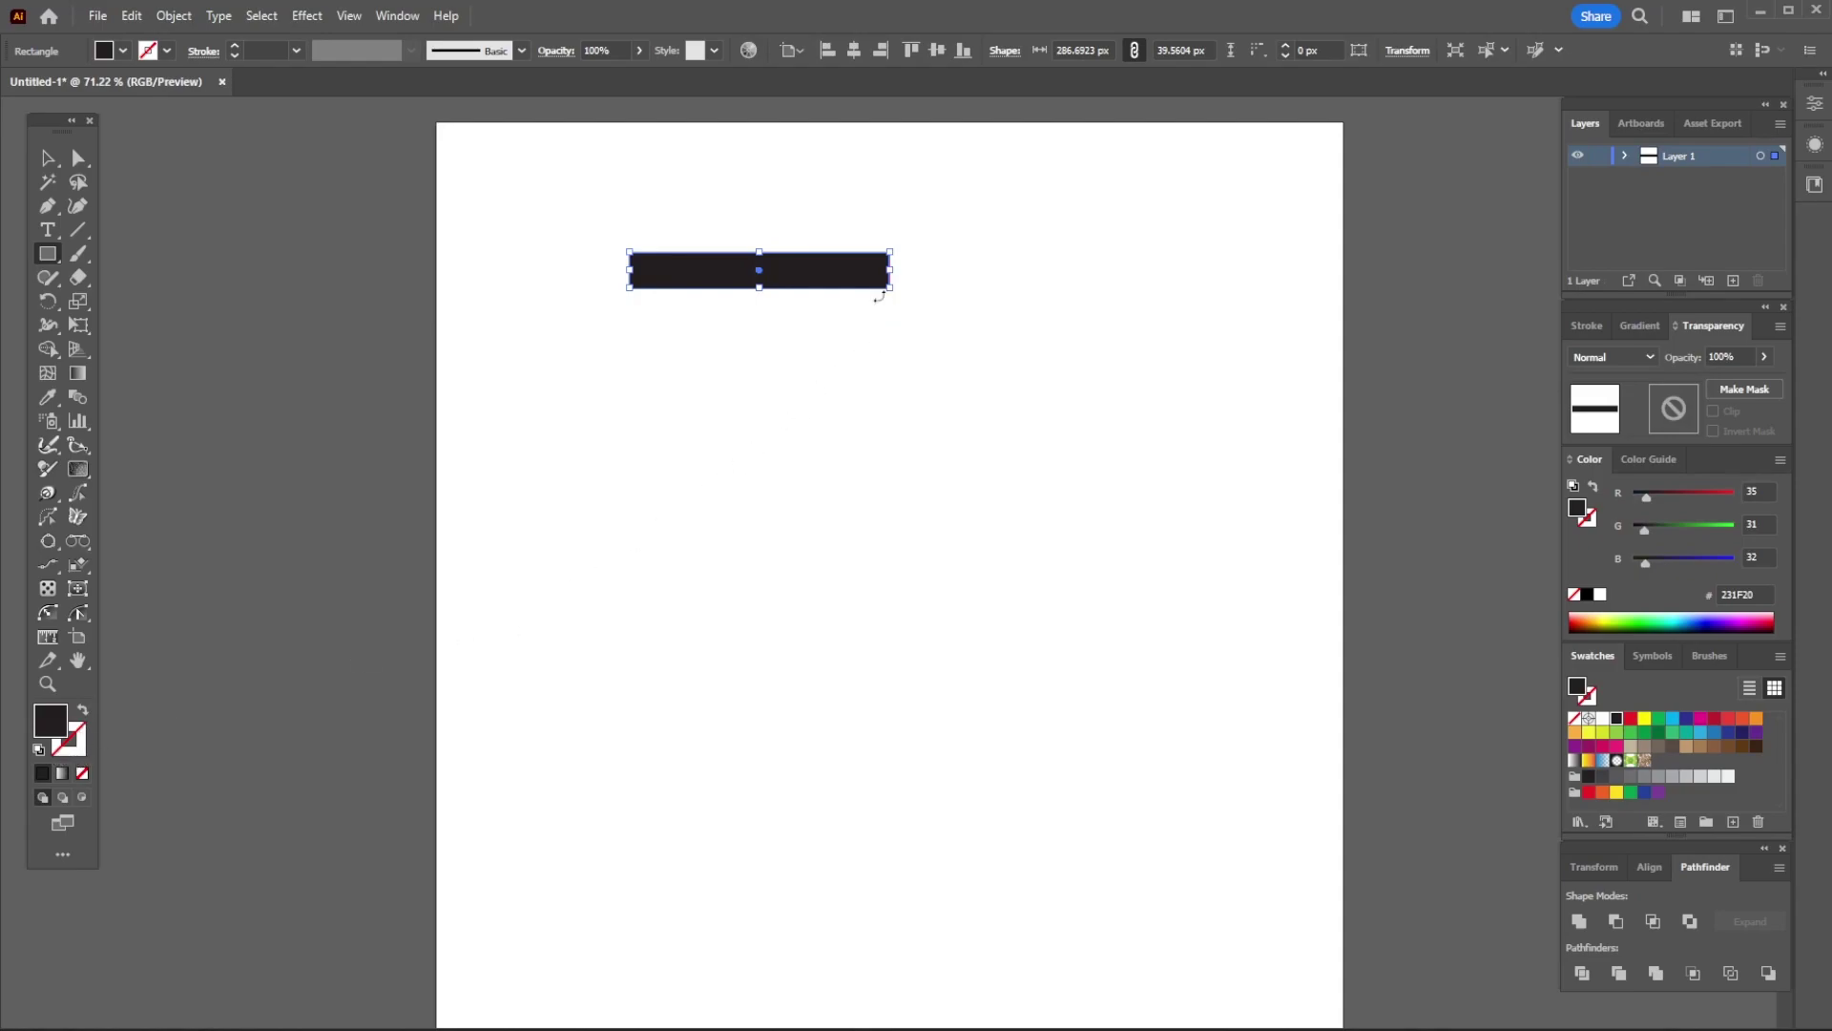
Copy the bar below as a white bar, then copy the black-white pair further down.
click(51, 160)
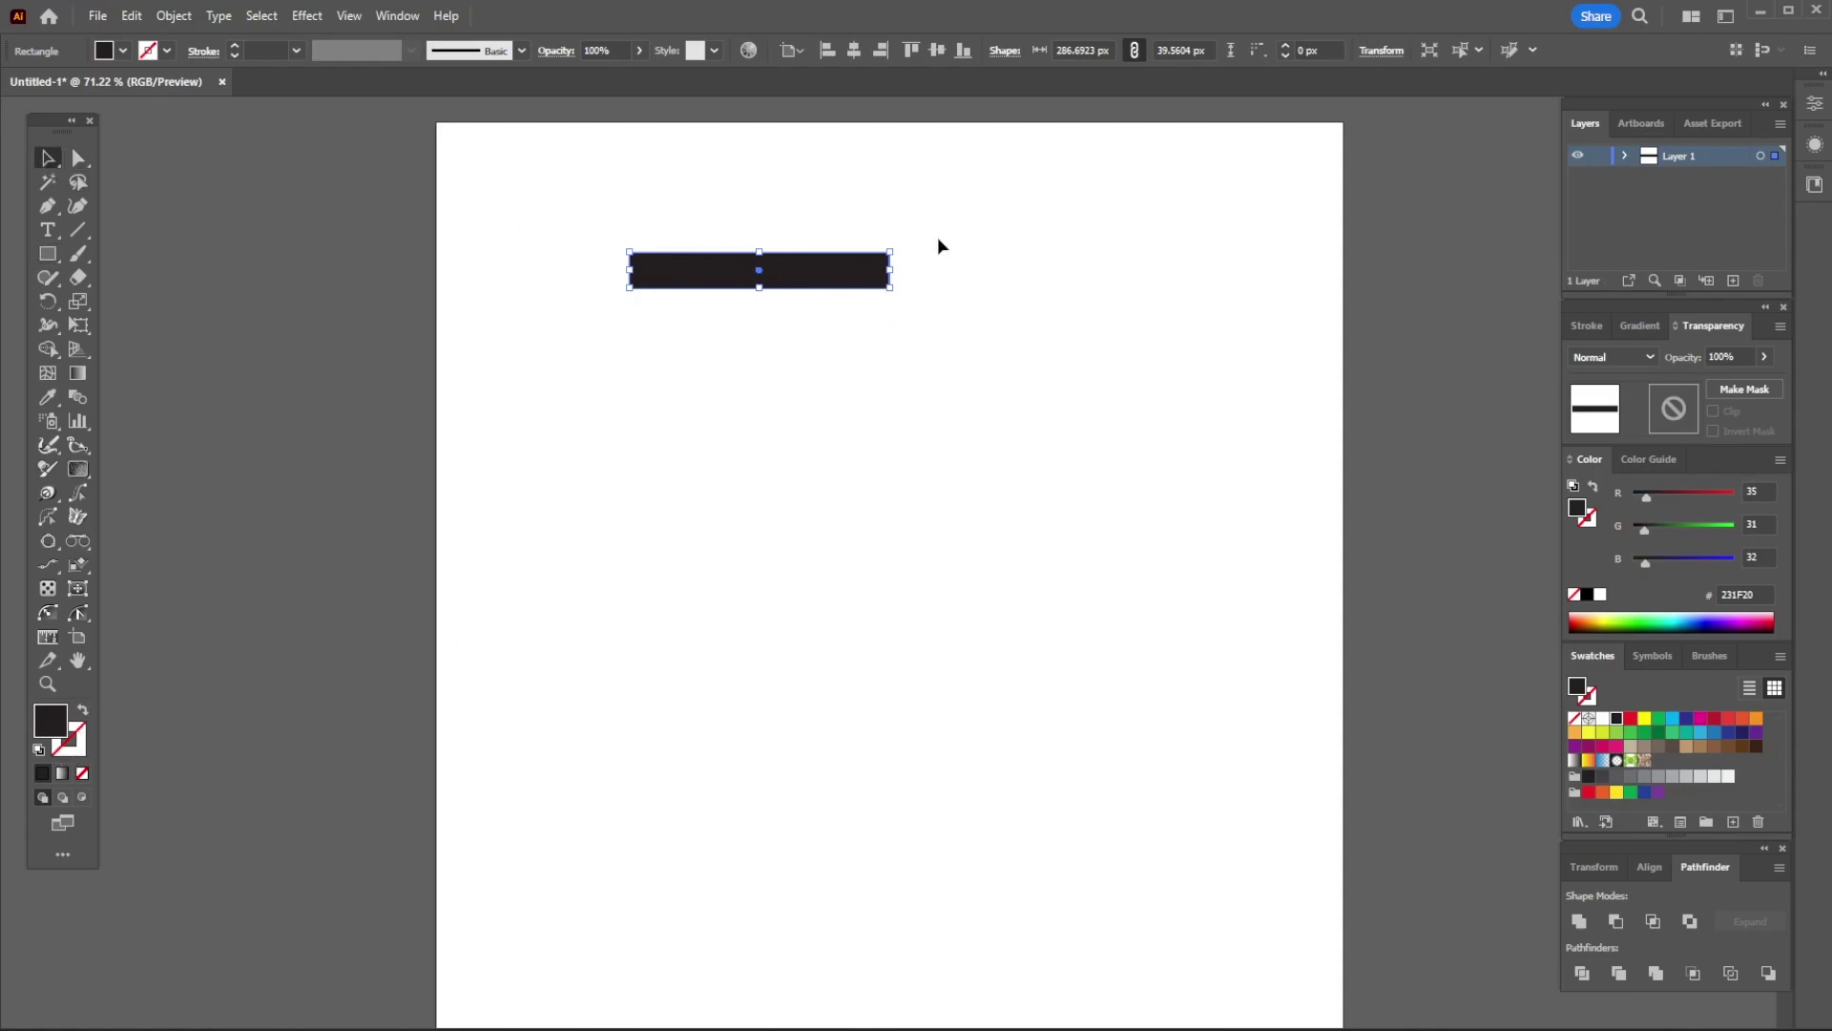
drag(850, 287, 851, 324)
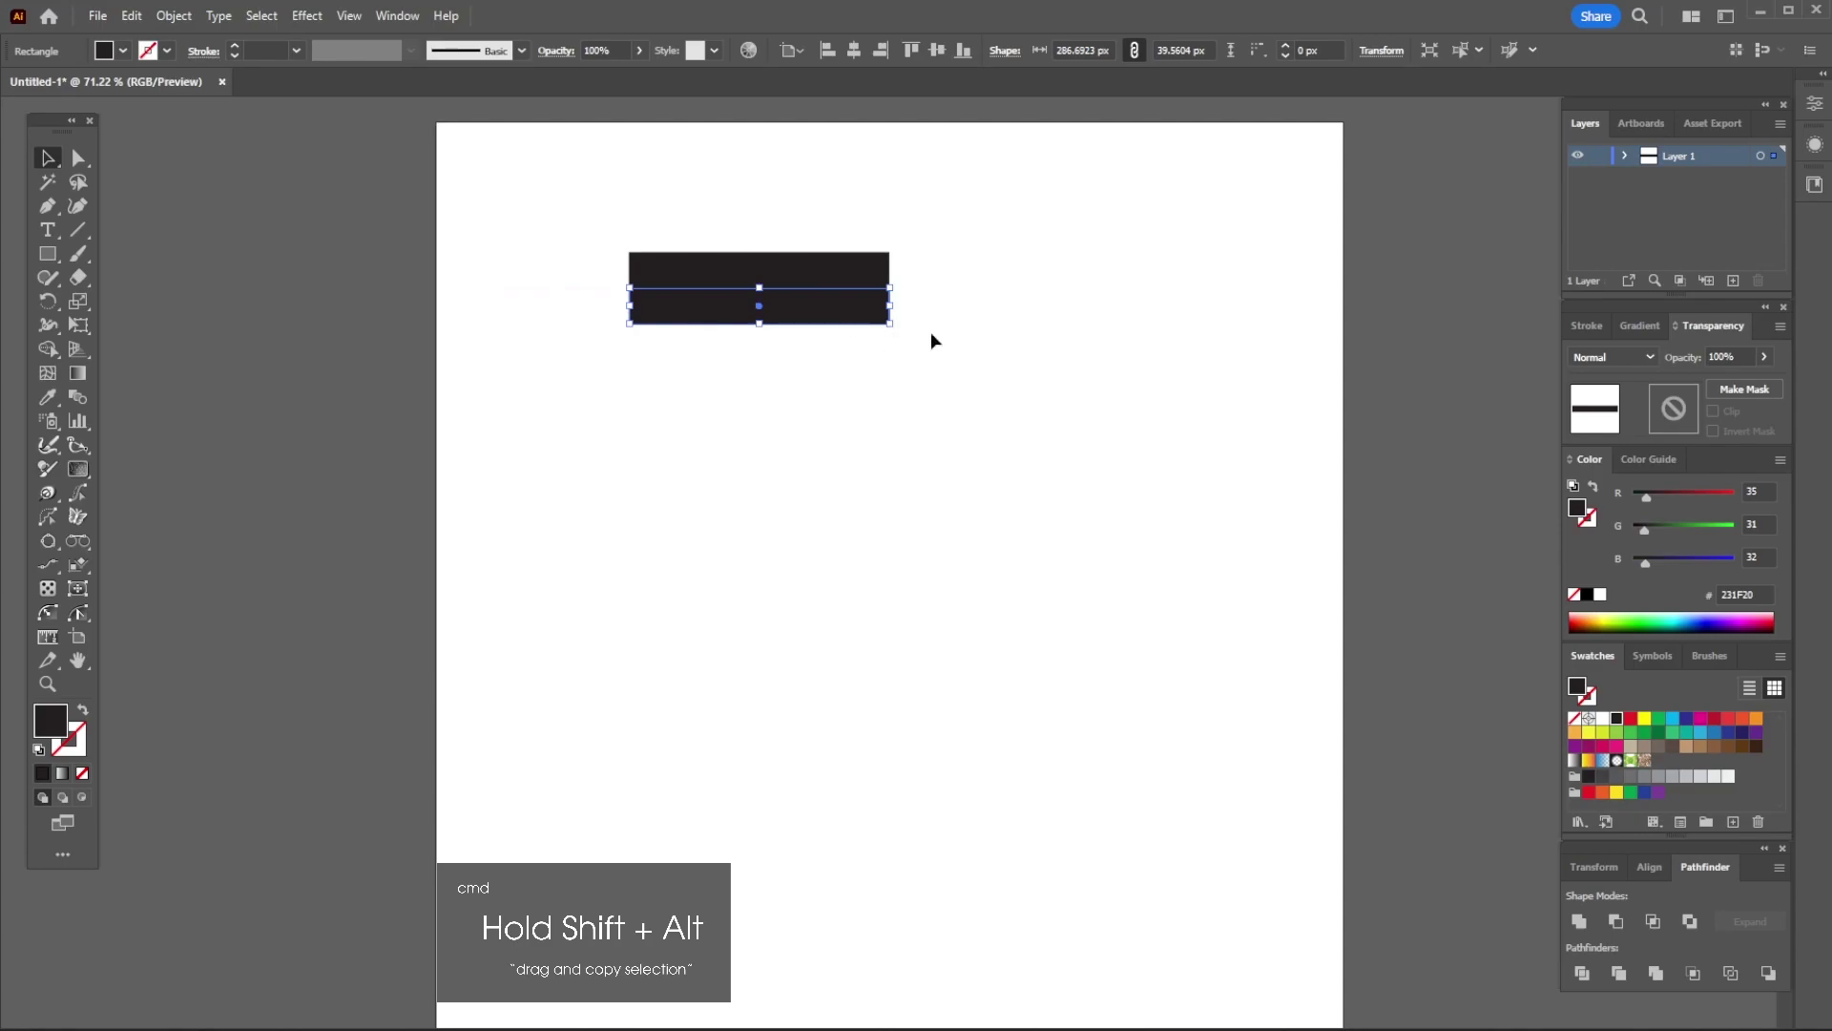
click(1603, 721)
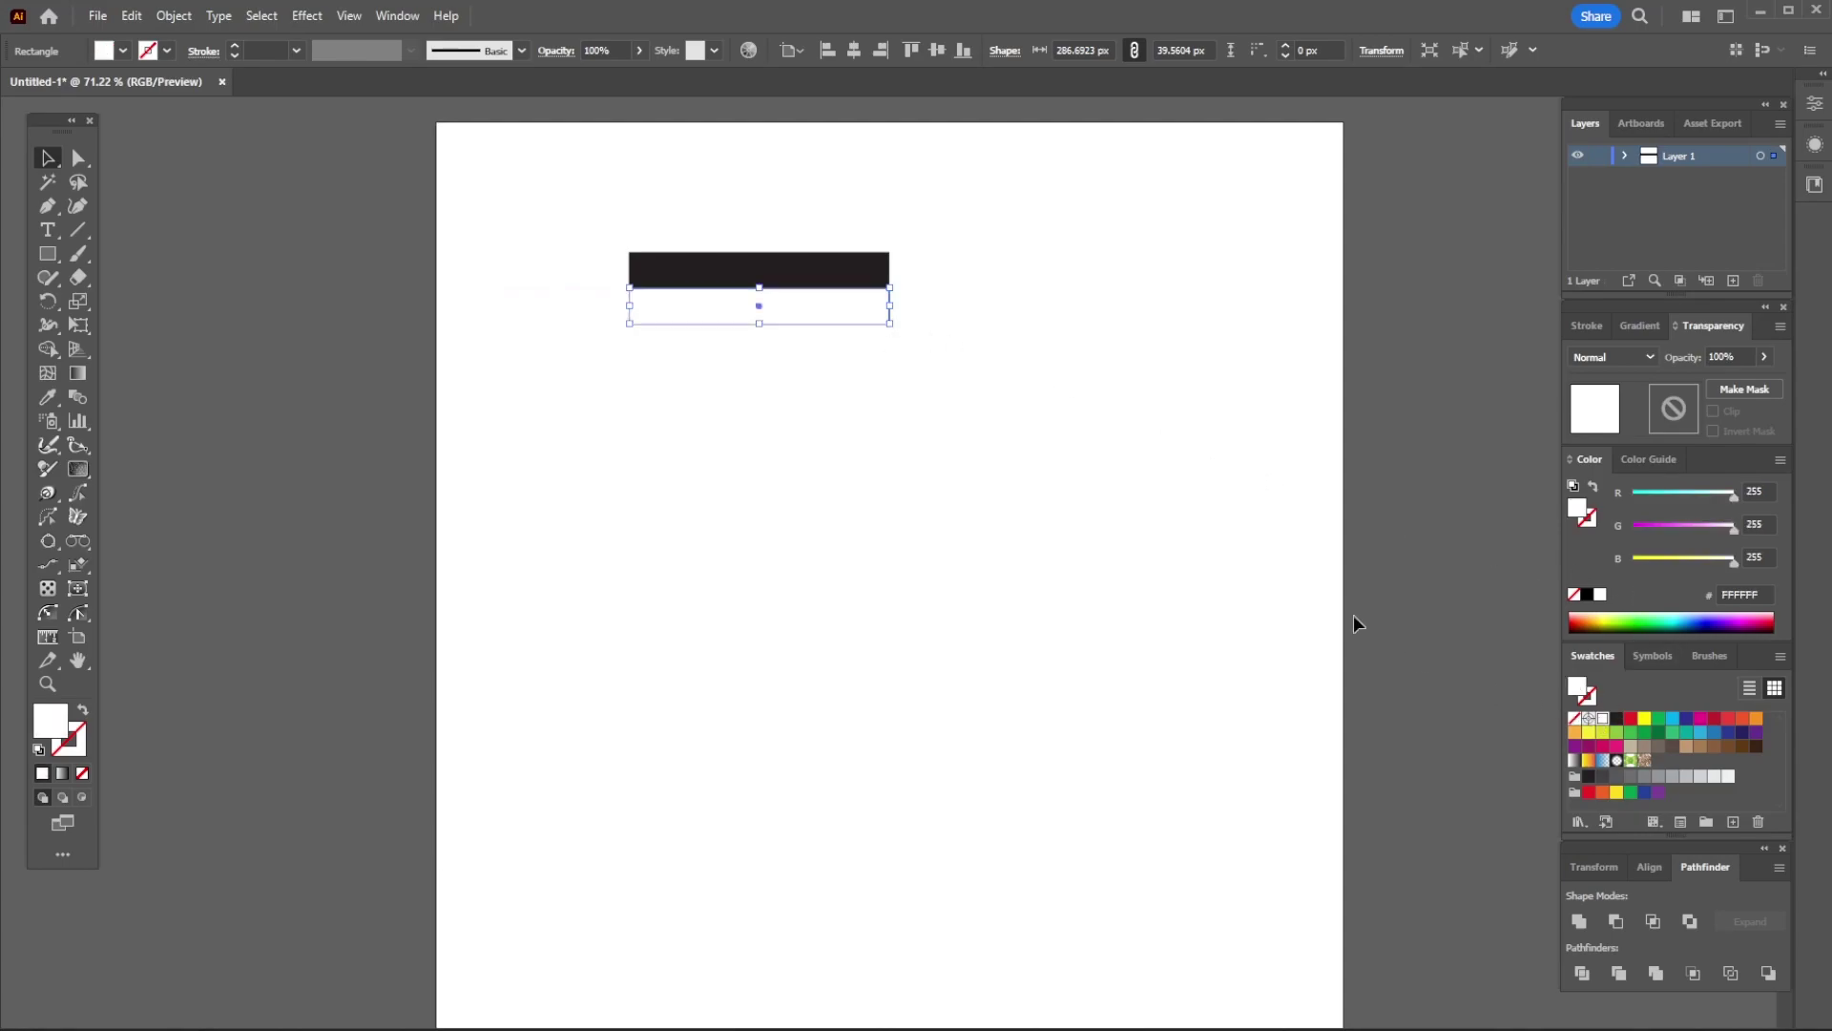
shift+click(811, 281)
mouse_move(810, 291)
mouse_down()
mouse_move(772, 377)
mouse_move(785, 365)
mouse_up()
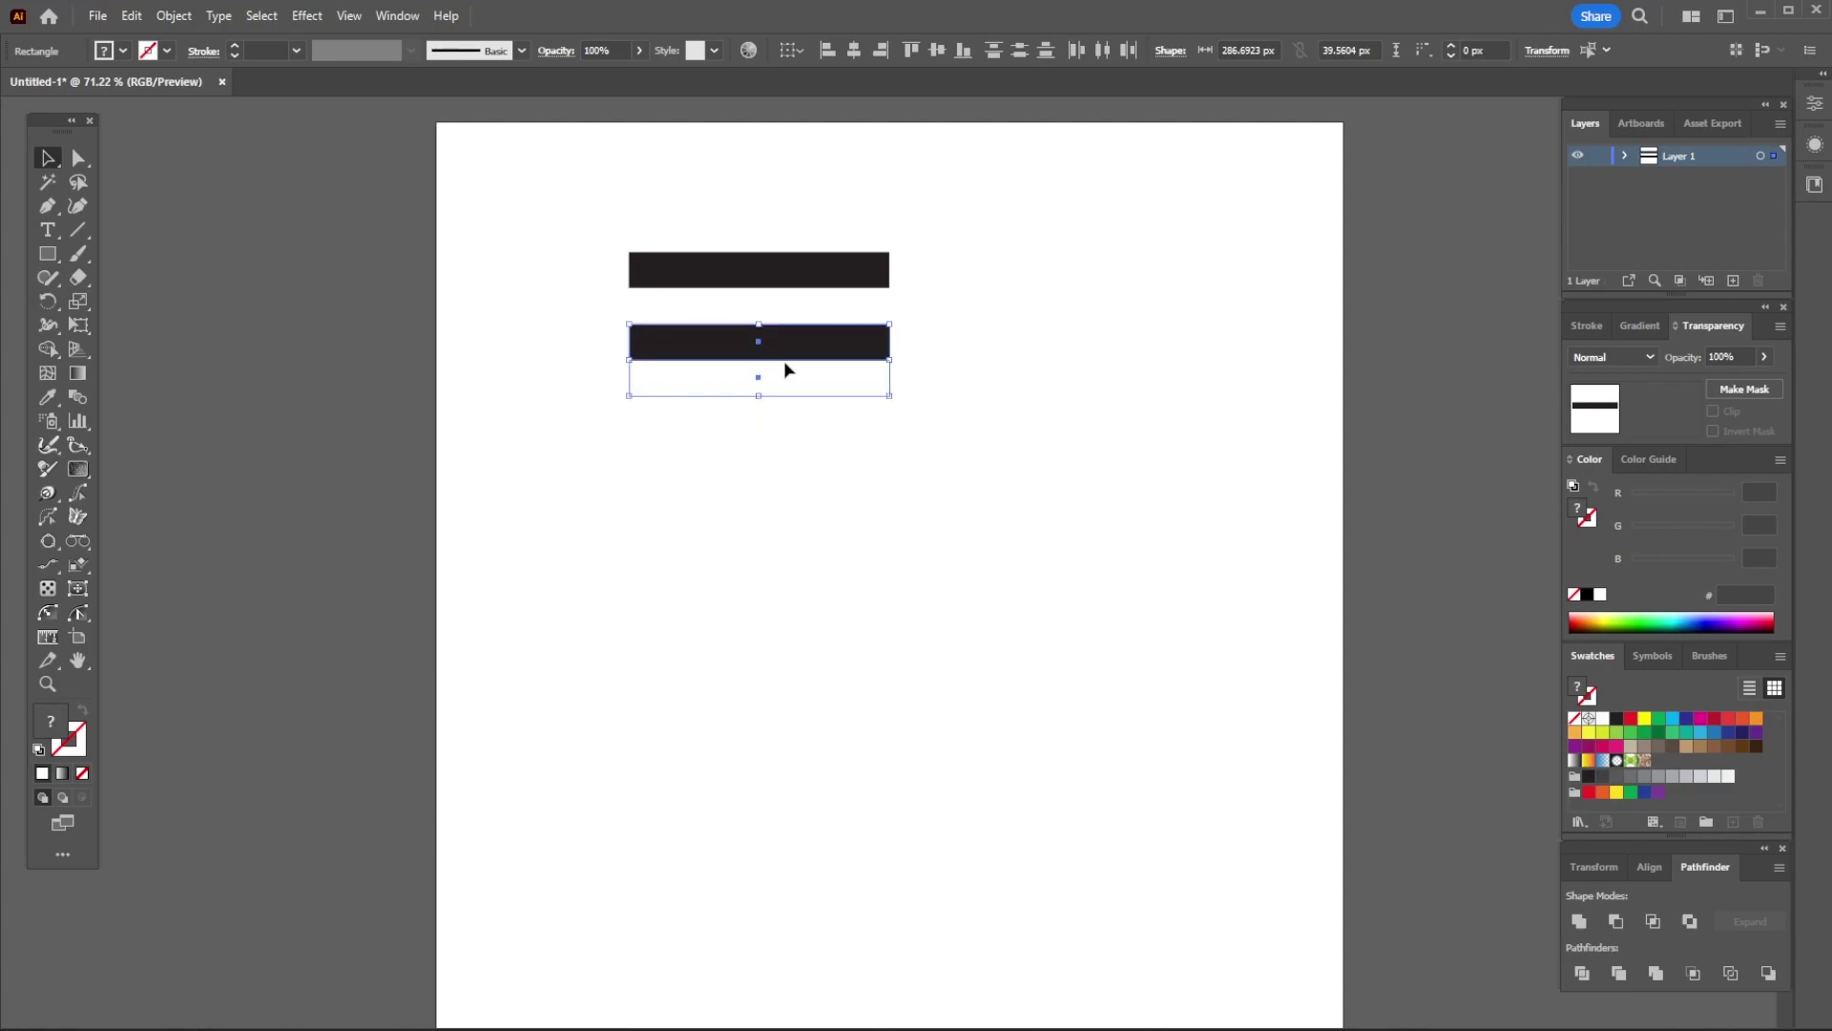
Repeat the copy with Ctrl+D until seven black bars stack down the artboard, then deselect.
key(ctrl+d)
key(ctrl+d)
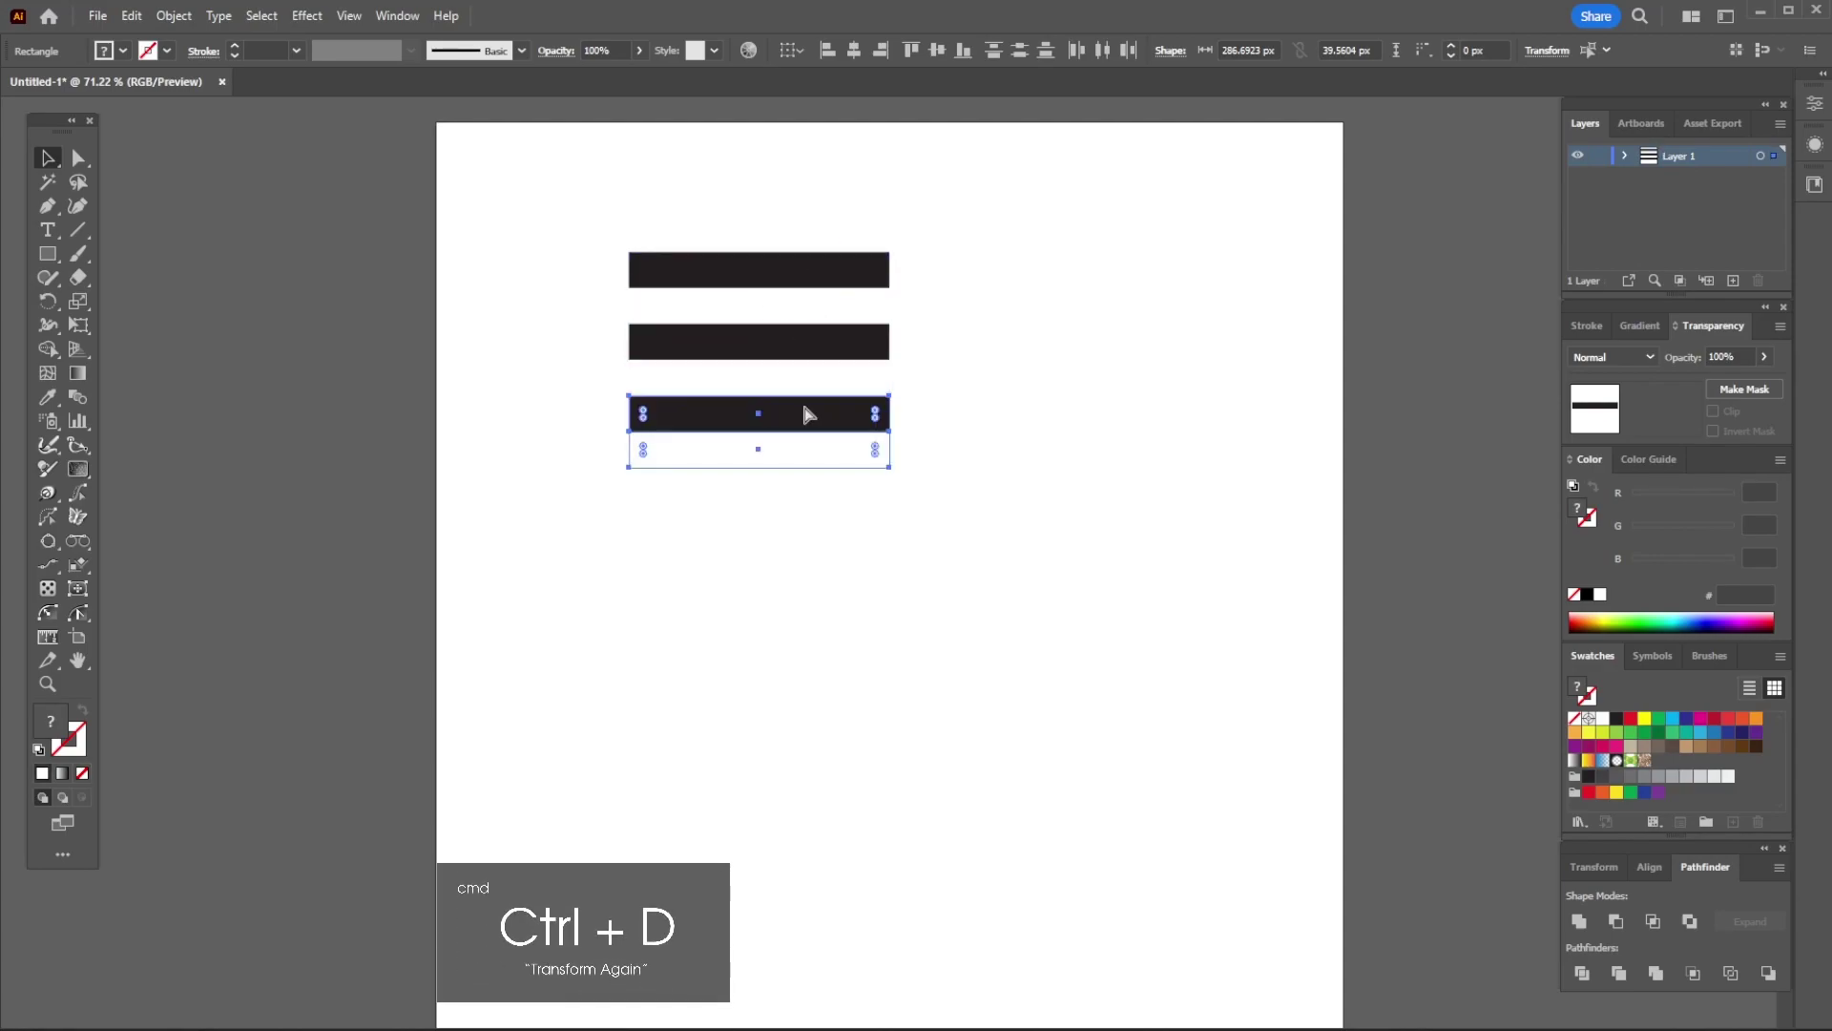
key(ctrl+d)
key(ctrl+d)
key(ctrl+d)
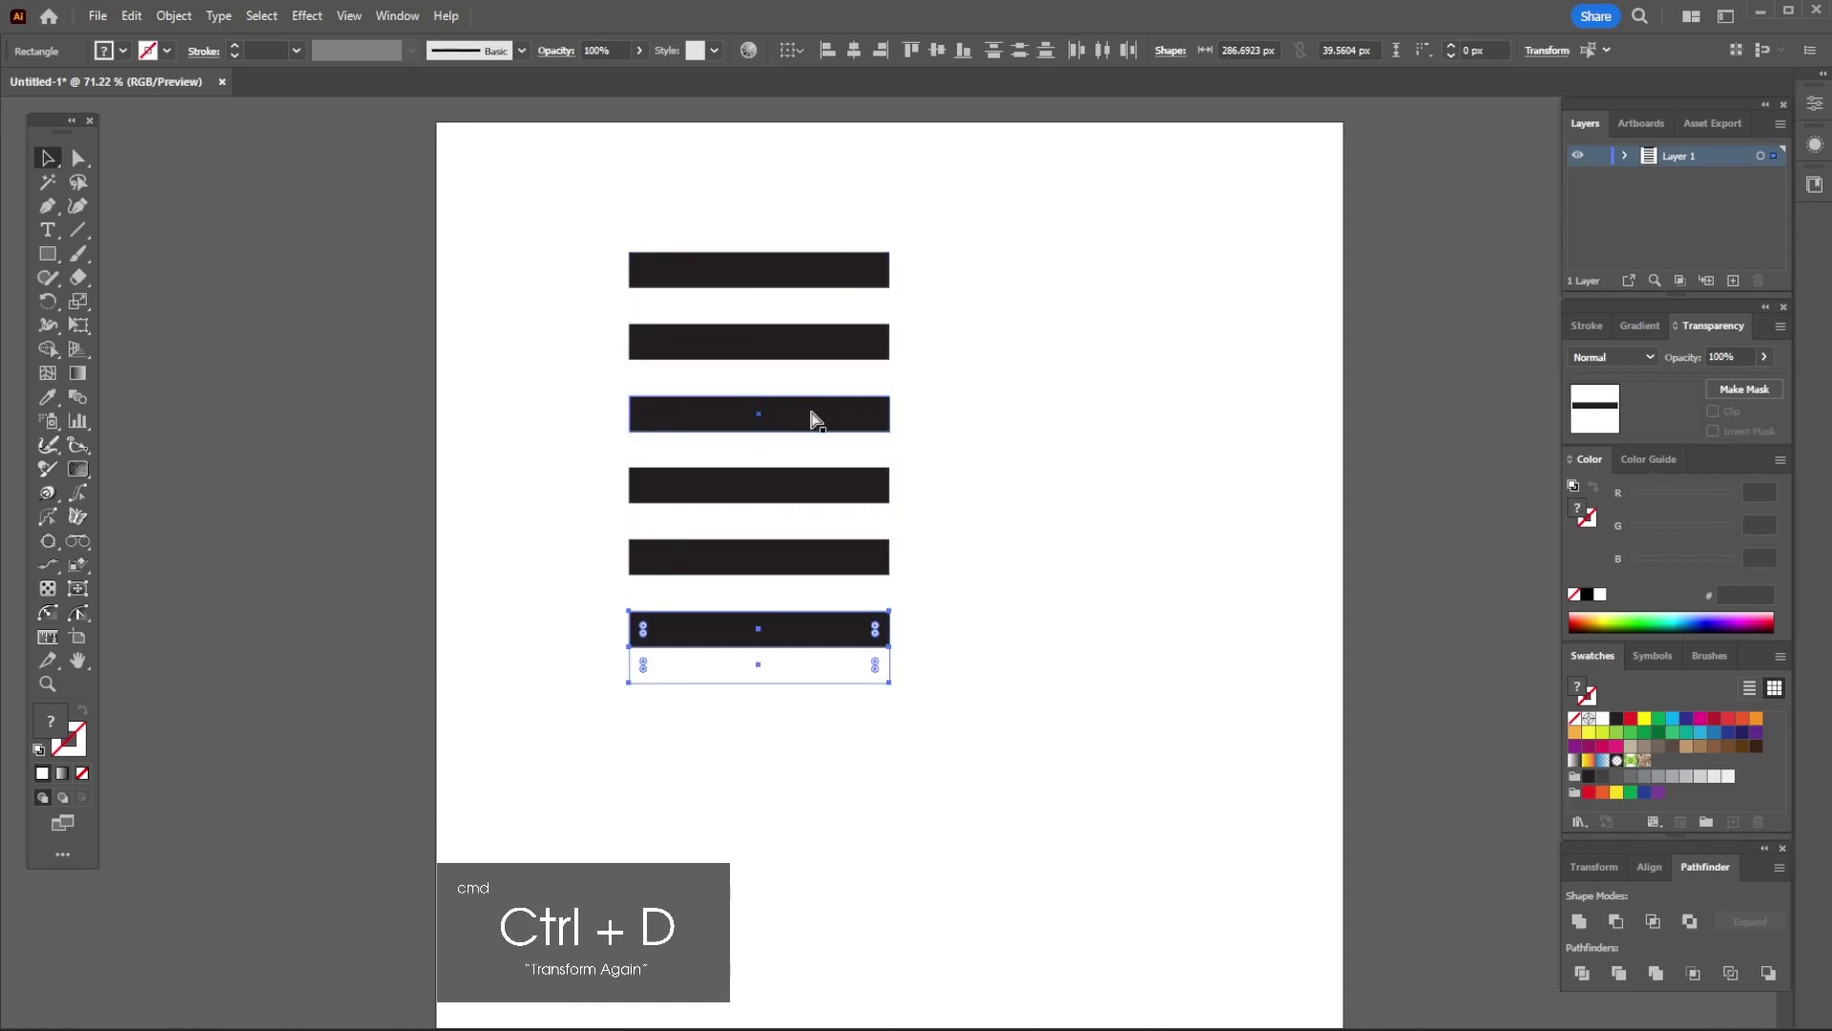
key(ctrl+d)
key(a)
click(890, 737)
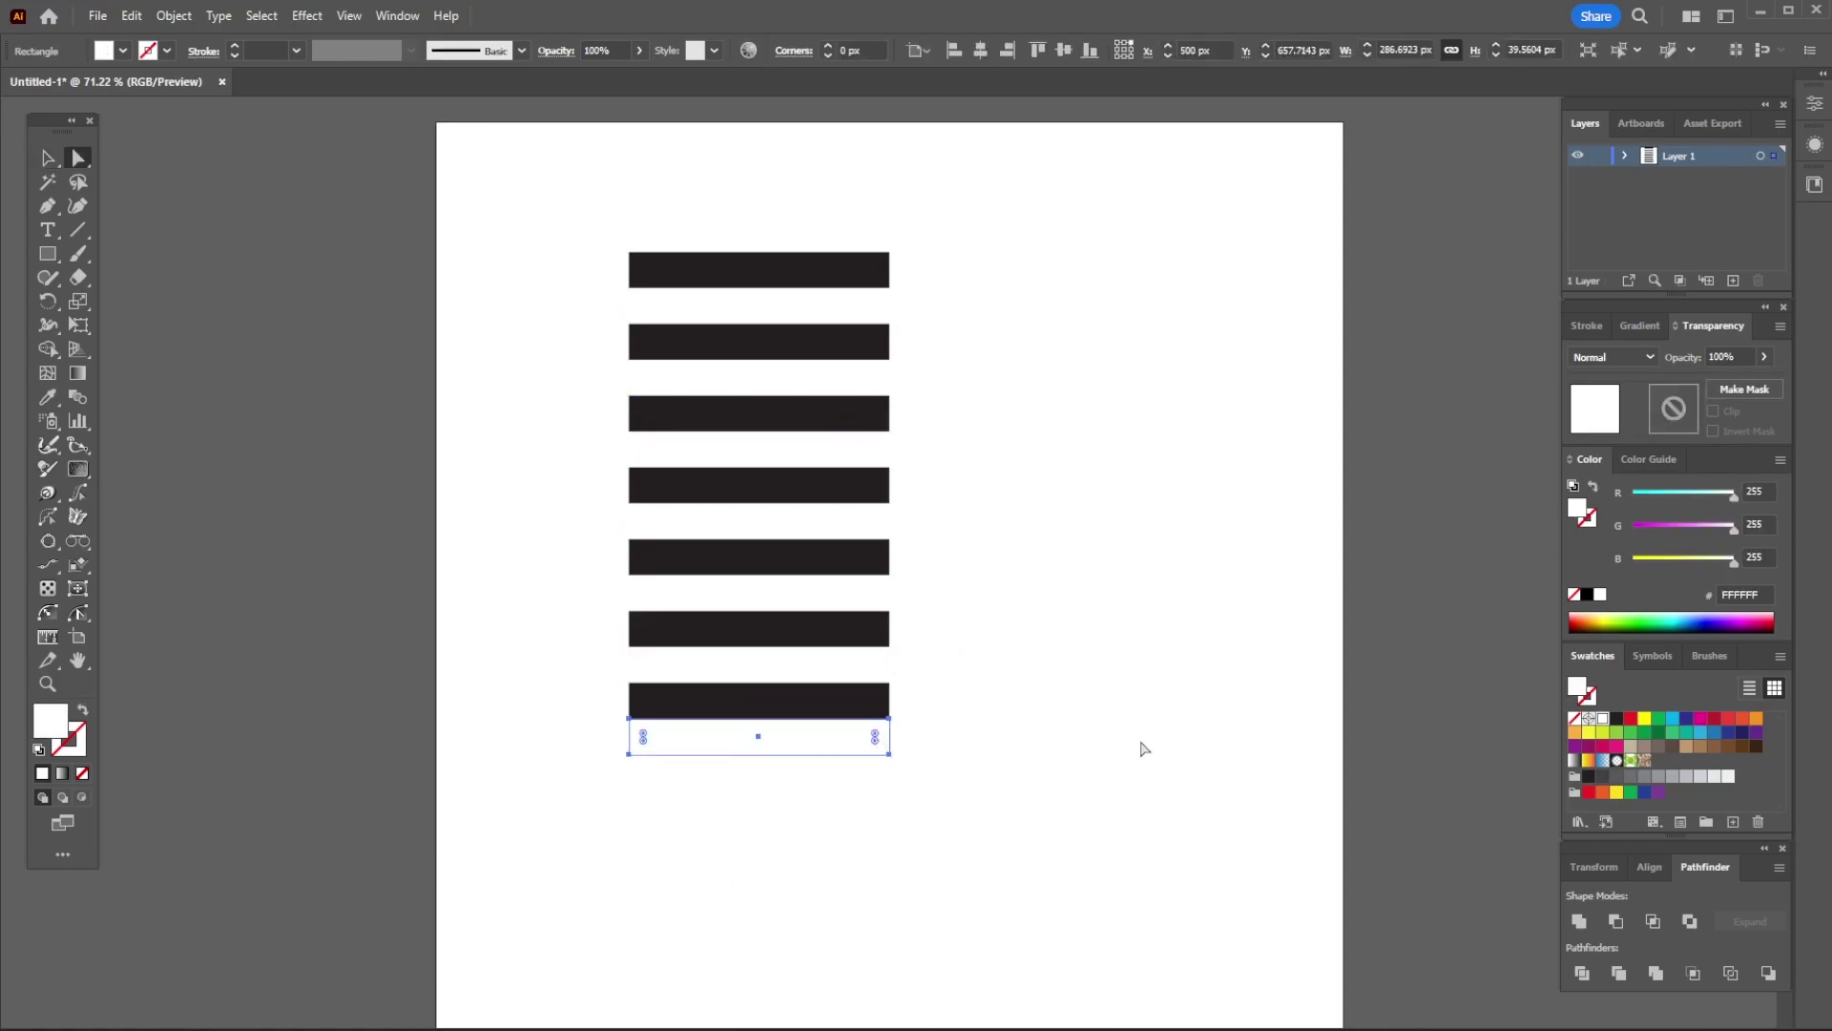
click(1144, 749)
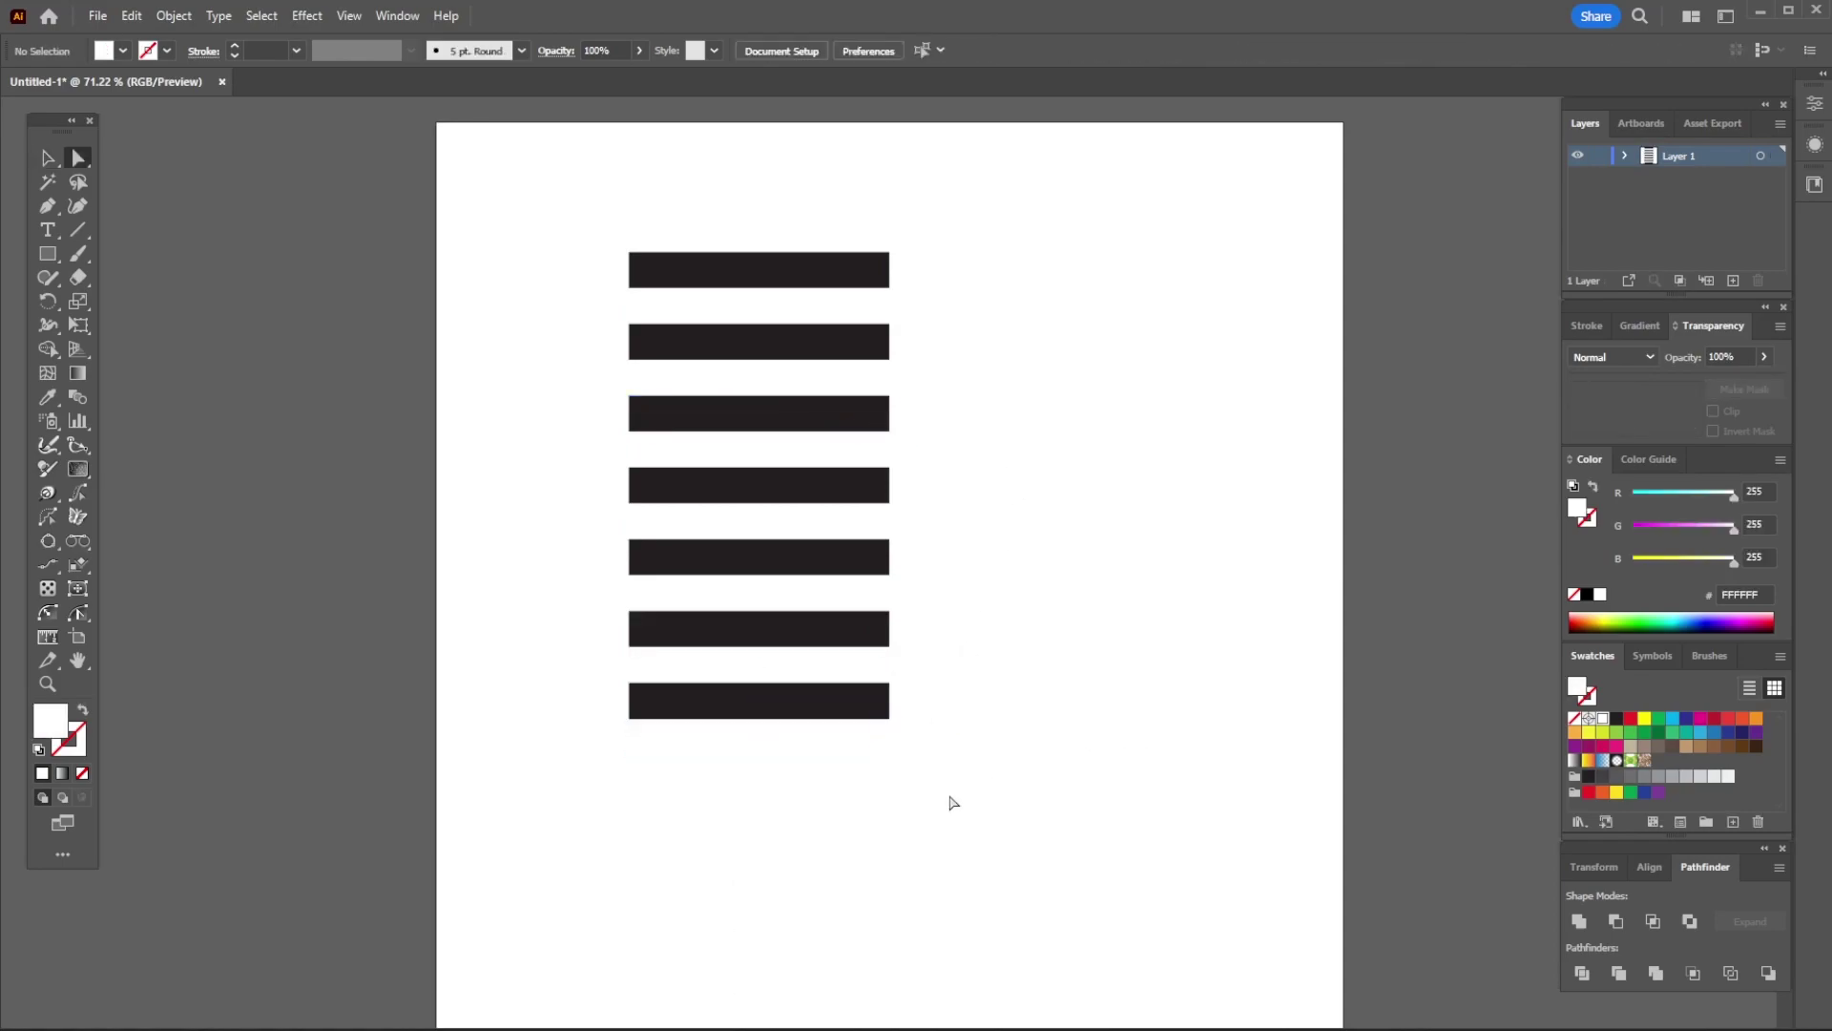
Scale the striped stack shorter and narrower and move it to the lower right.
drag(731, 397, 696, 237)
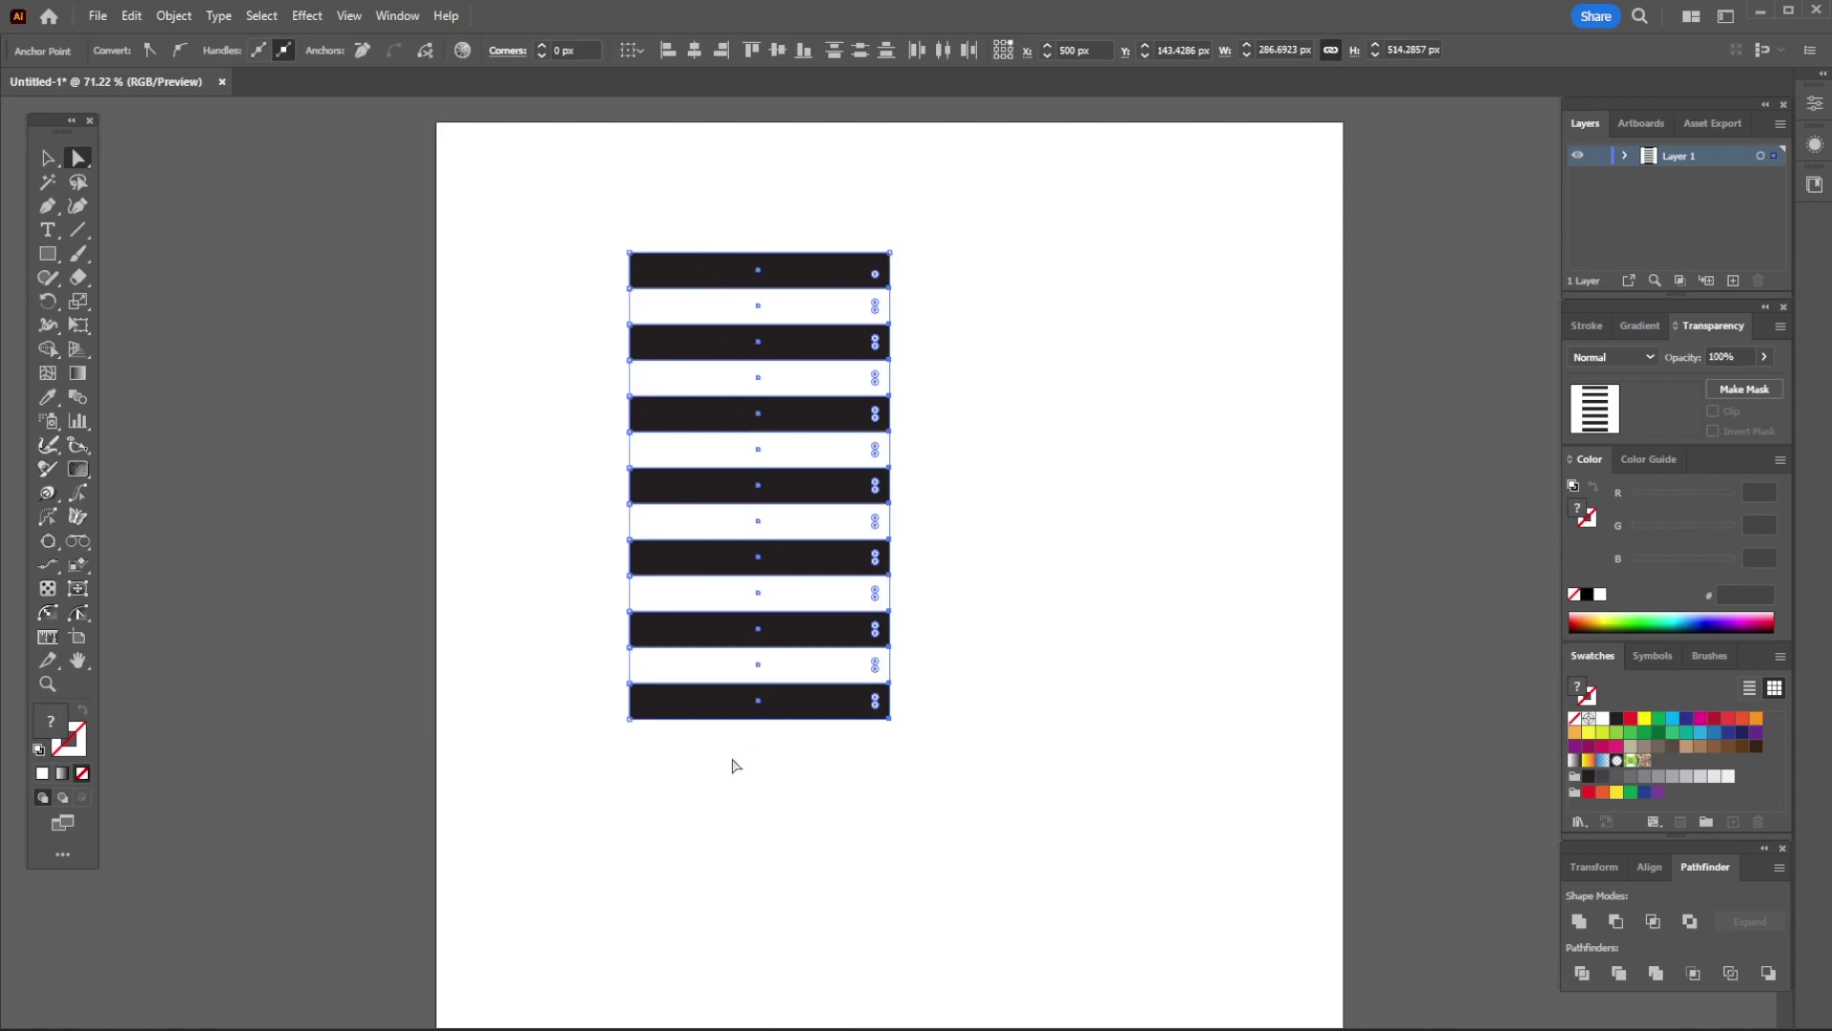
click(51, 162)
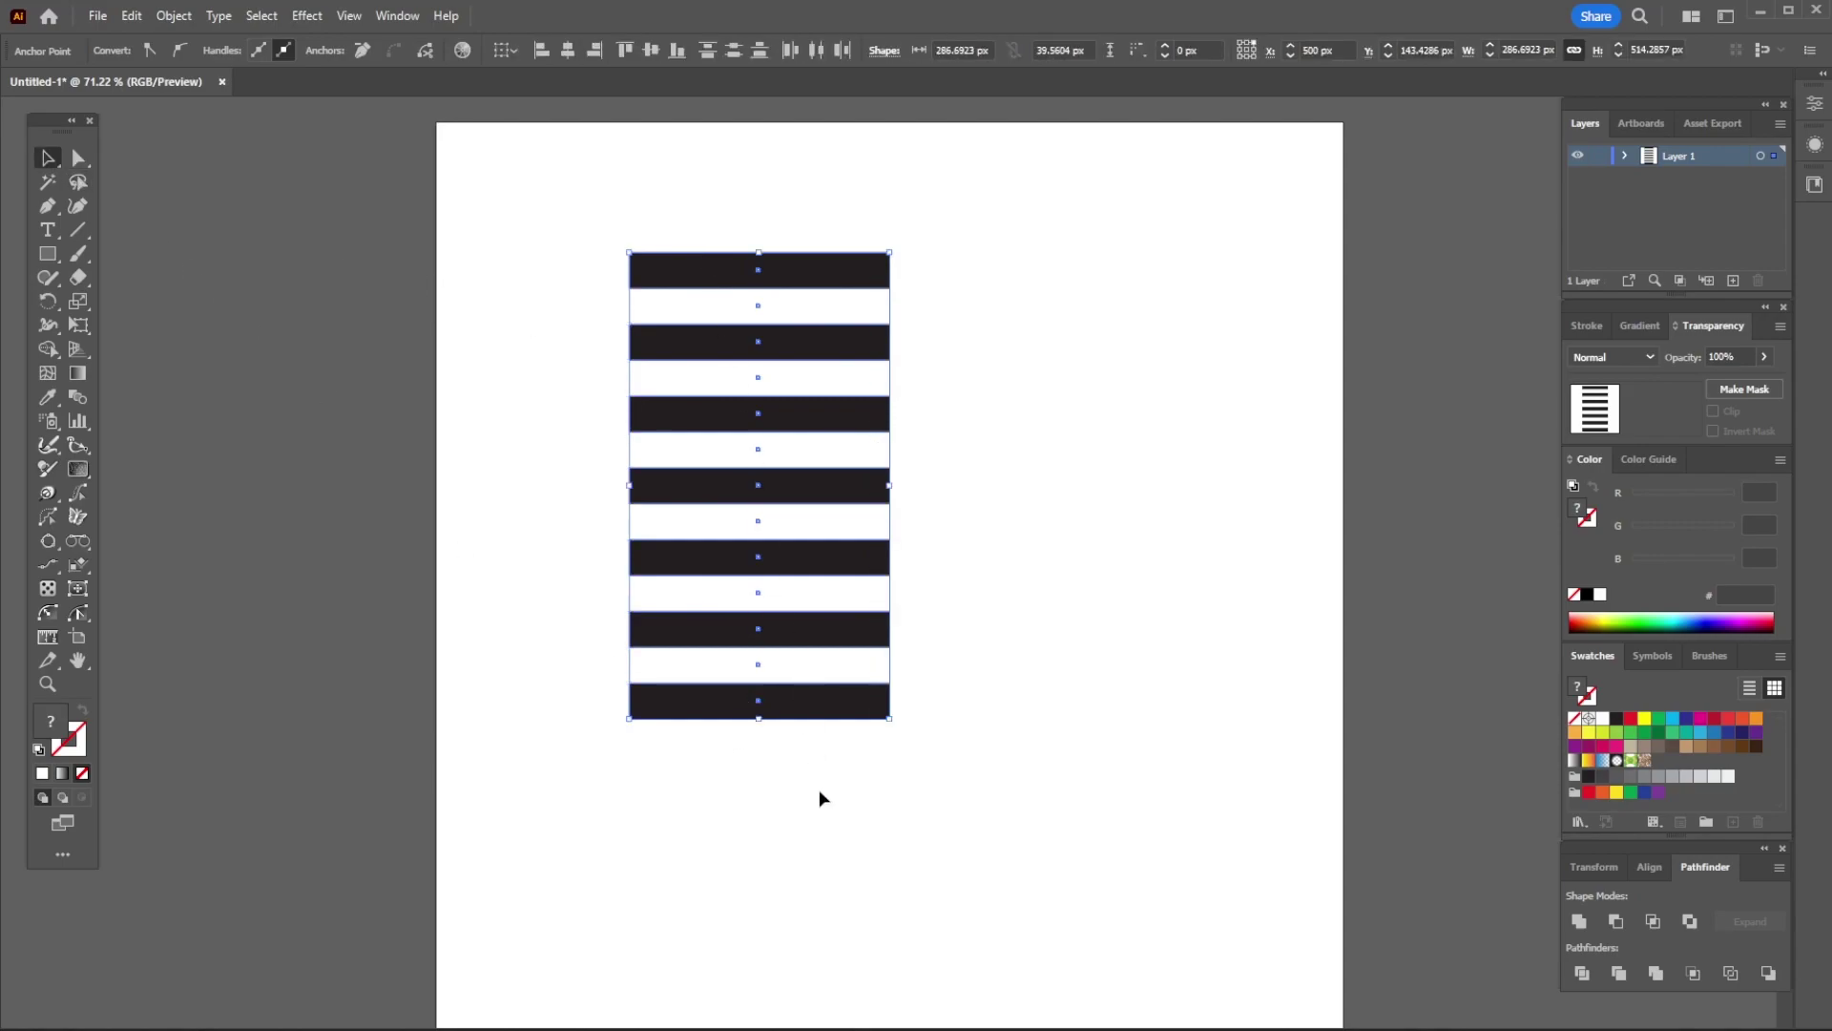
mouse_move(759, 719)
mouse_down()
mouse_move(758, 367)
mouse_move(757, 381)
mouse_up()
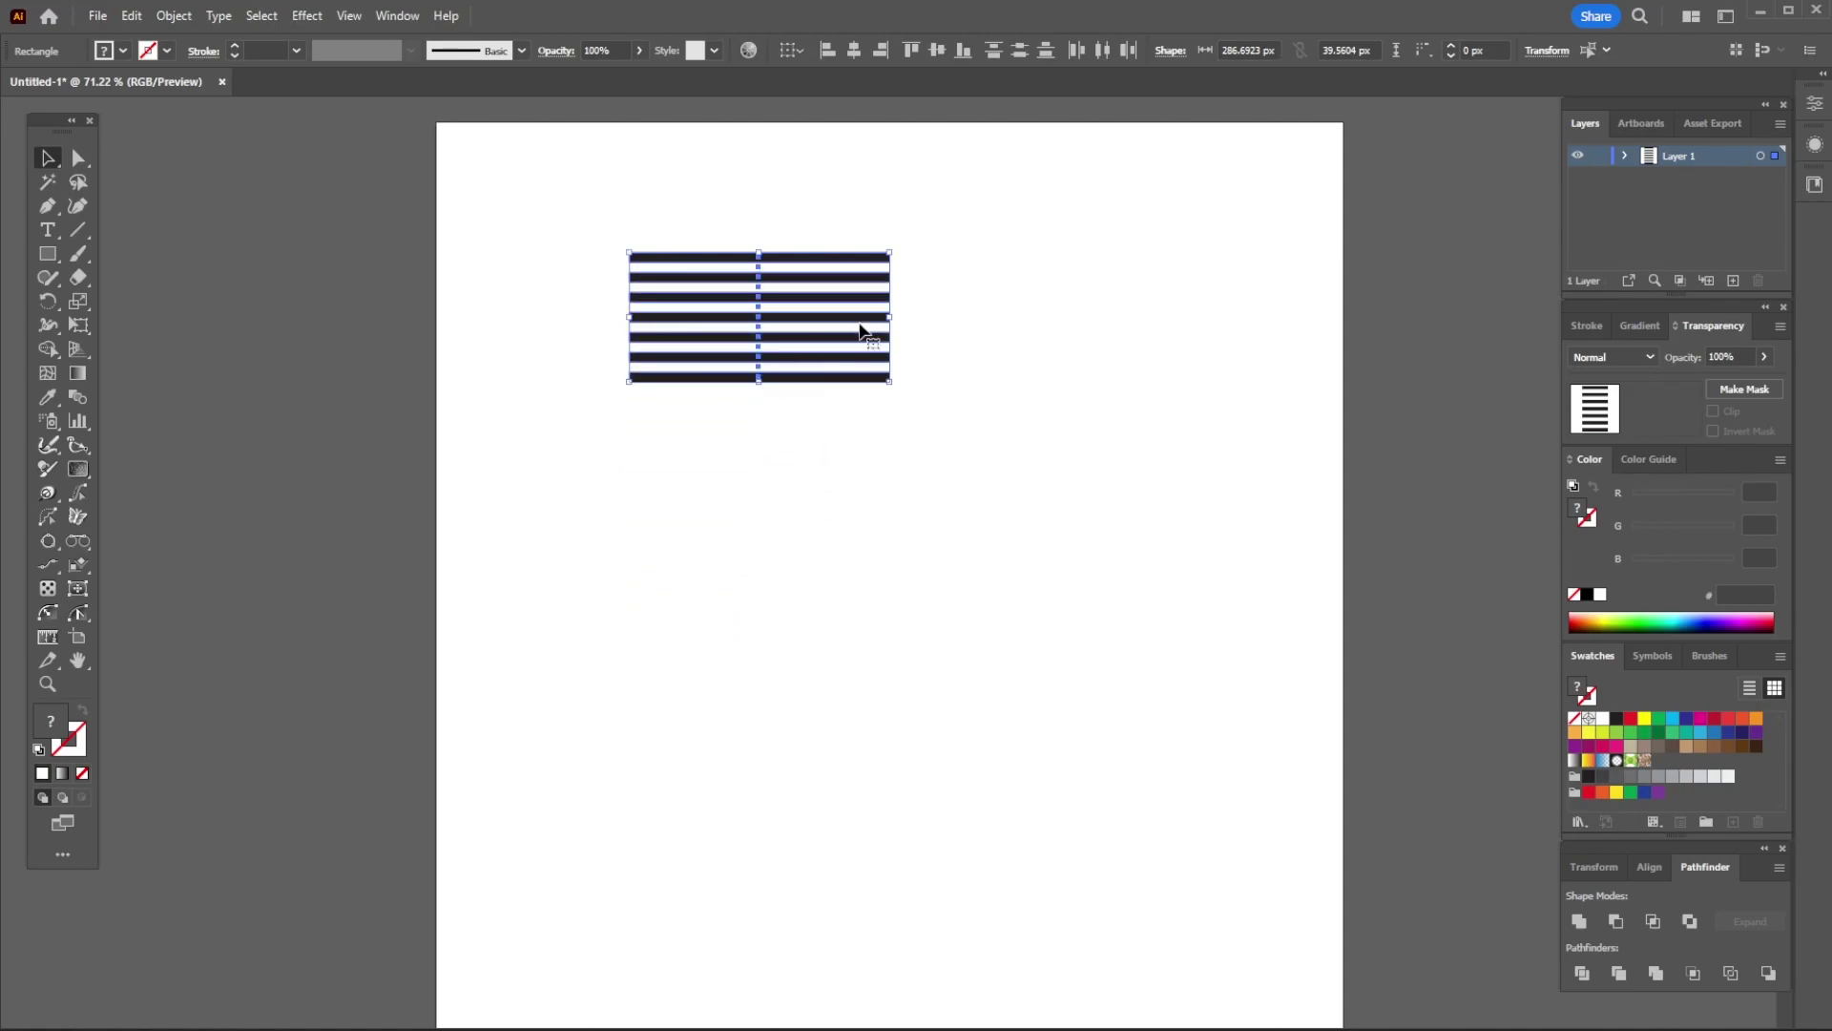
drag(890, 315, 766, 318)
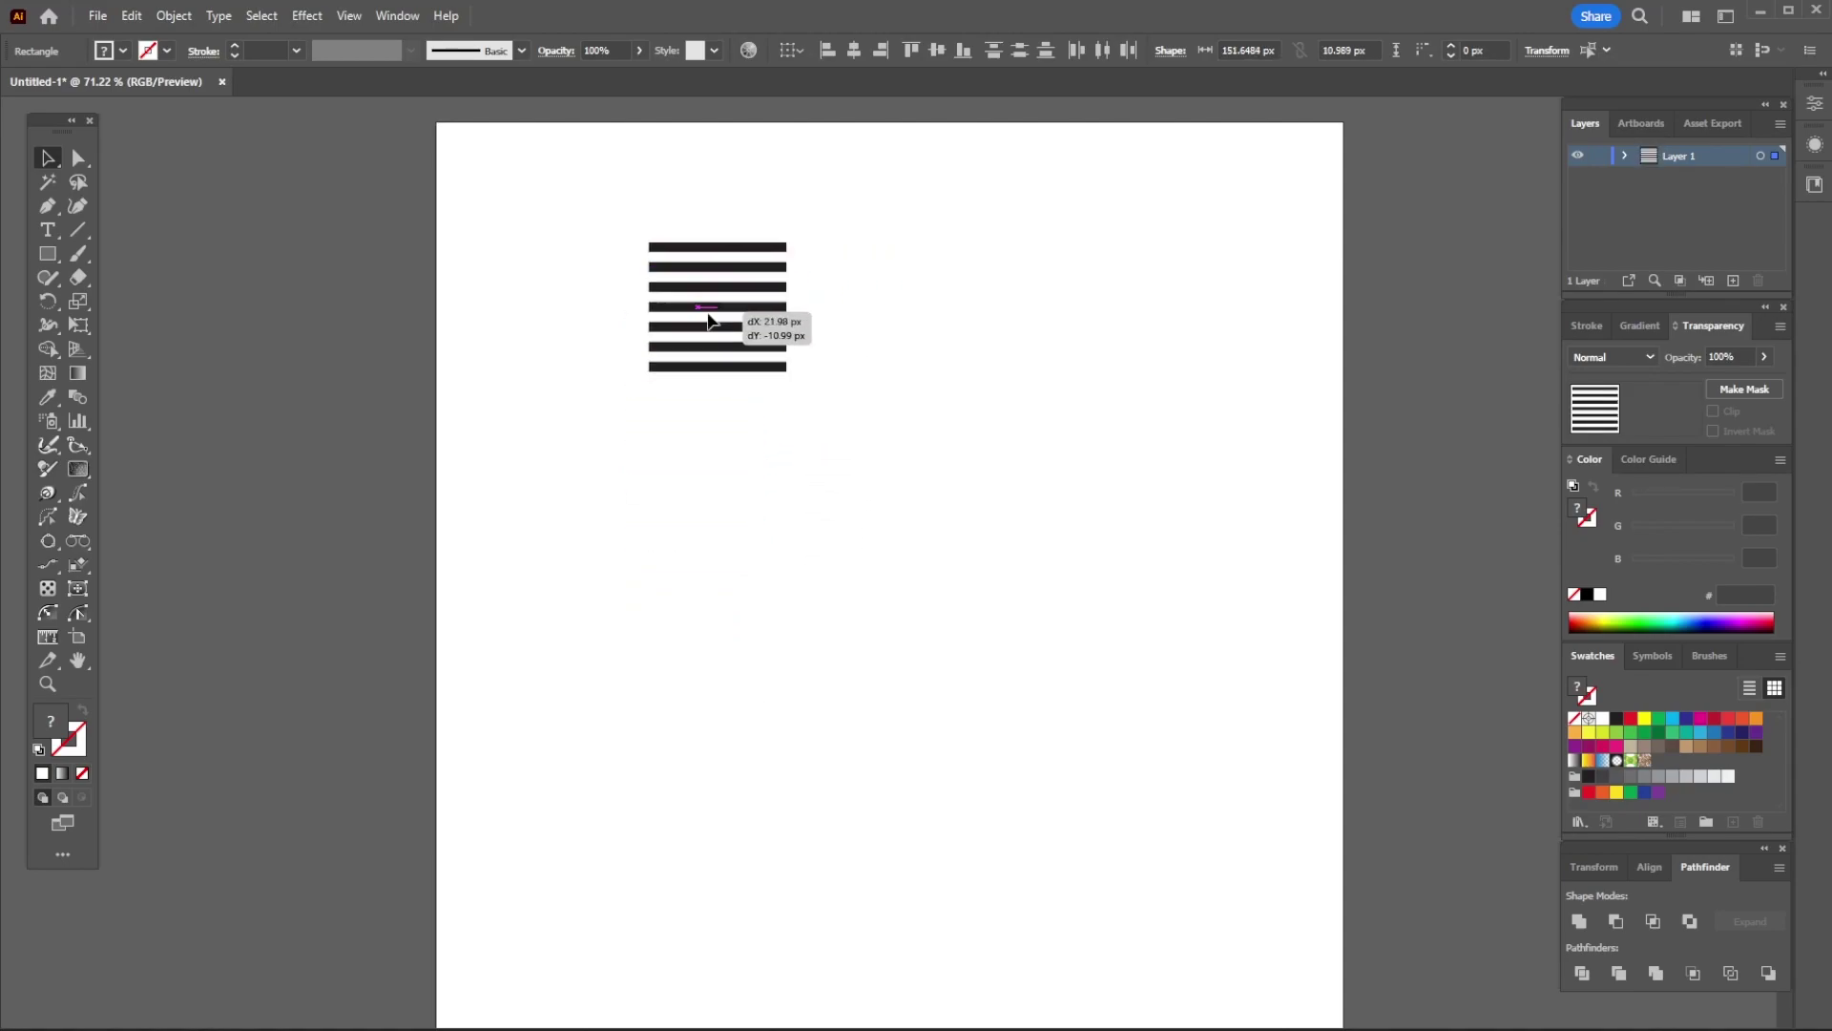
mouse_move(766, 319)
mouse_down()
mouse_move(819, 296)
mouse_move(1235, 794)
mouse_up()
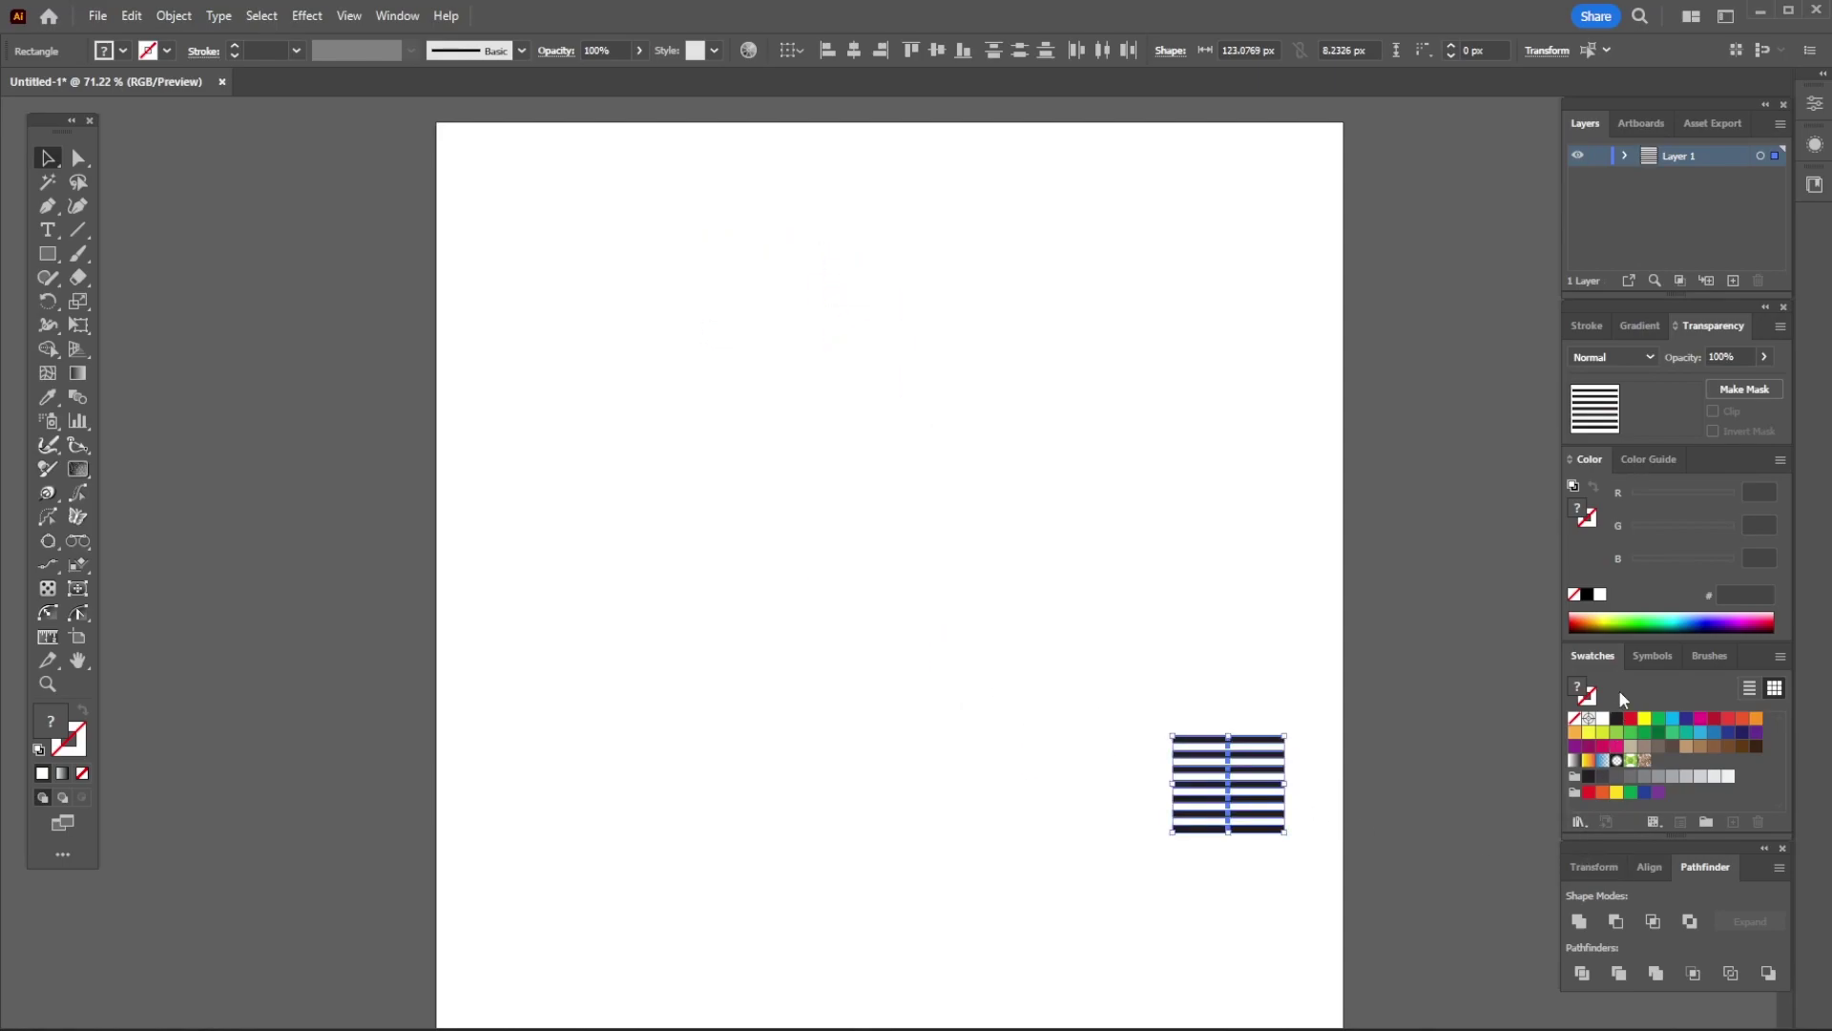
Save the striped block as a new Pattern Brush and delete the original.
click(1709, 656)
drag(1231, 792, 1595, 812)
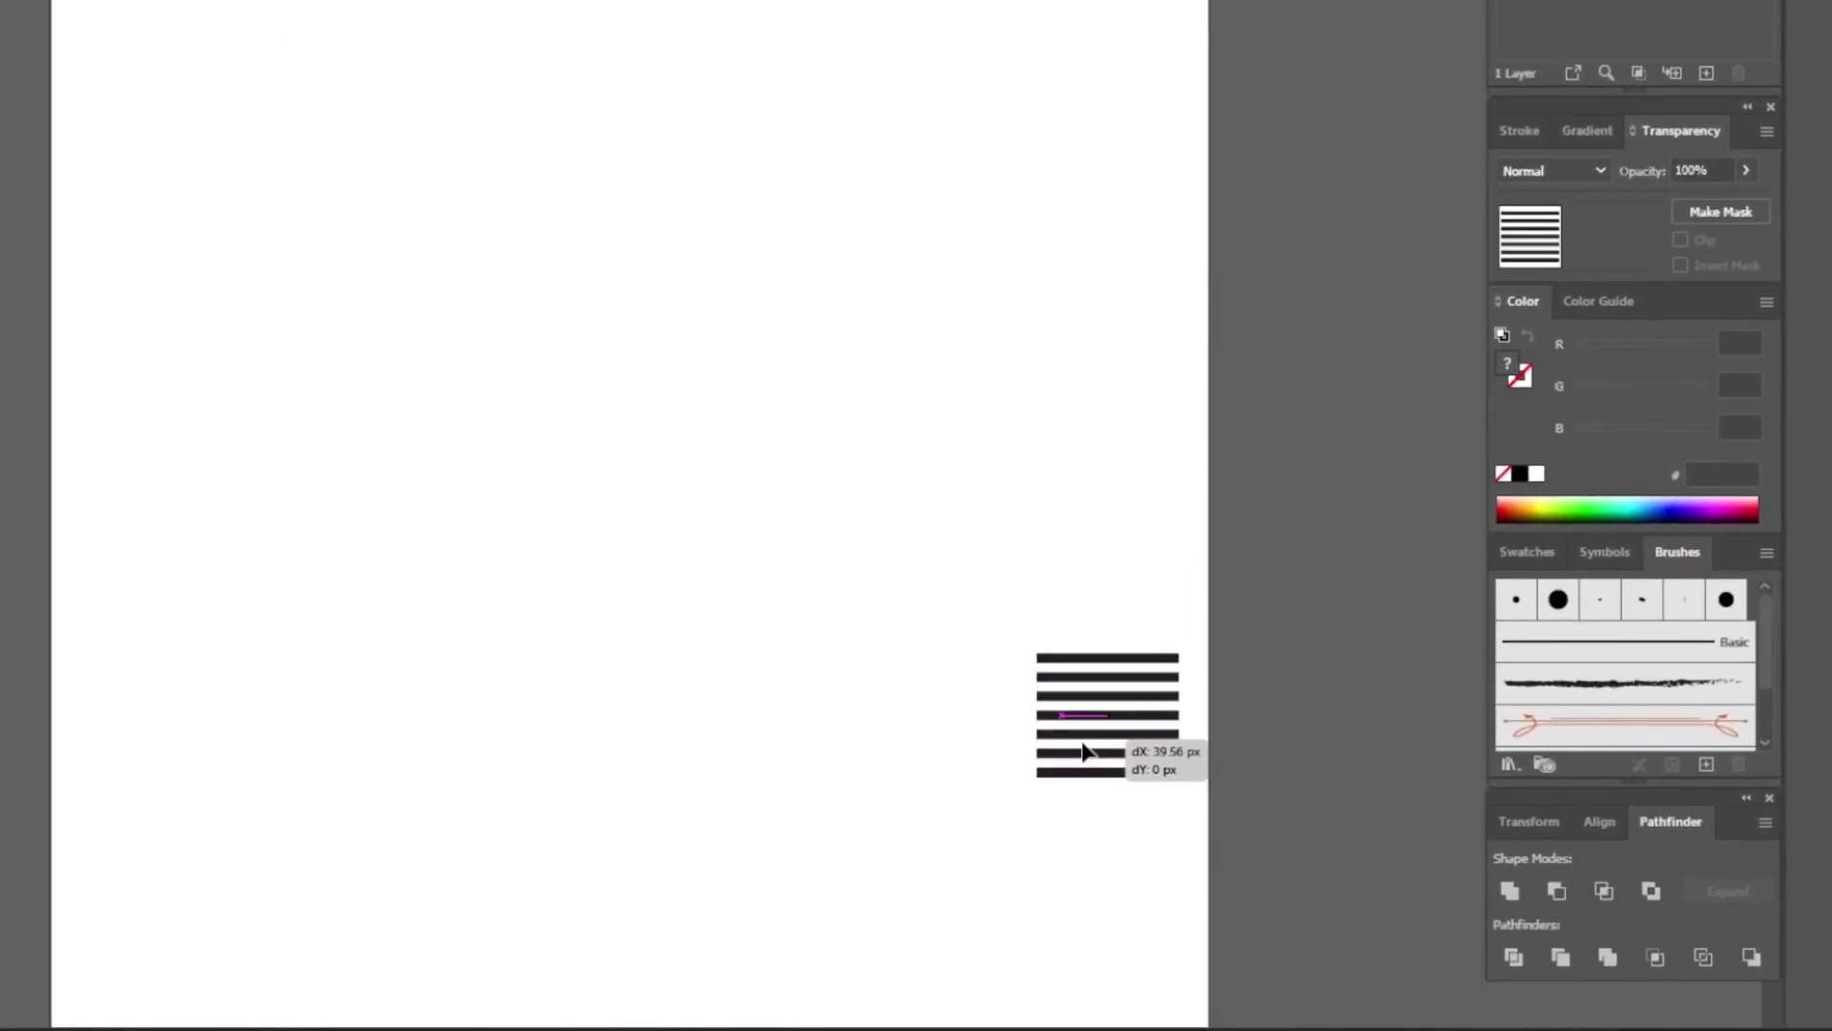
drag(1518, 741, 1527, 725)
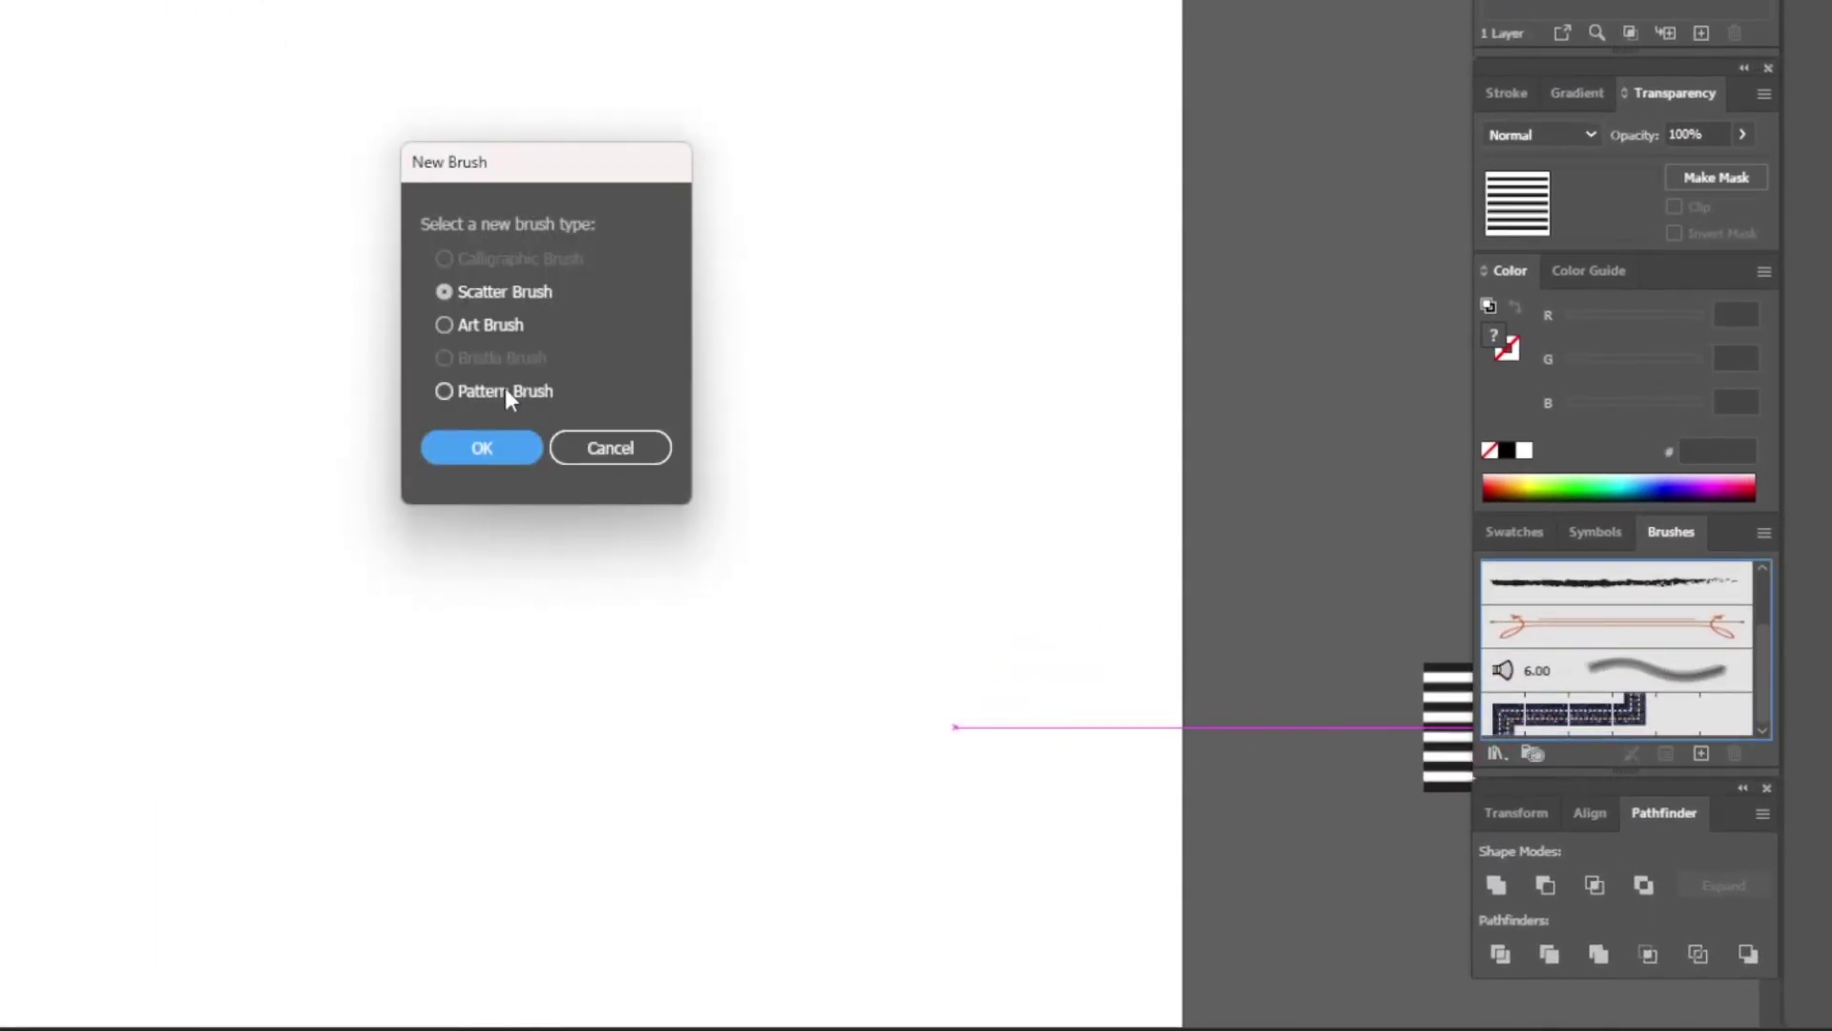
click(505, 390)
click(491, 444)
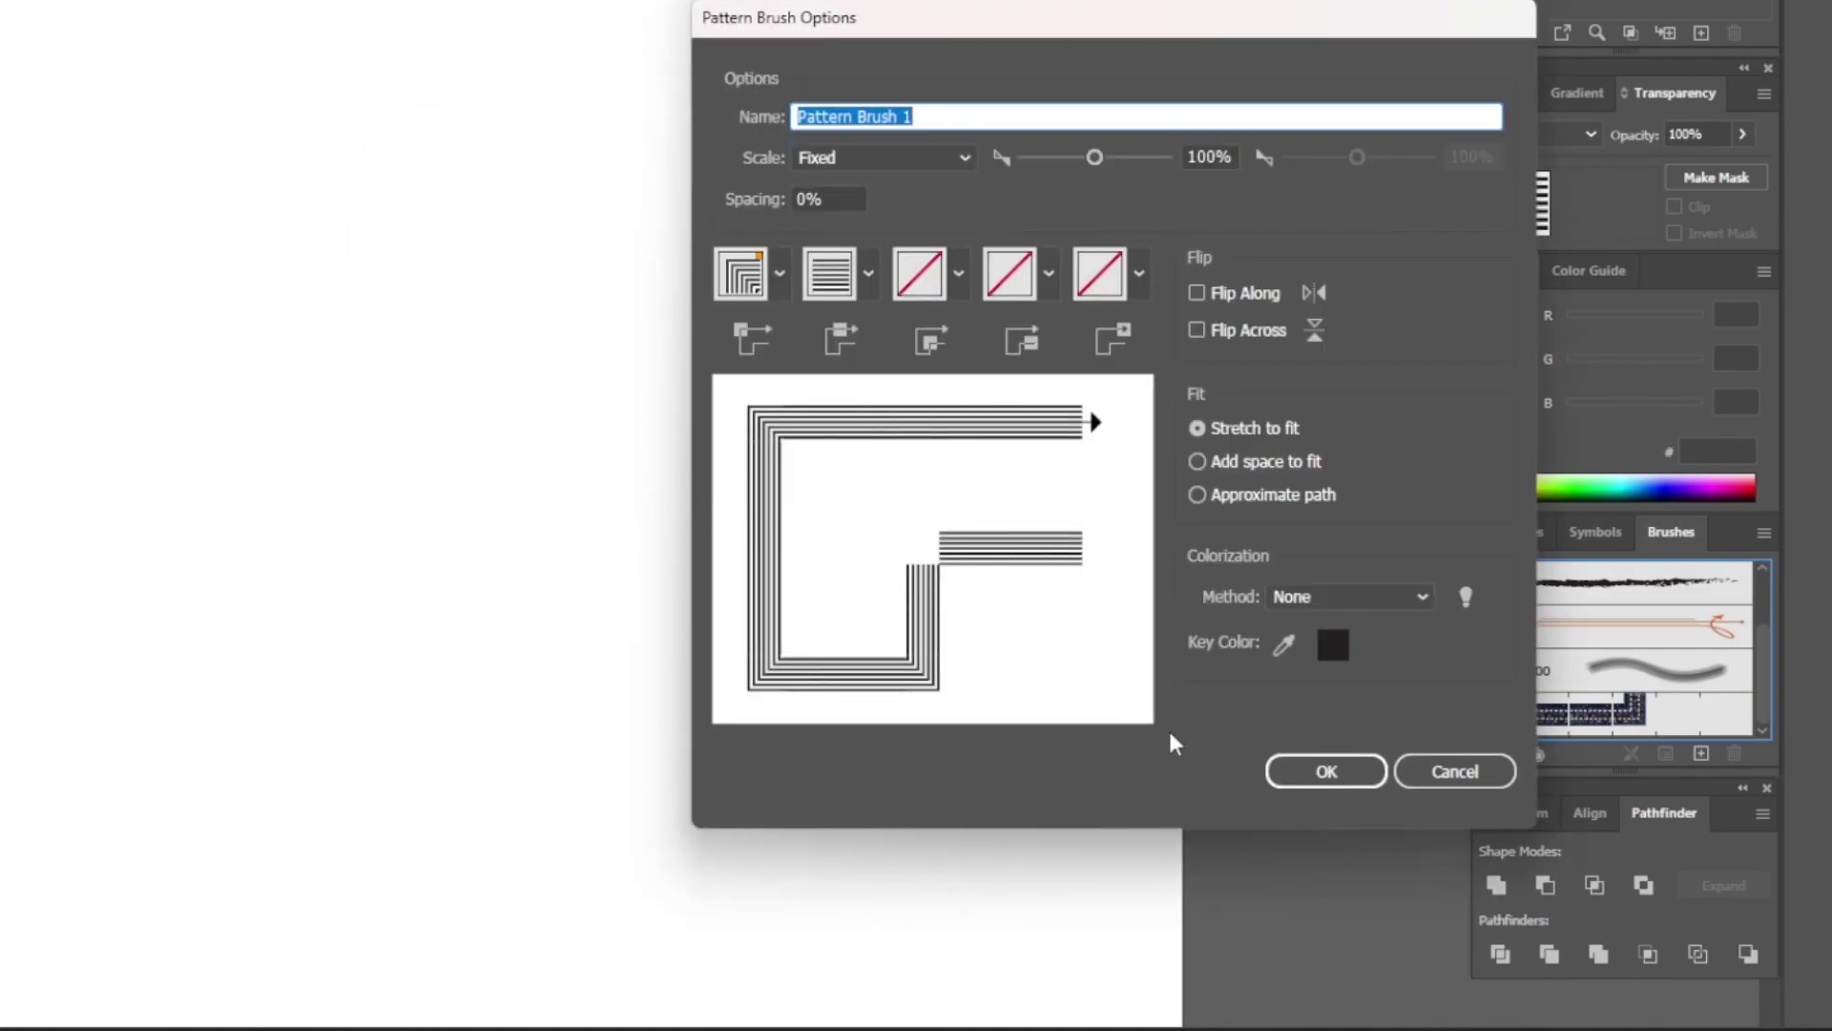
click(1322, 771)
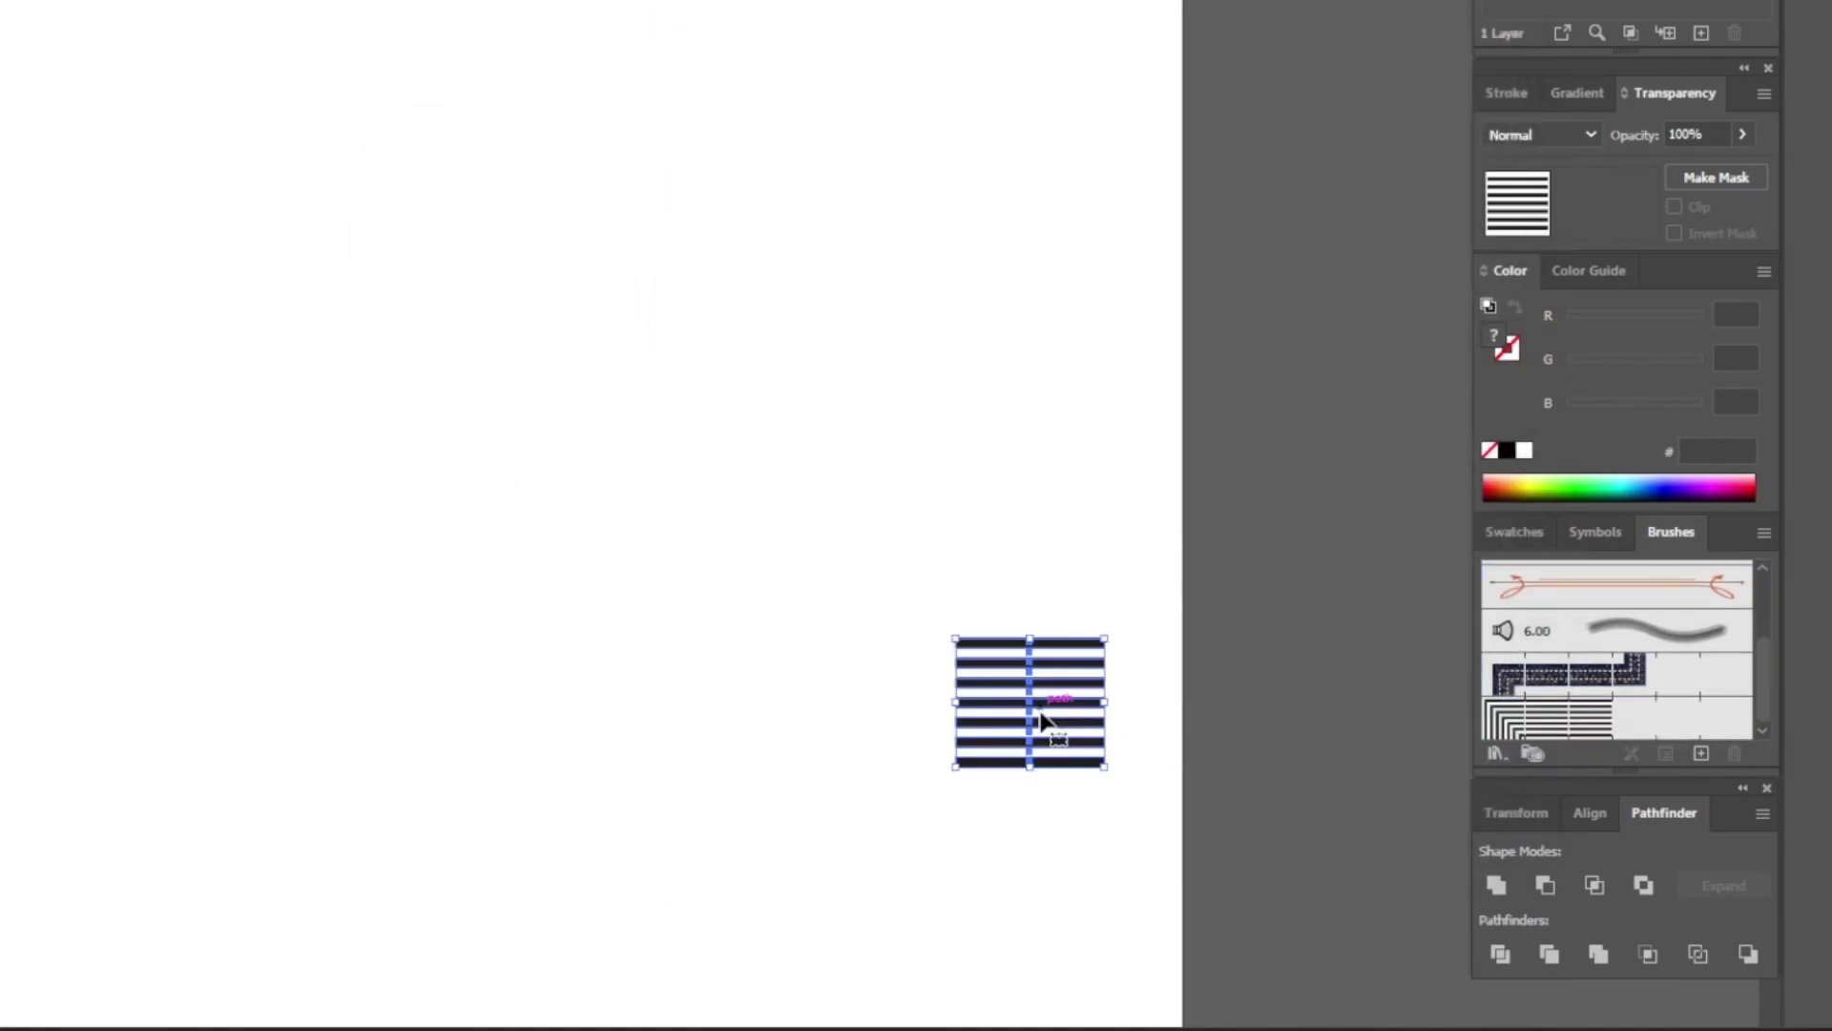
key(super+BackSpace)
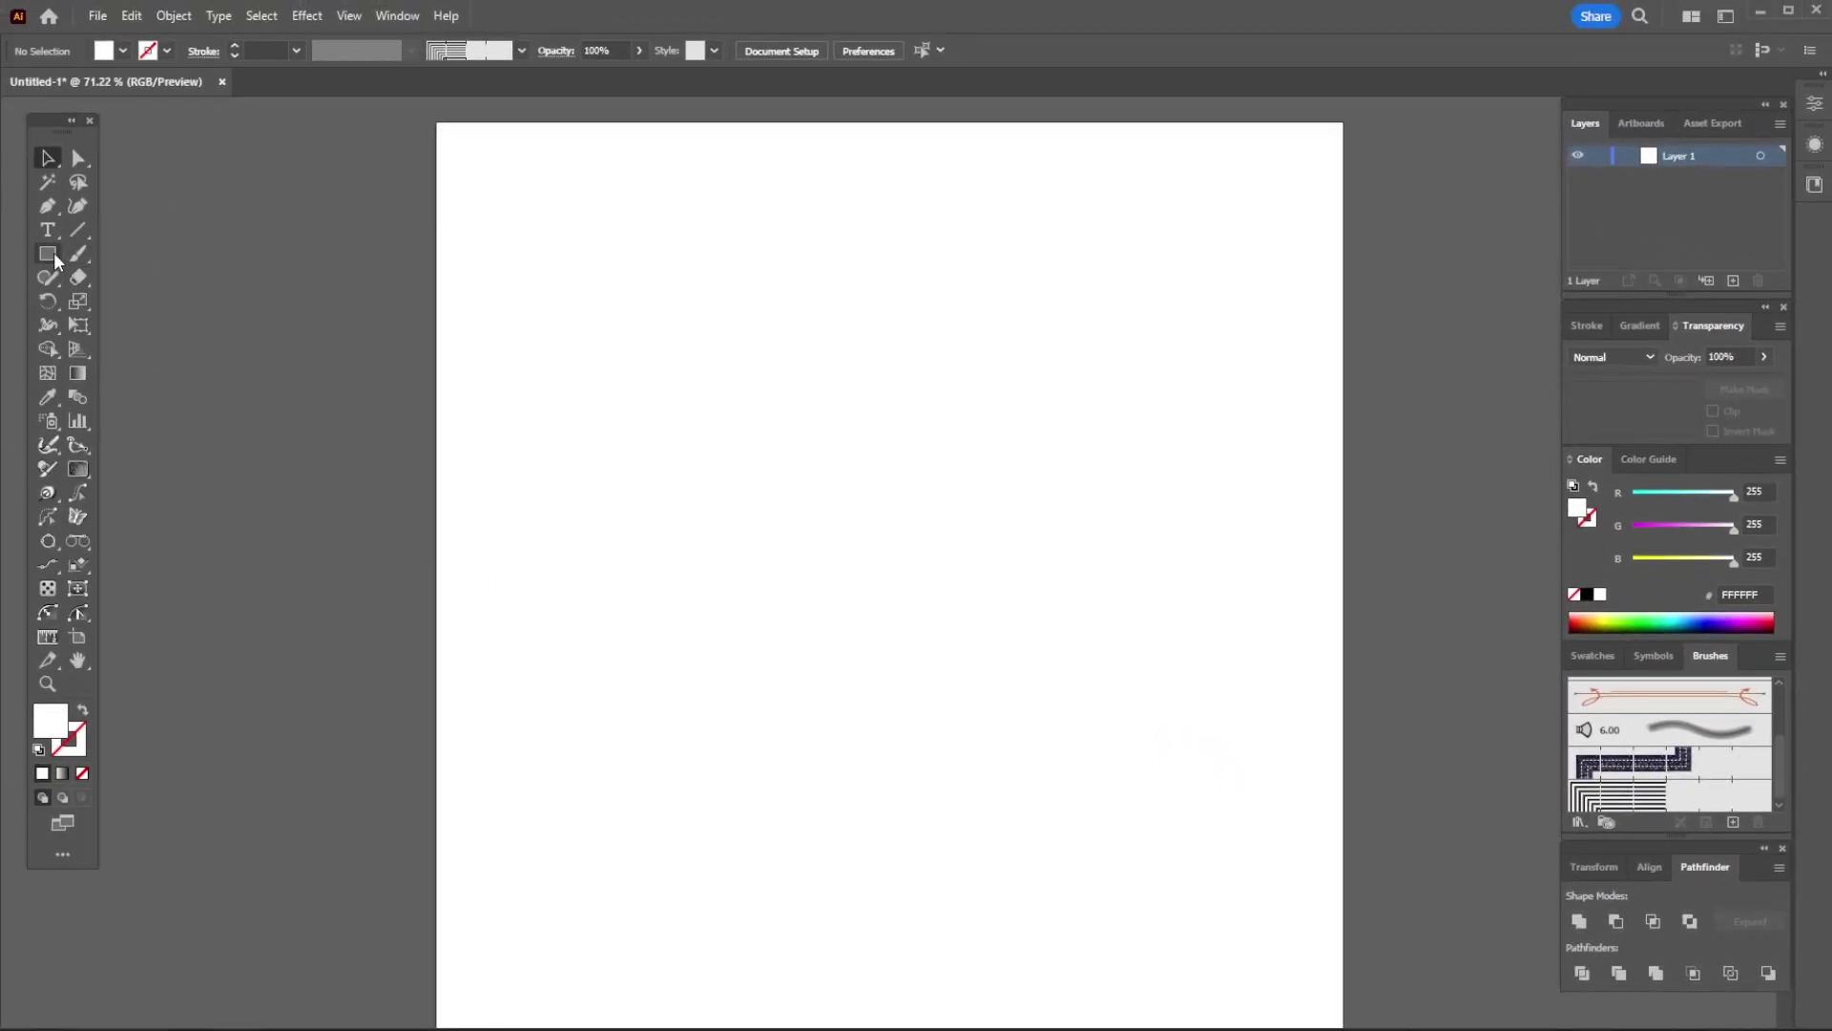
Draw a wide rectangle centred near the artboard top, stroked with the striped pattern brush.
click(53, 252)
drag(595, 248, 1165, 356)
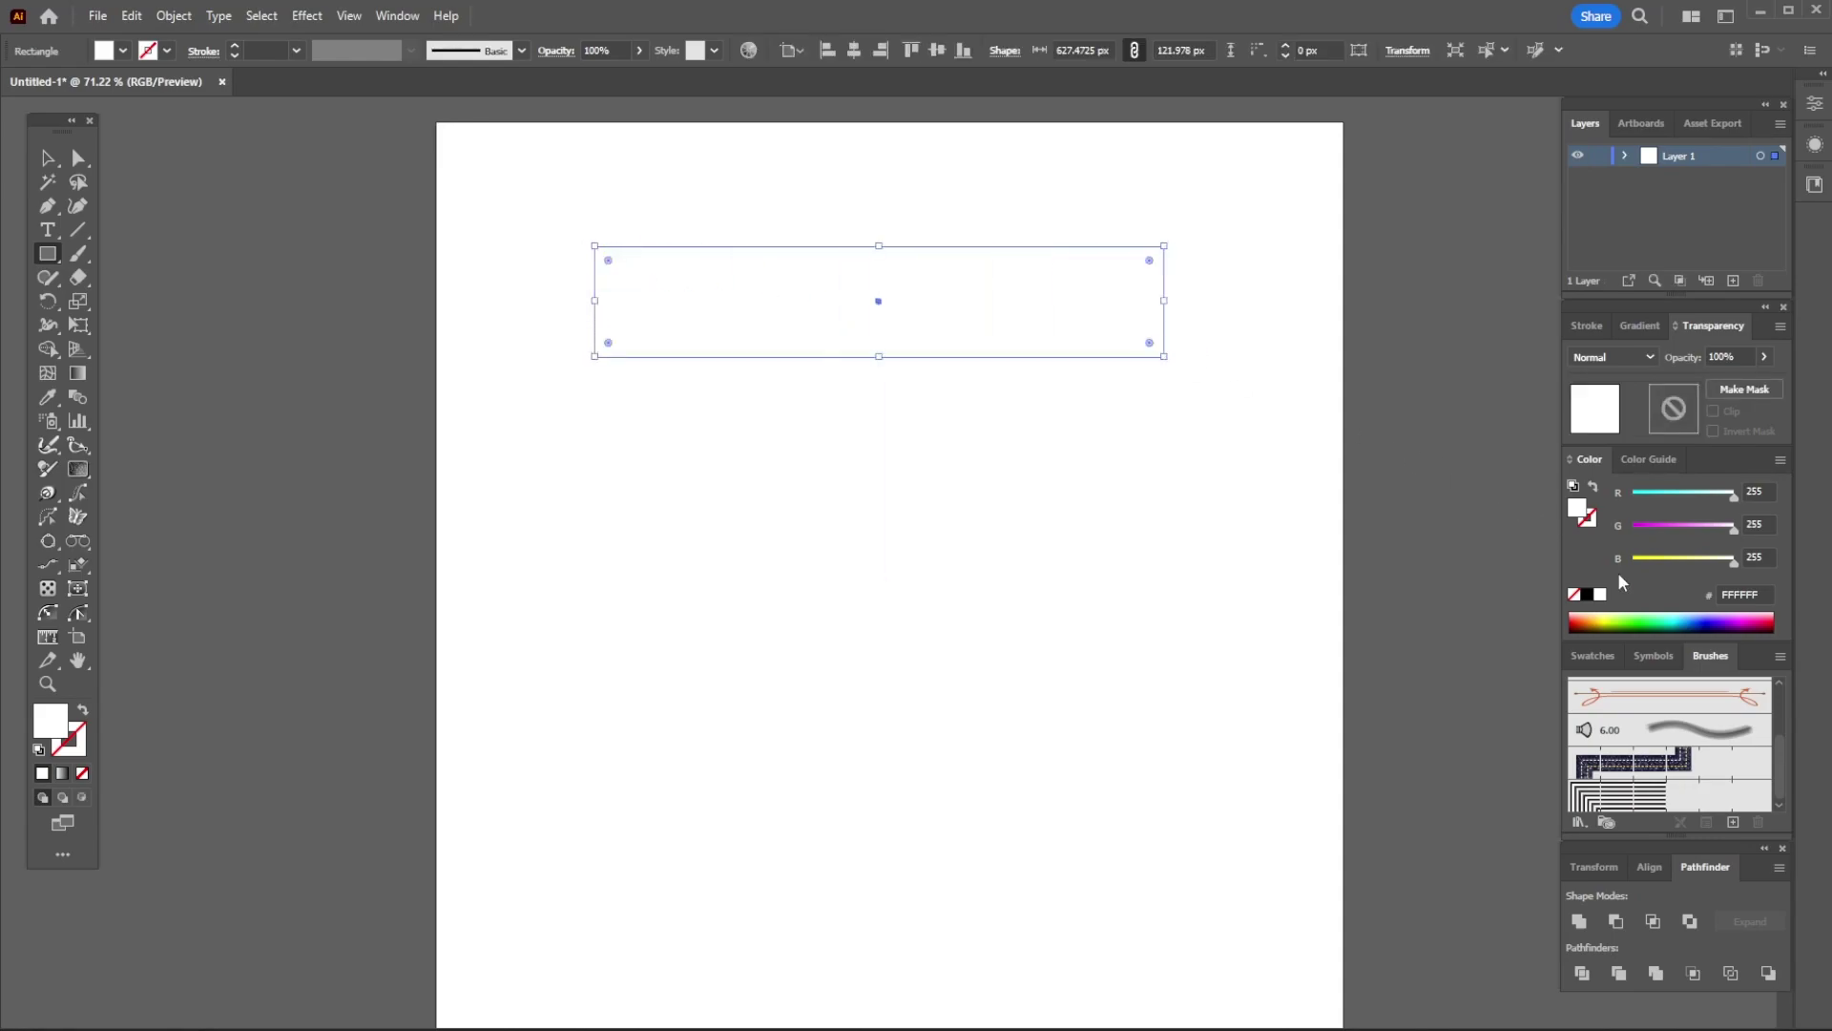
click(854, 50)
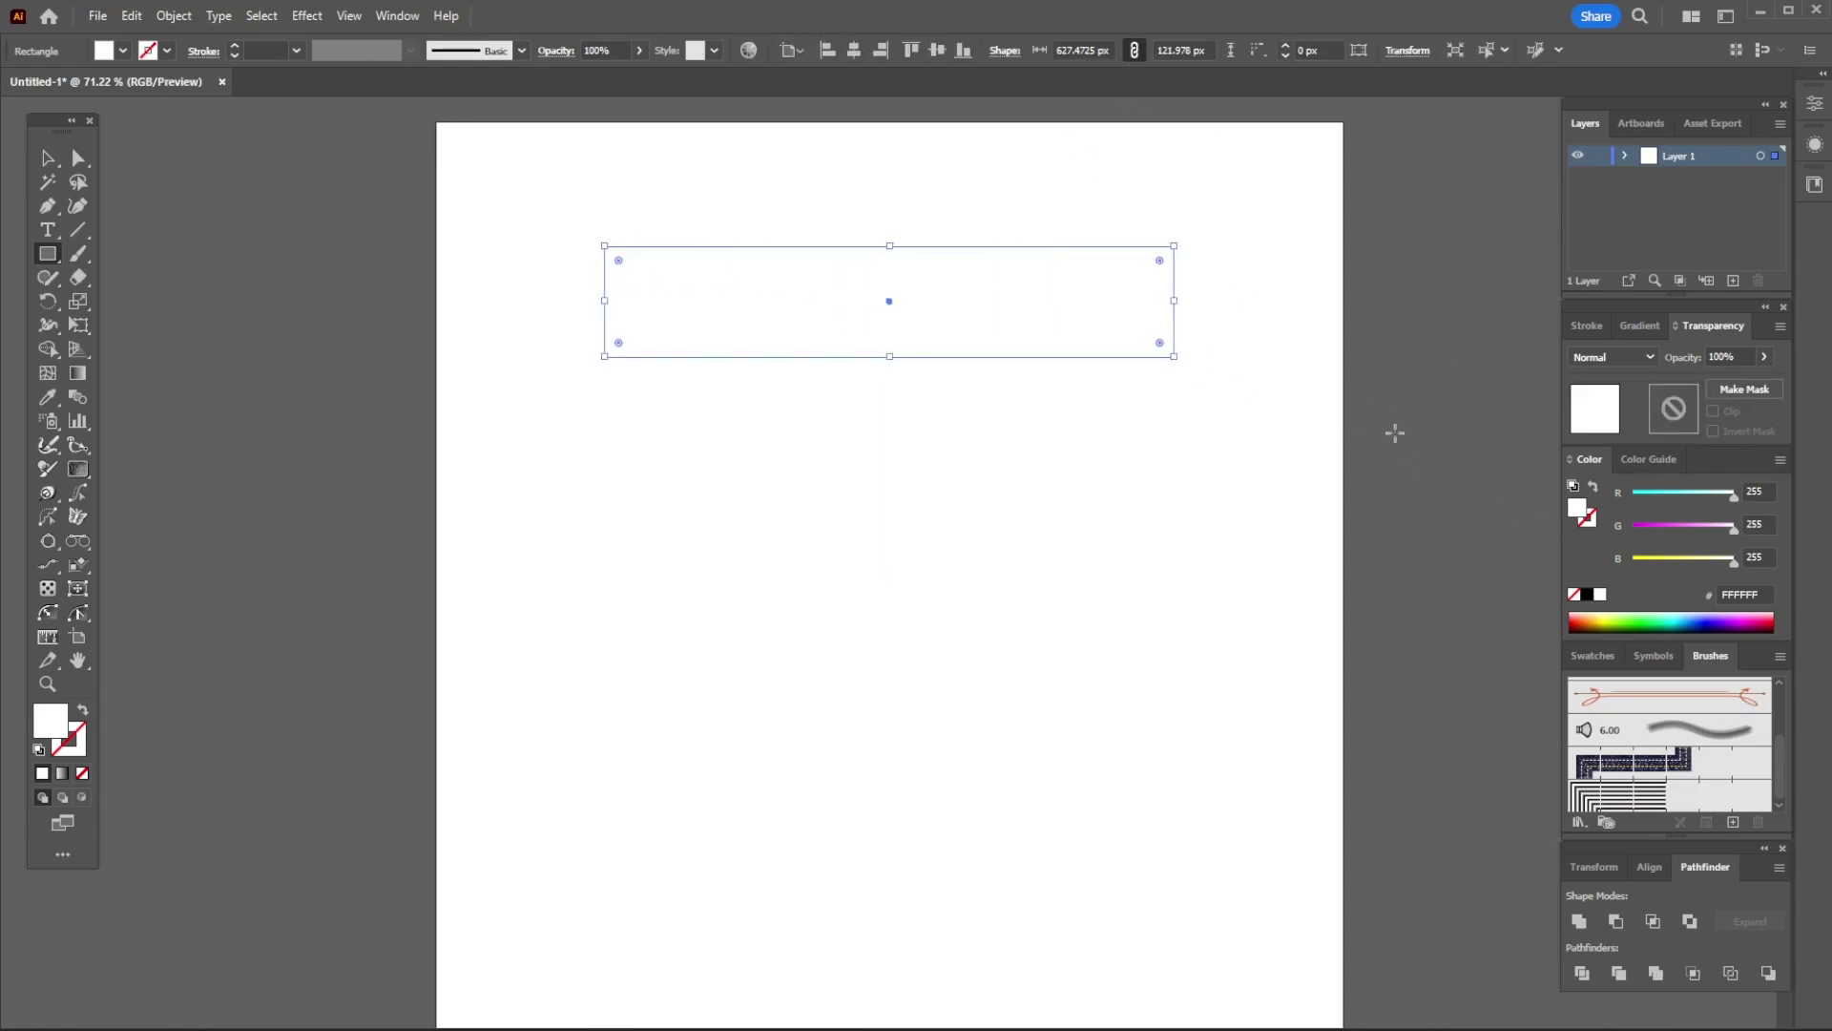
click(1634, 798)
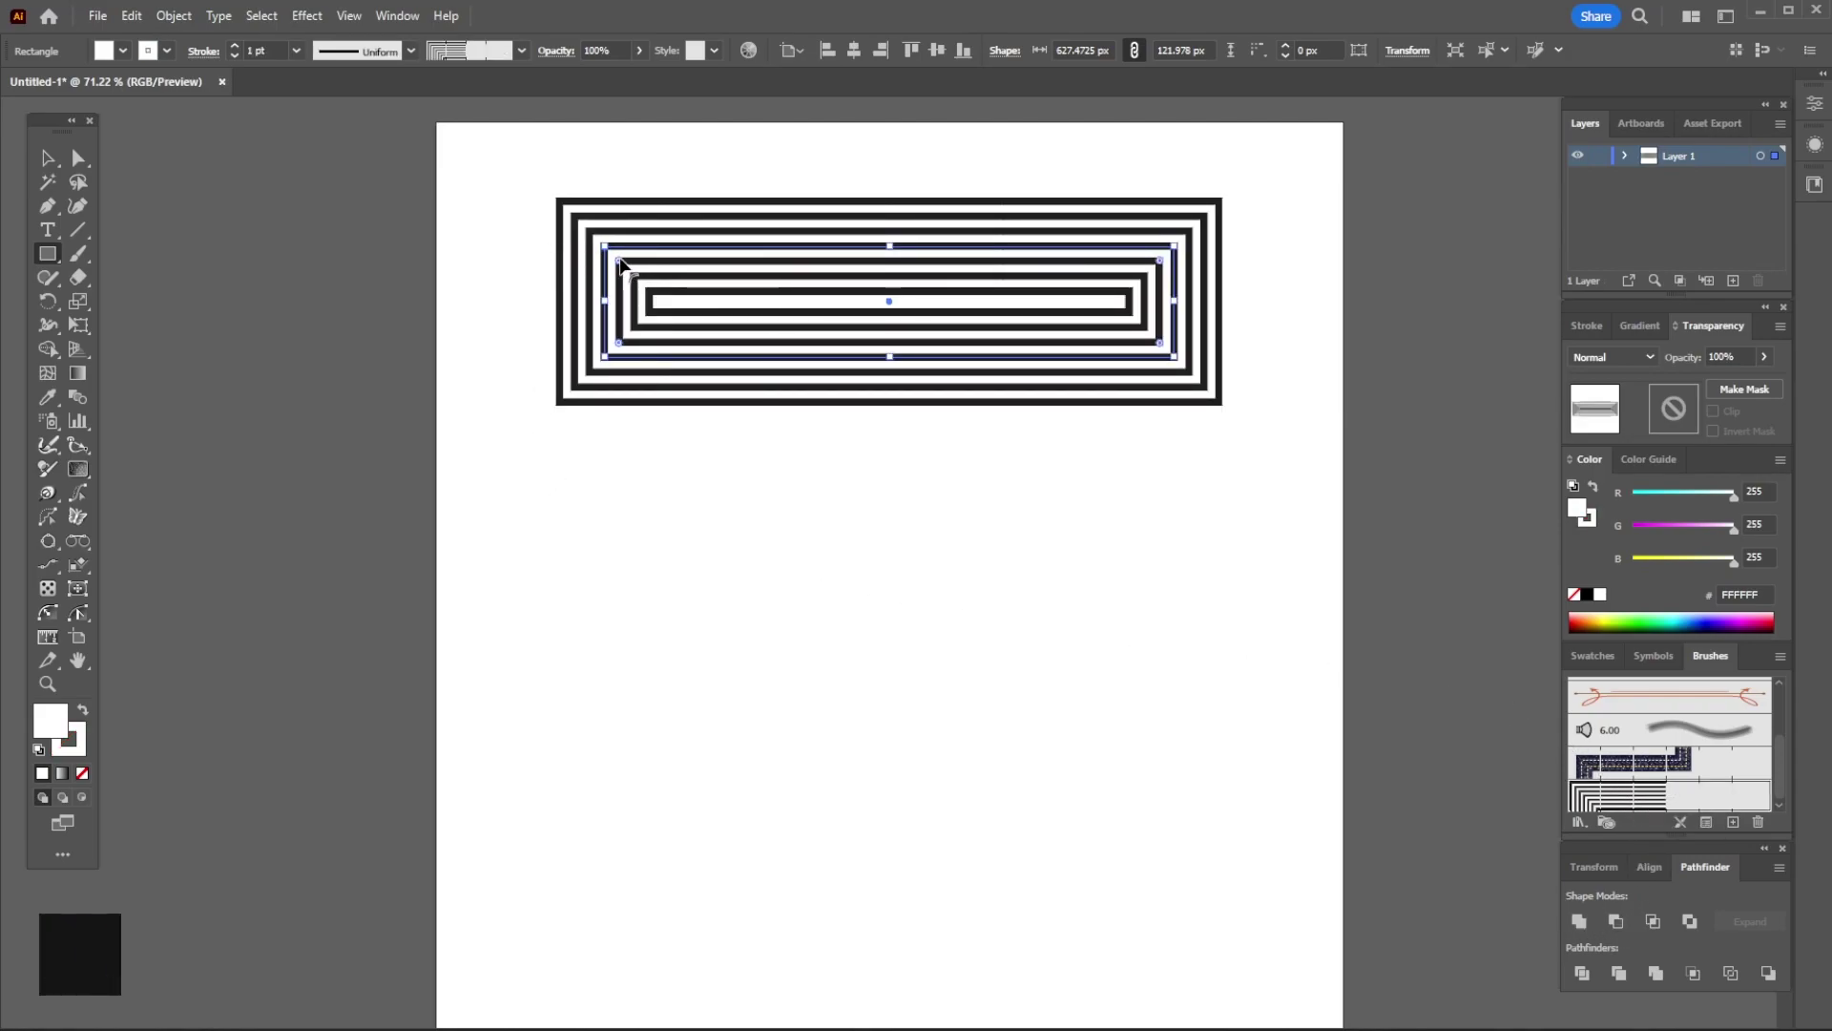
Round its corners to about 45 px and Alt-drag a copy directly below.
drag(626, 252, 663, 277)
click(47, 157)
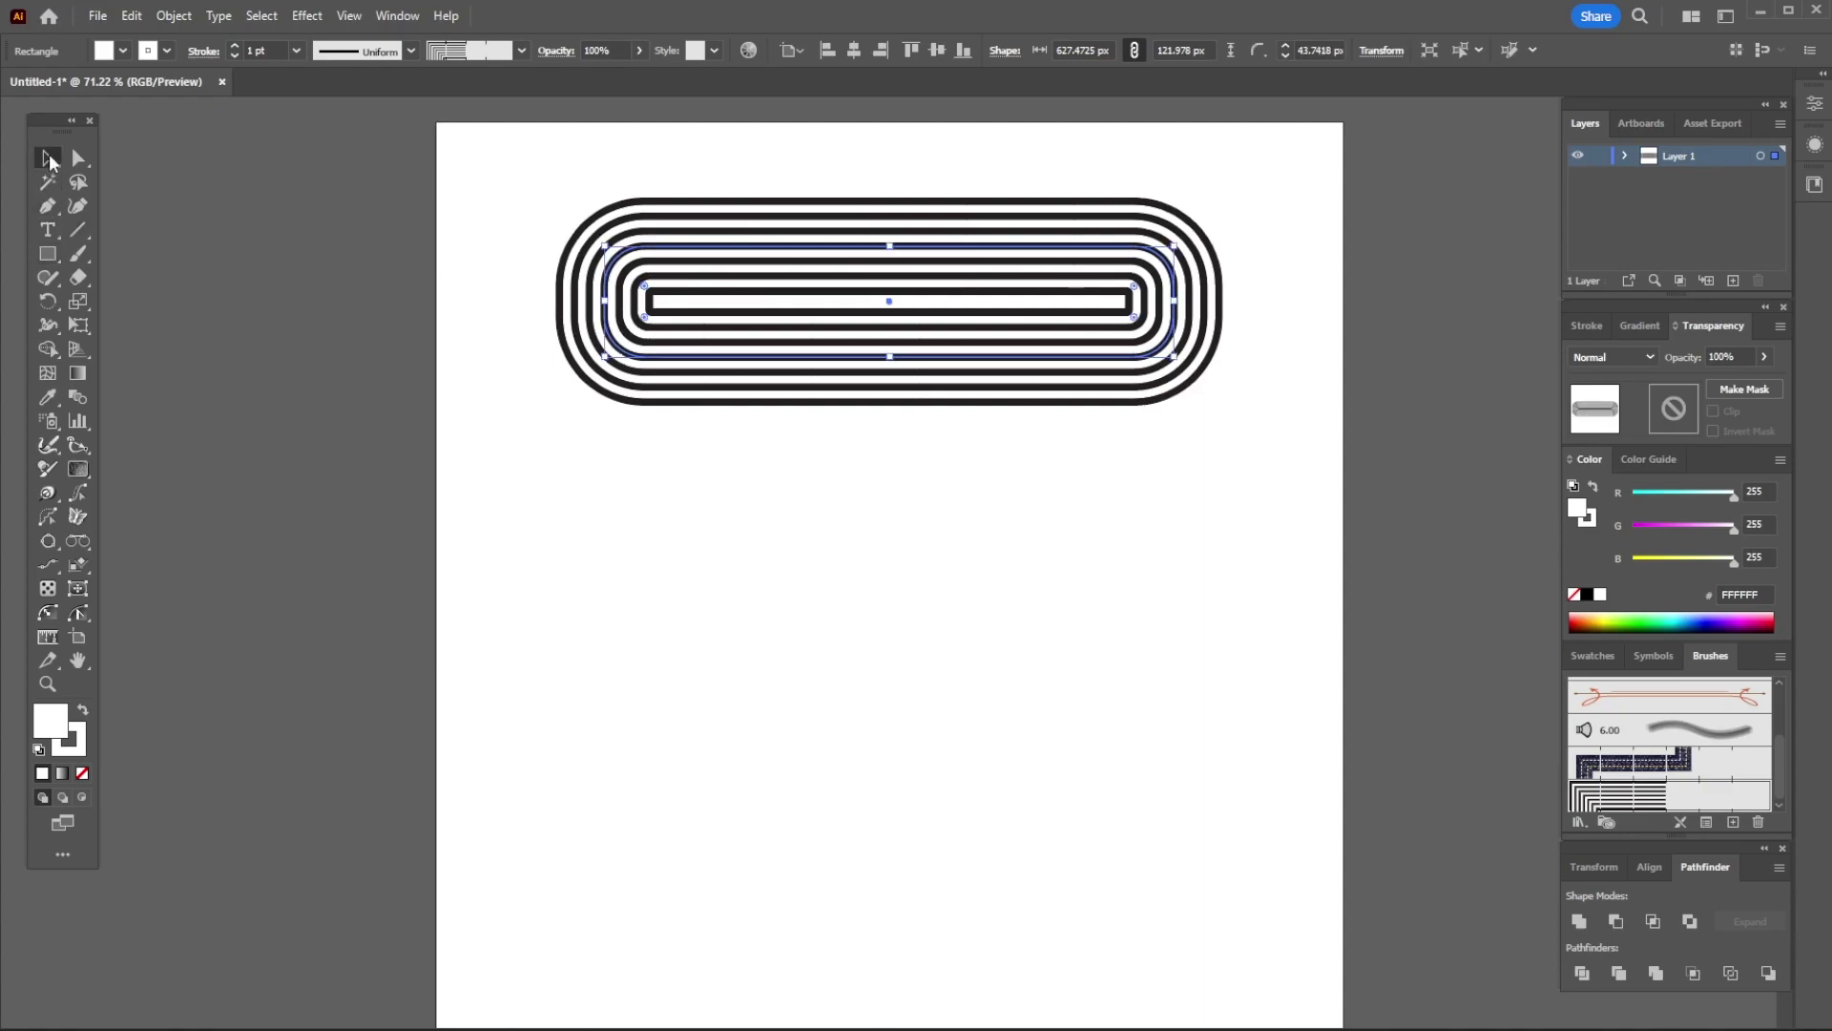
drag(935, 246, 921, 474)
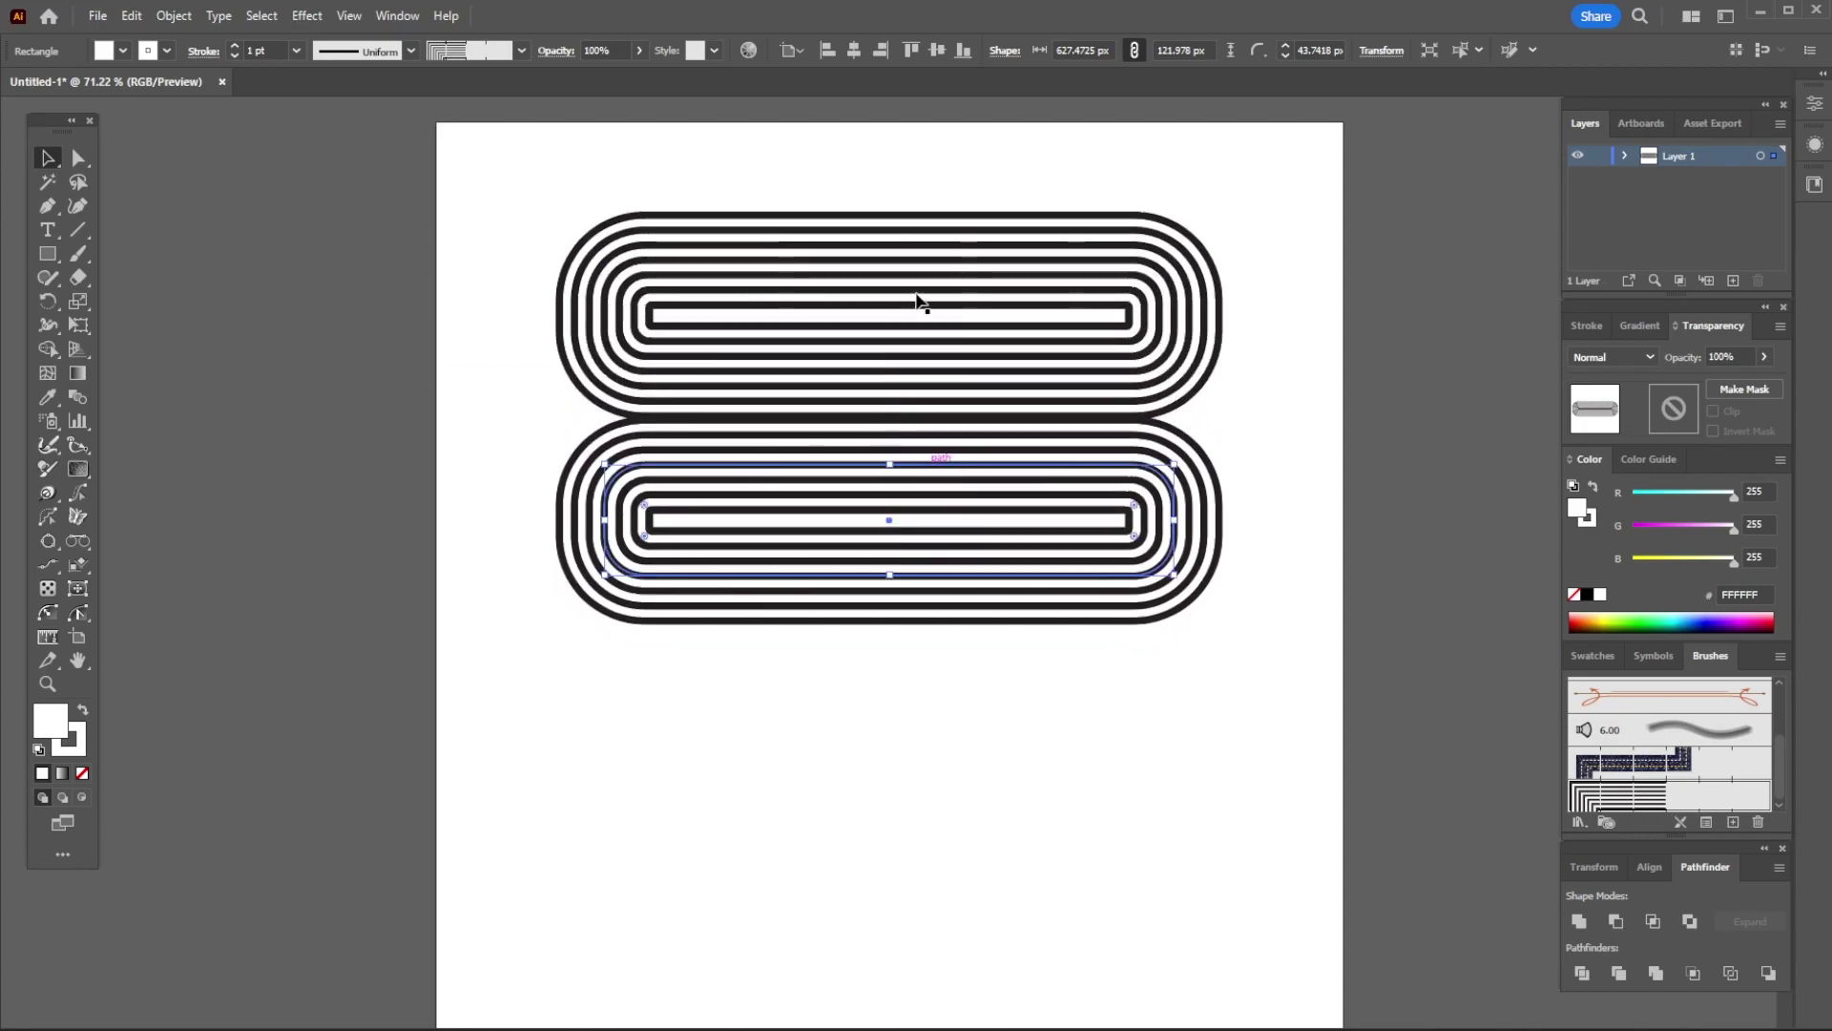
Delete the rounded left ends of the upper stripe set.
key(a)
click(560, 275)
click(604, 296)
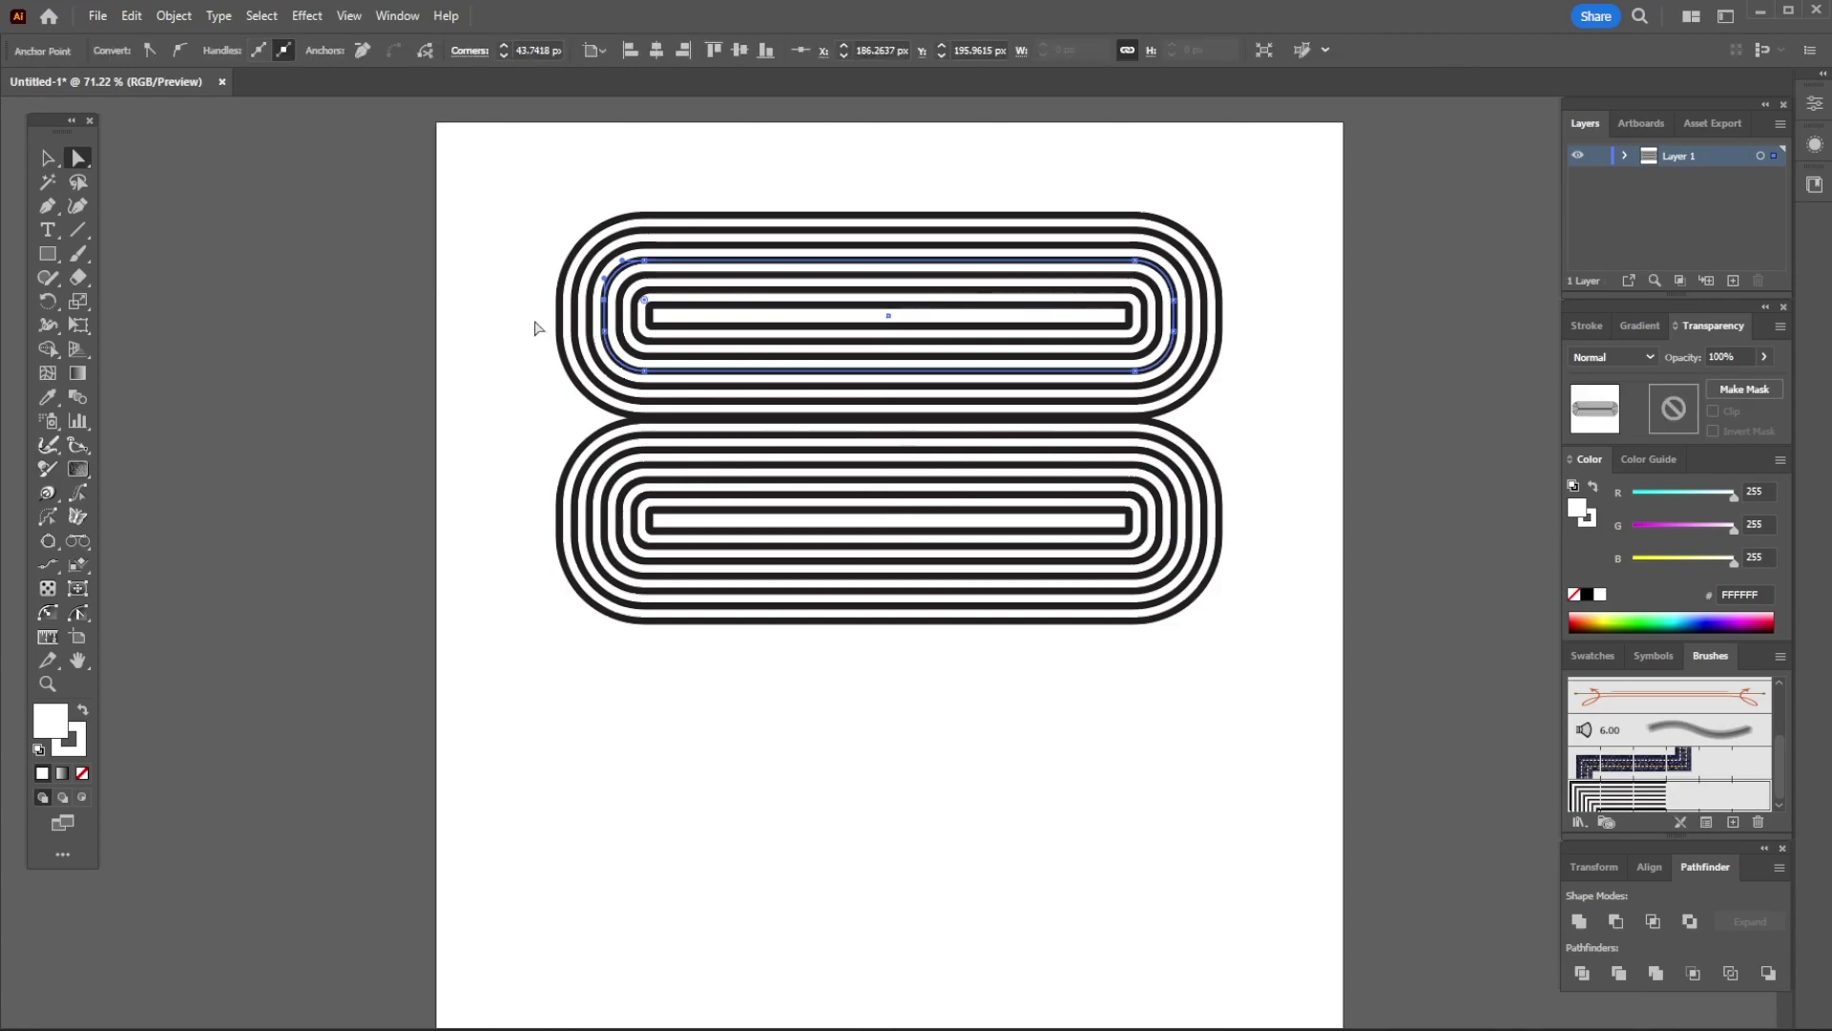
click(604, 278)
key(Delete)
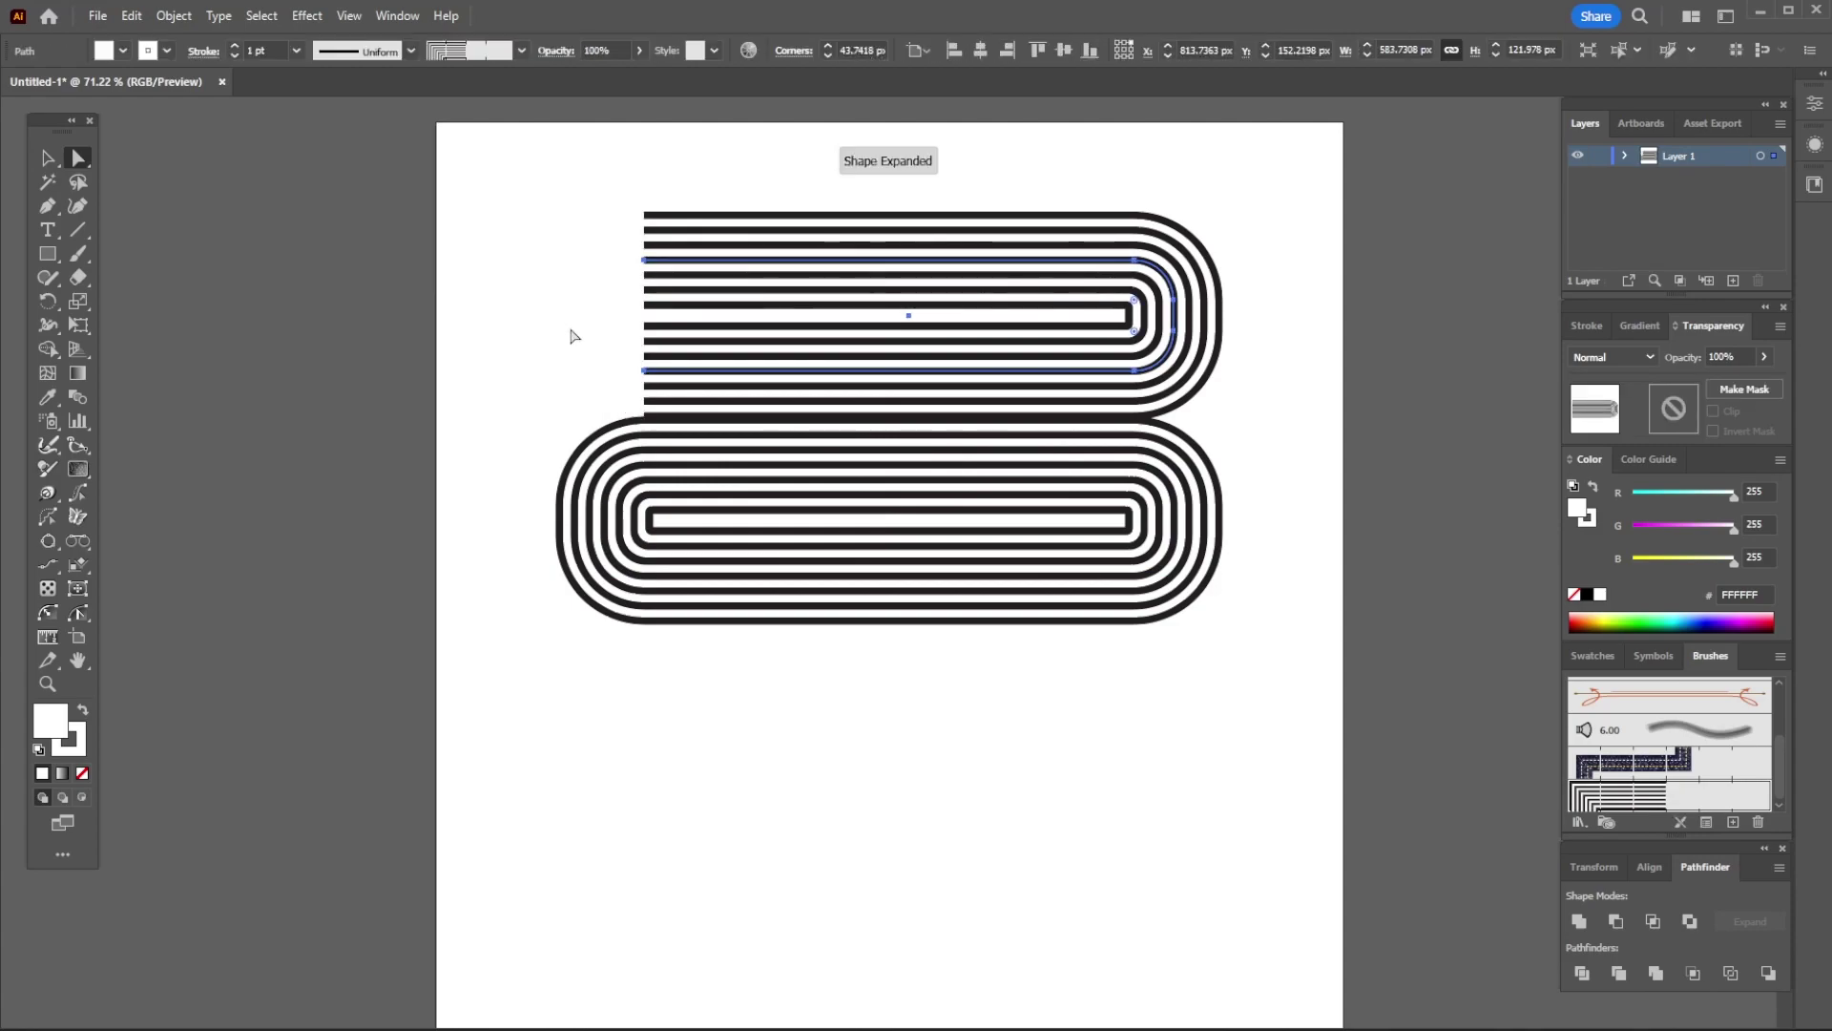
Delete the rounded right ends and leftover inner lines of the lower stripe set.
drag(529, 374, 573, 548)
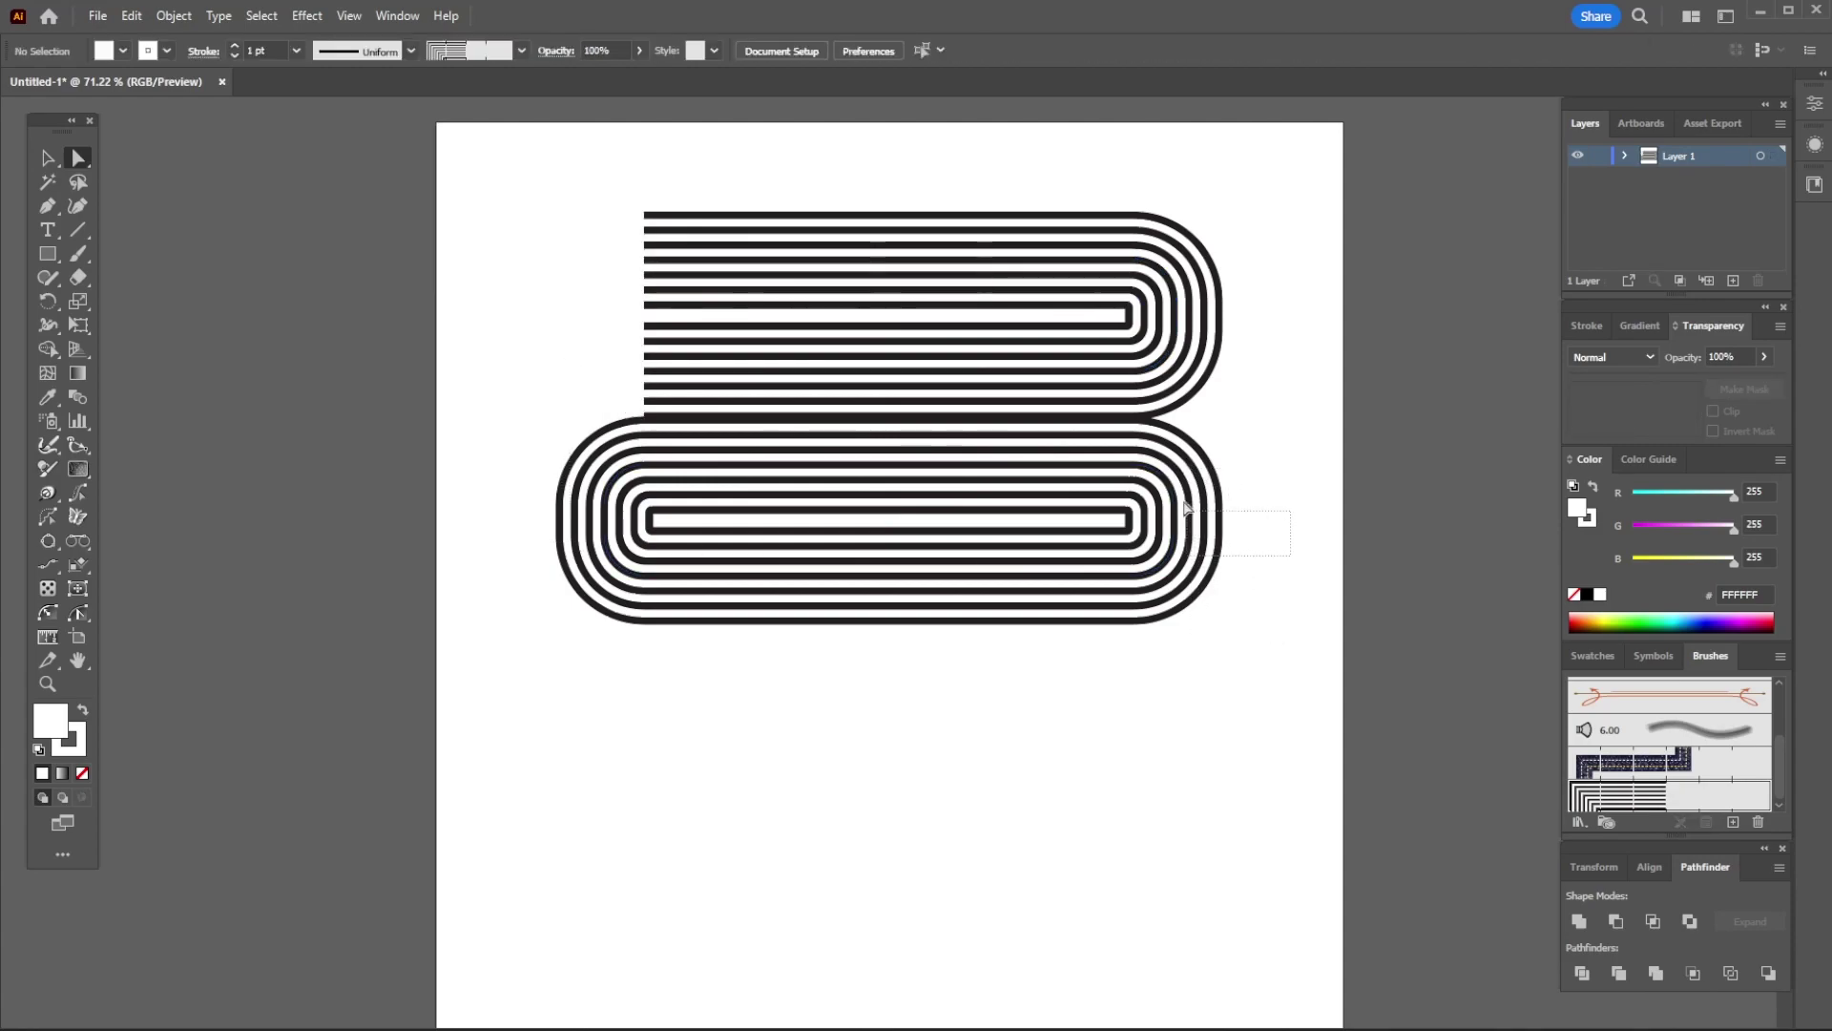
key(Delete)
mouse_move(1241, 572)
mouse_down()
mouse_move(1183, 483)
mouse_move(1112, 424)
mouse_up()
key(Delete)
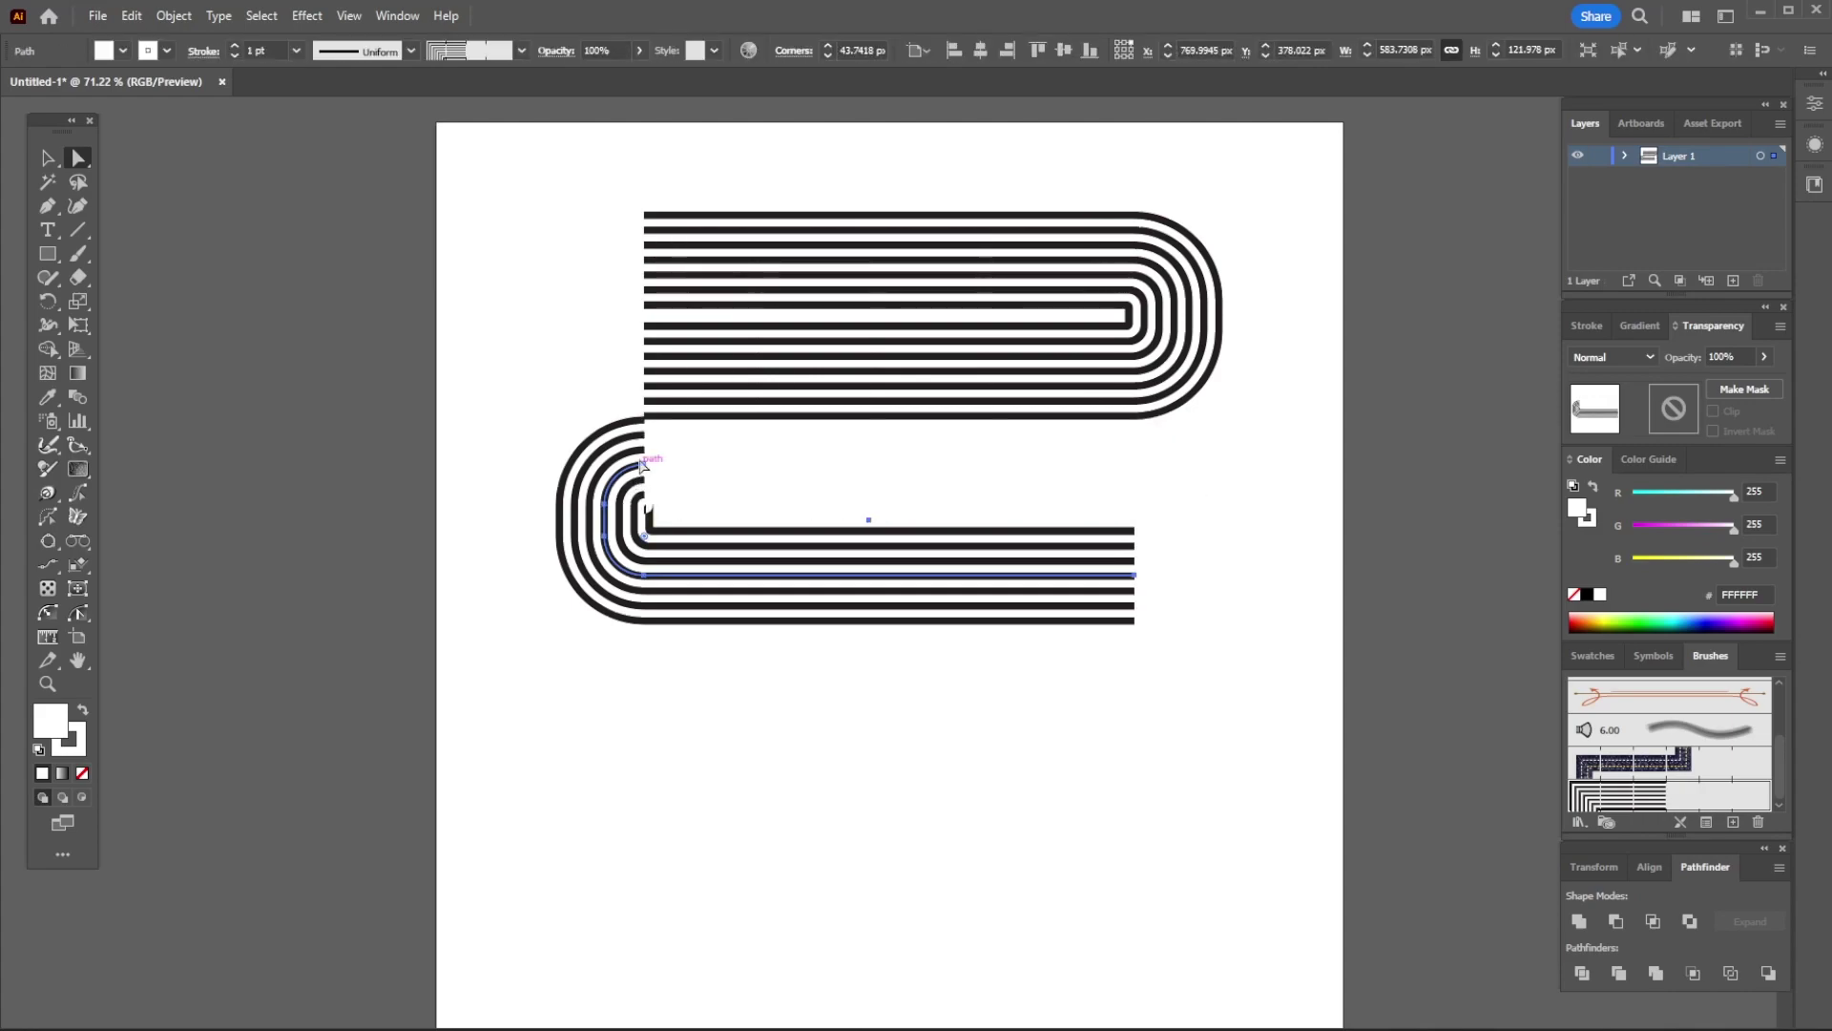
drag(1079, 496, 1166, 637)
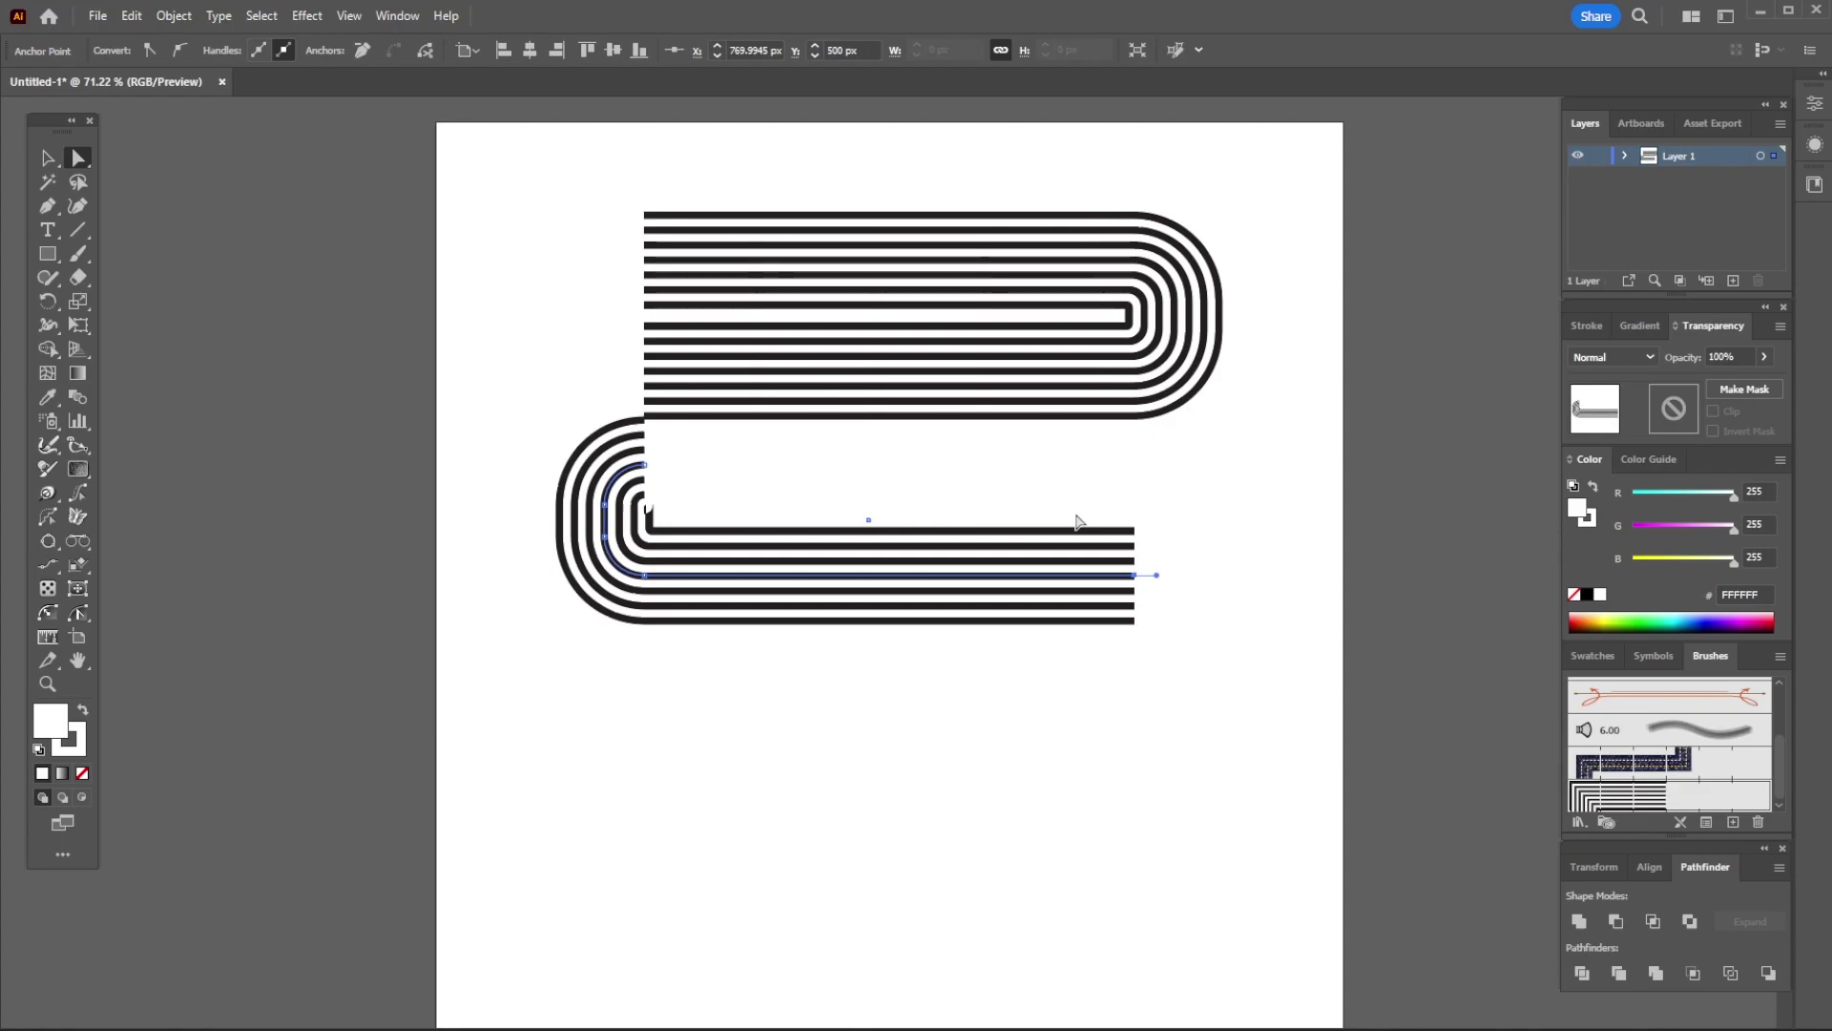
click(645, 259)
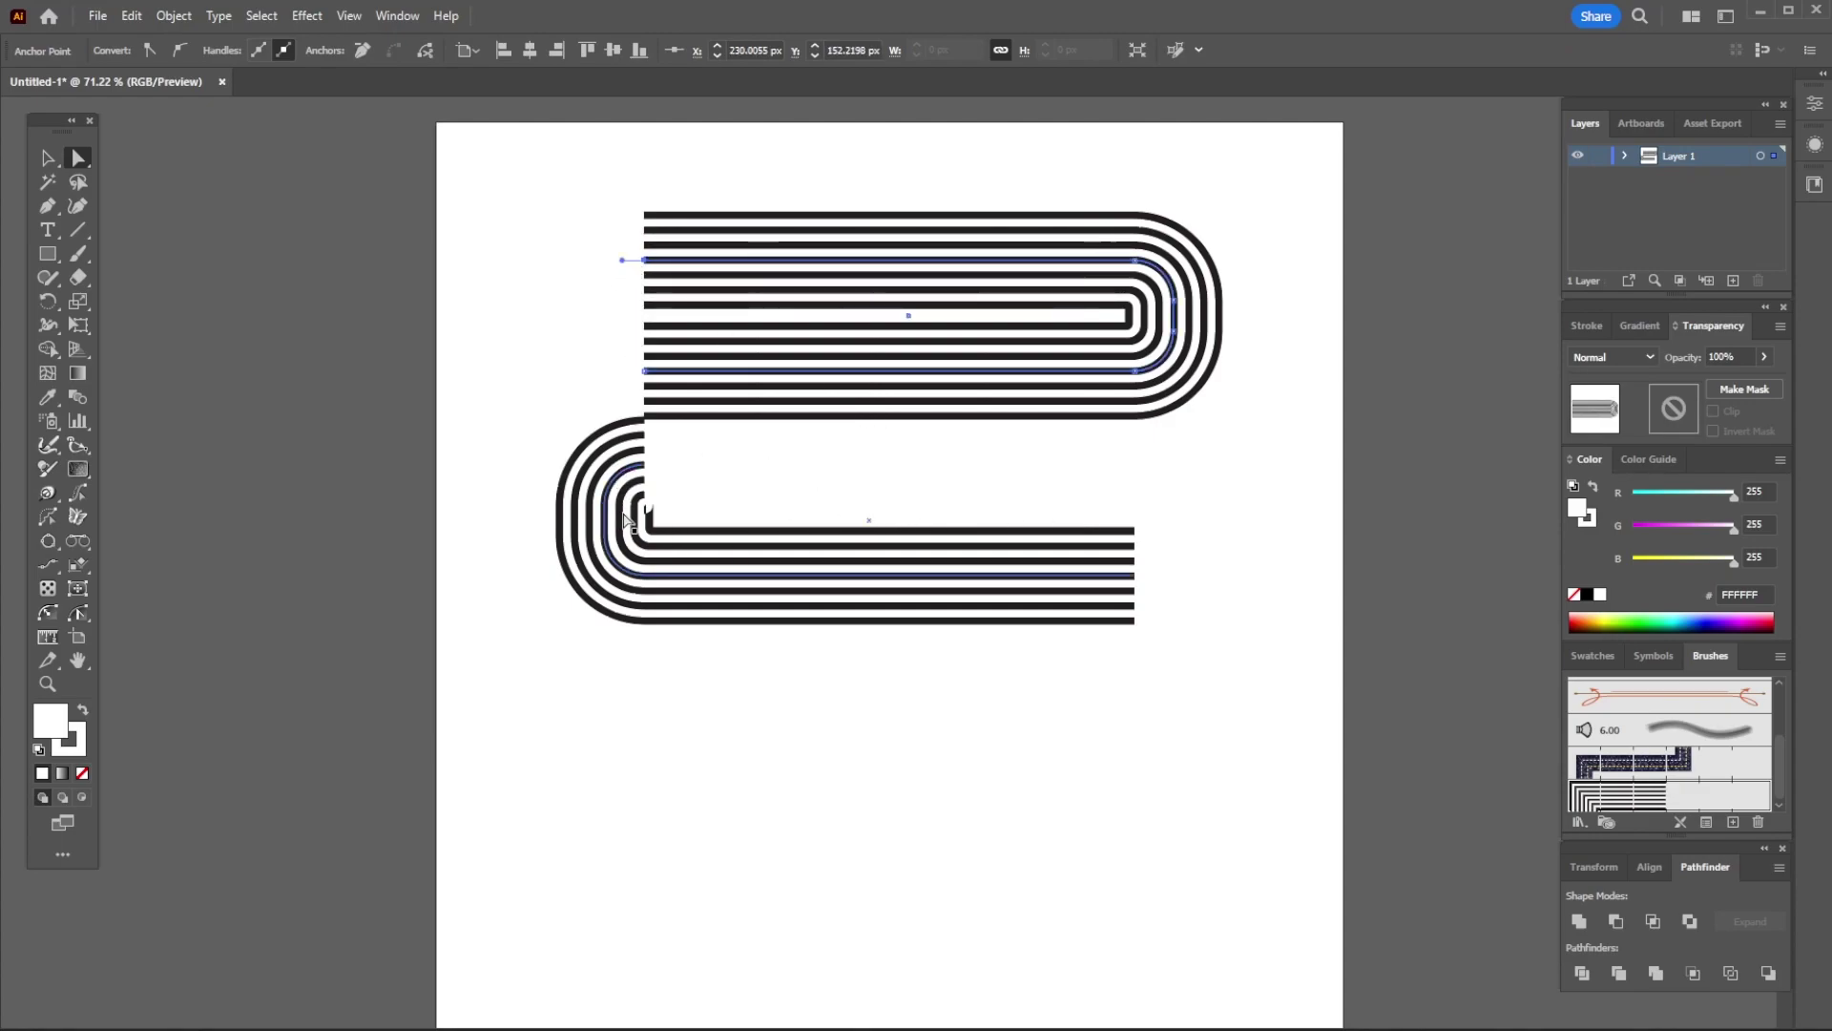
Raise the lower stripe set to meet the upper one and set both fills to None.
click(745, 663)
key(v)
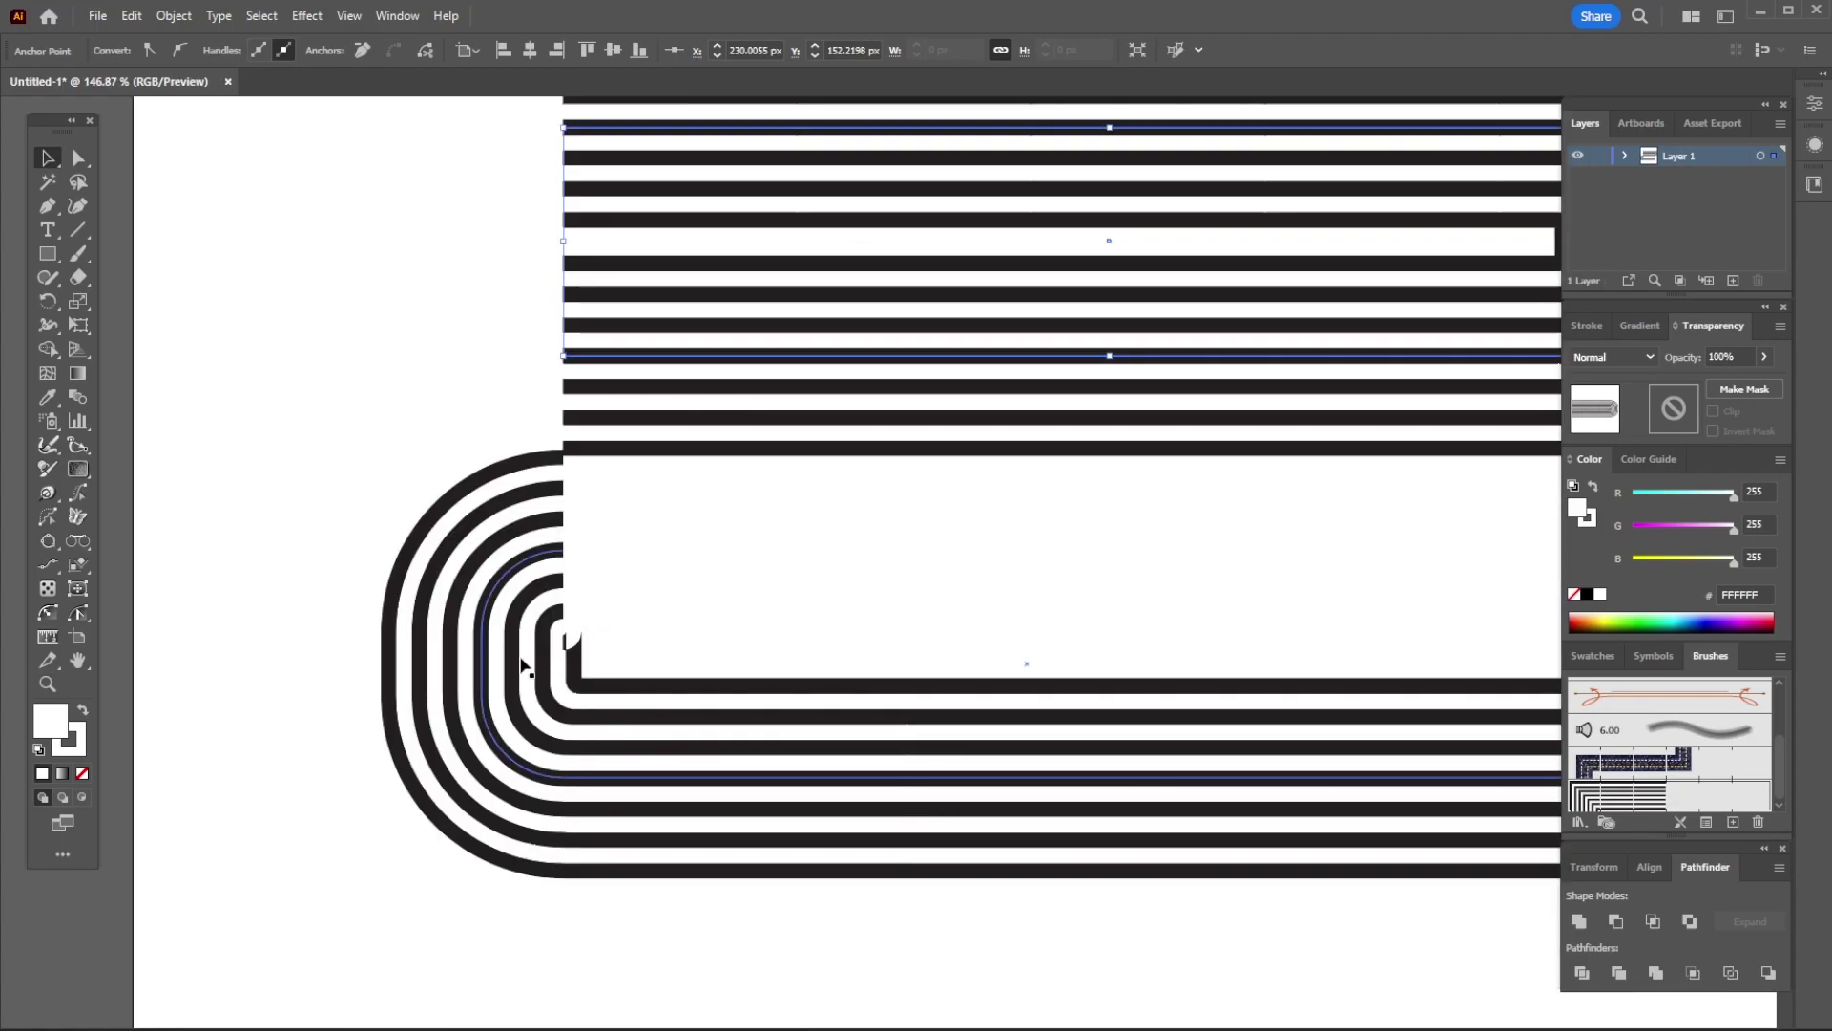
drag(541, 663, 541, 469)
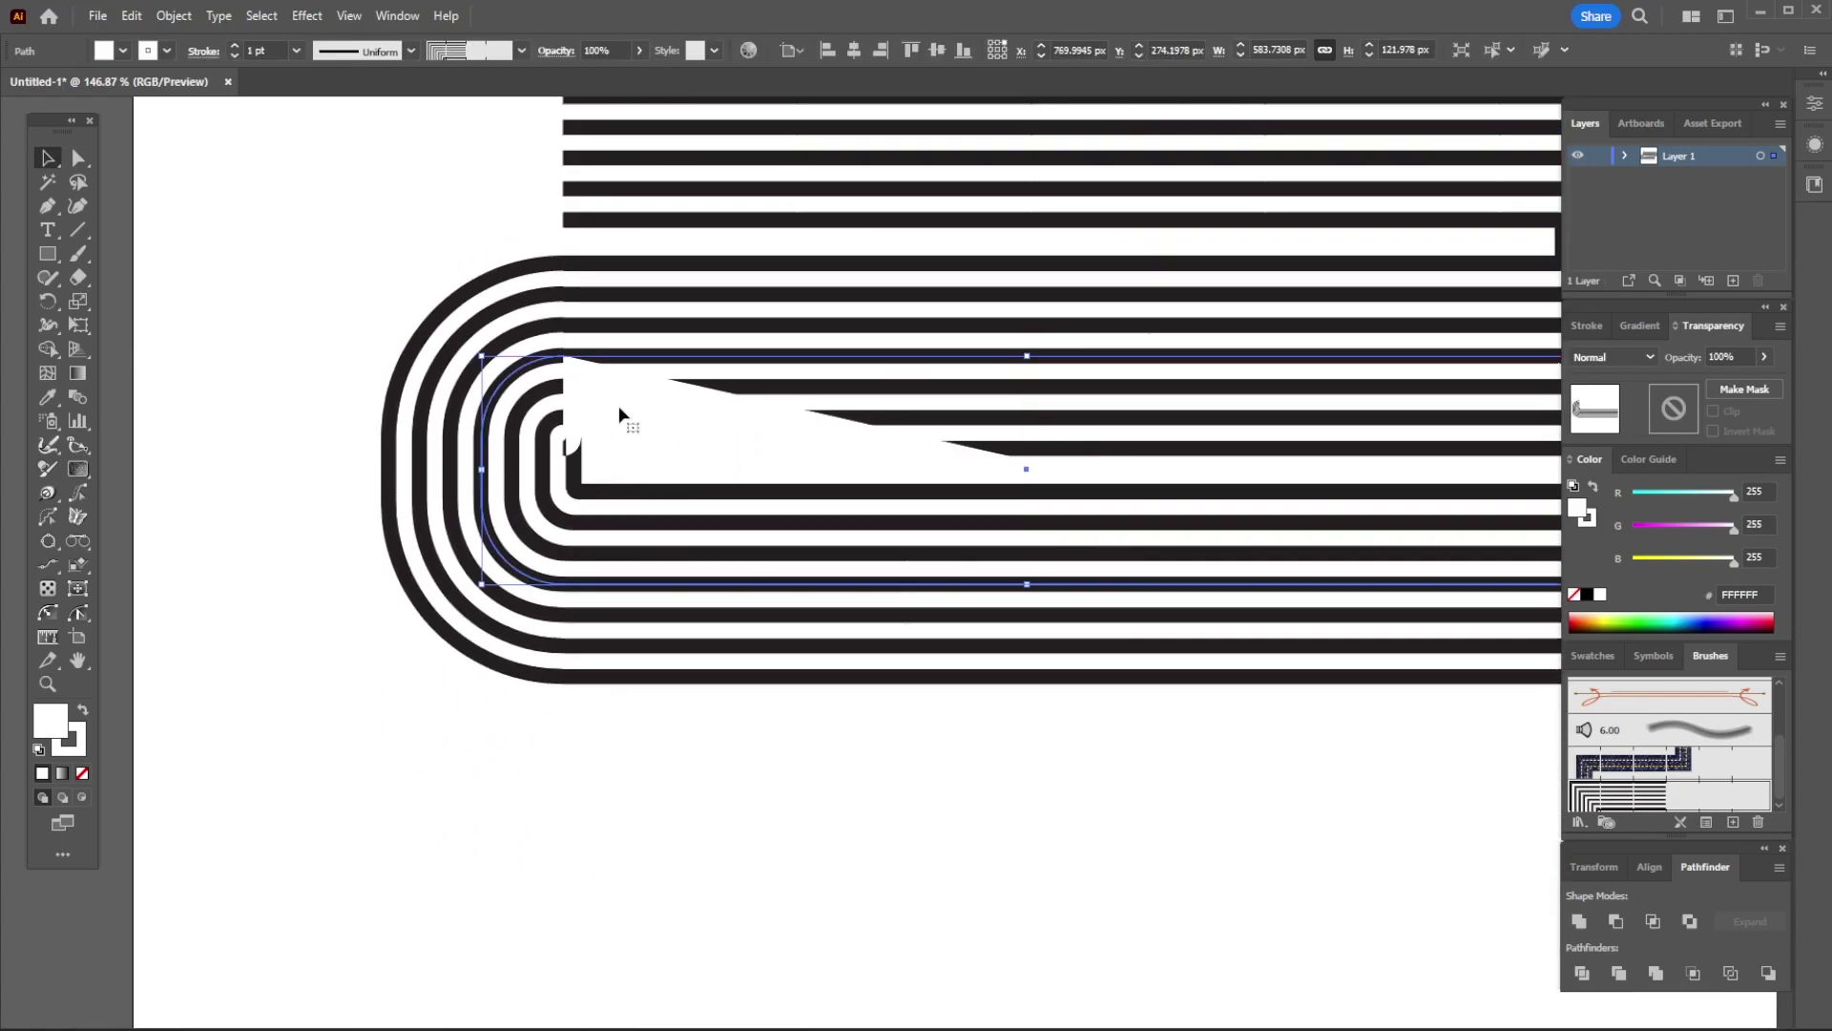
shift+click(897, 335)
click(83, 774)
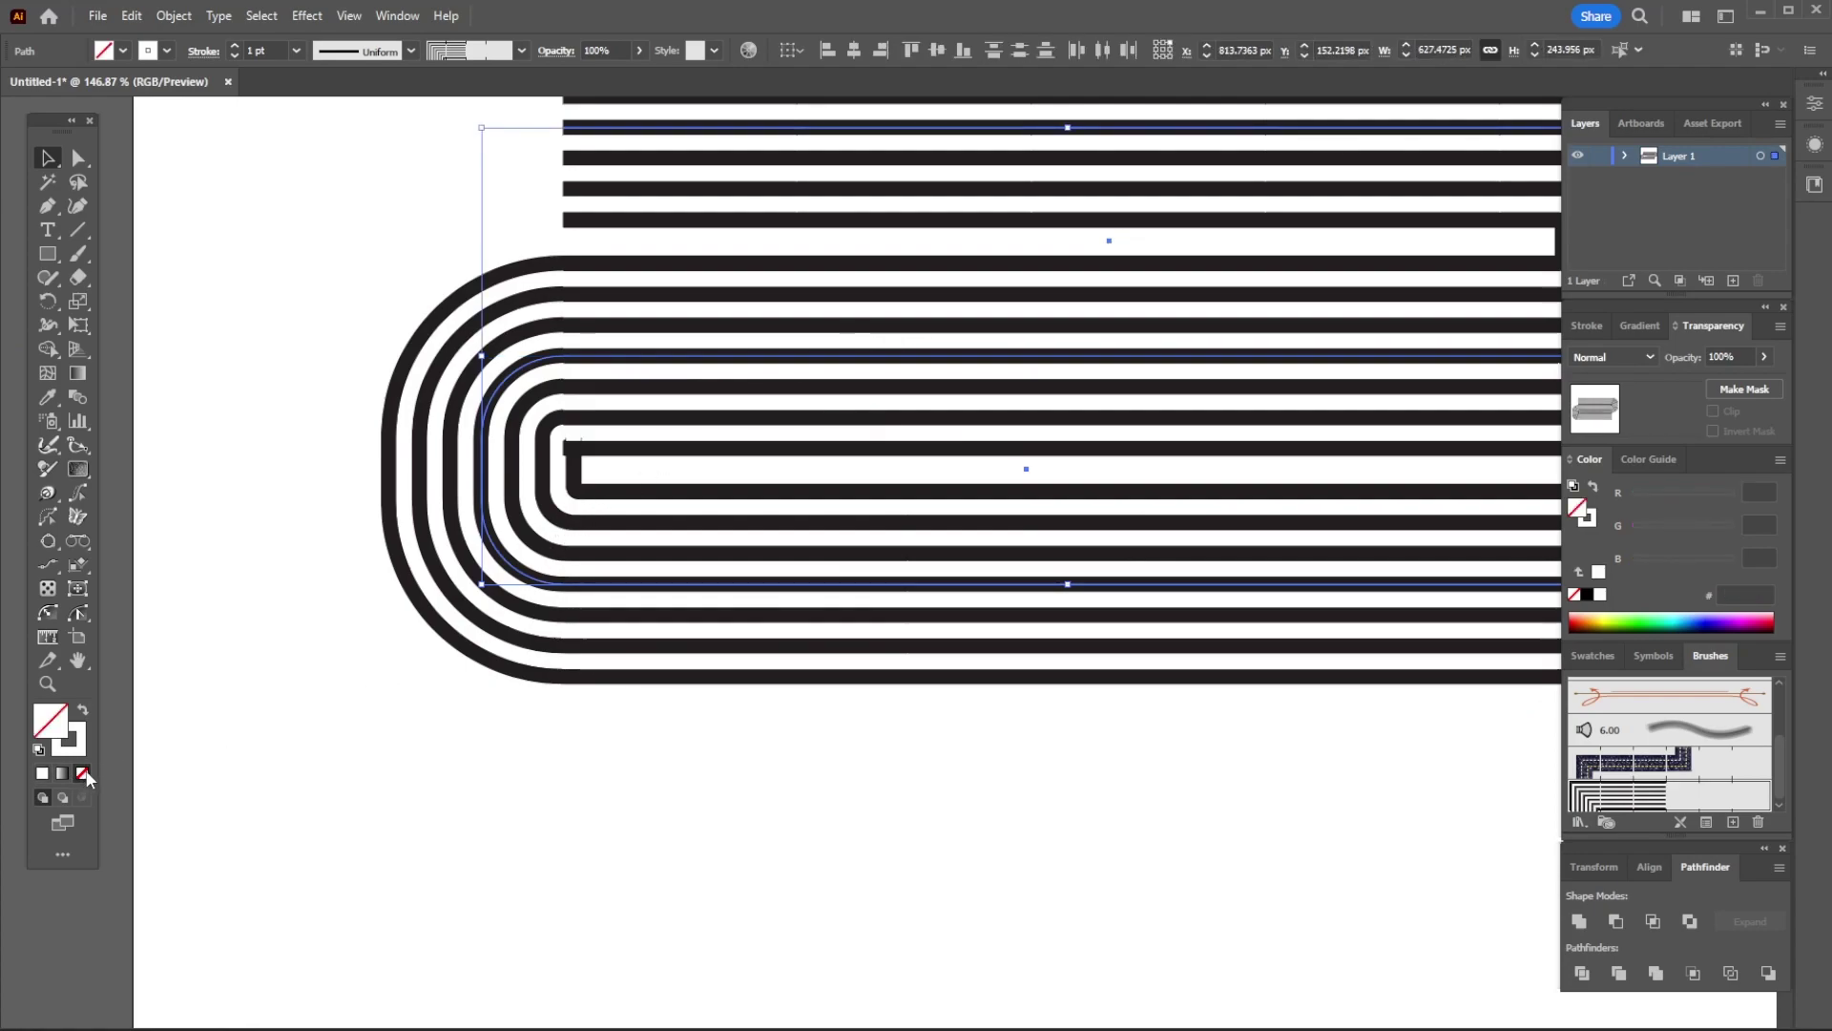
key(q)
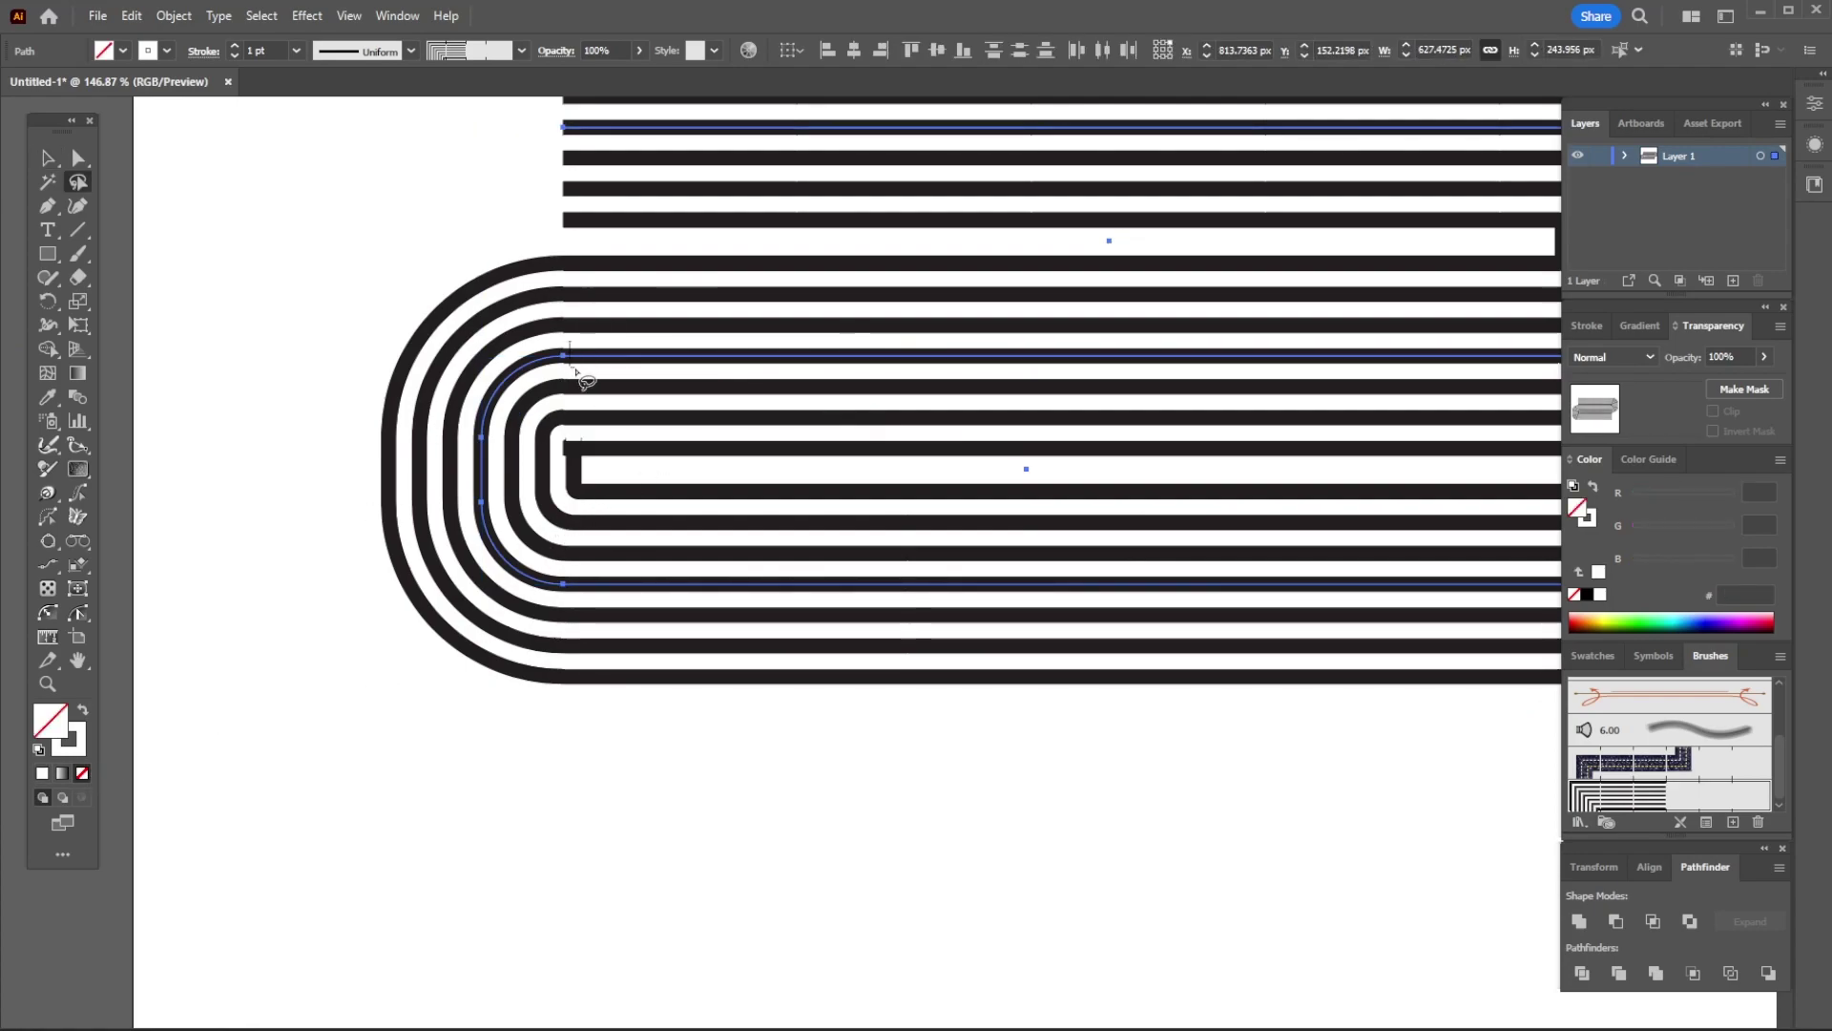
Join the open stripe ends into one continuous S-shaped band with Object > Path > Join.
click(174, 16)
mouse_move(199, 574)
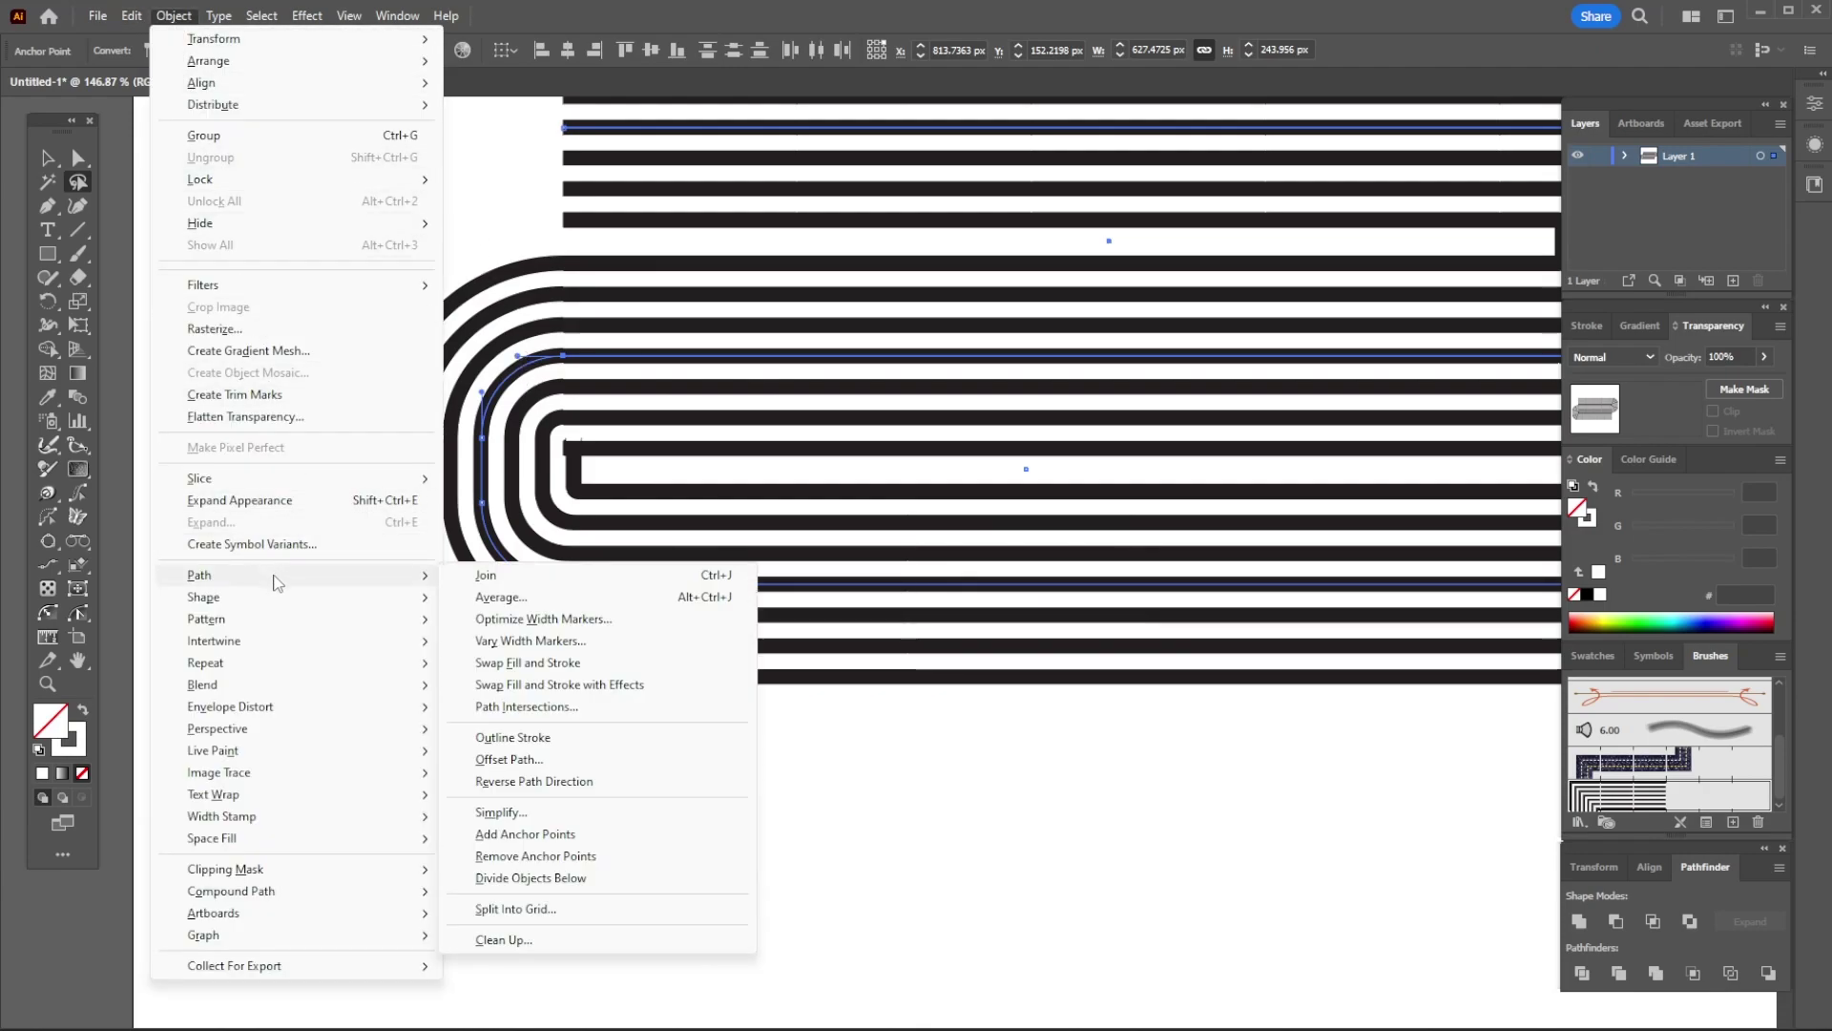
click(467, 578)
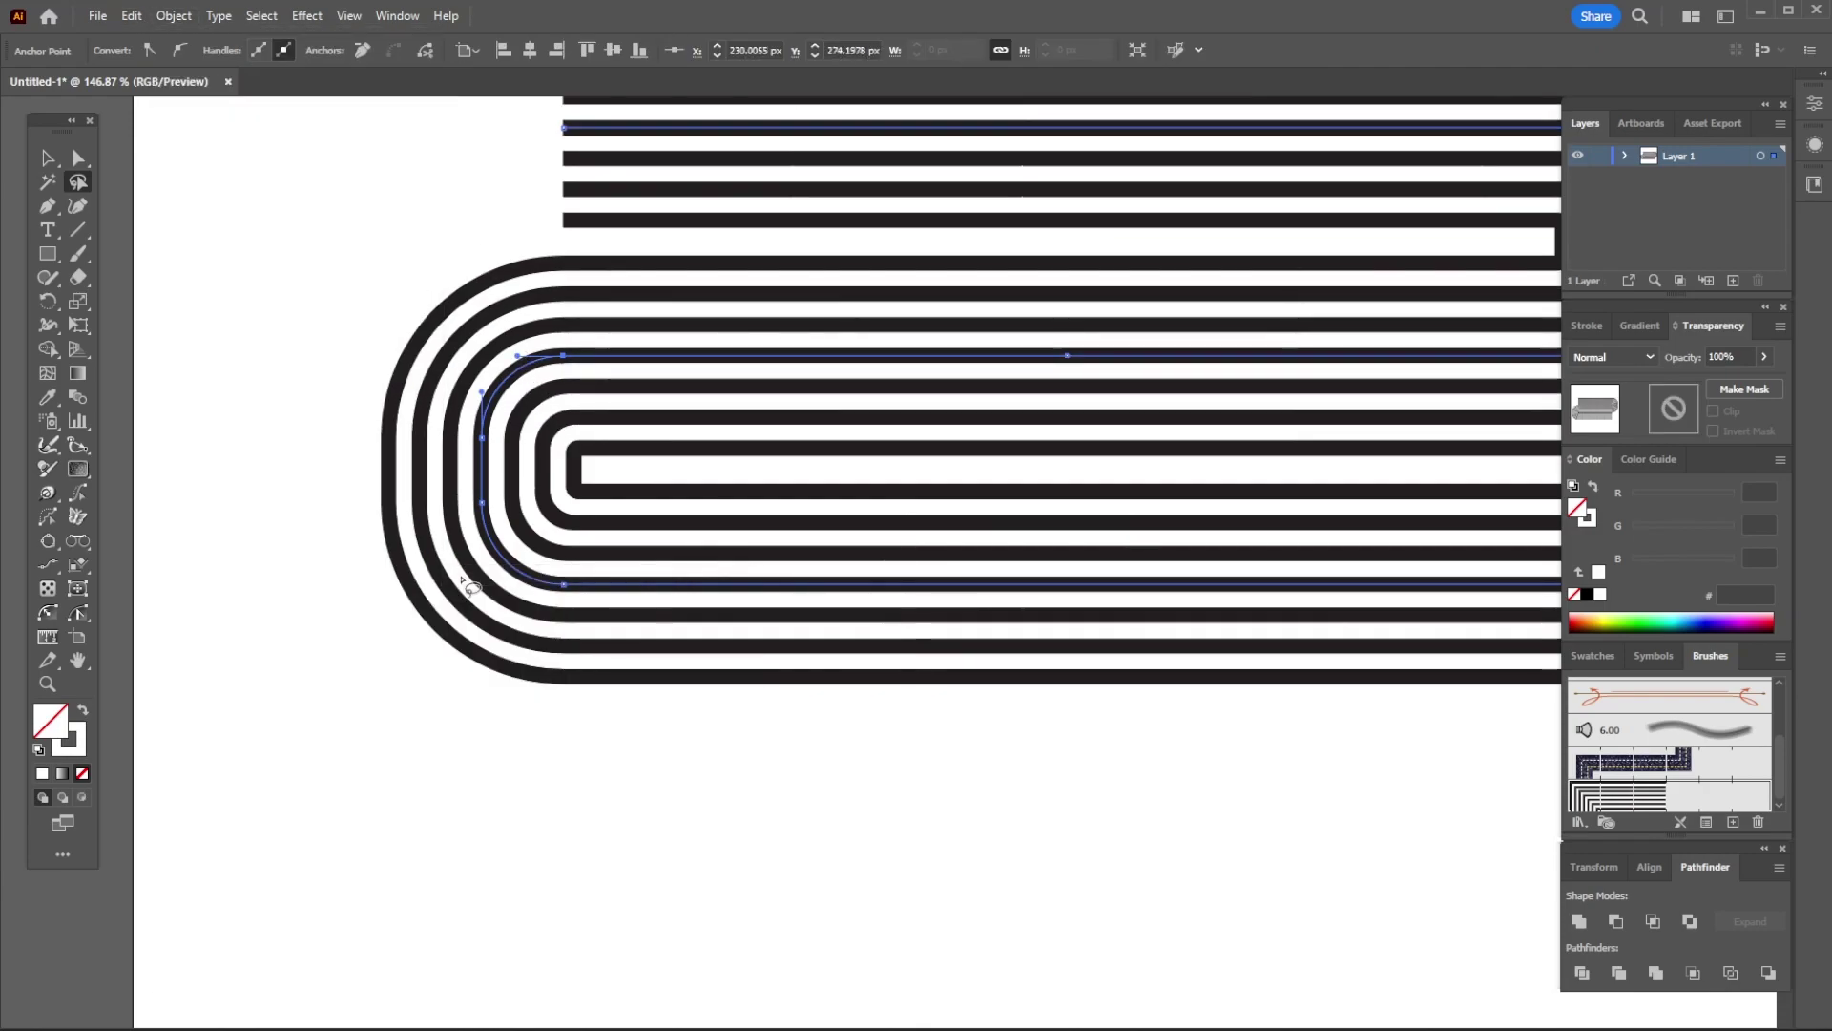
click(906, 730)
key(ctrl+0)
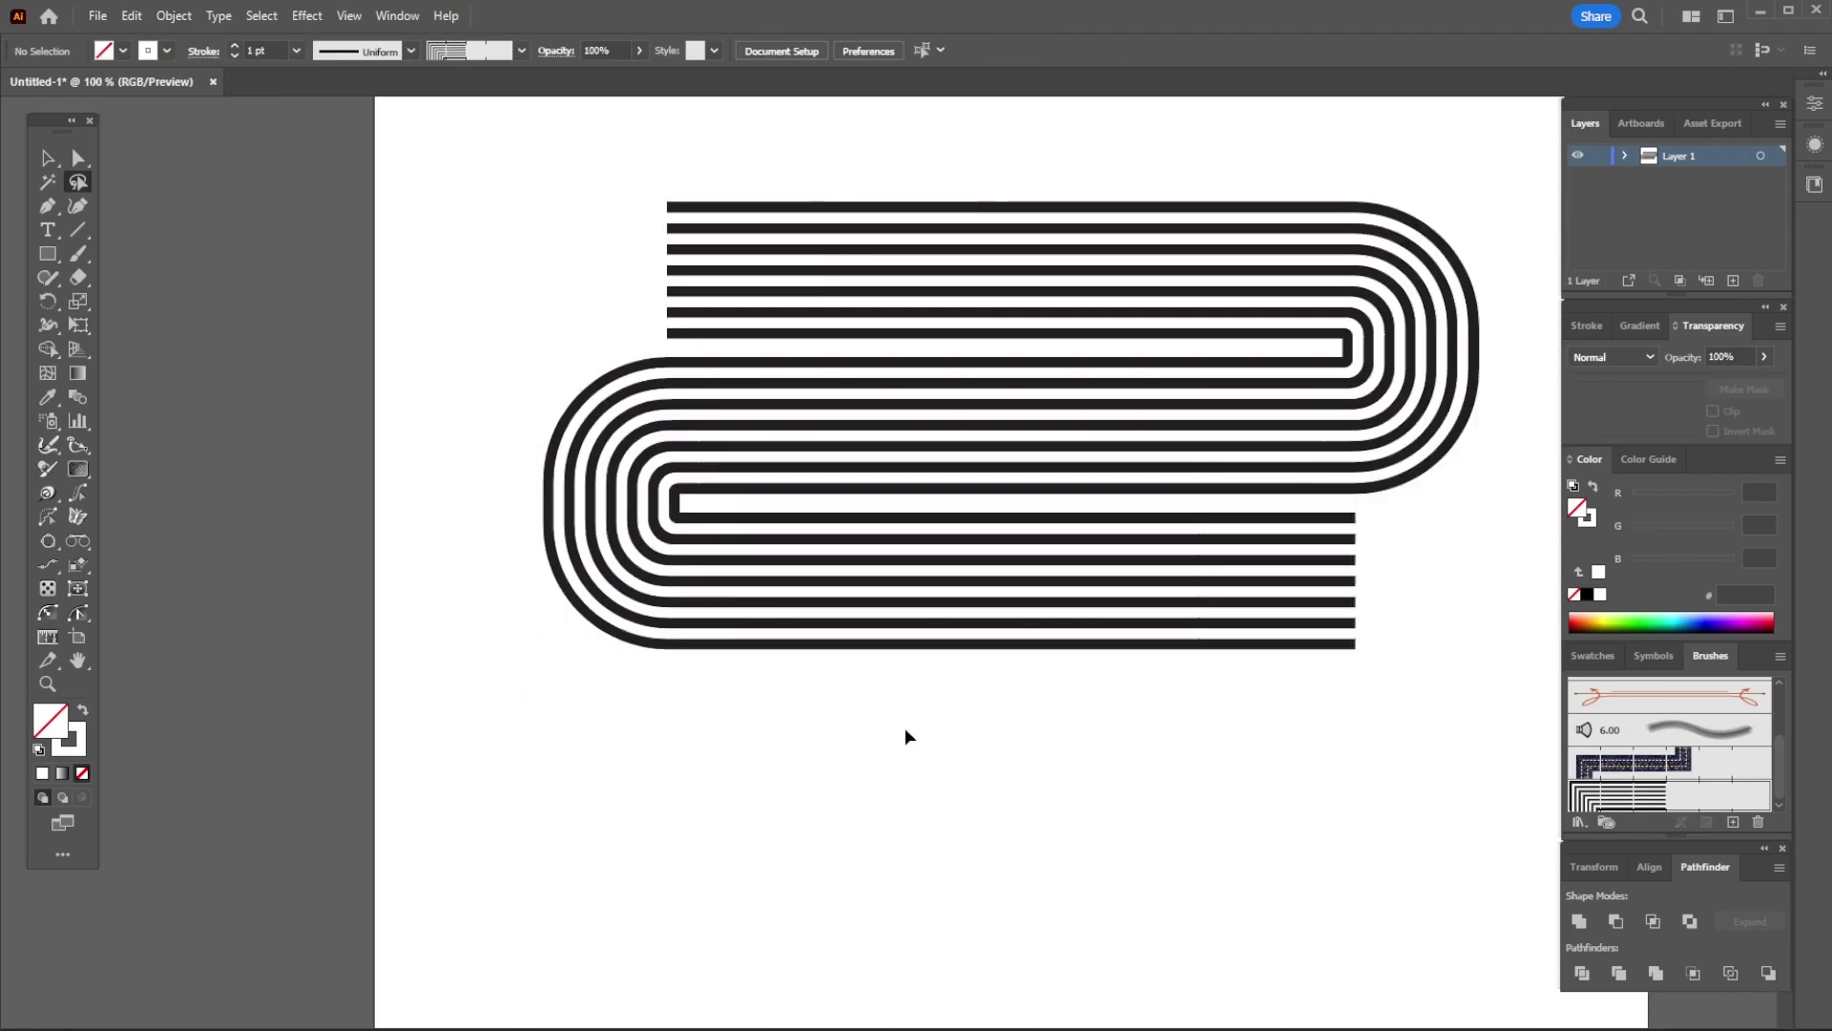
Move the S-shaped band about 104 px lower on the artboard.
key(v)
click(1062, 607)
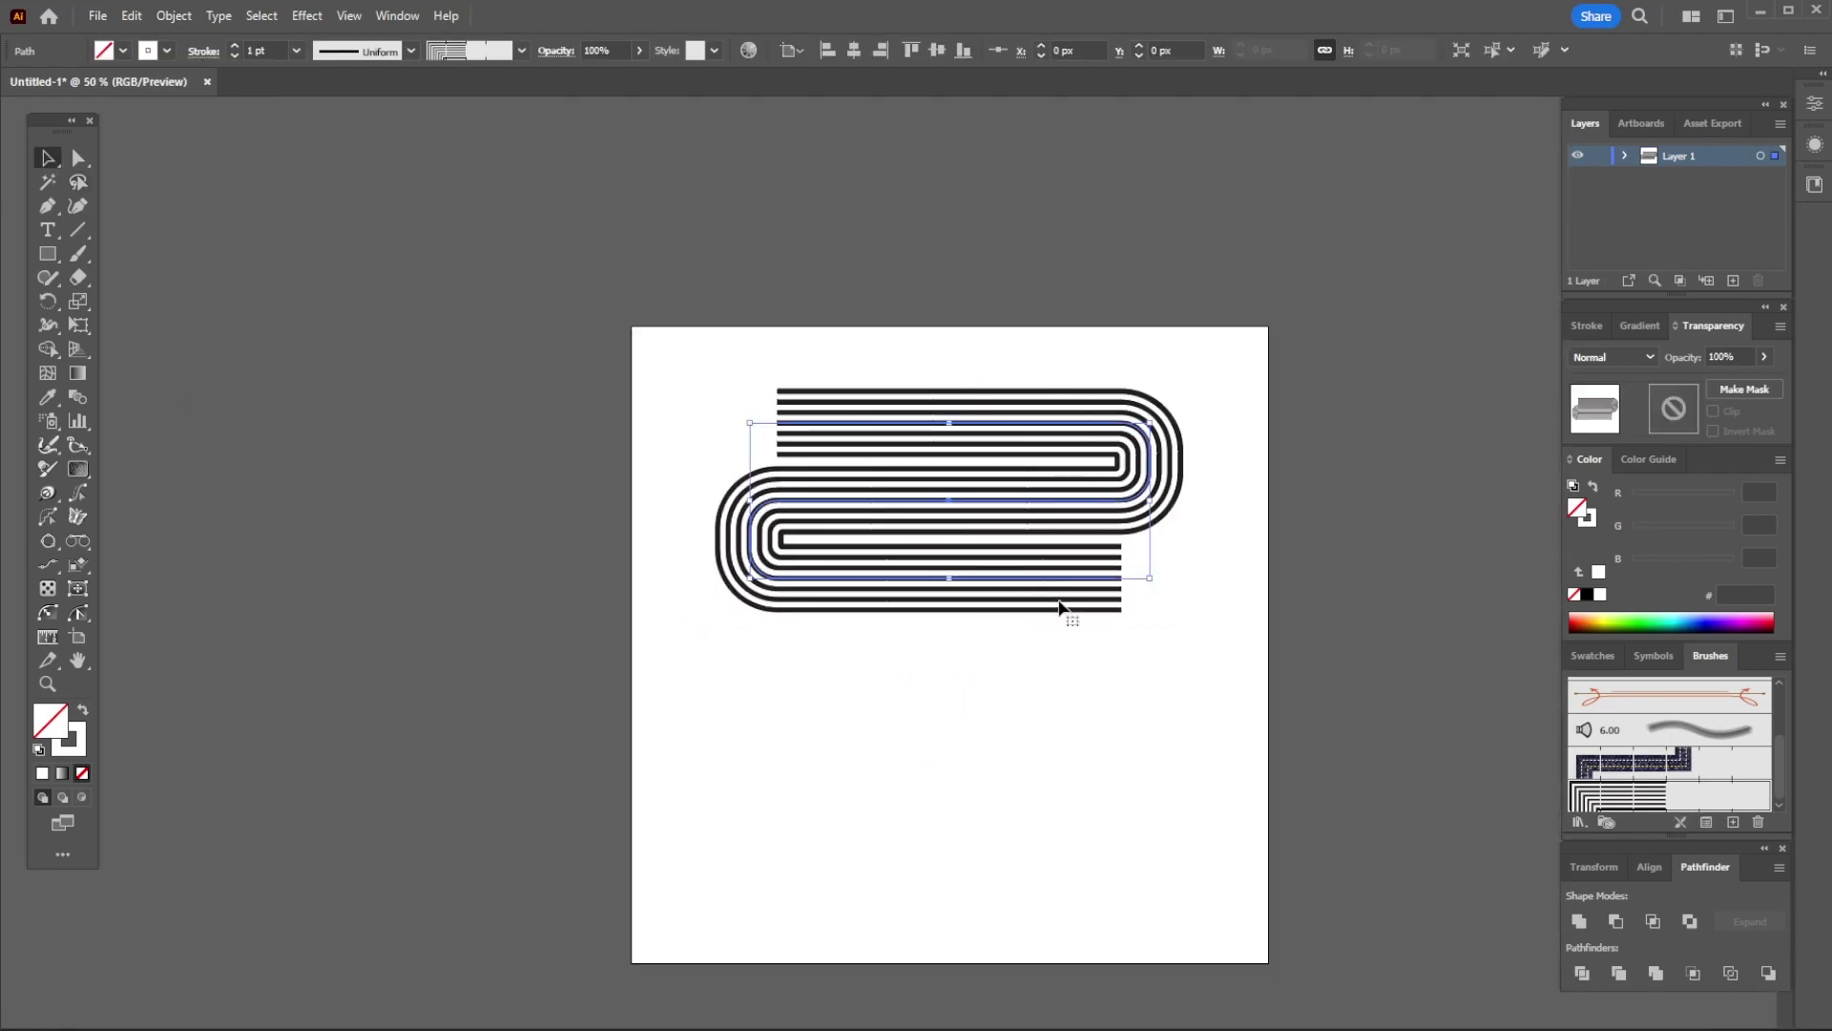
click(1190, 626)
click(1126, 520)
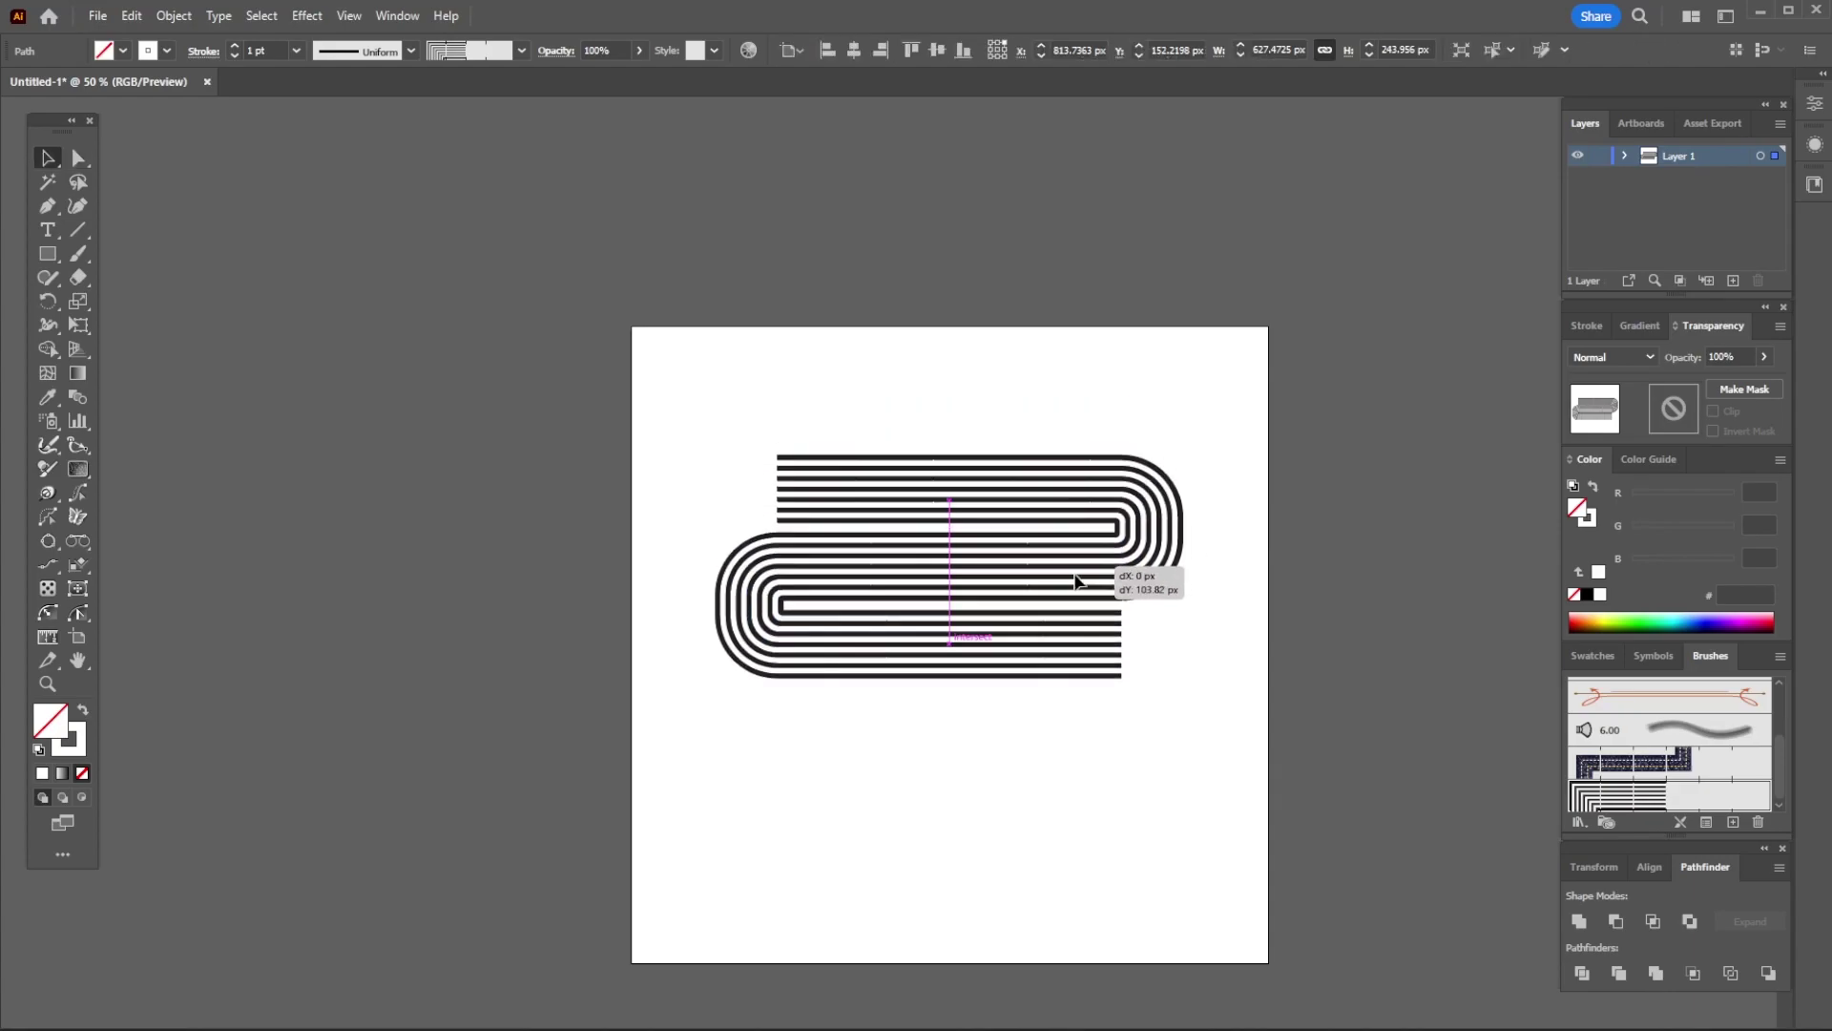
drag(1085, 509, 1085, 626)
Rotate the band about 45° and add a vertically reflected copy crossing it.
key(e)
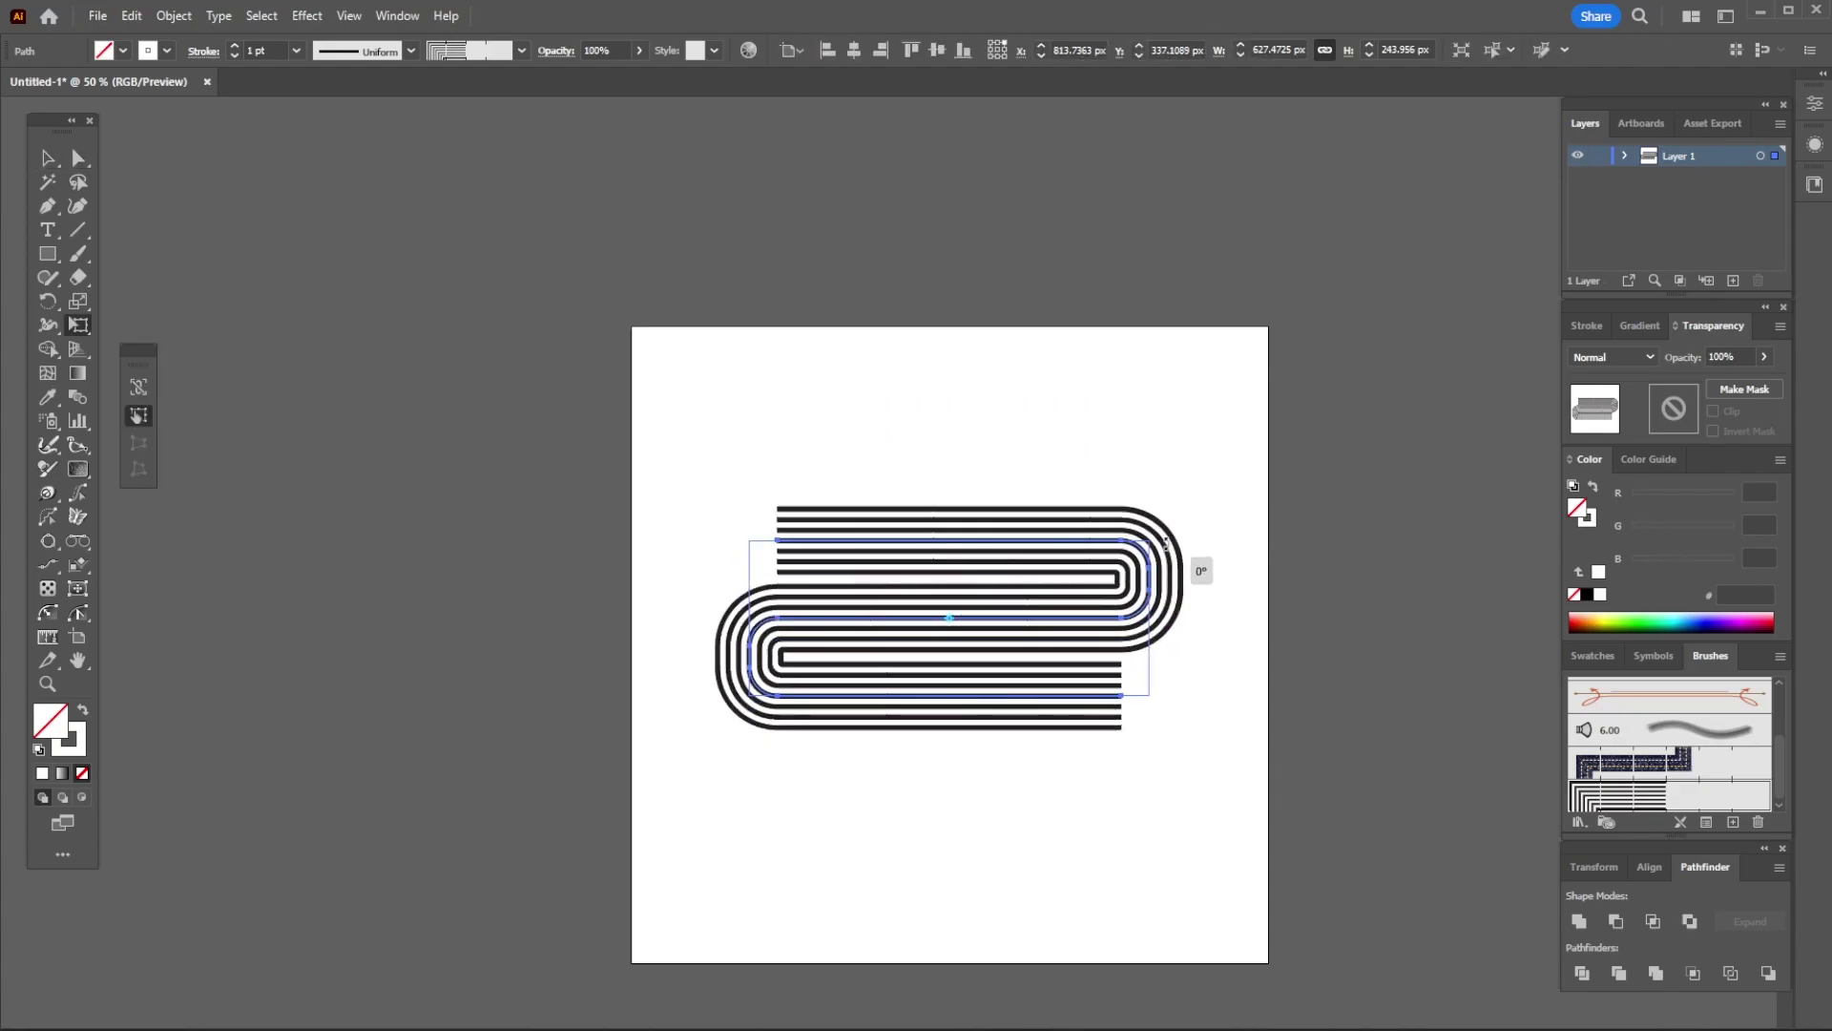
drag(1165, 544, 1158, 503)
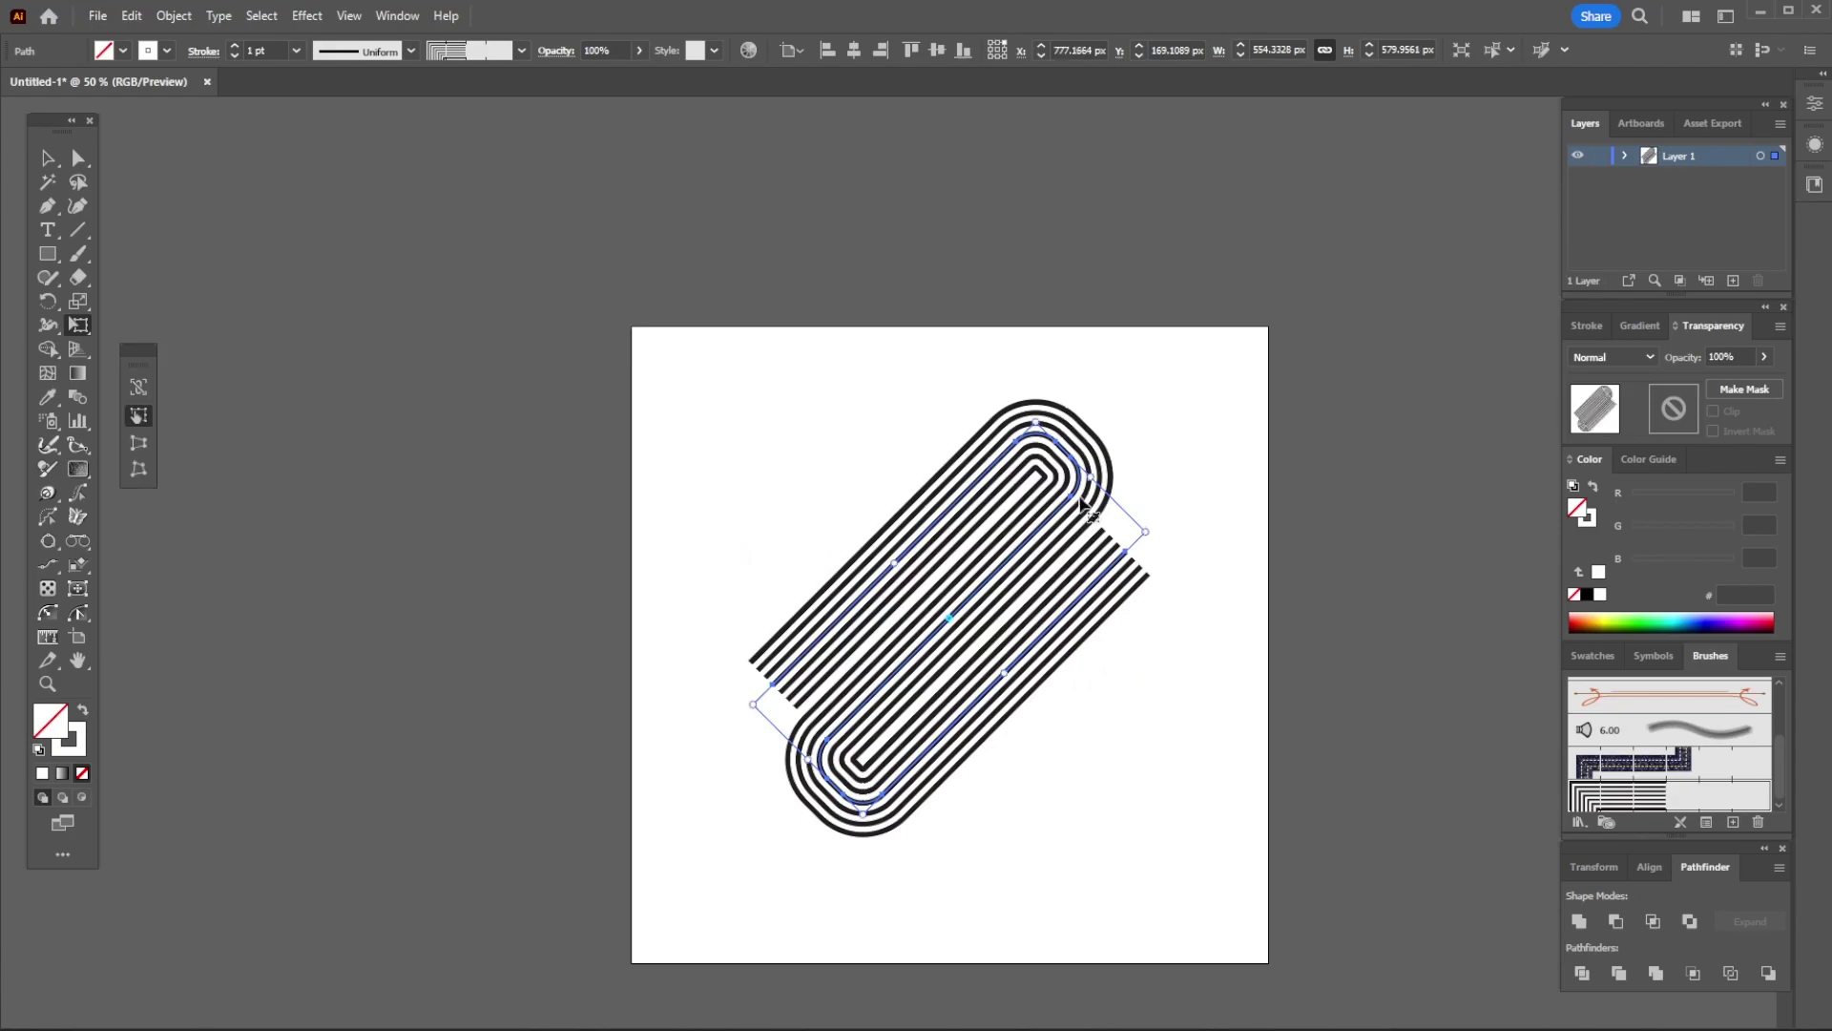
click(173, 17)
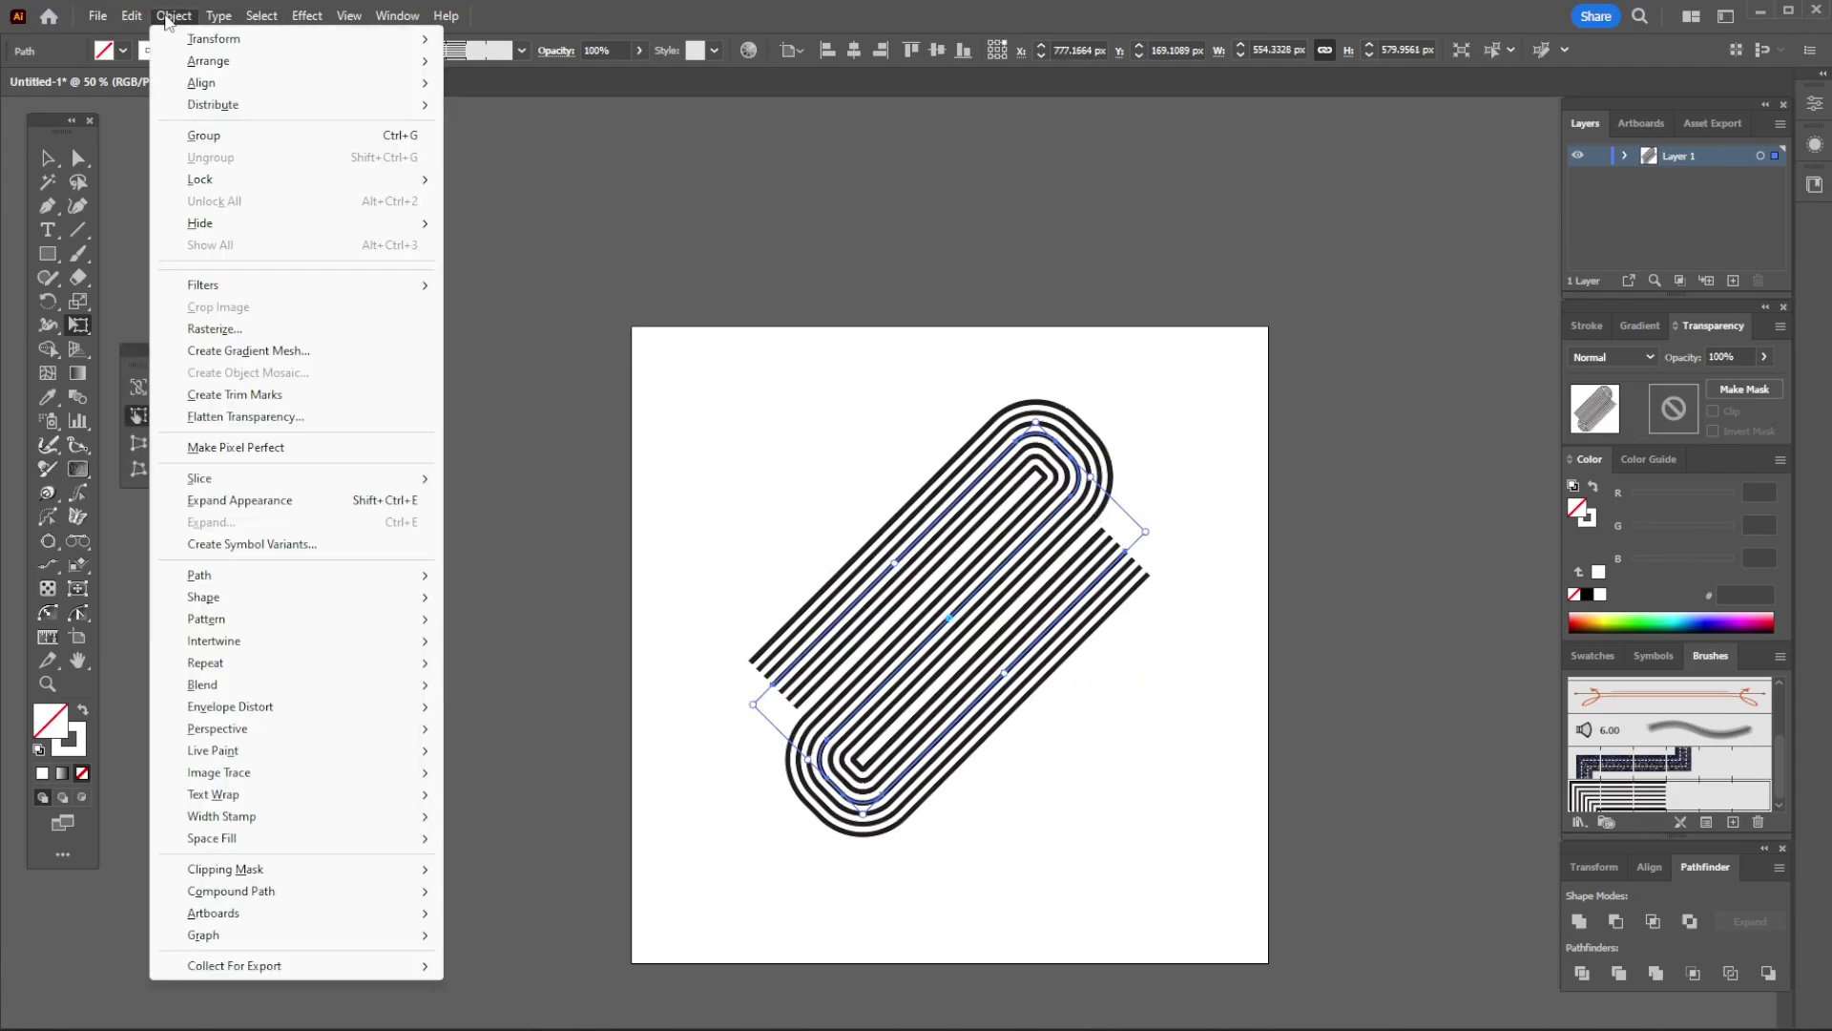
mouse_move(214, 39)
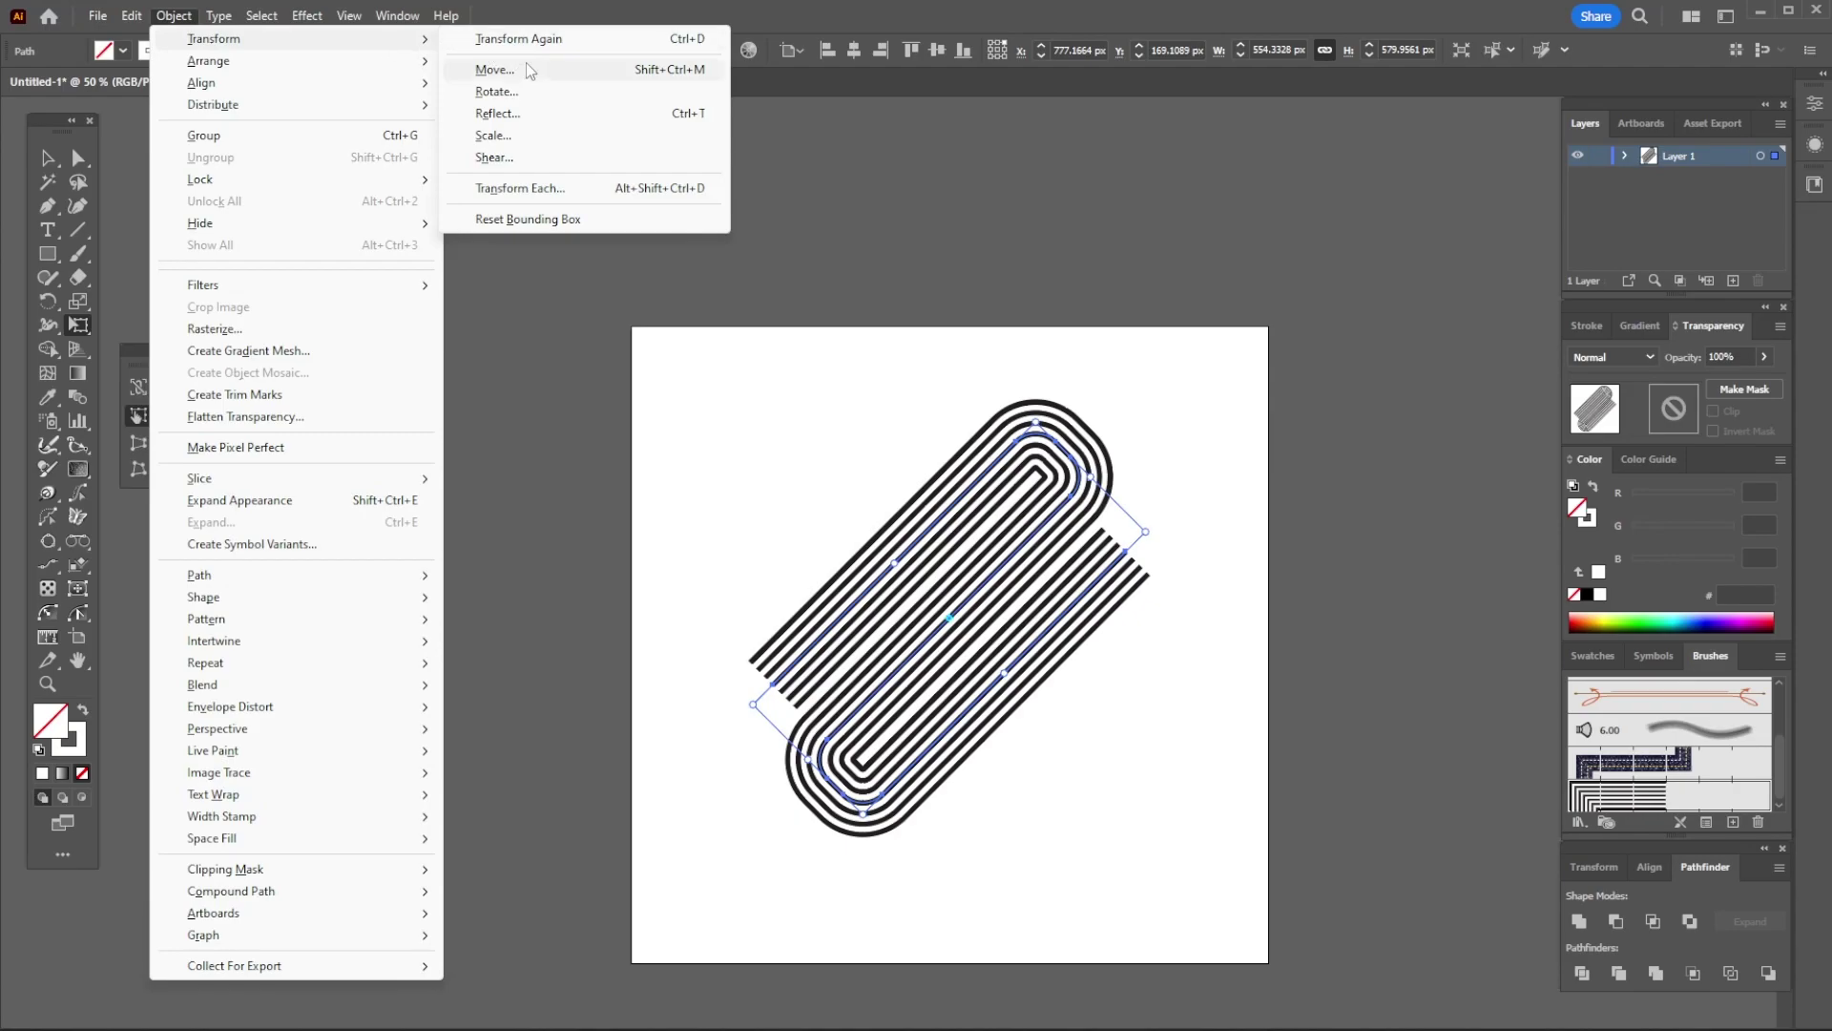
click(551, 115)
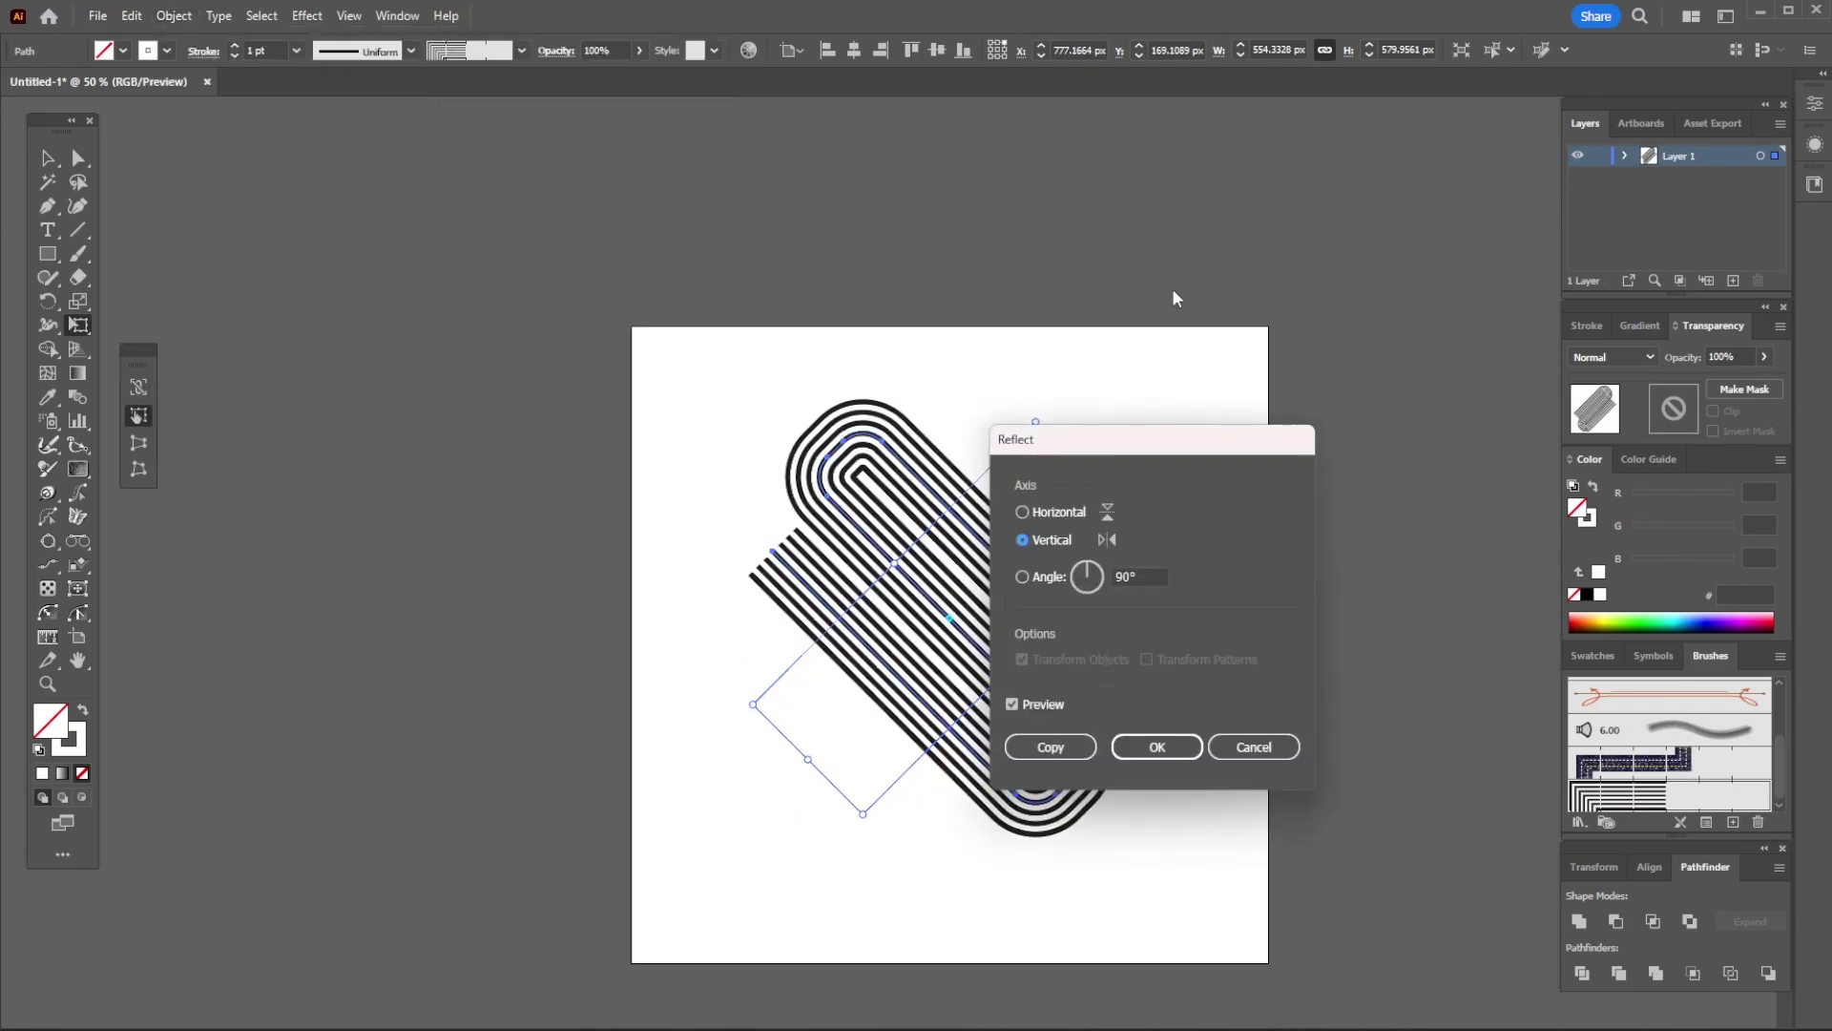
click(1056, 758)
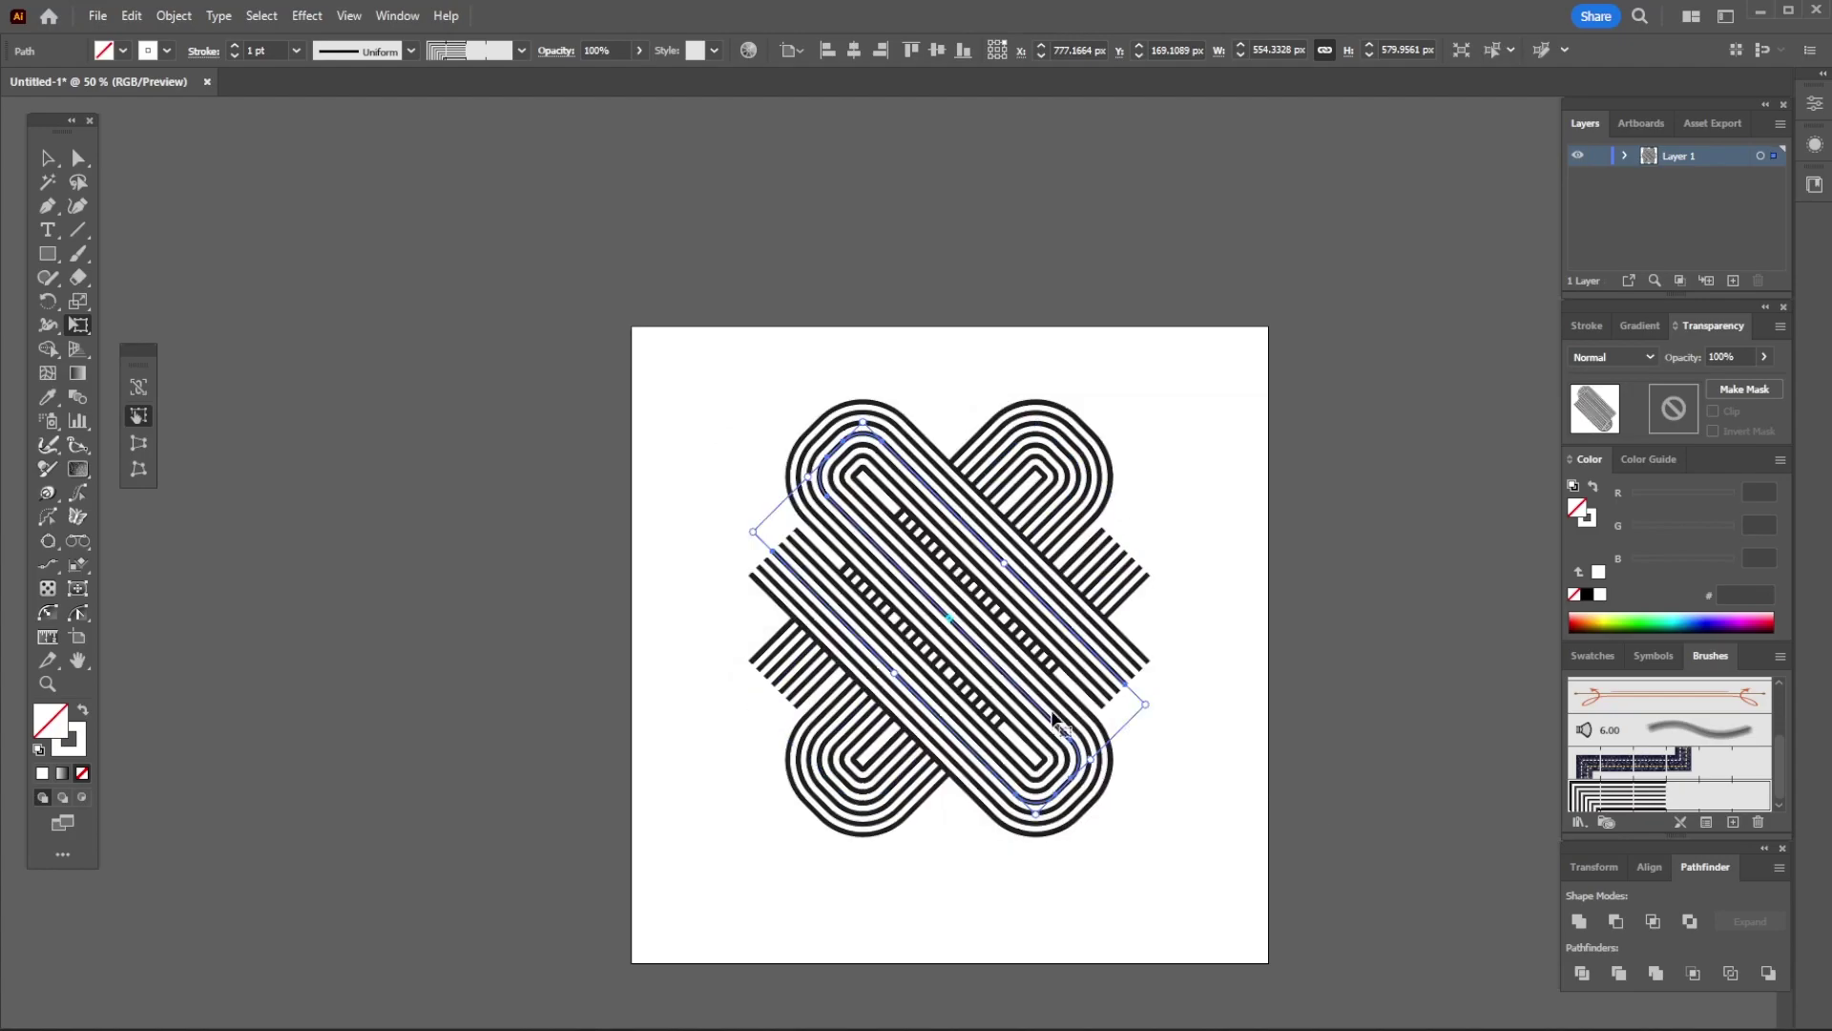
Extend the two left strand ends horizontally to the artboard's left edge with the Pen tool.
click(45, 160)
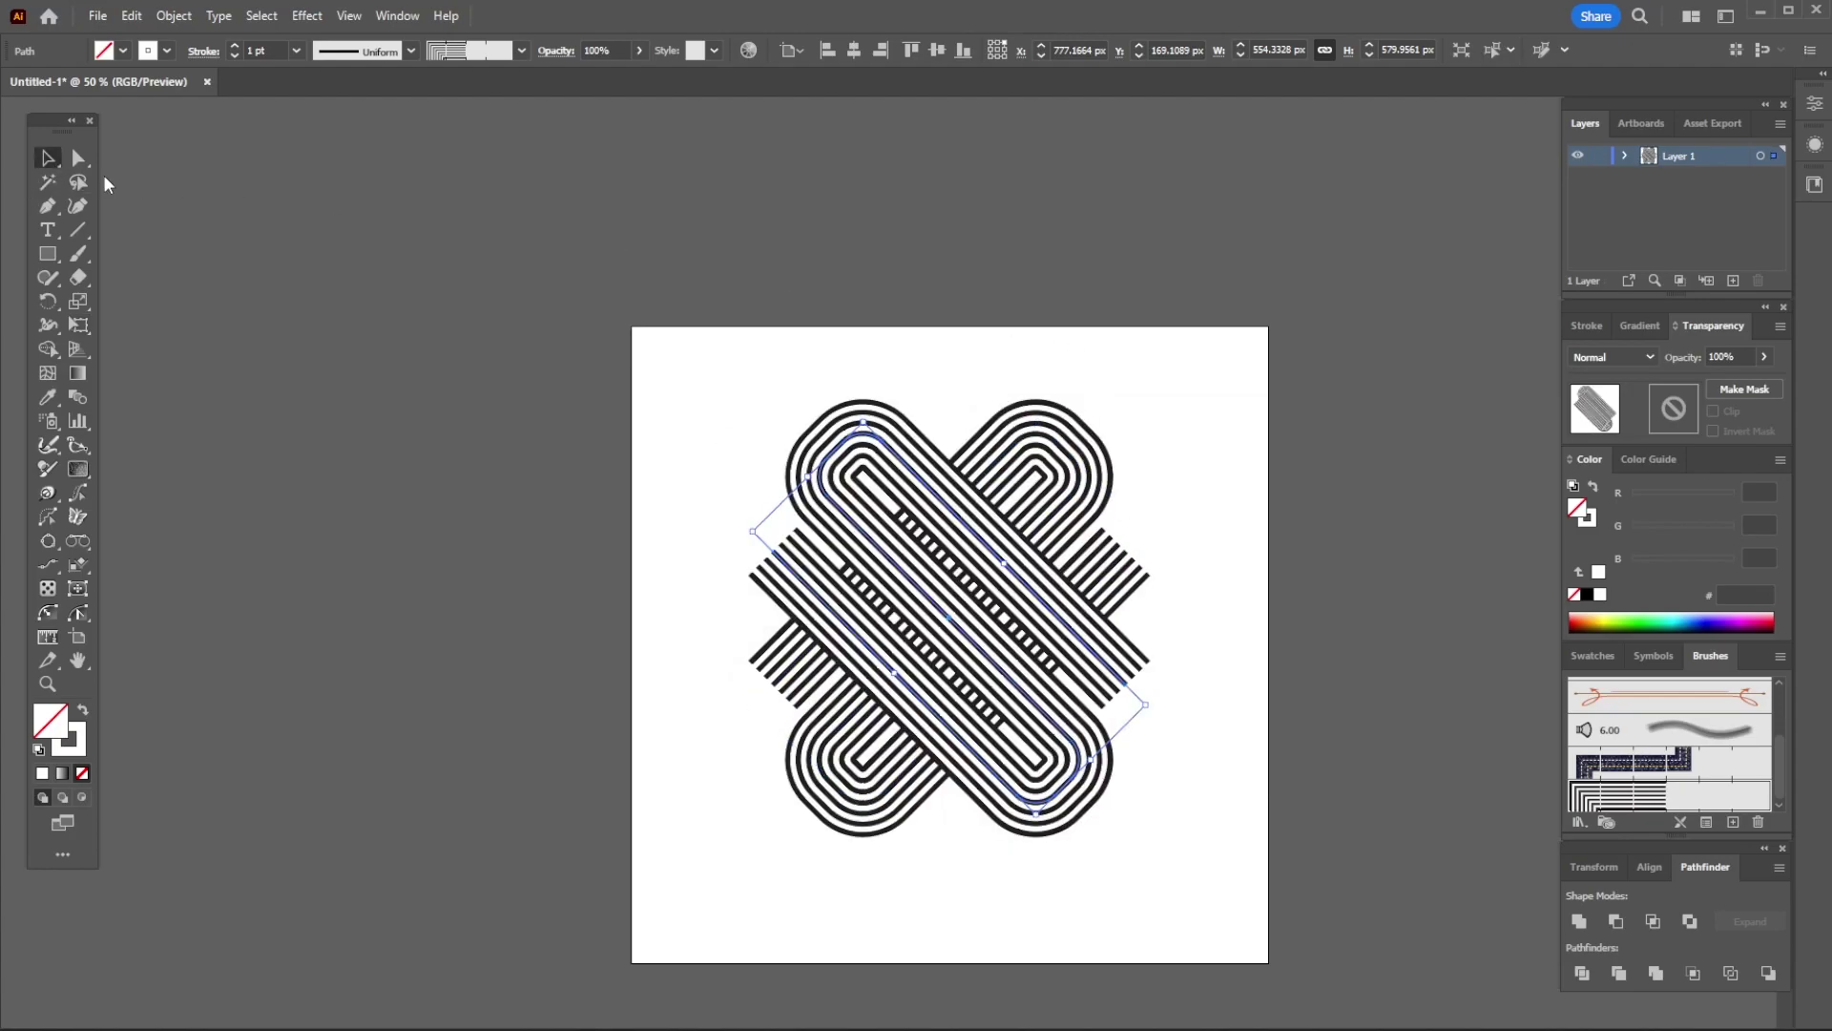
scroll(1097, 673, down, 2)
click(1098, 669)
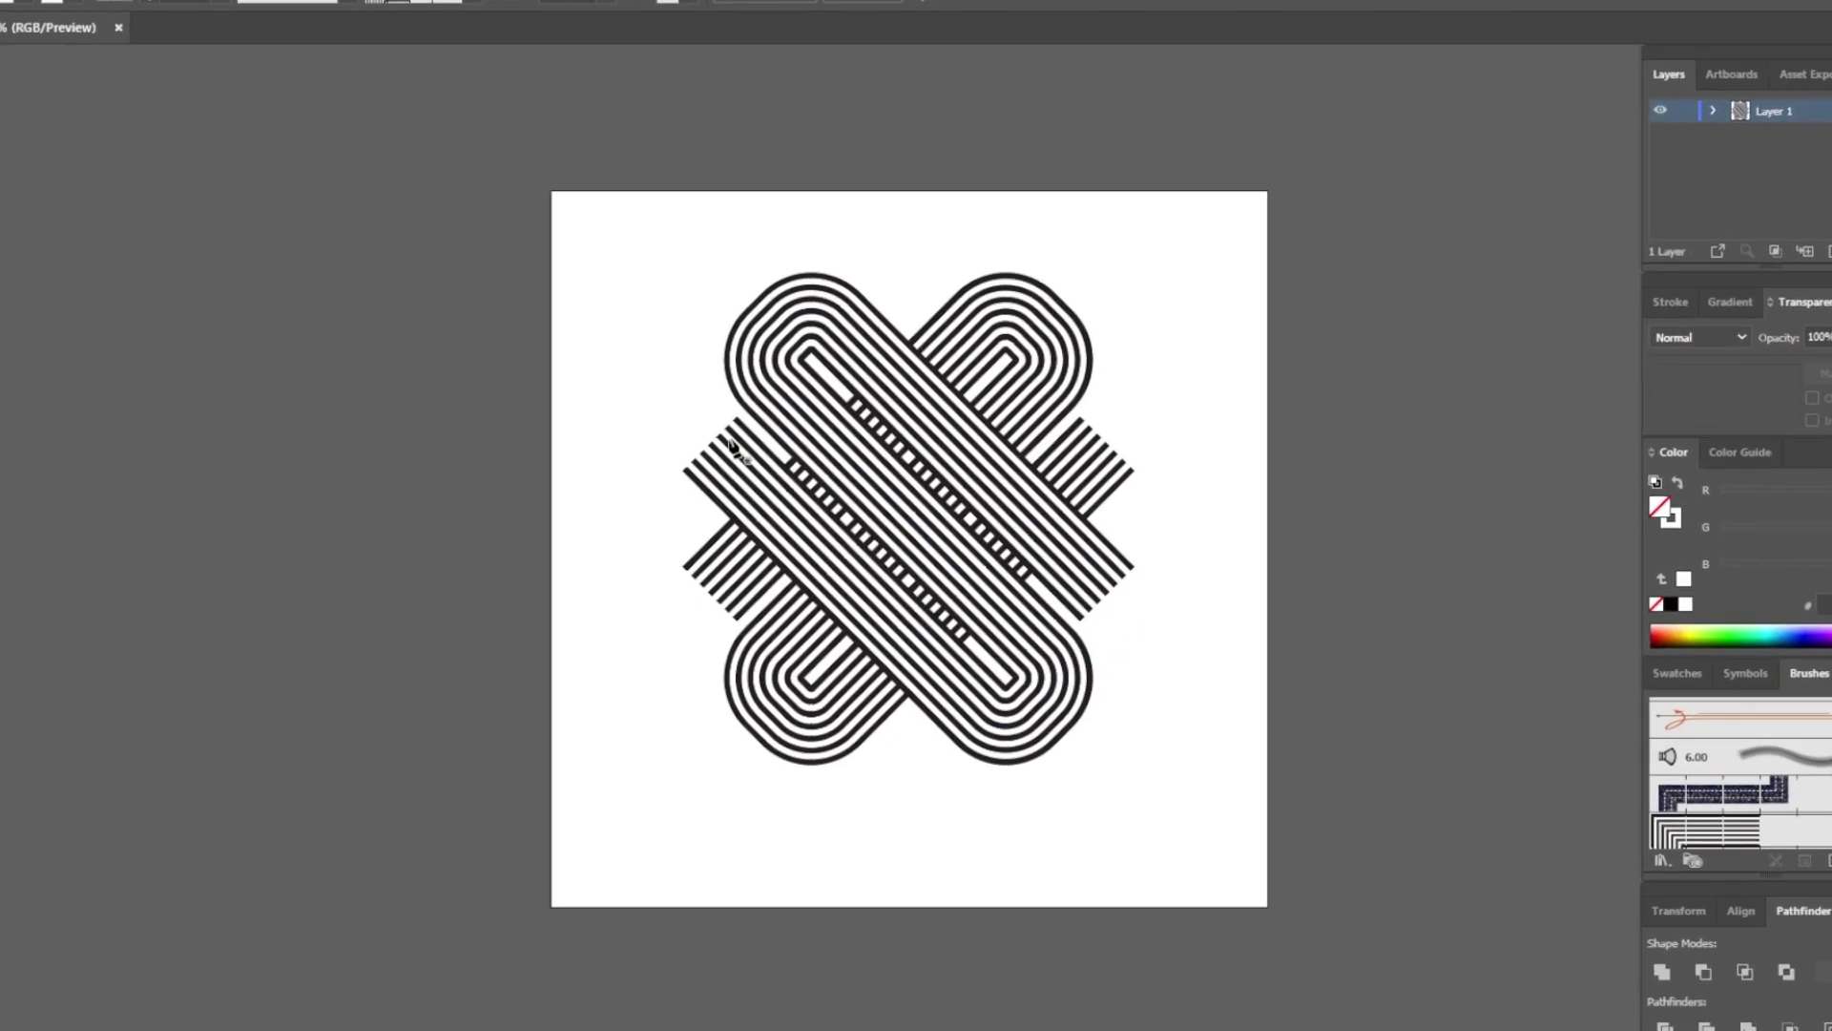
key(p)
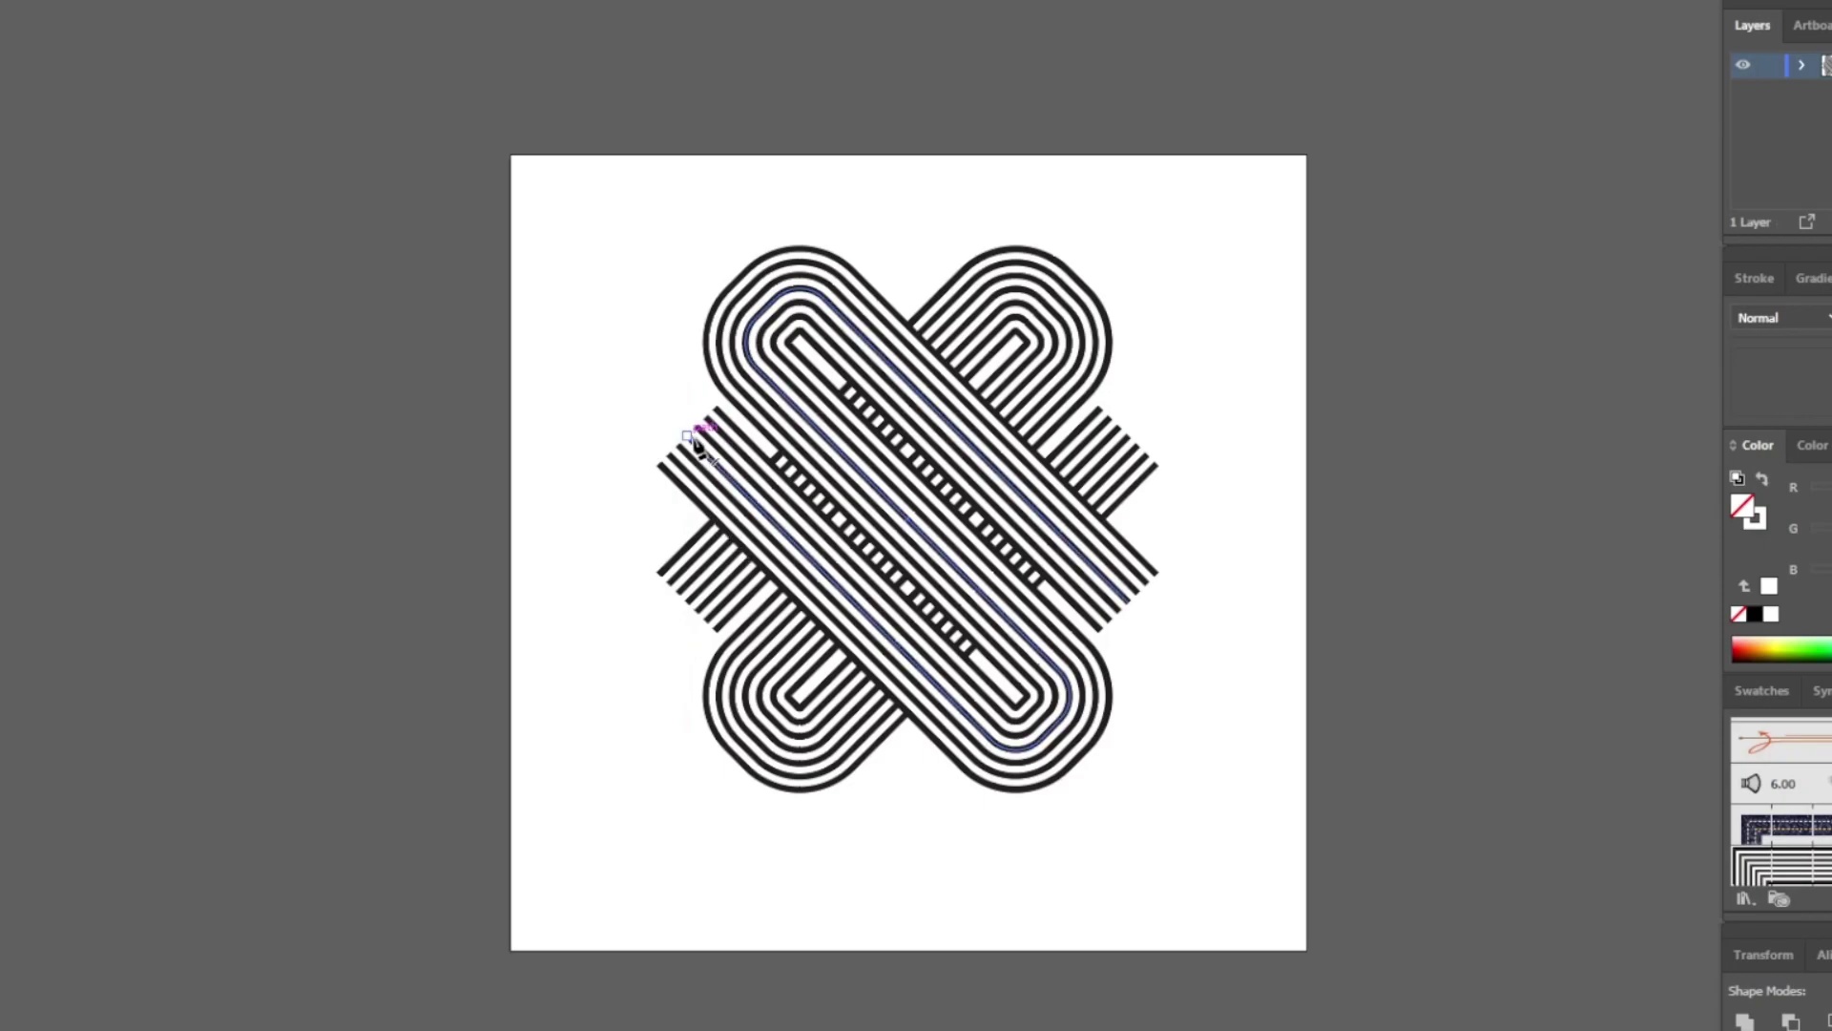
click(688, 437)
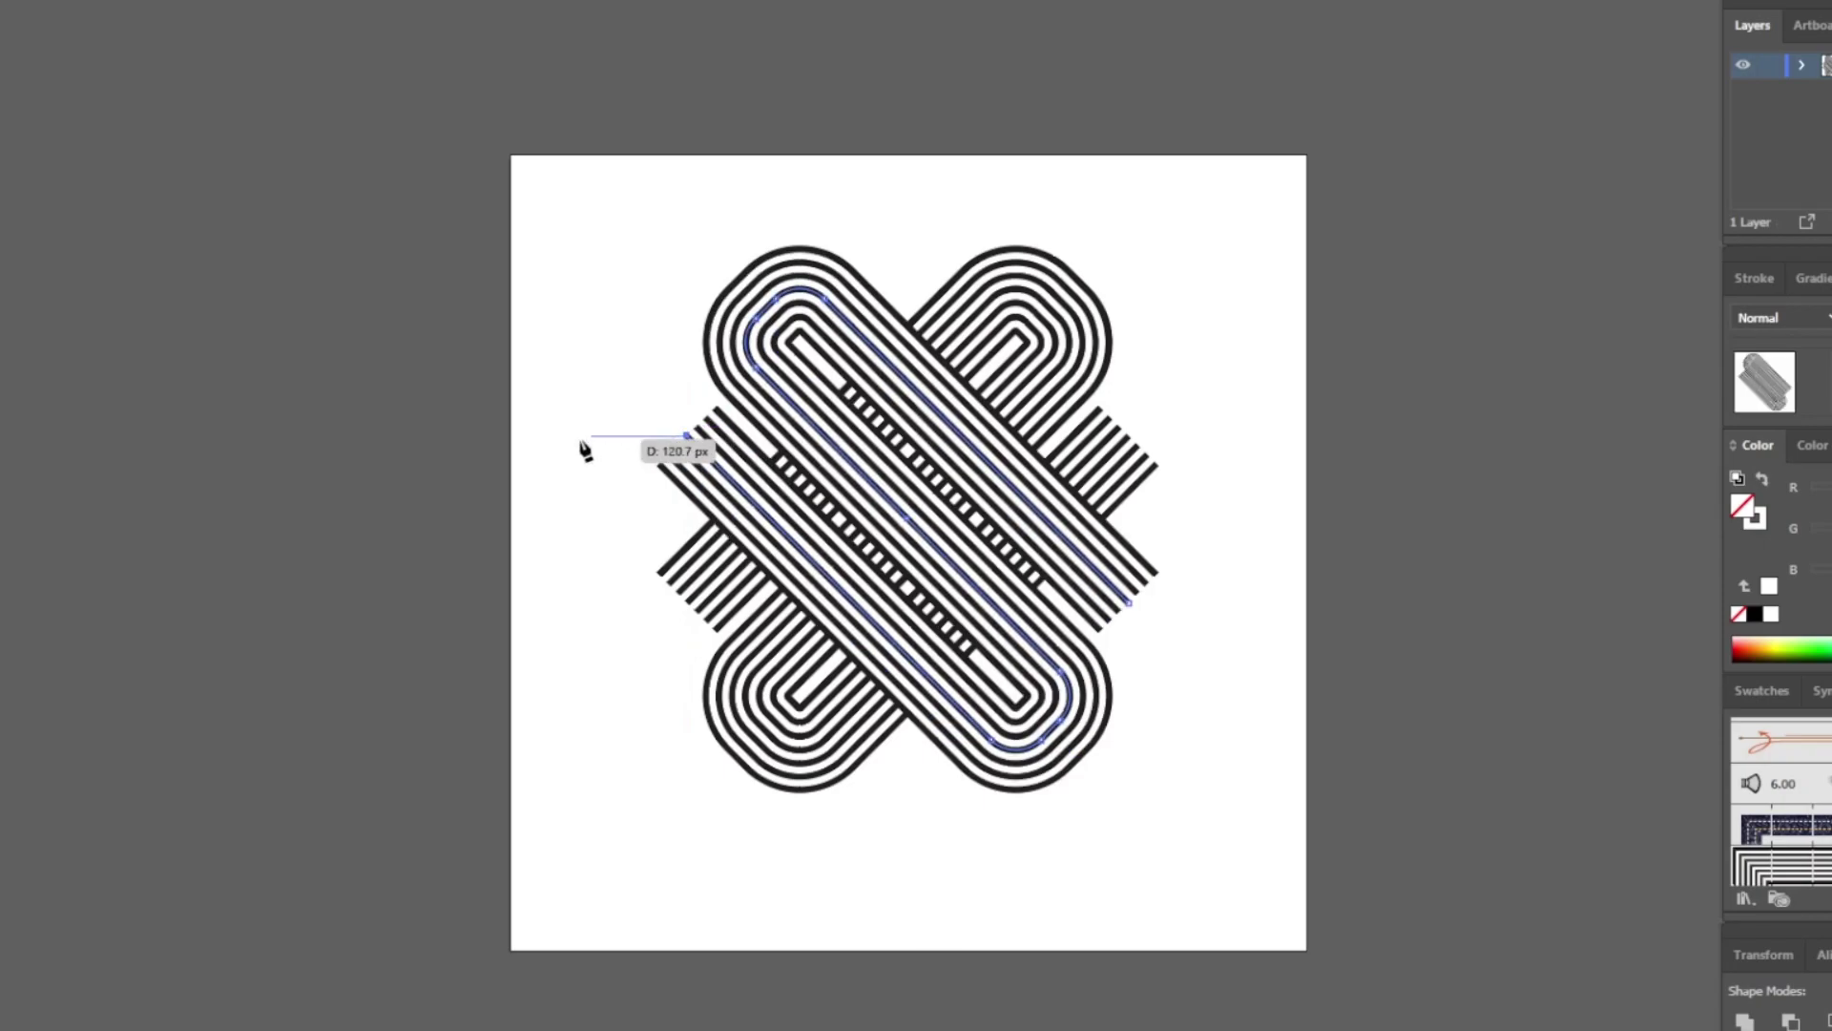
click(511, 436)
ctrl+click(632, 640)
ctrl+click(699, 632)
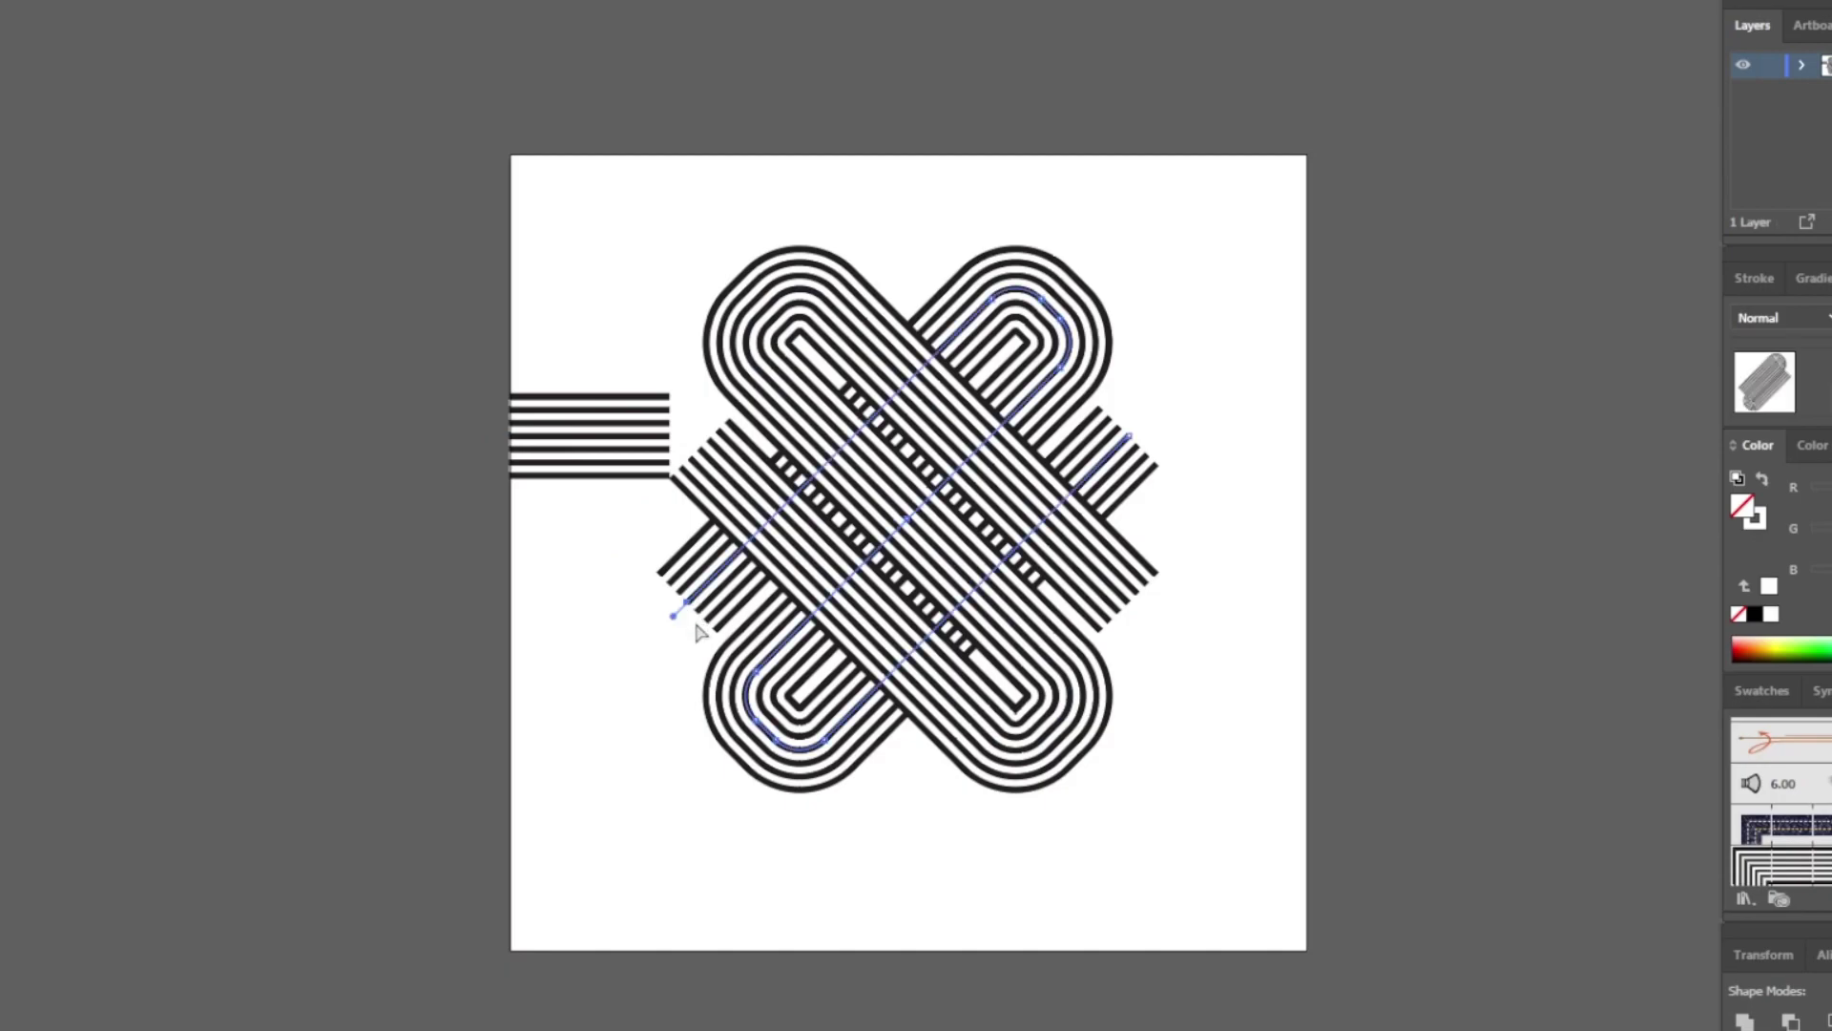
click(687, 603)
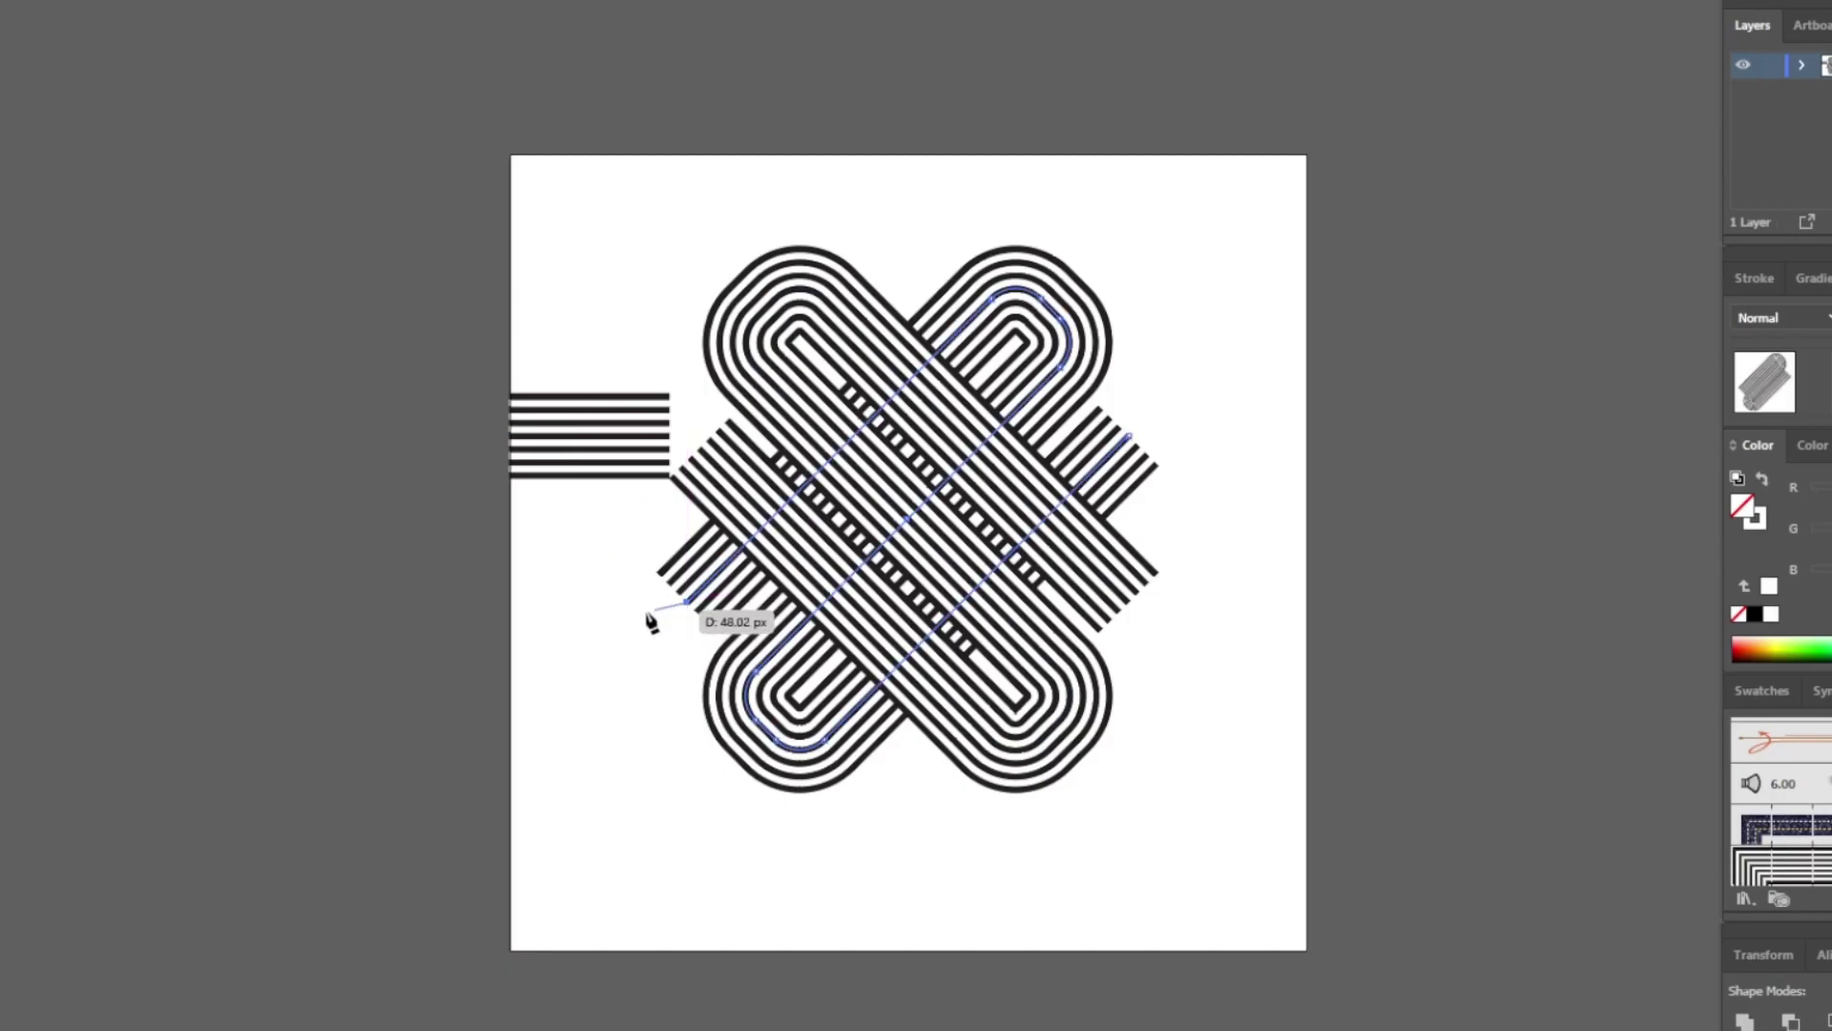
click(512, 611)
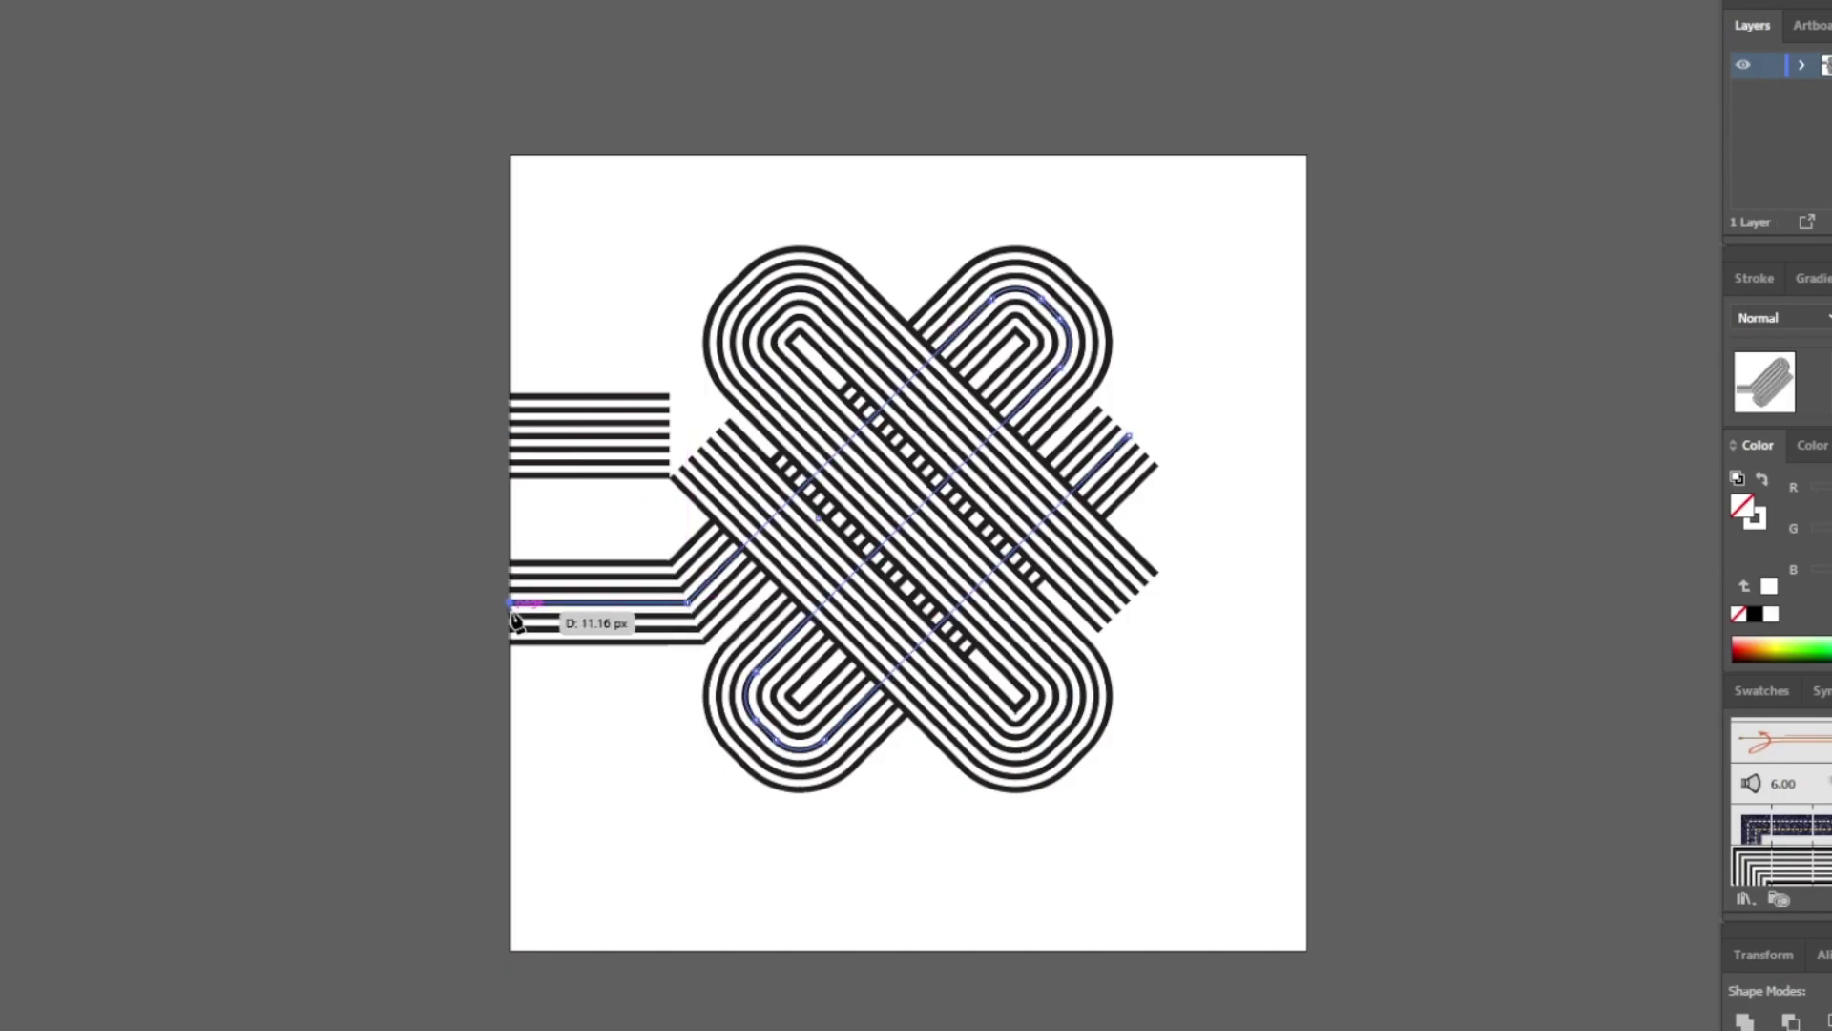
Extend the two right strand ends to the right edge and lasso-select the bend anchors.
drag(1172, 403, 1115, 458)
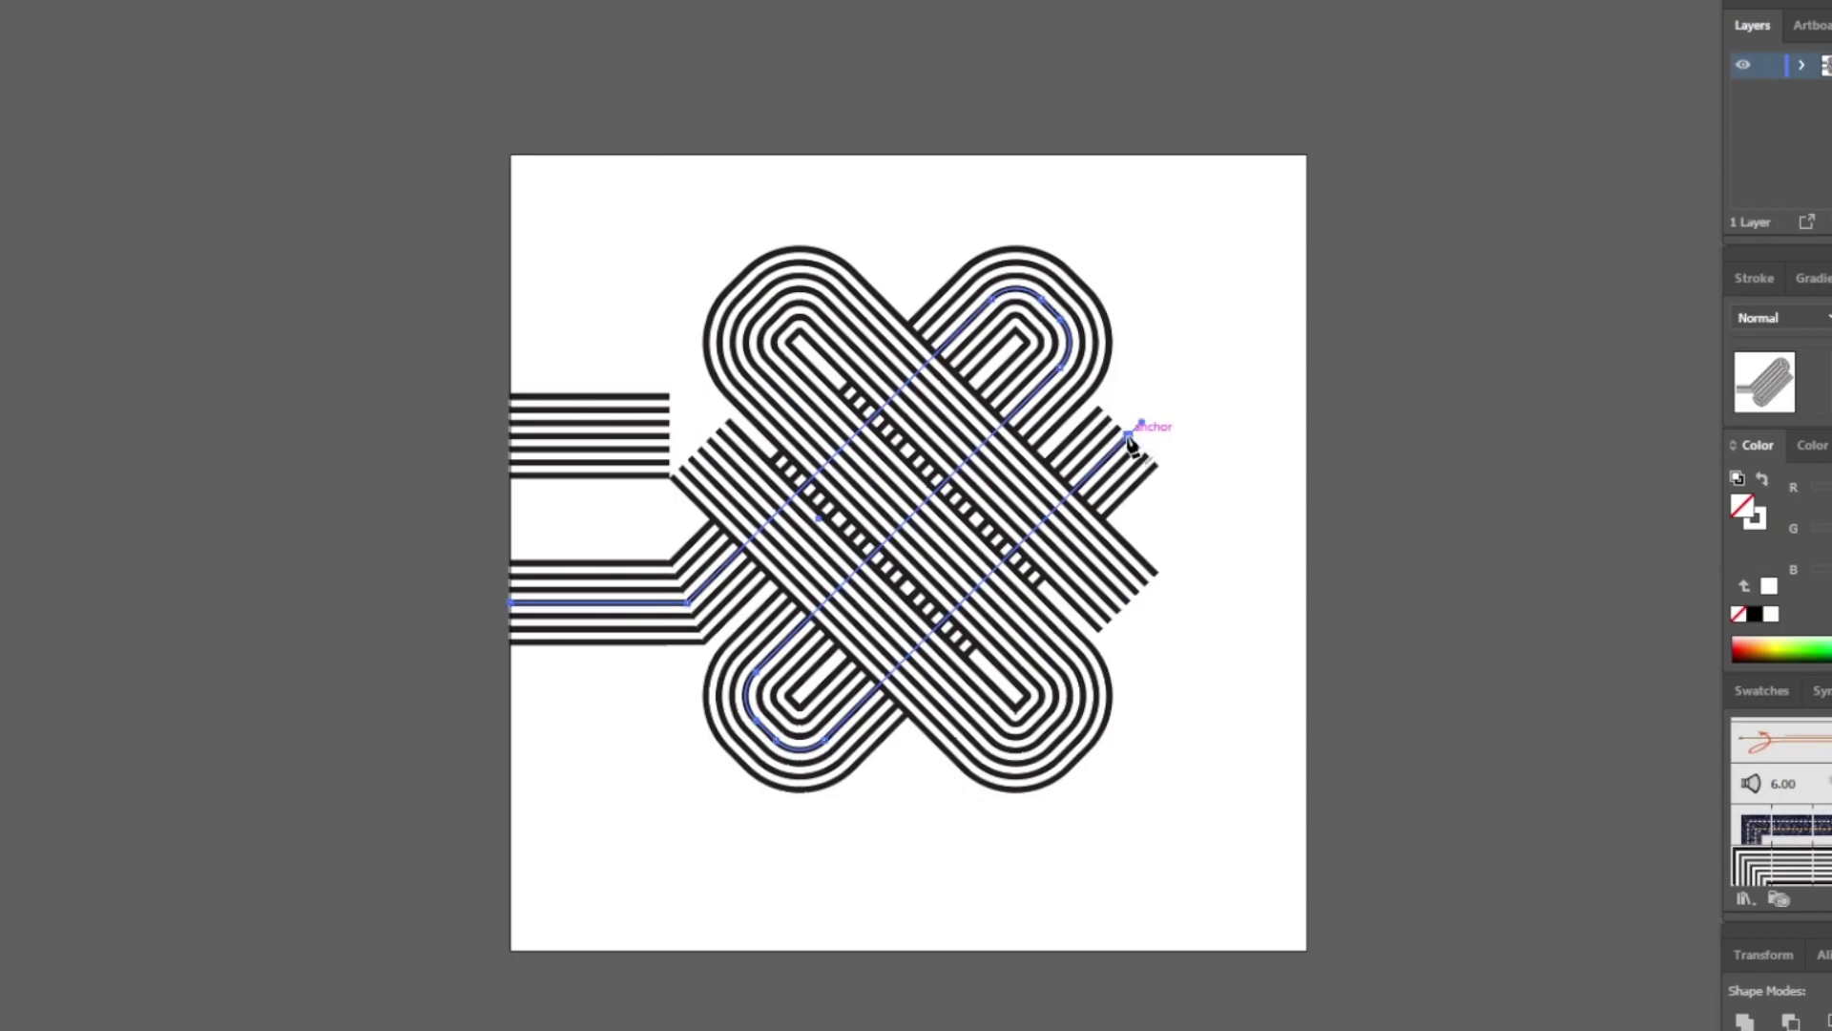
click(1129, 436)
click(1305, 436)
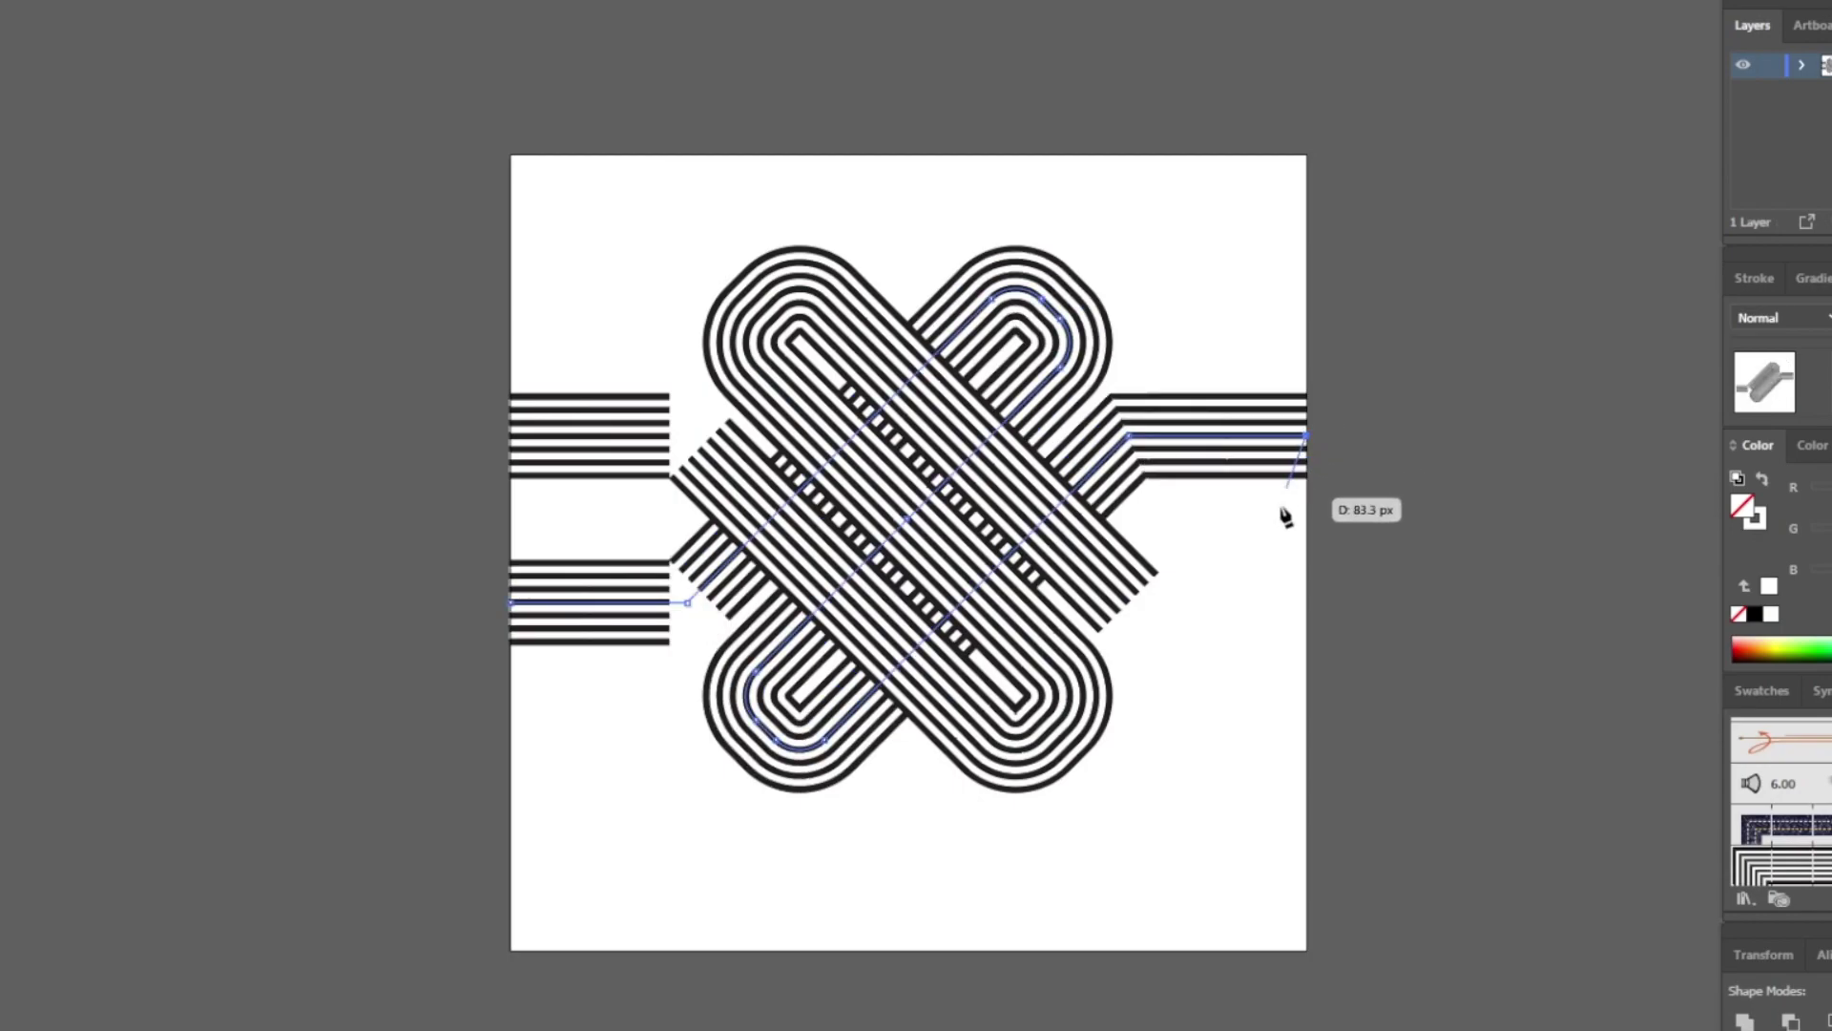
ctrl+click(1210, 632)
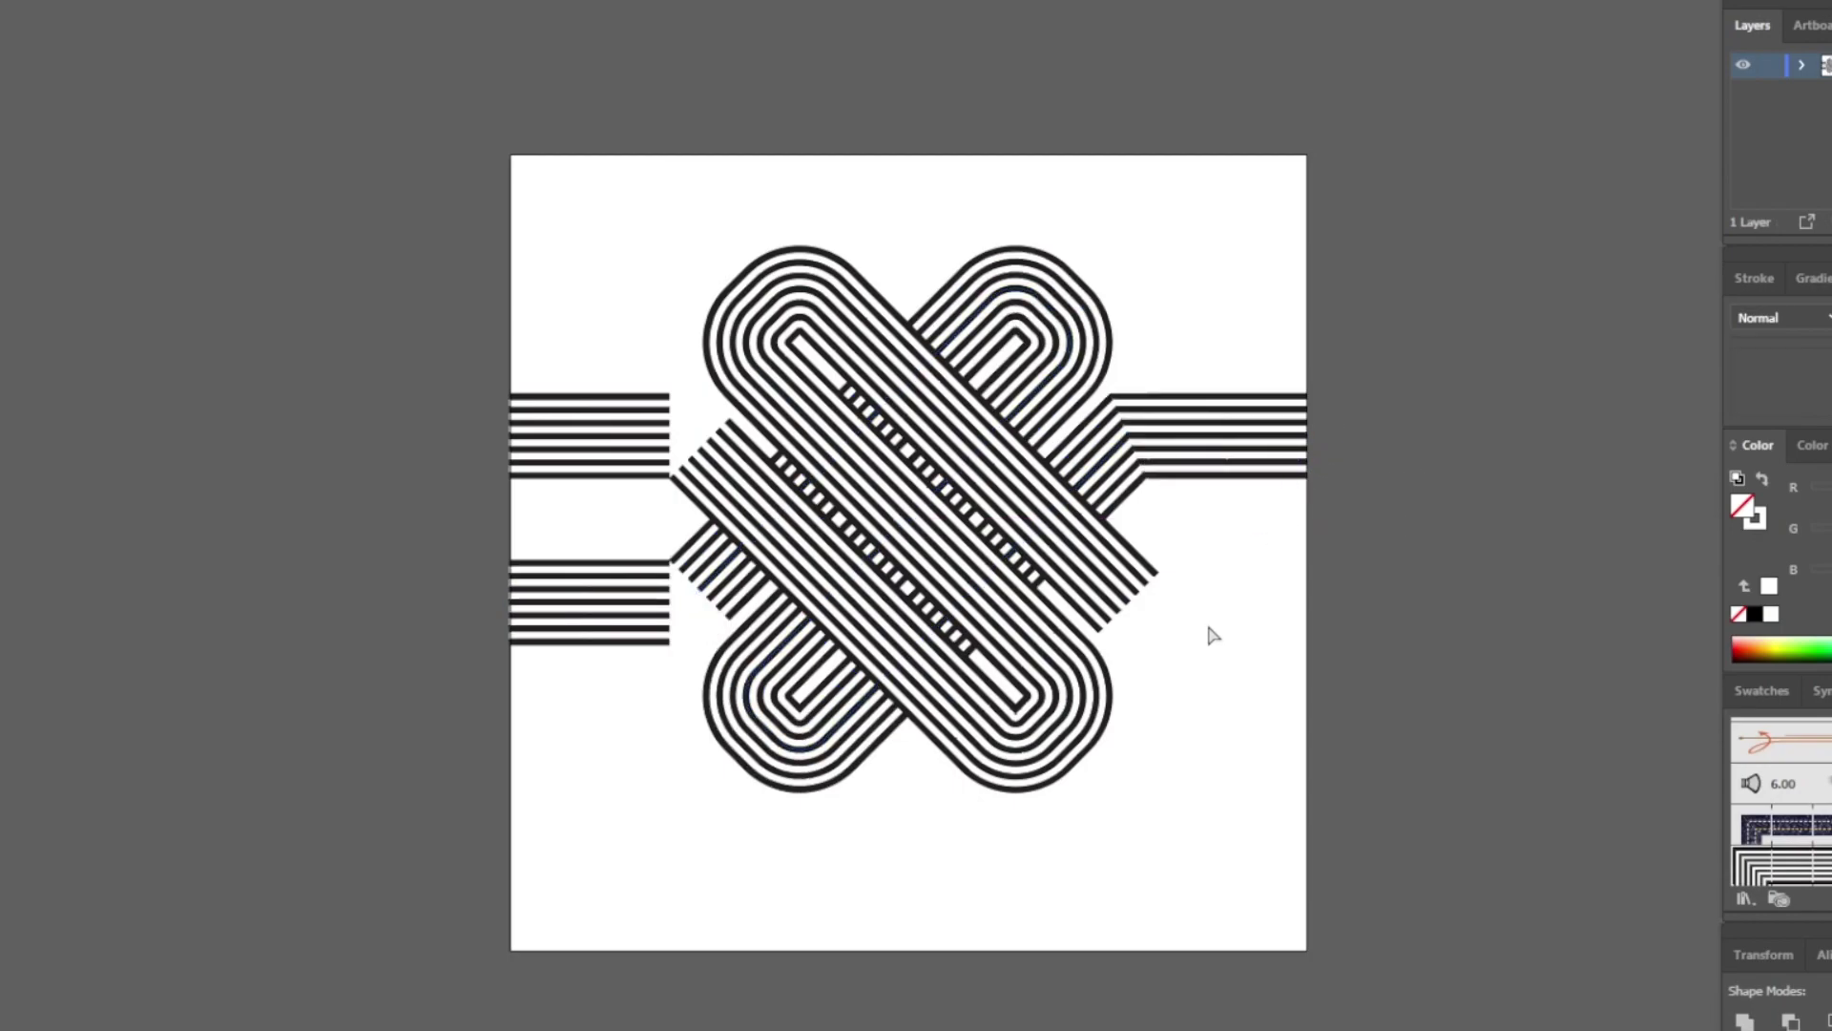
click(1129, 602)
click(1306, 602)
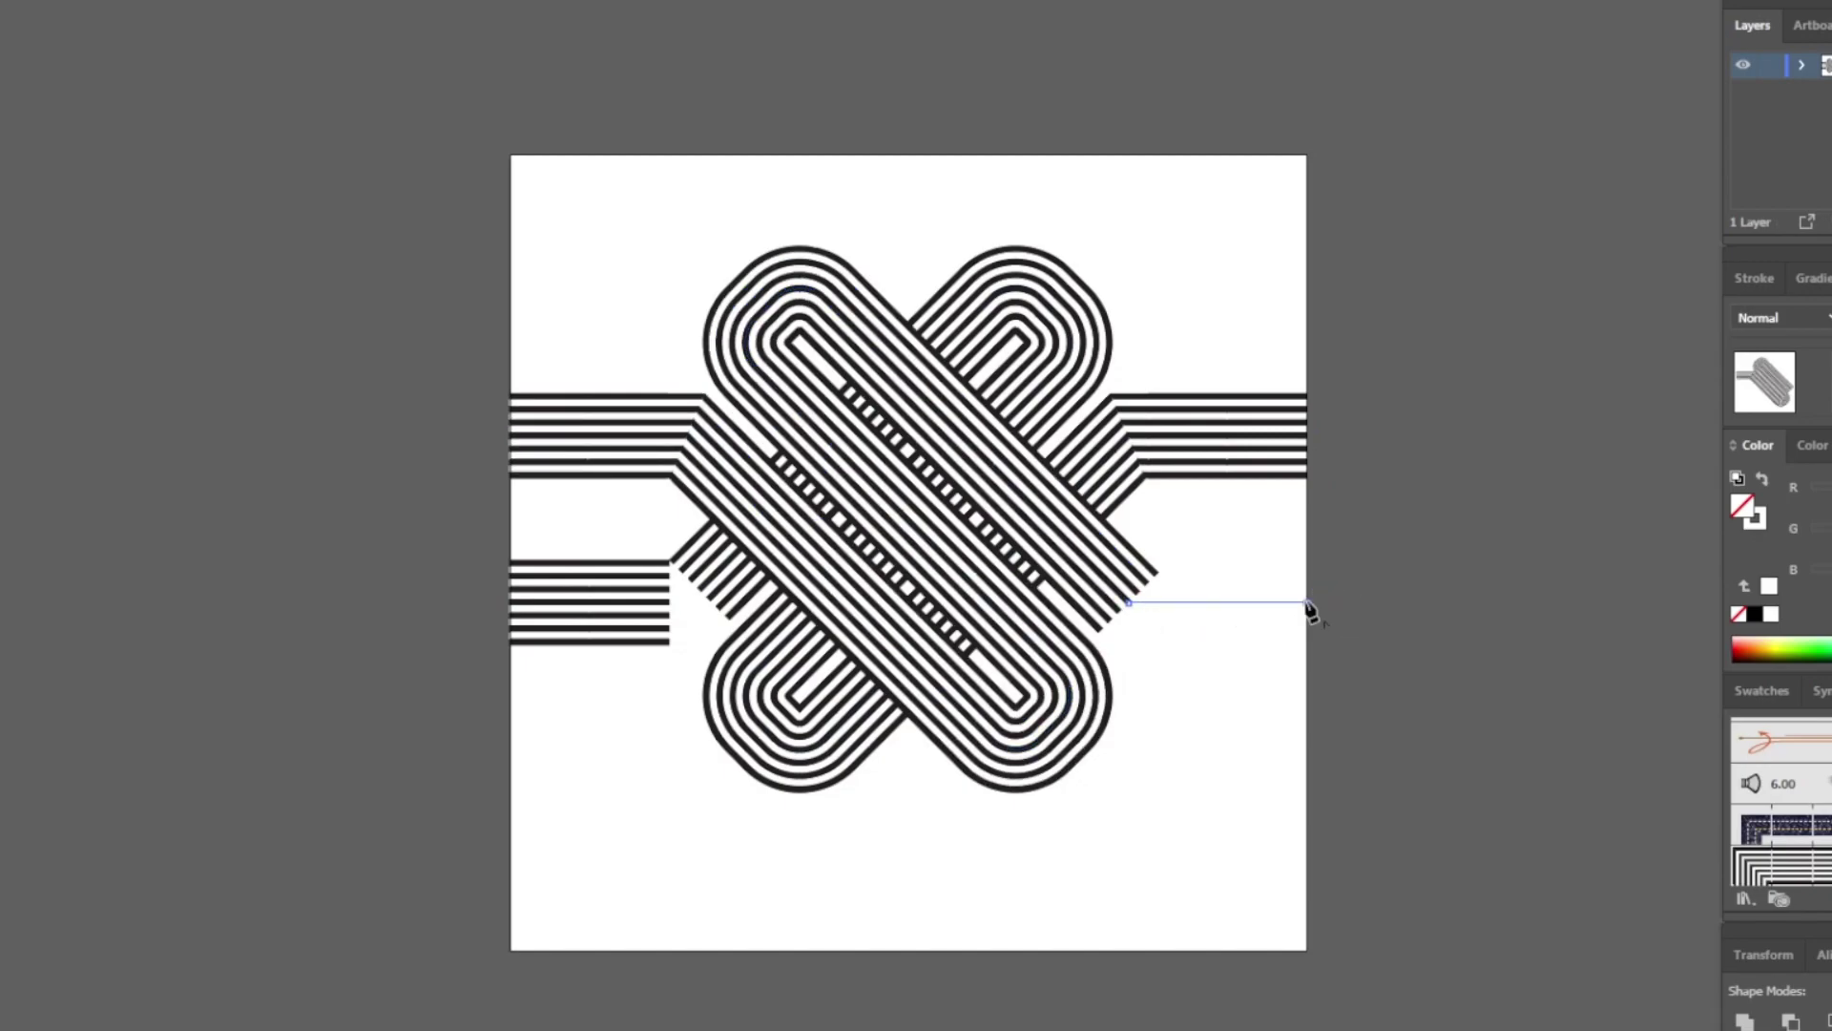
ctrl+click(1381, 539)
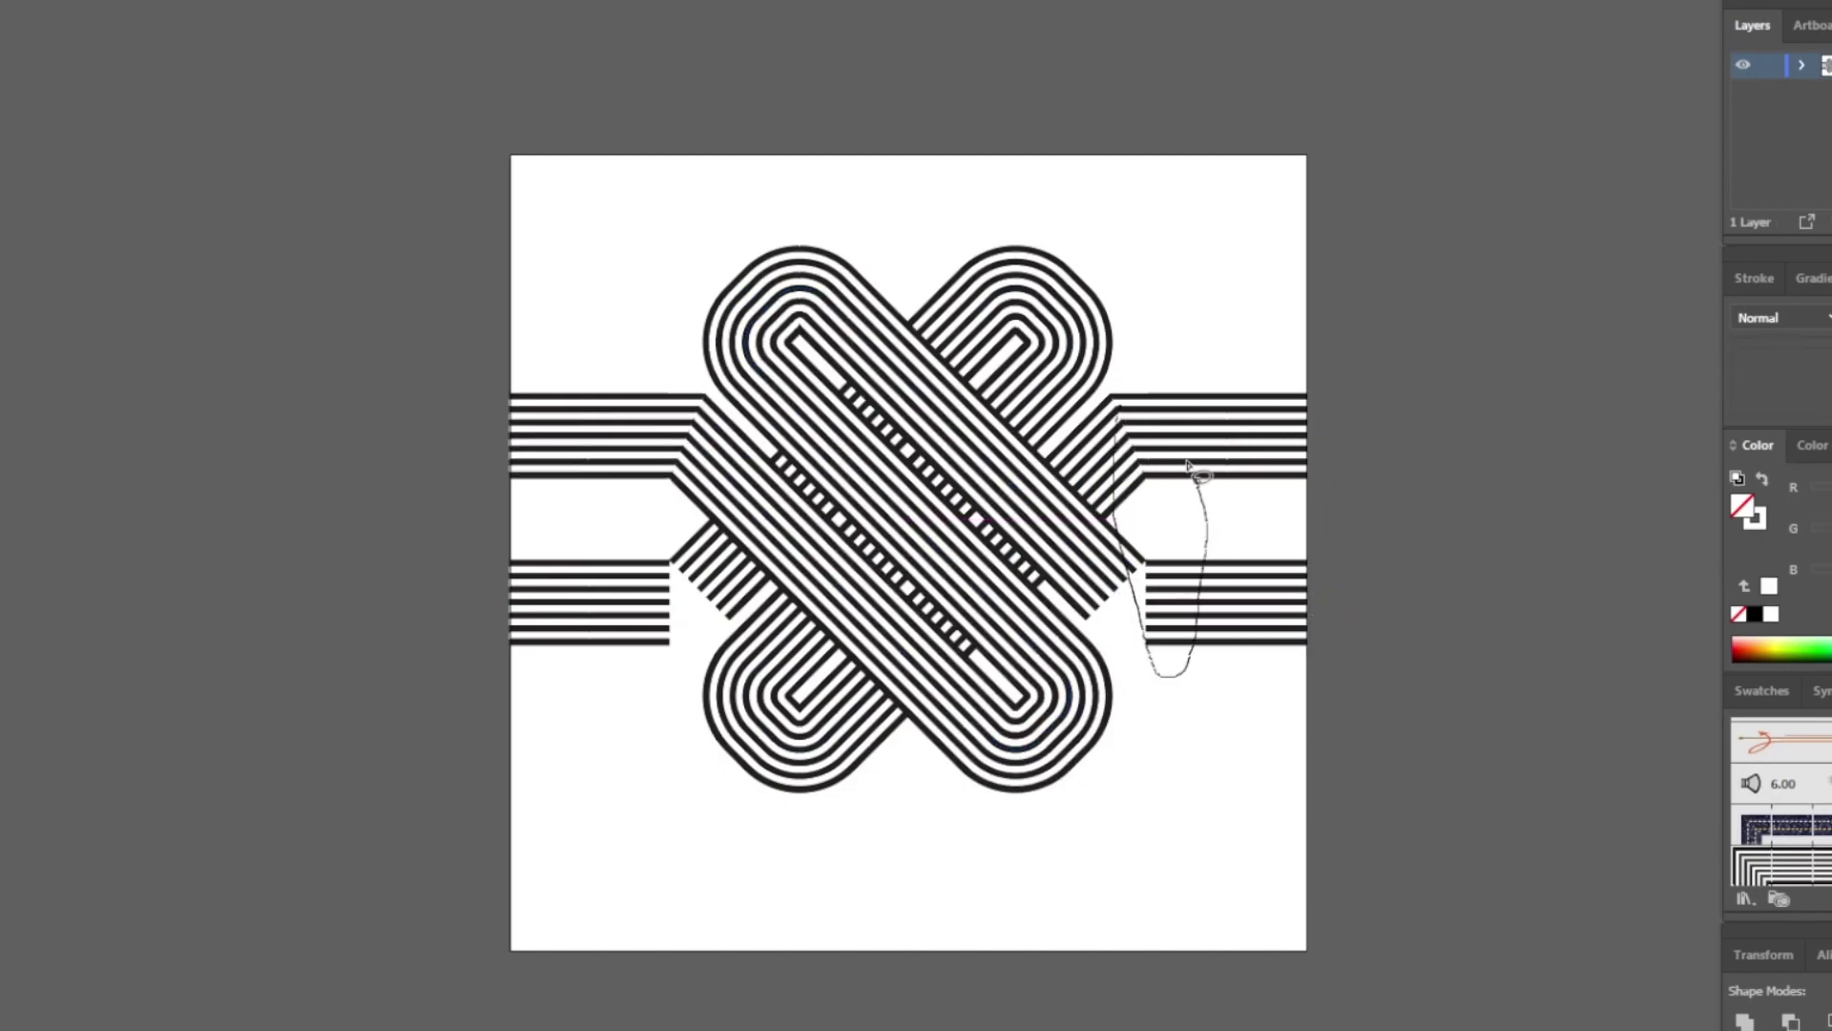
drag(1188, 465, 1190, 470)
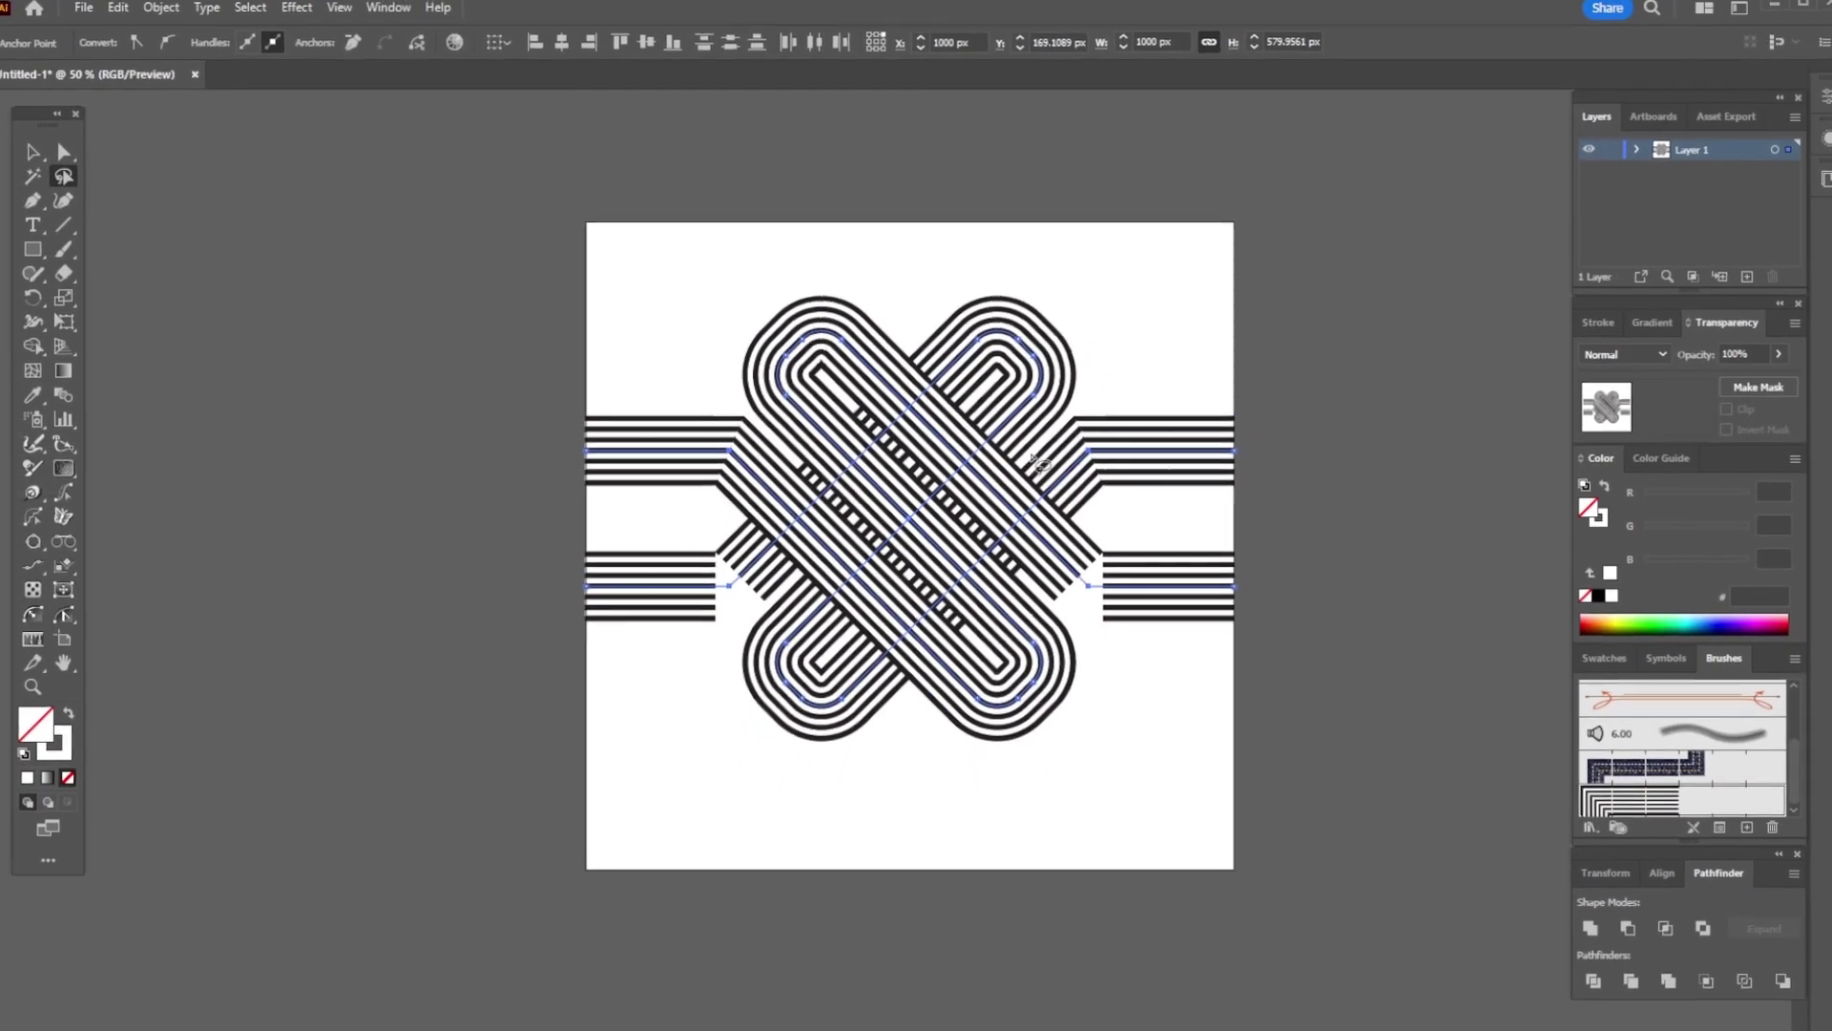
Round the selected bends to about 41.69 px with the live-corner widget and zoom to check.
click(79, 162)
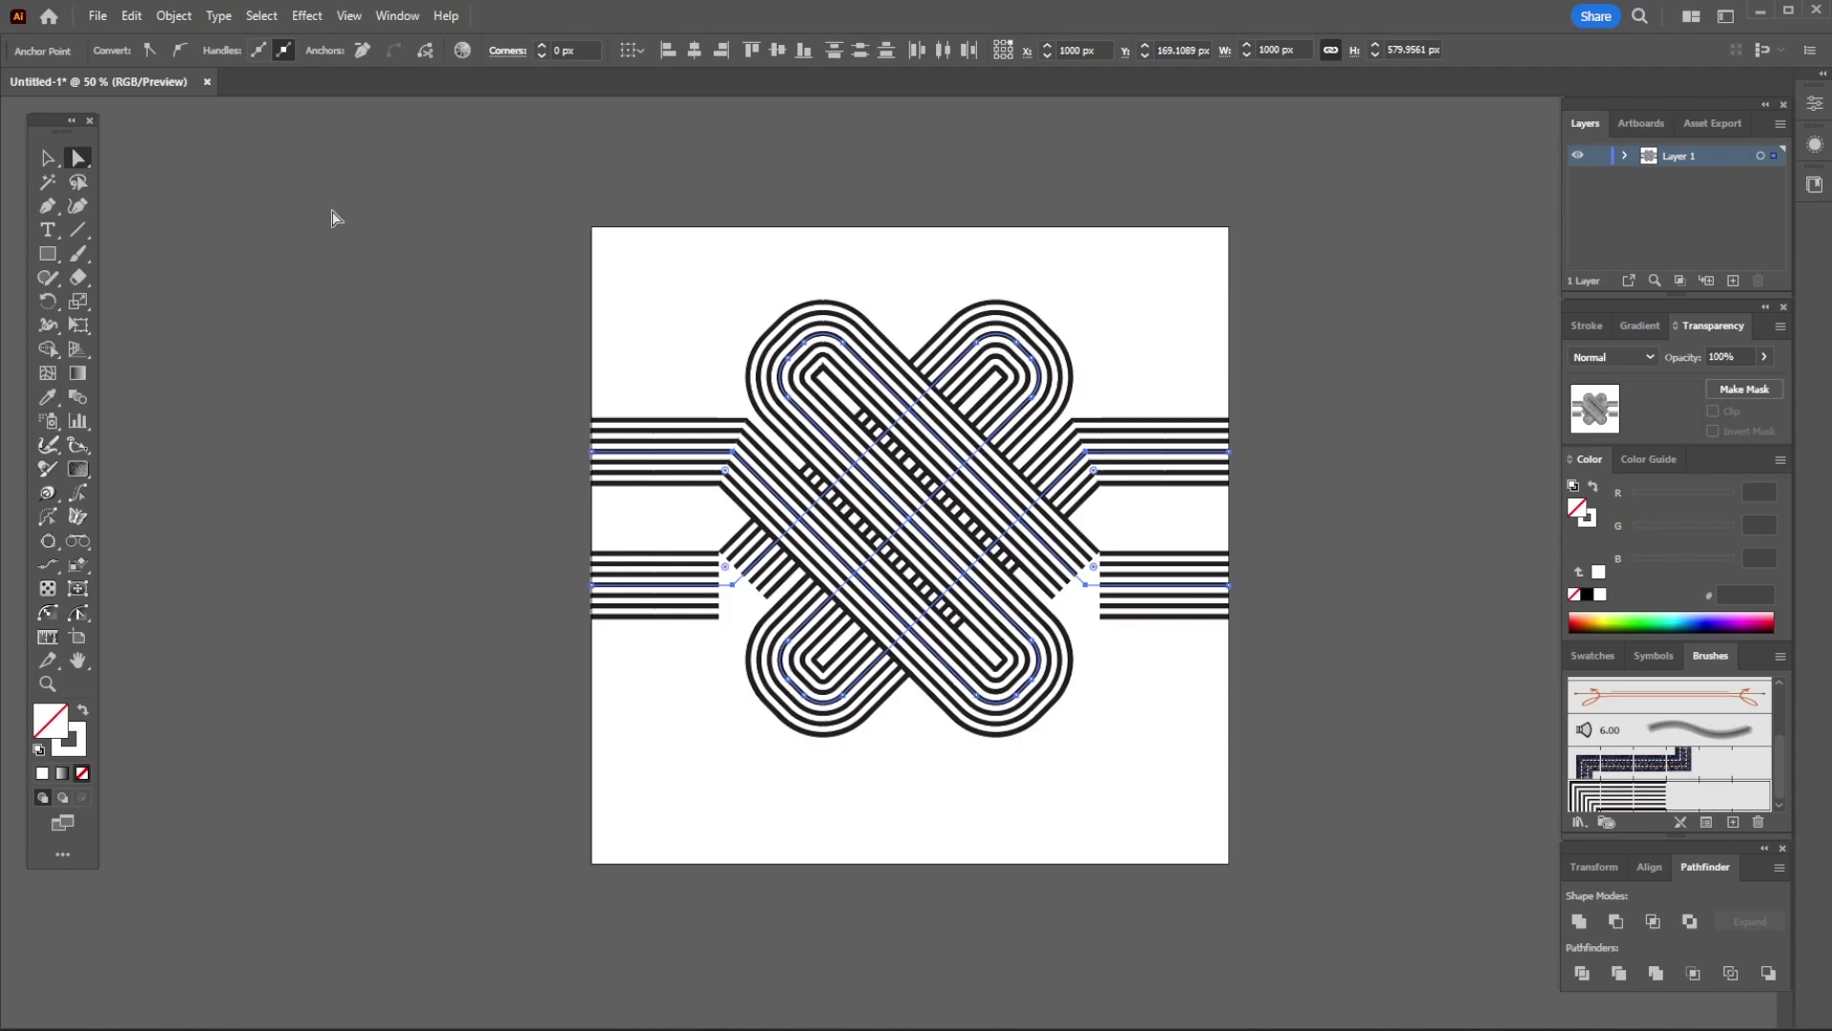
drag(727, 474, 718, 506)
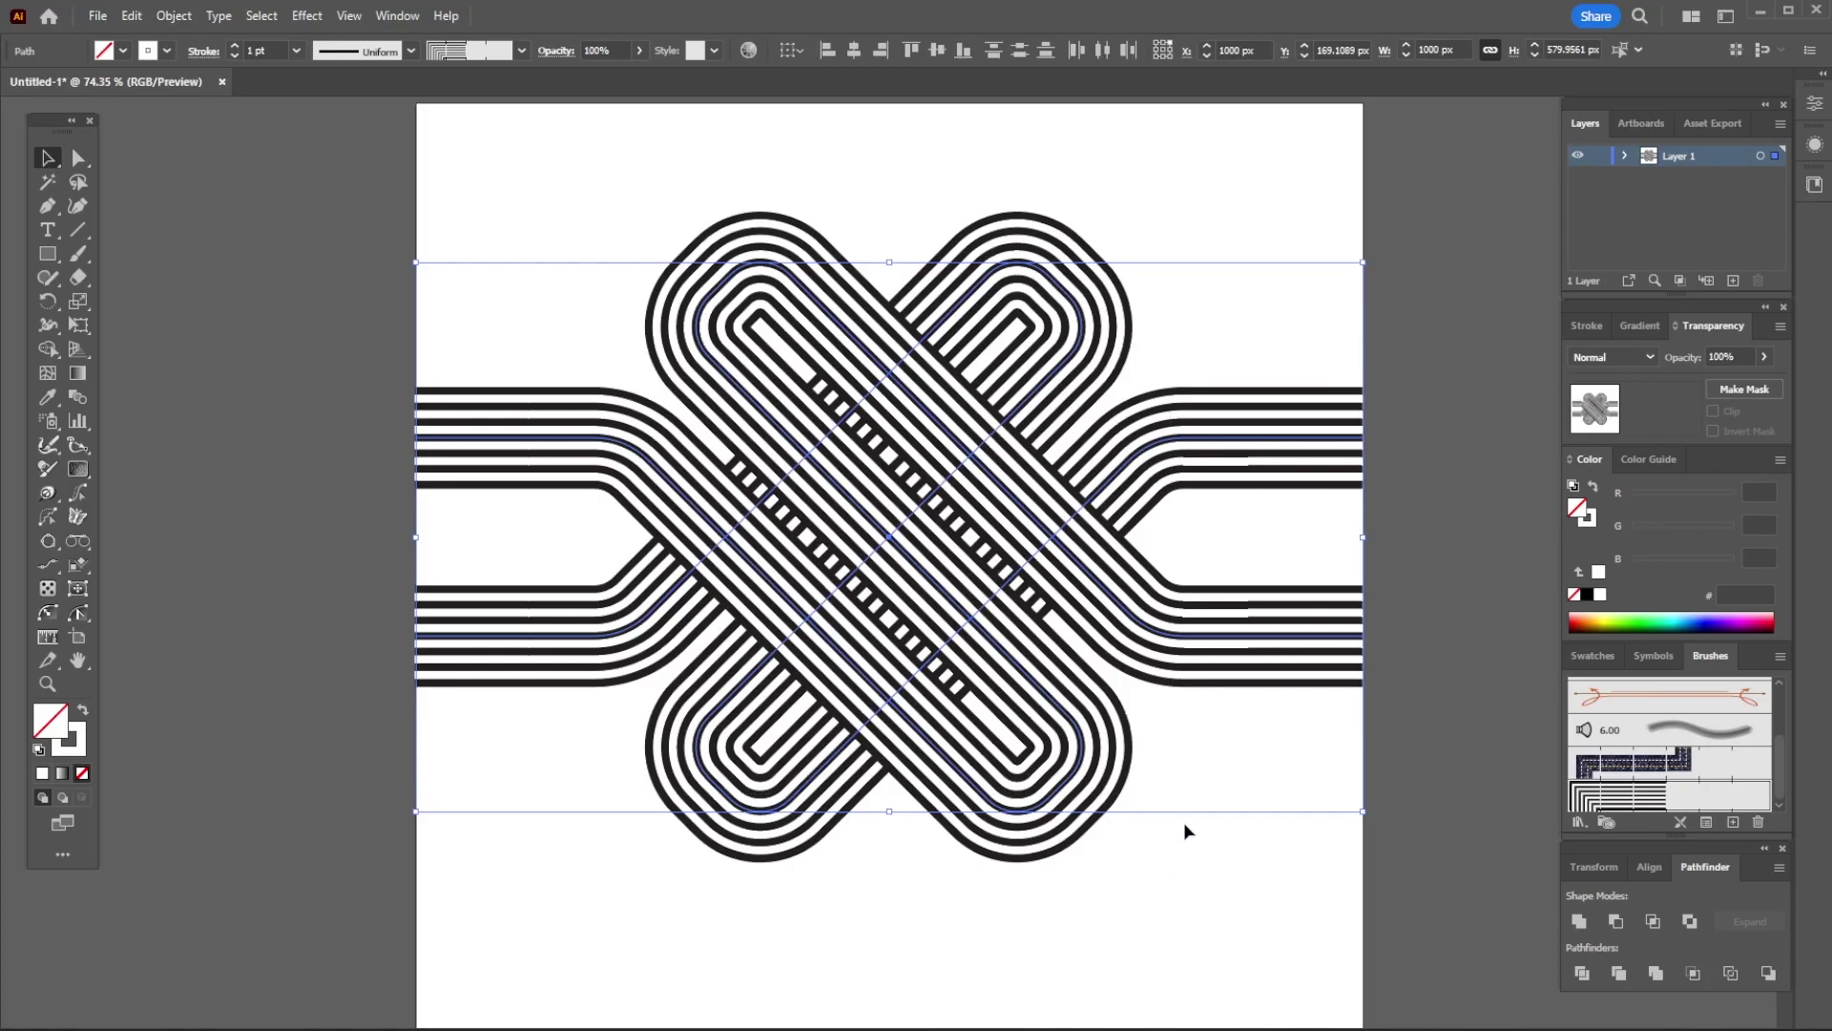
key(a)
key(ctrl+equal)
key(ctrl+equal)
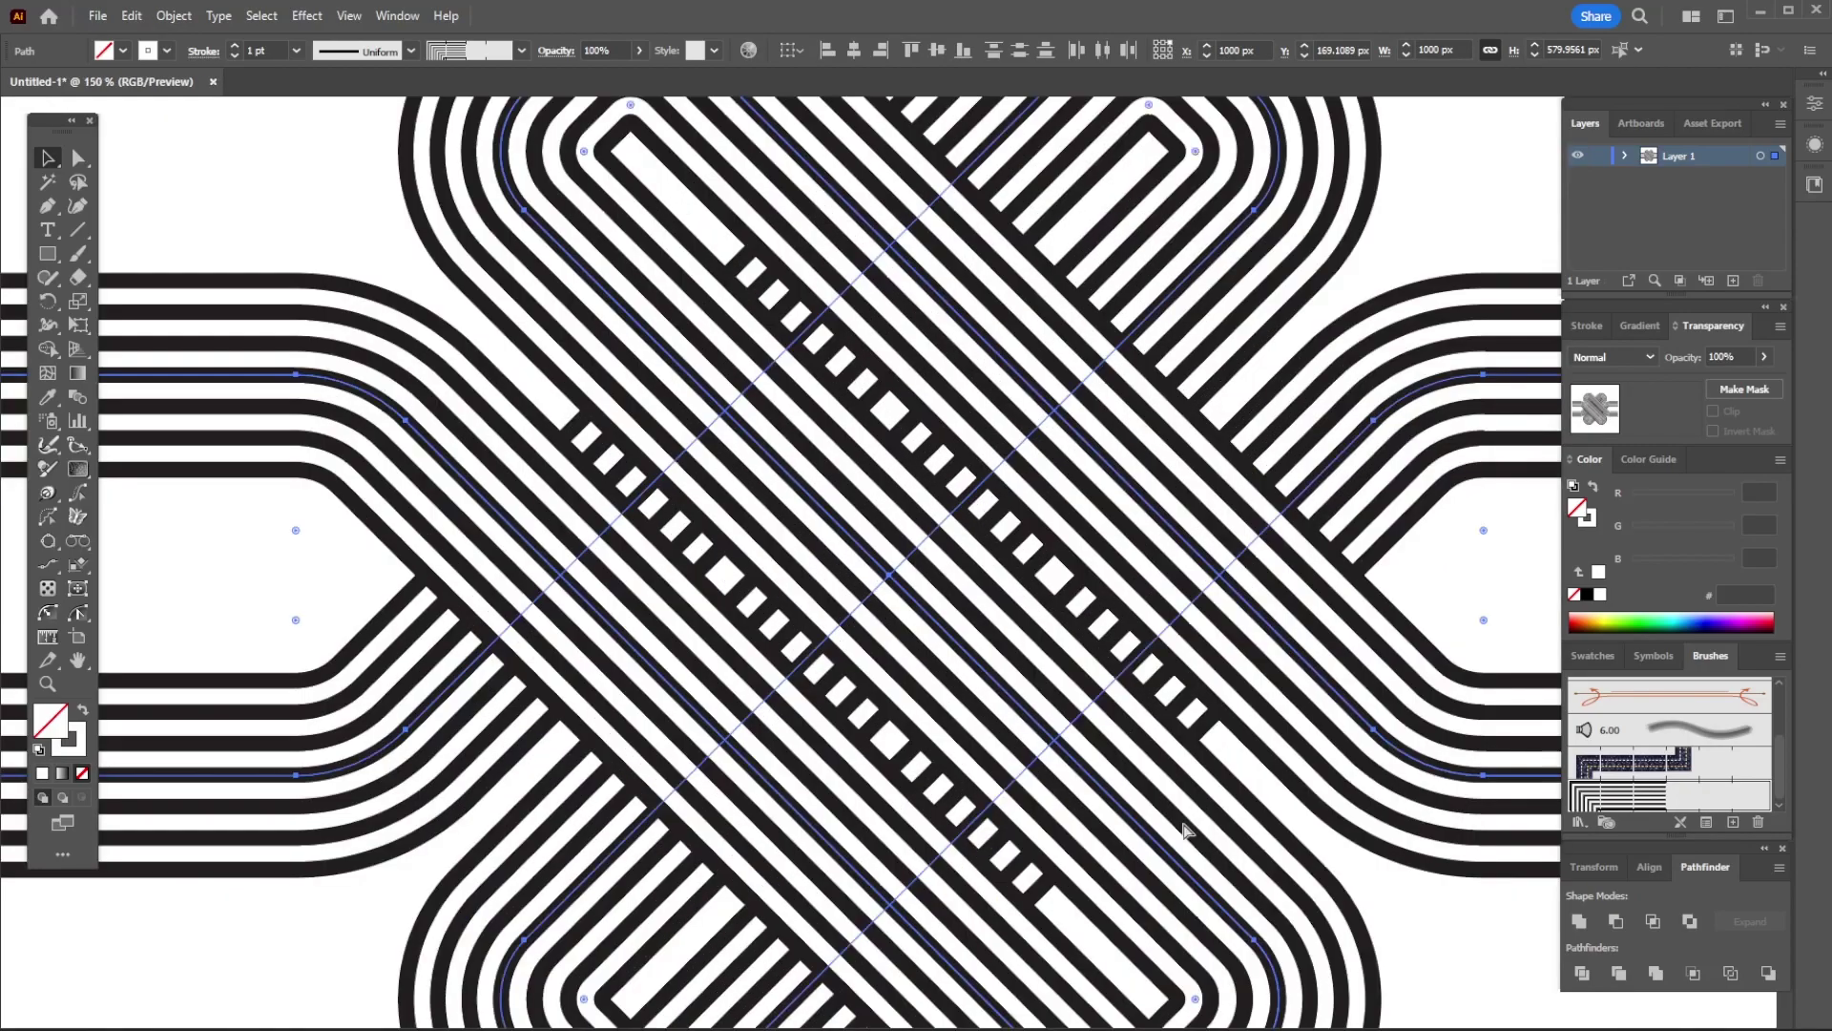
key(ctrl+minus)
key(v)
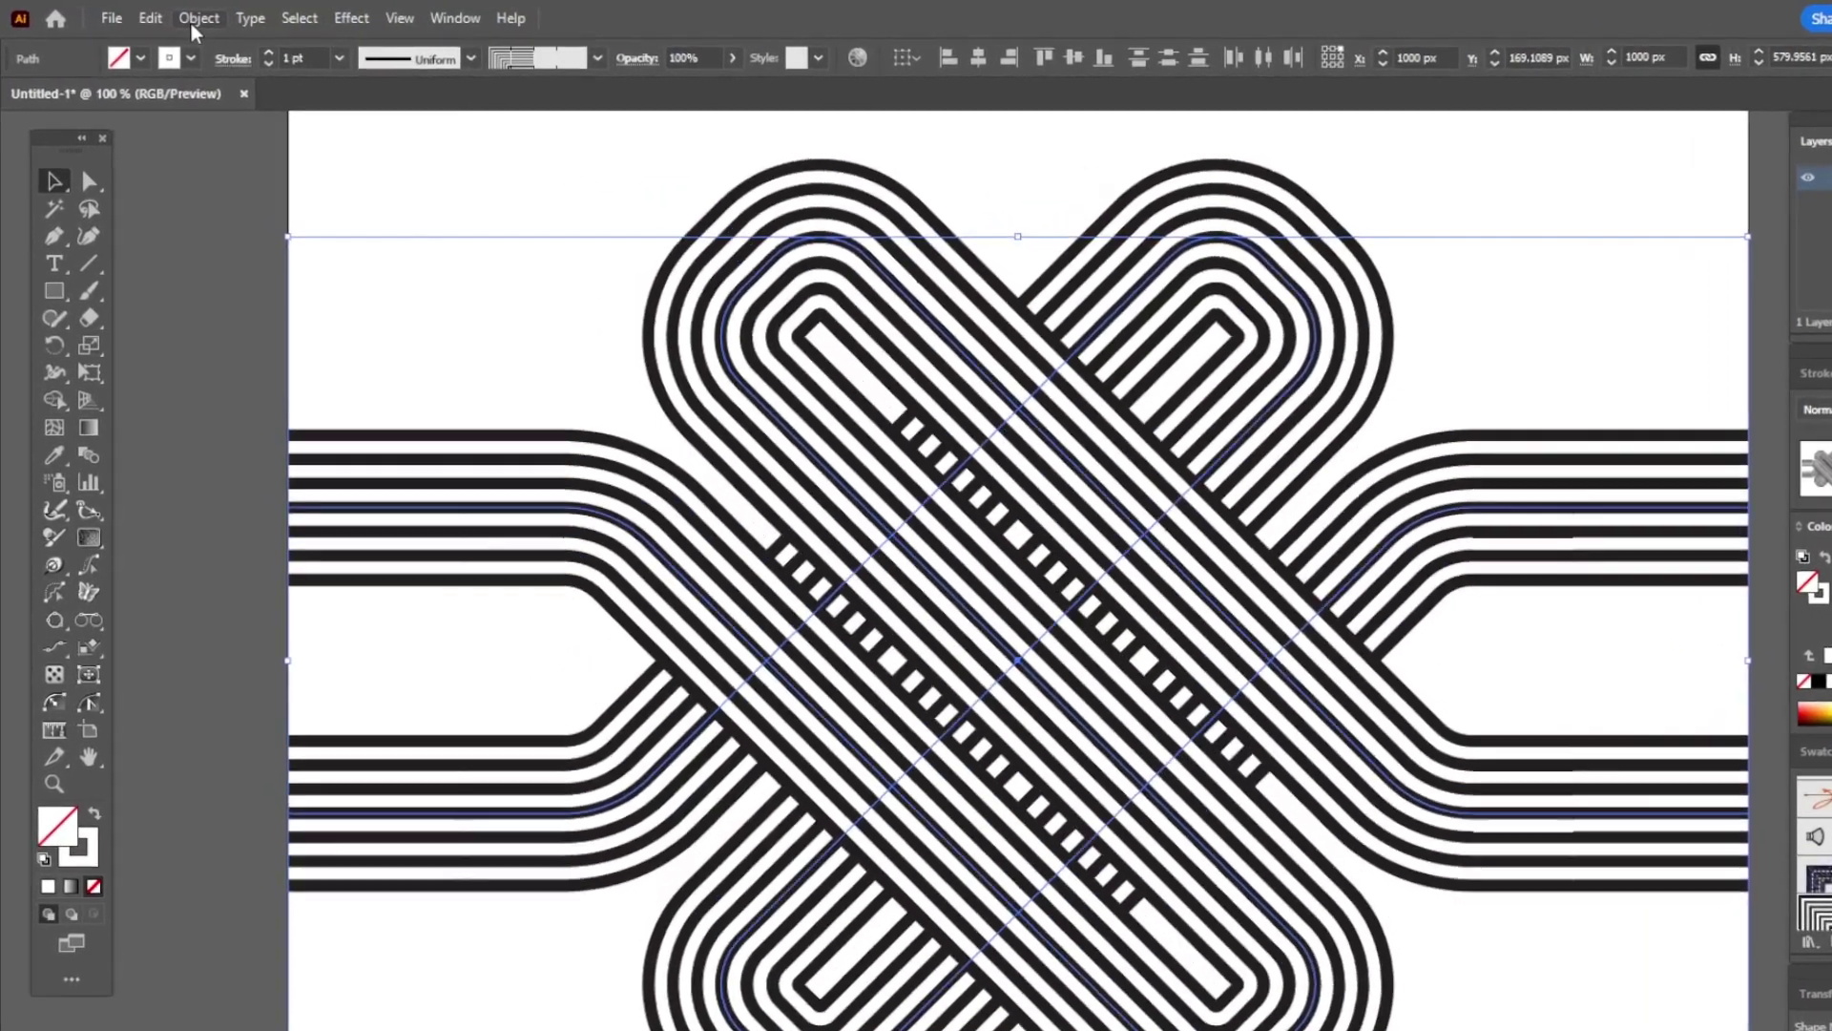
Make the knot an Intertwine object and swap the over/under order at the left crossing.
click(174, 15)
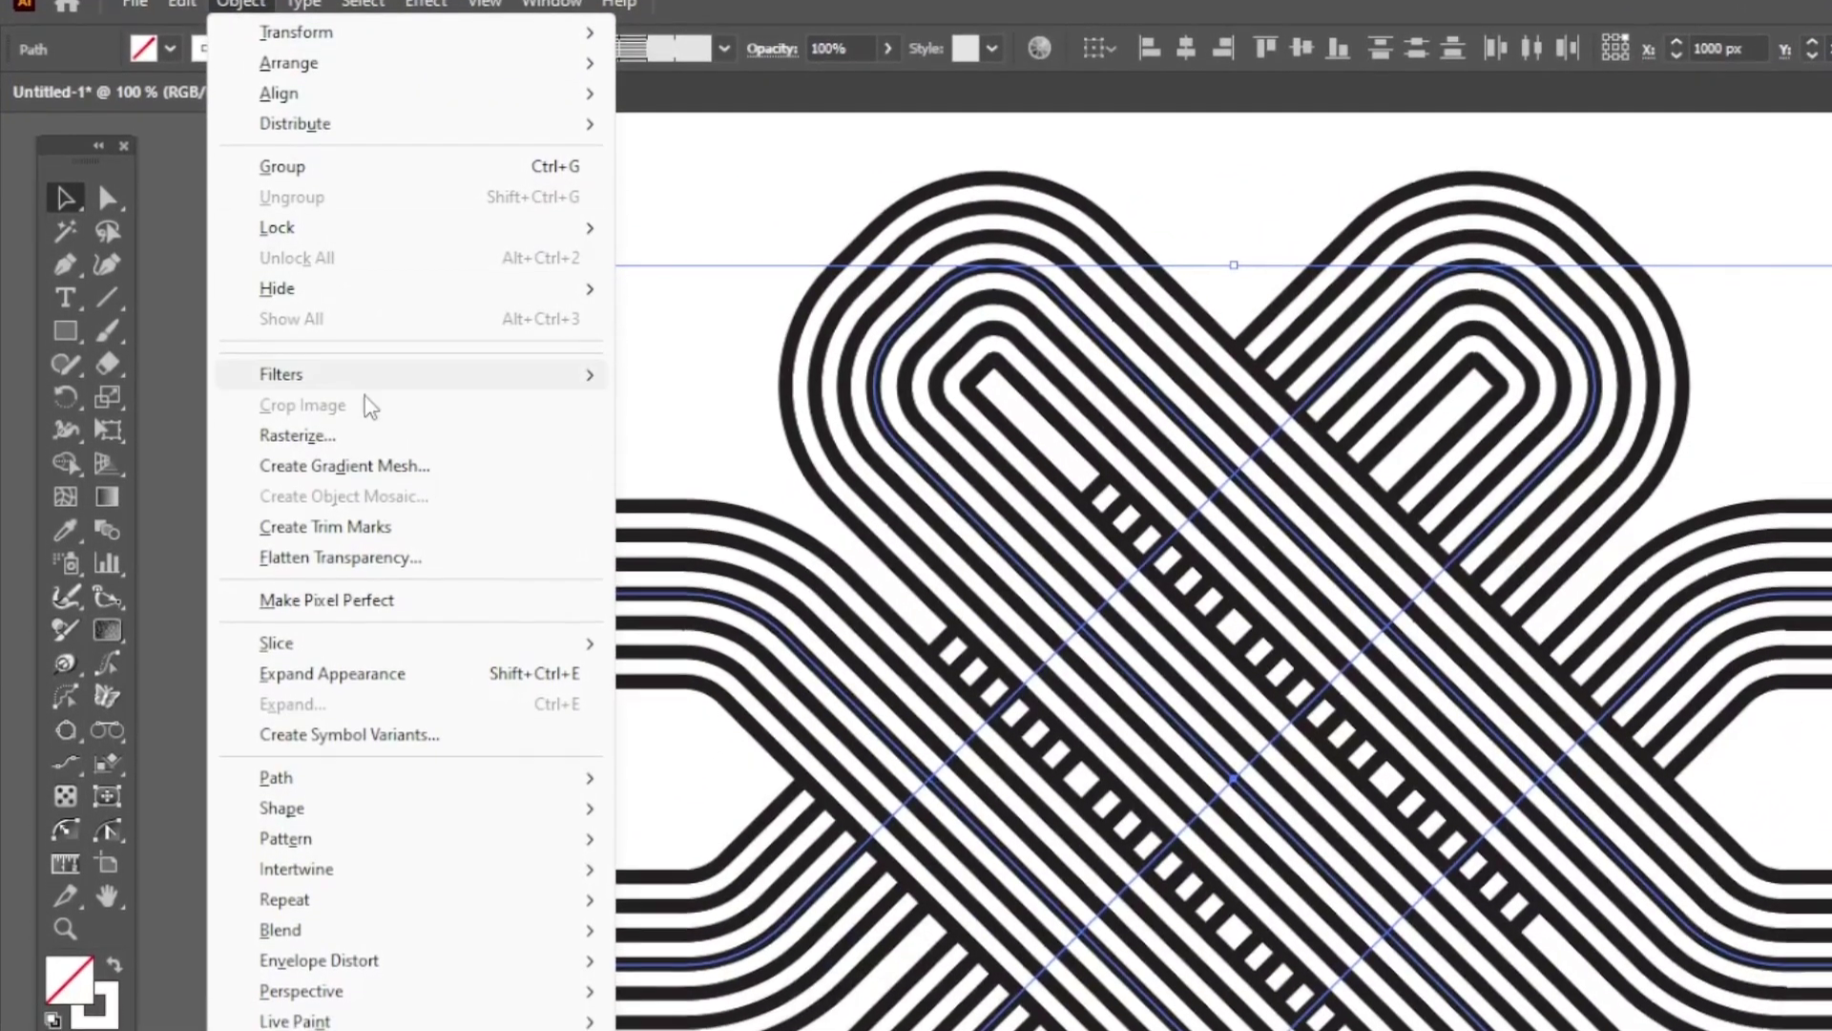
mouse_move(296, 816)
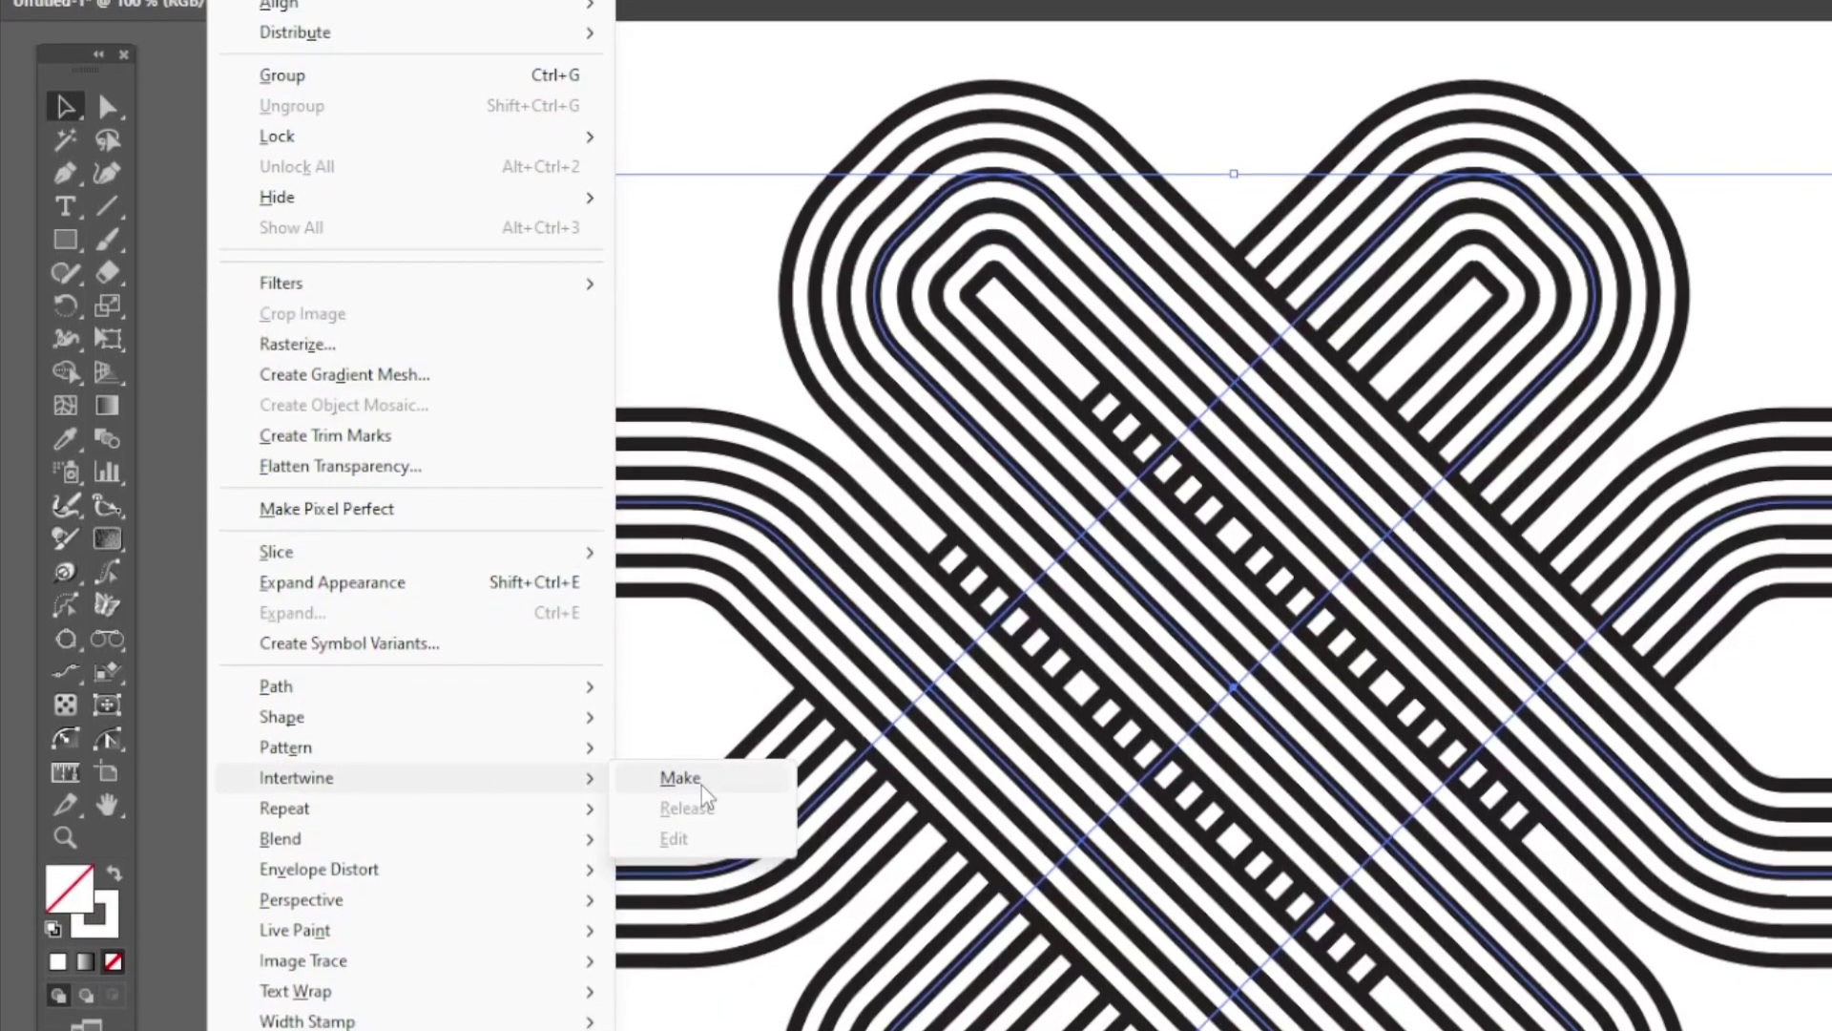
click(701, 789)
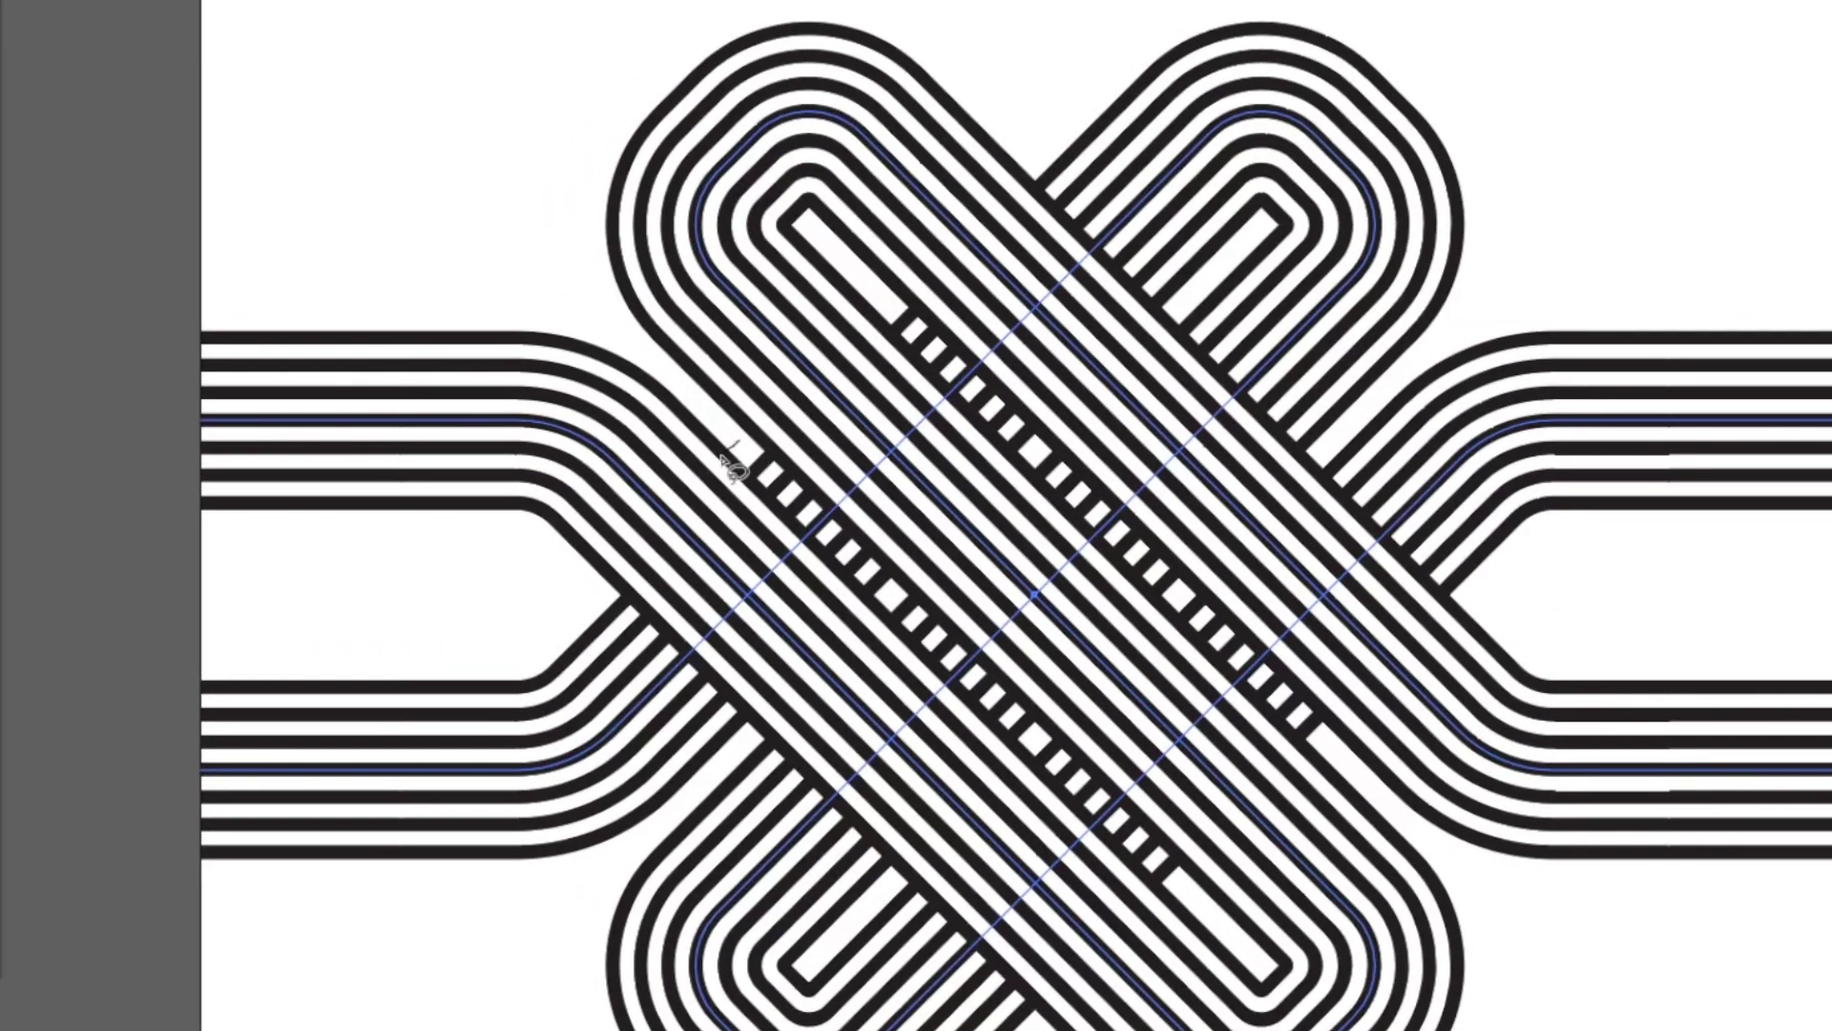
drag(730, 467, 726, 754)
drag(808, 691, 875, 634)
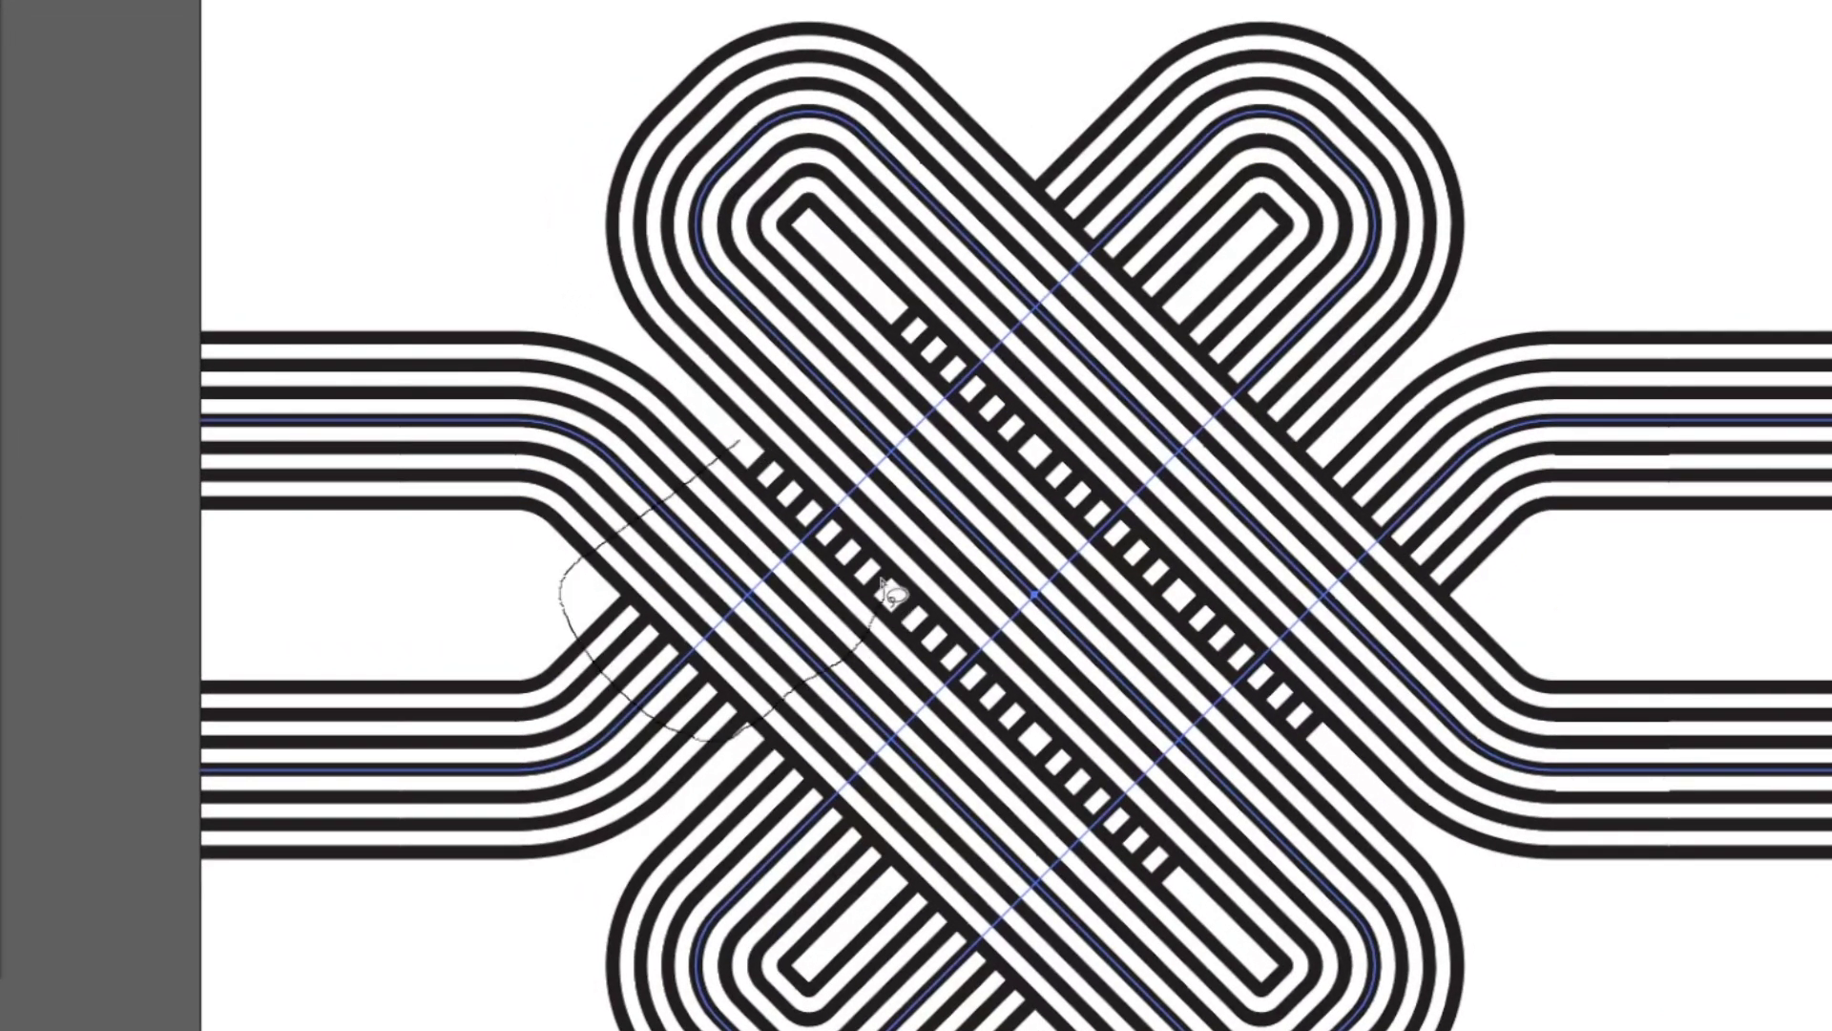
drag(760, 467, 716, 468)
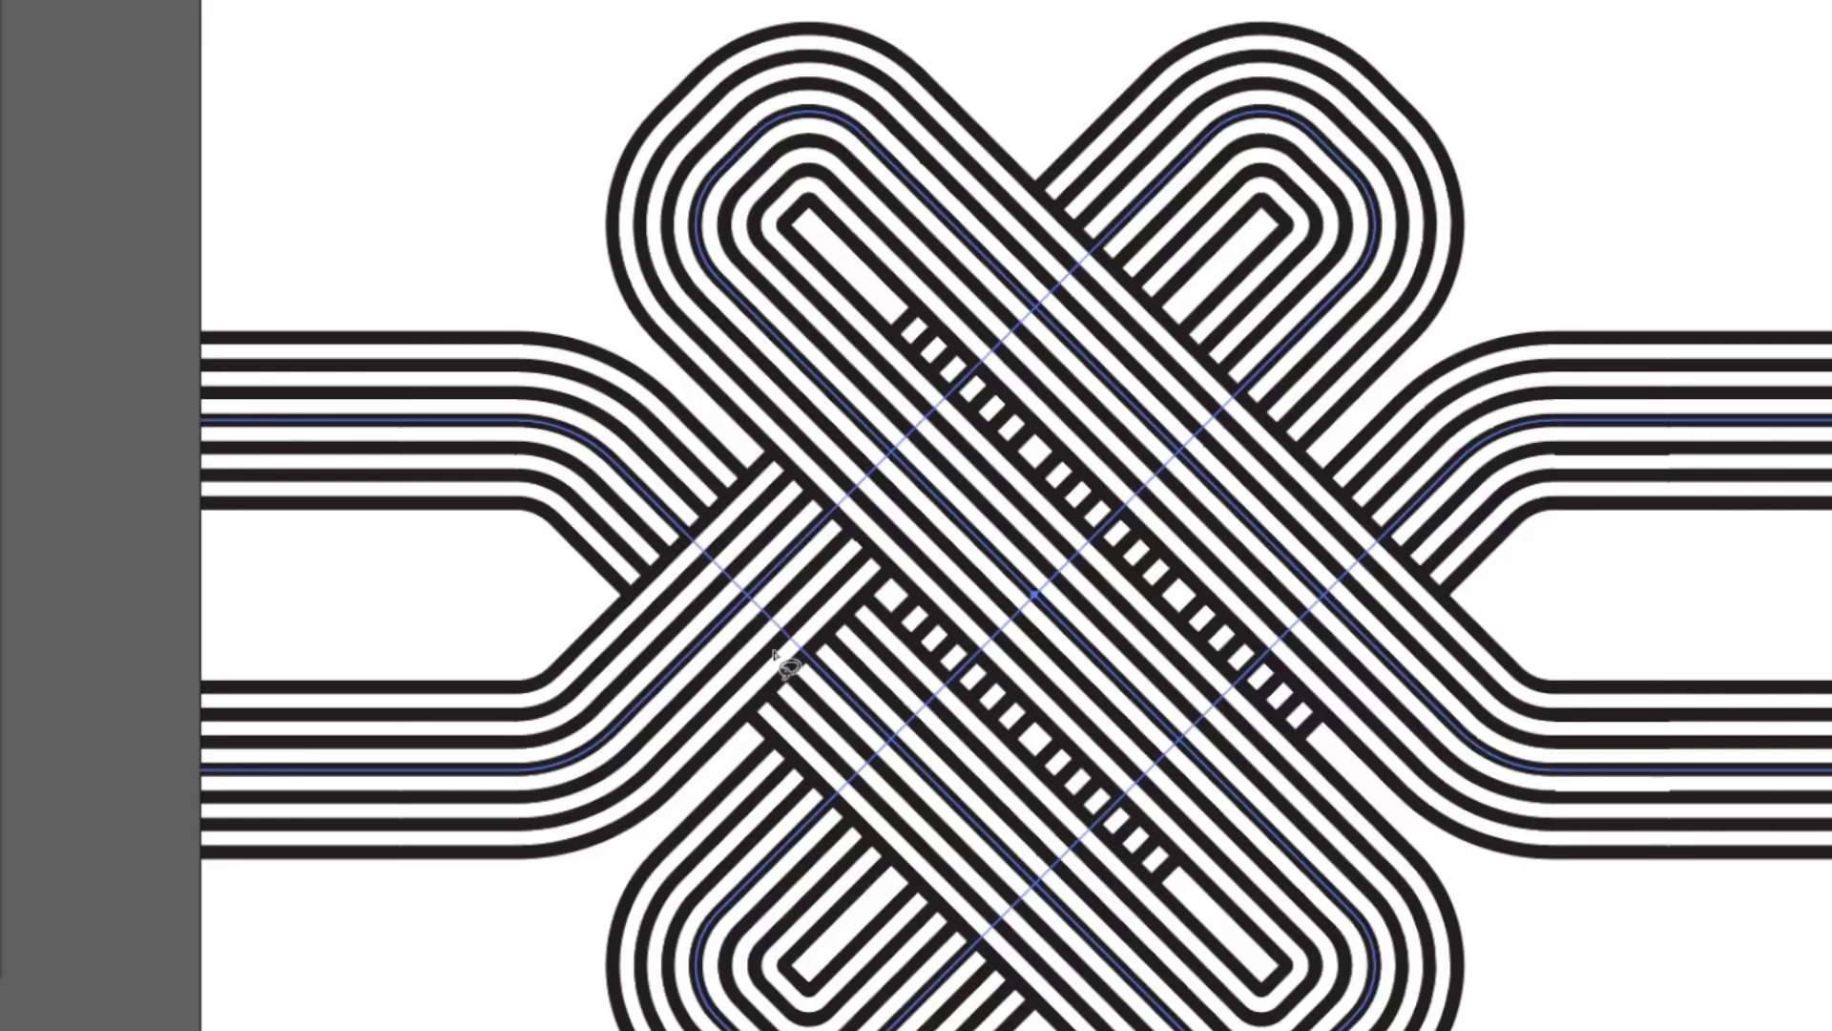
scroll(774, 652, down, 1)
scroll(775, 652, right, 2)
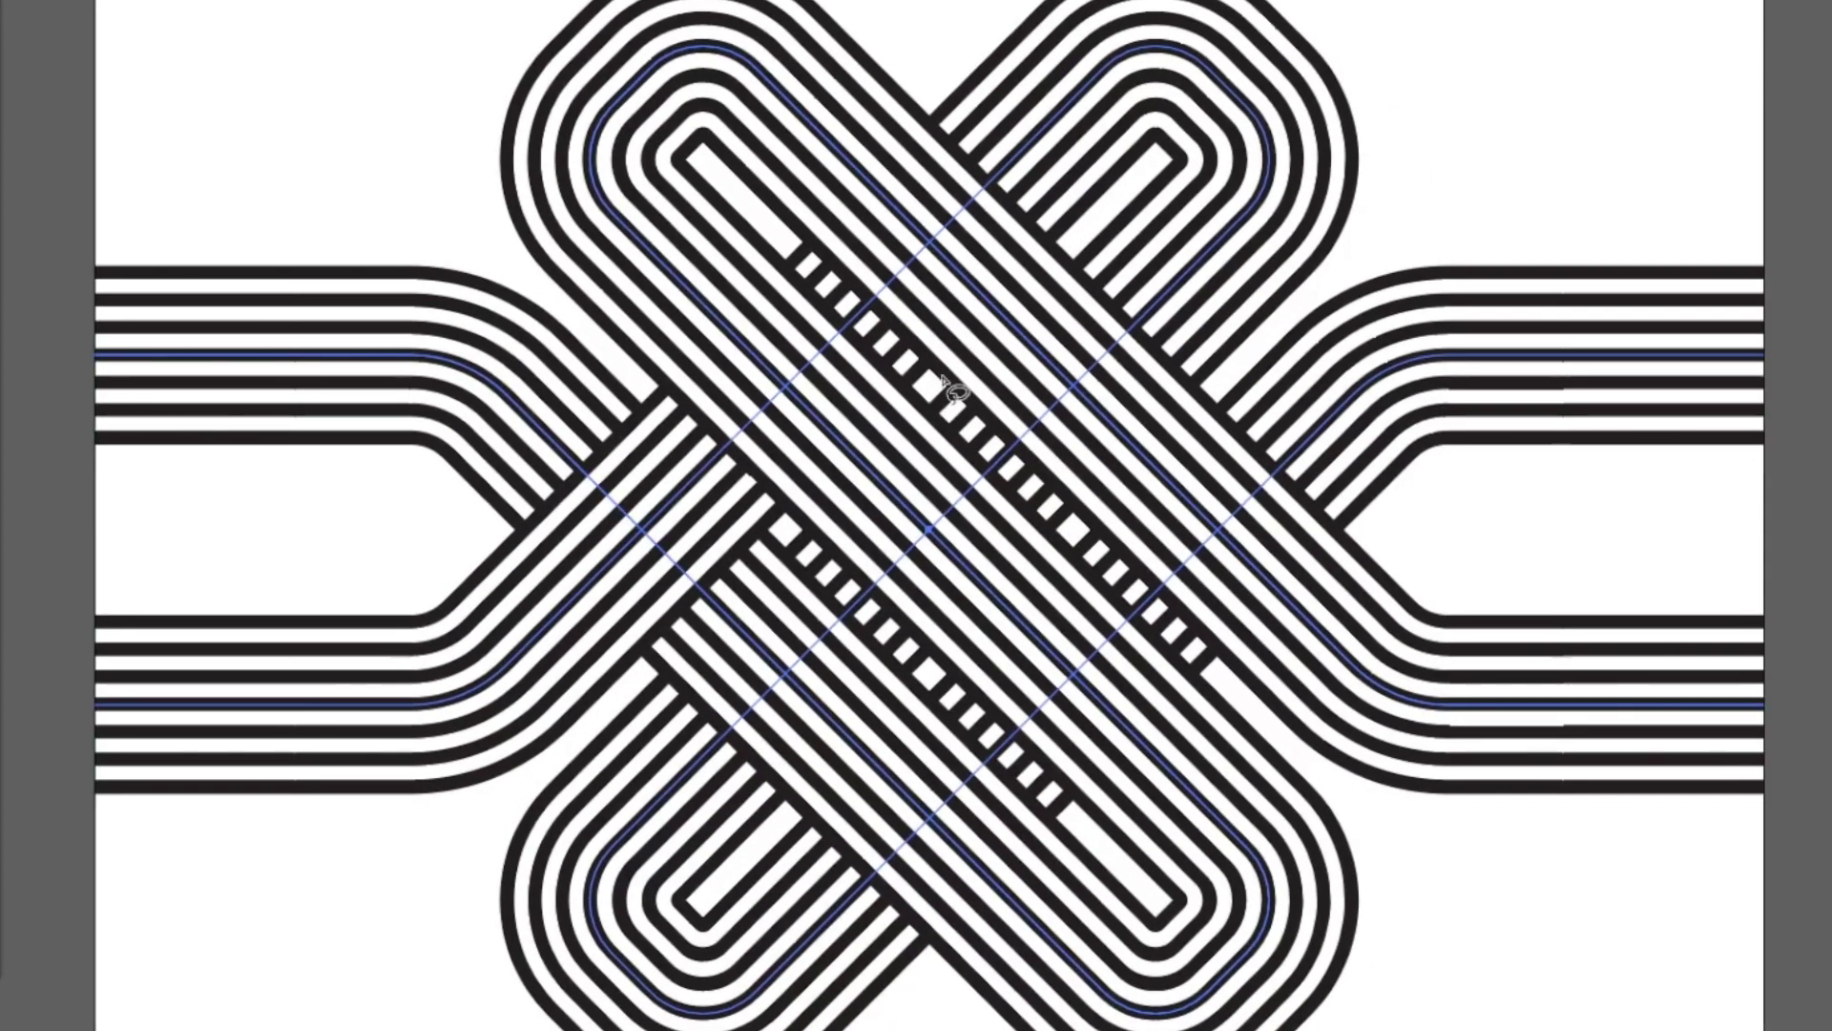
Swap over and under at the central, upper and right crossings.
drag(930, 385, 854, 584)
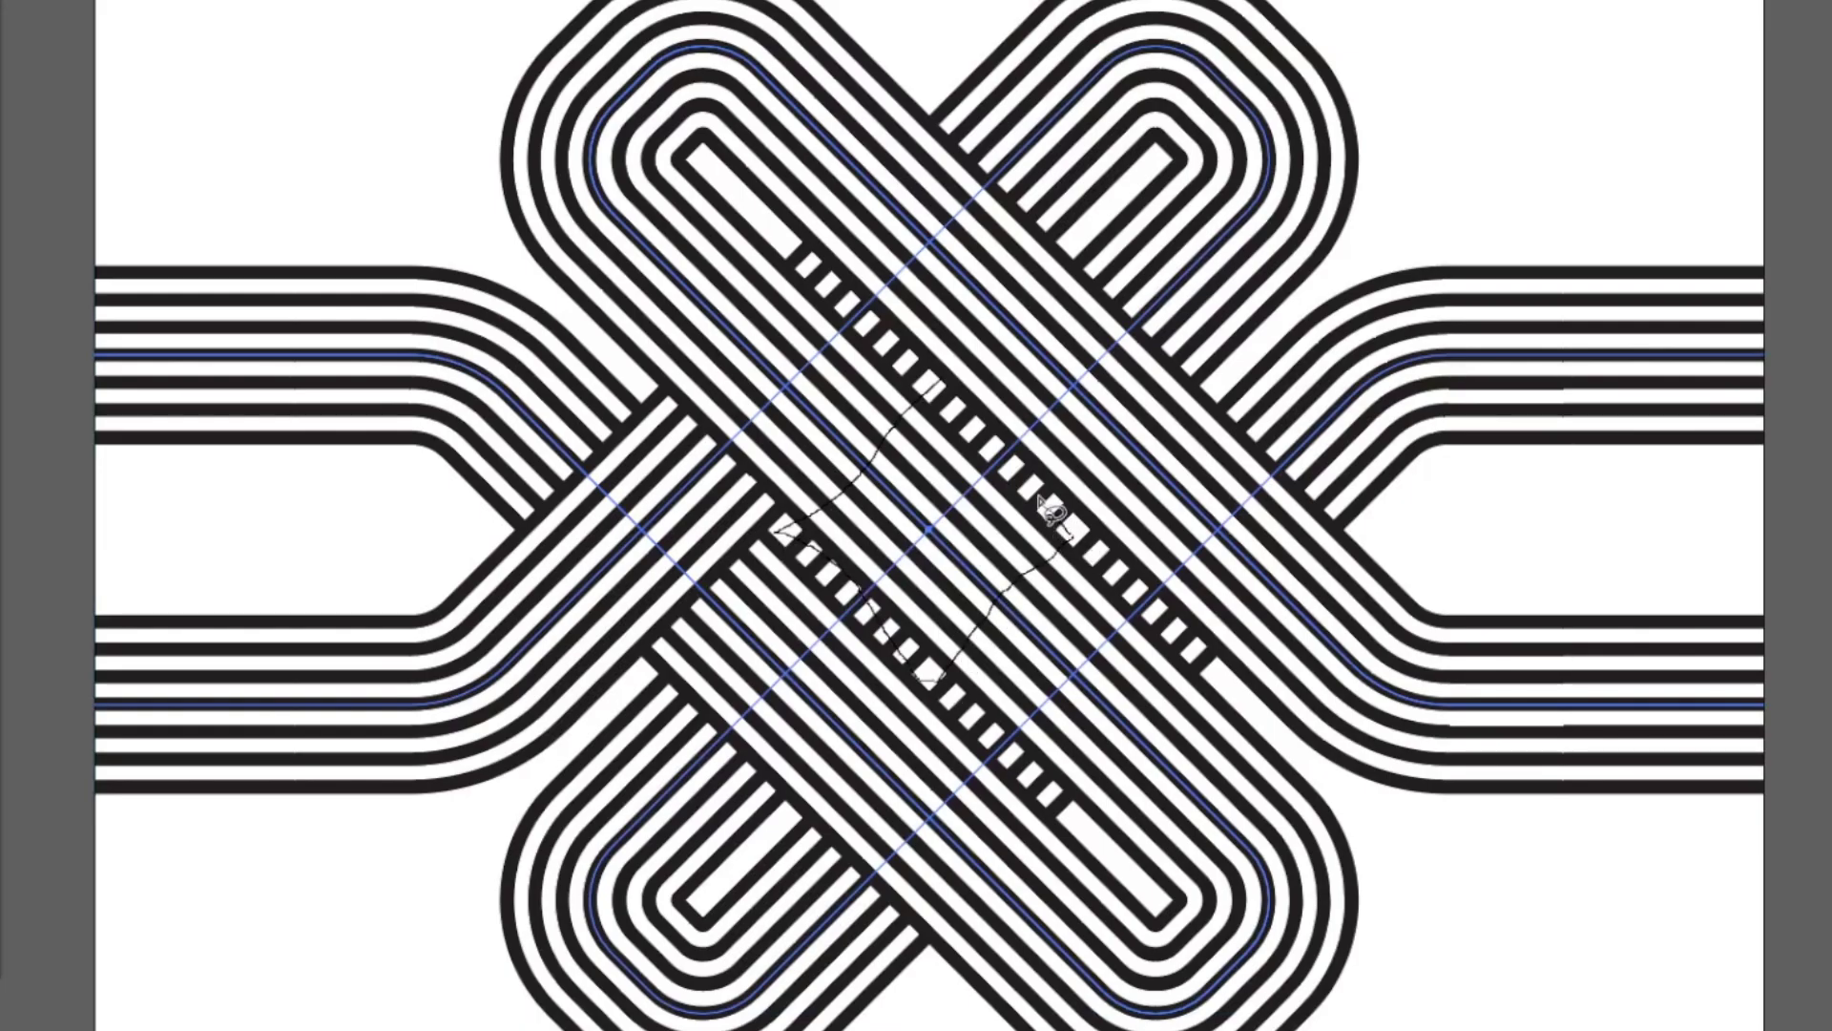
drag(1048, 511, 1026, 525)
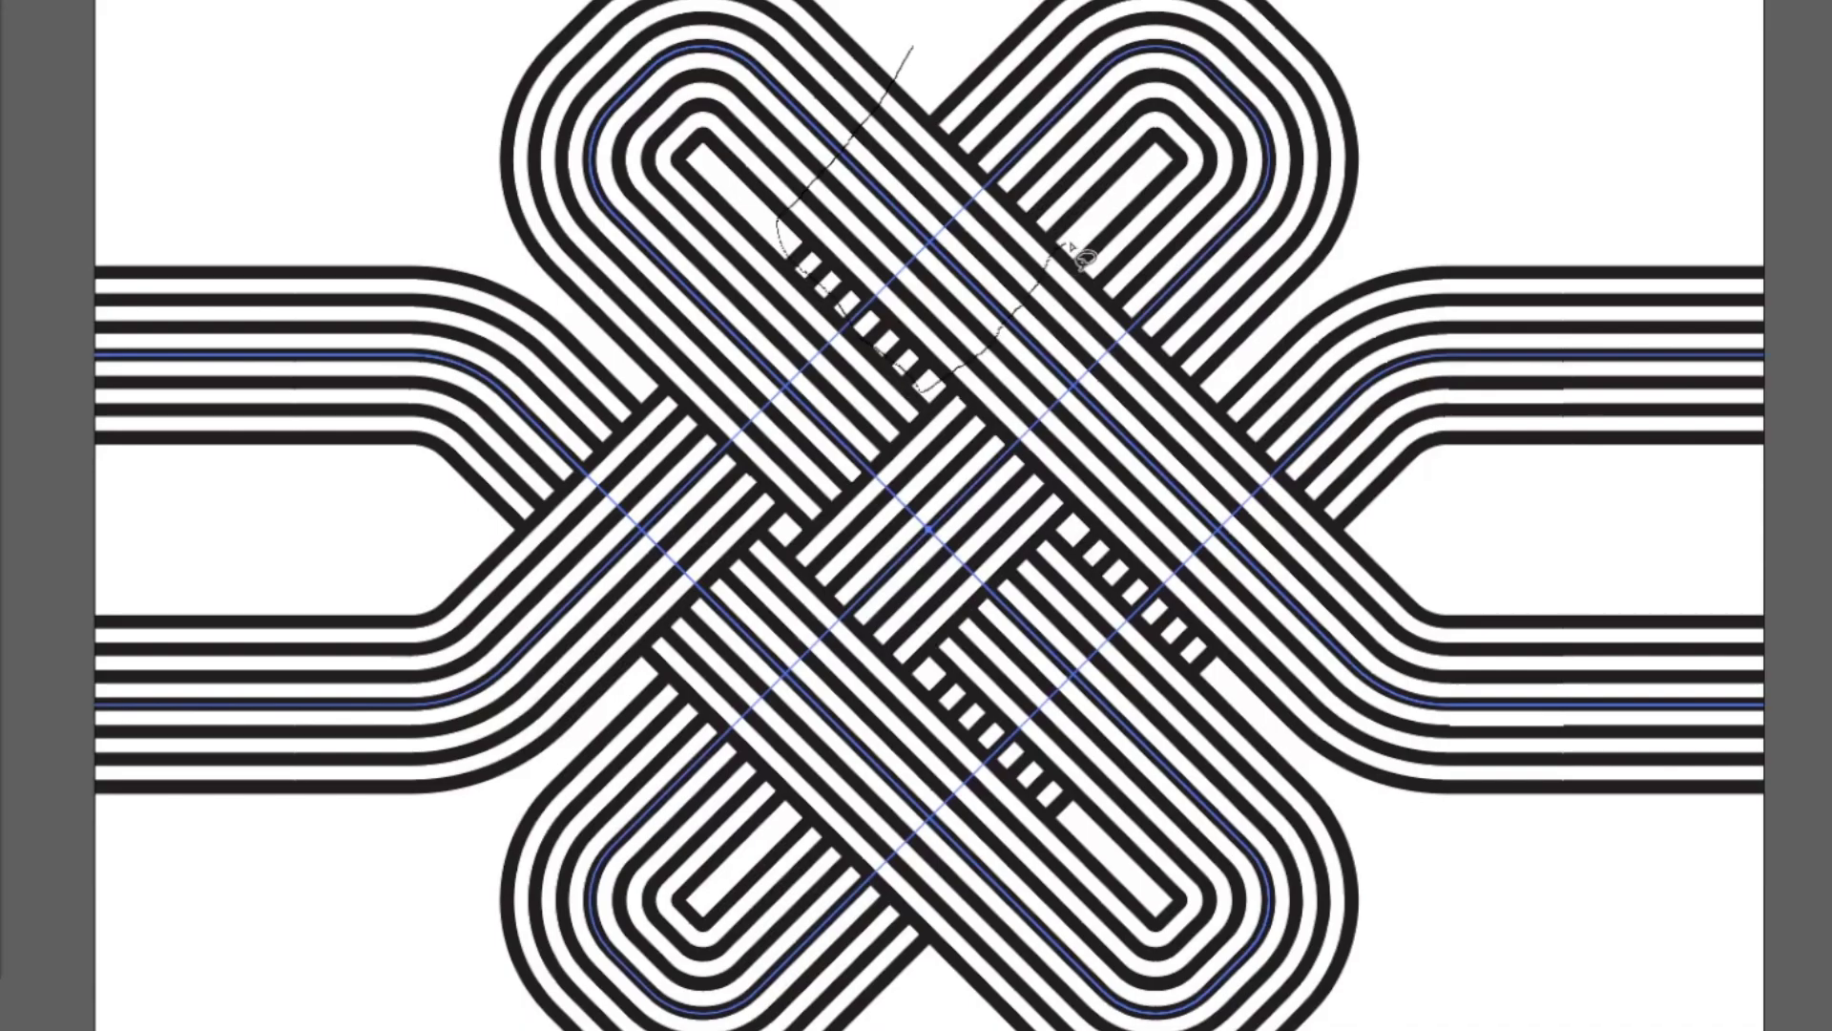
drag(1070, 246, 1088, 232)
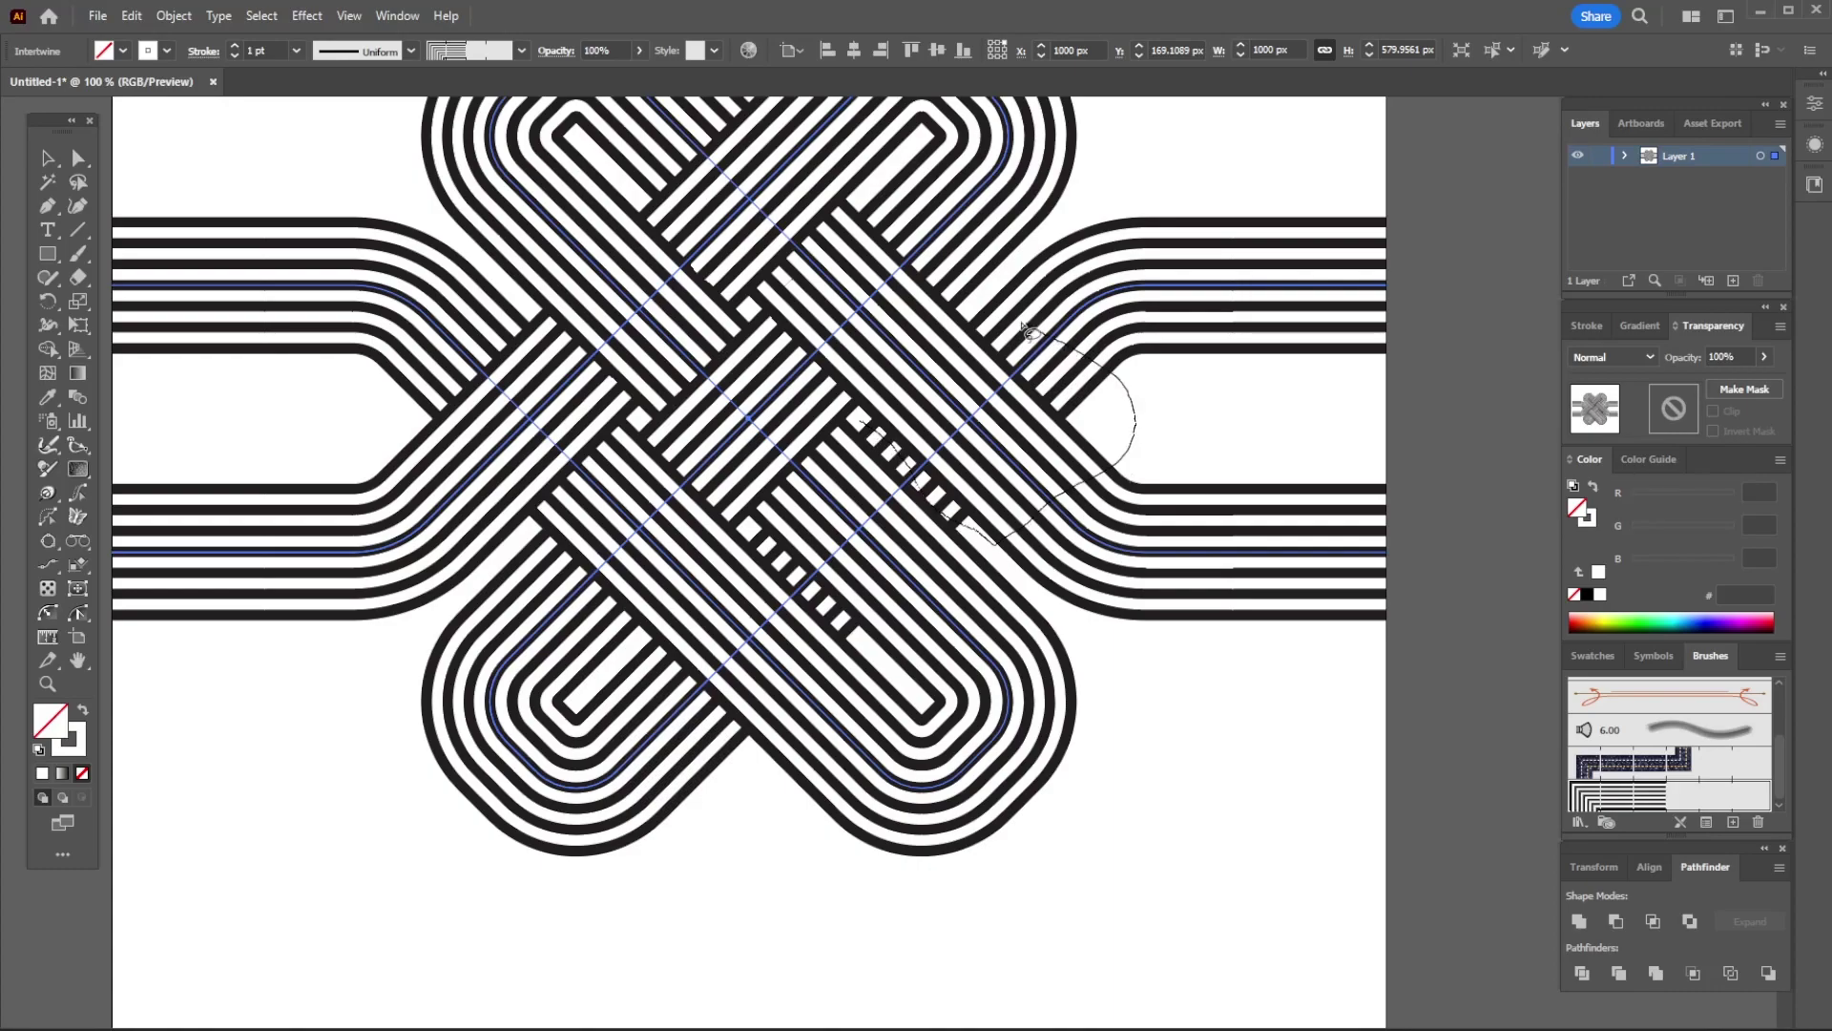
drag(981, 317, 973, 320)
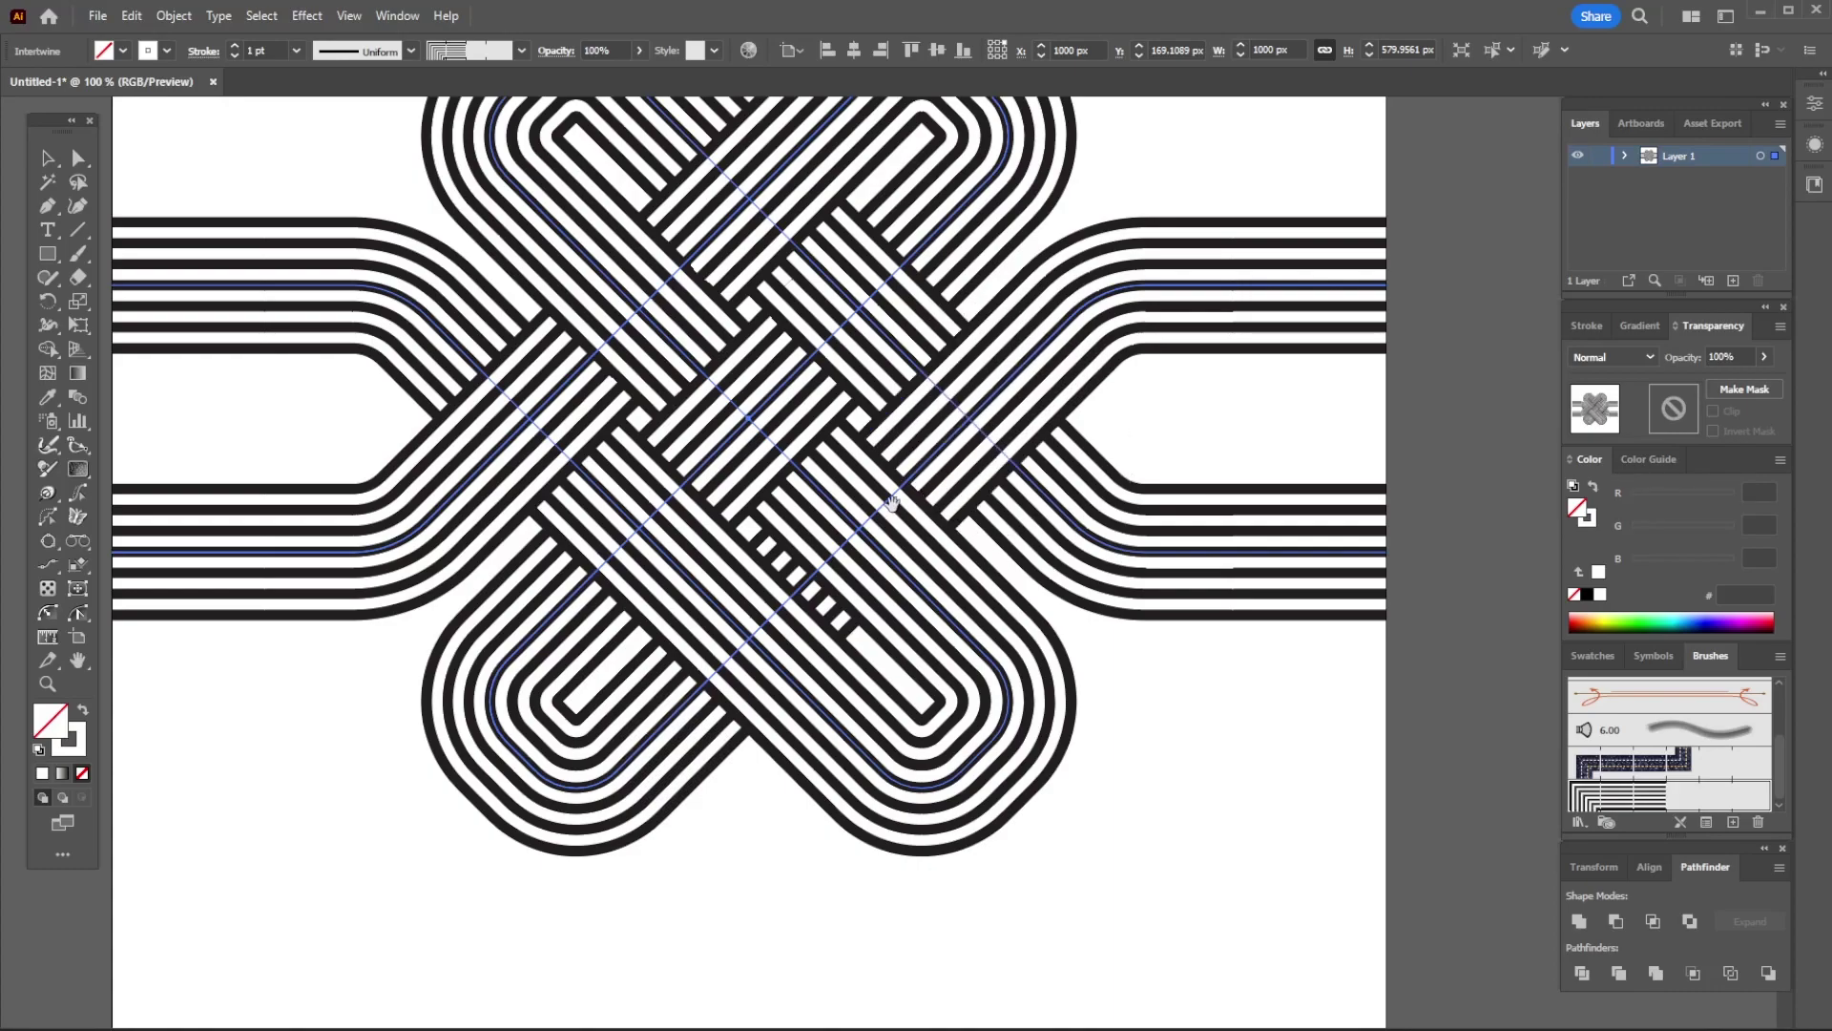
Swap the lower and lower-centre crossings, then return to the Selection tool and deselect.
drag(891, 503, 962, 369)
drag(816, 405, 785, 459)
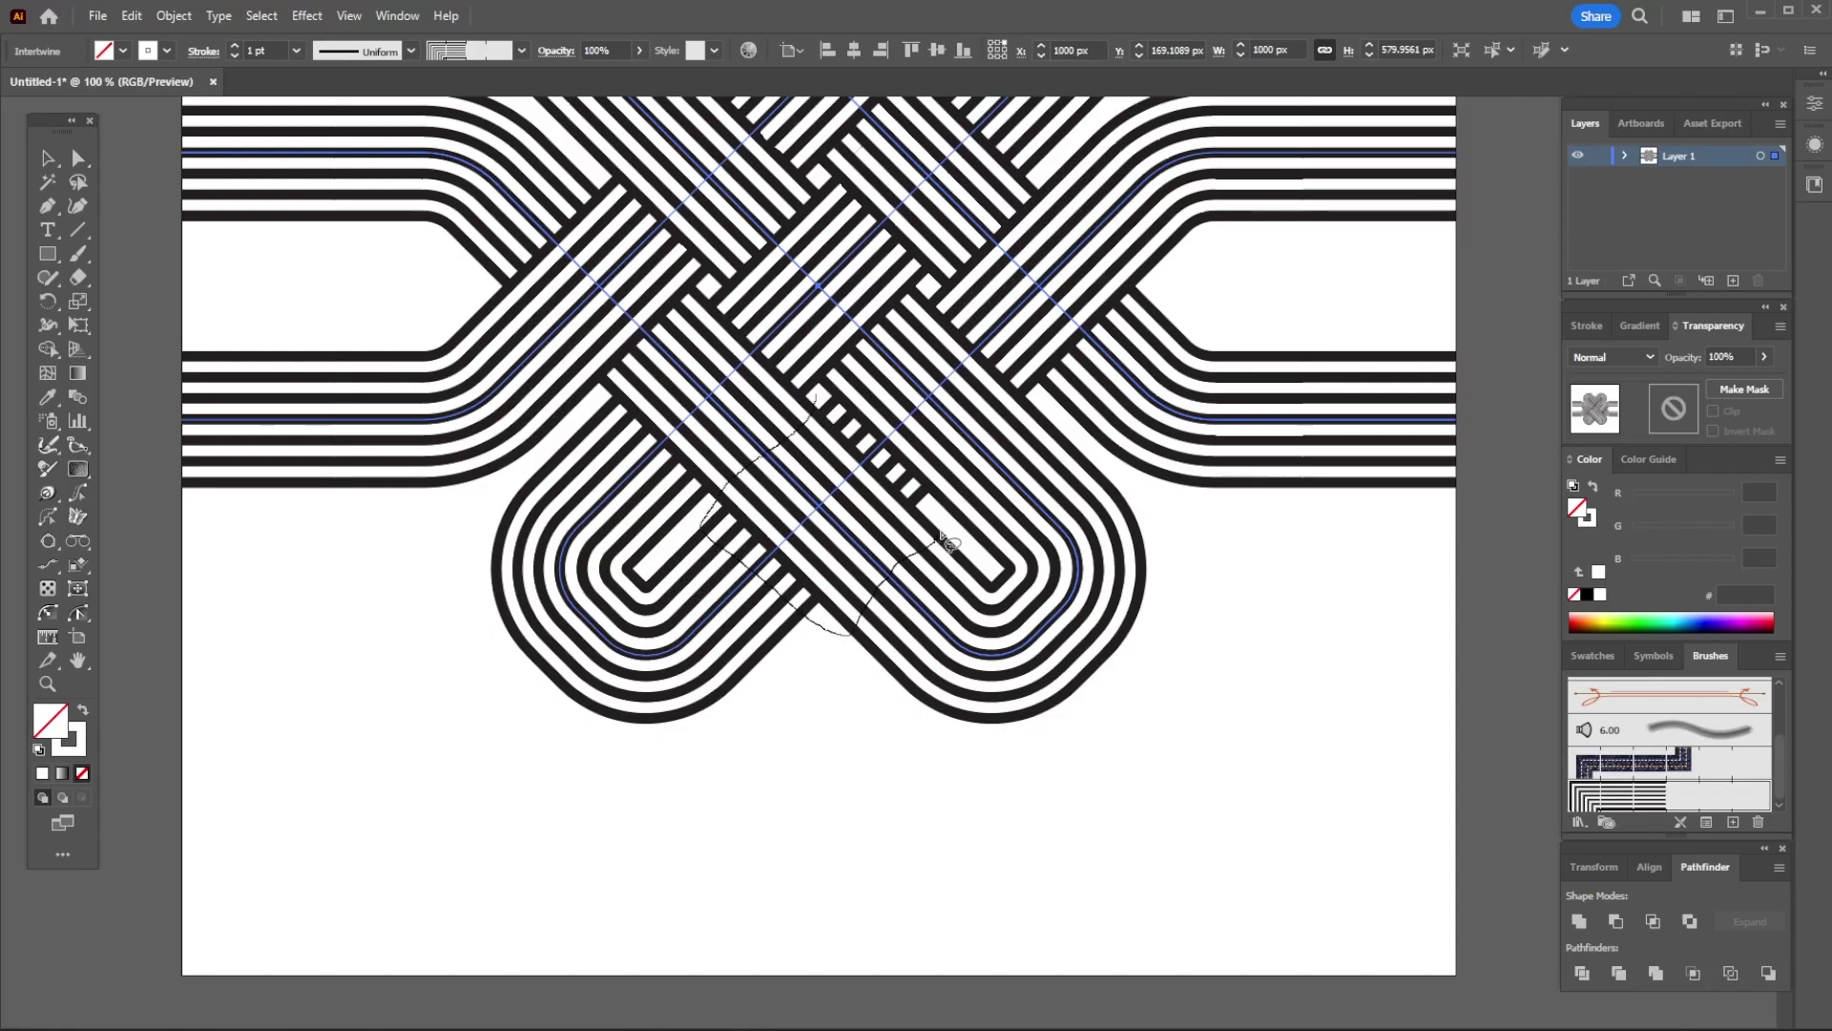
drag(935, 520, 907, 514)
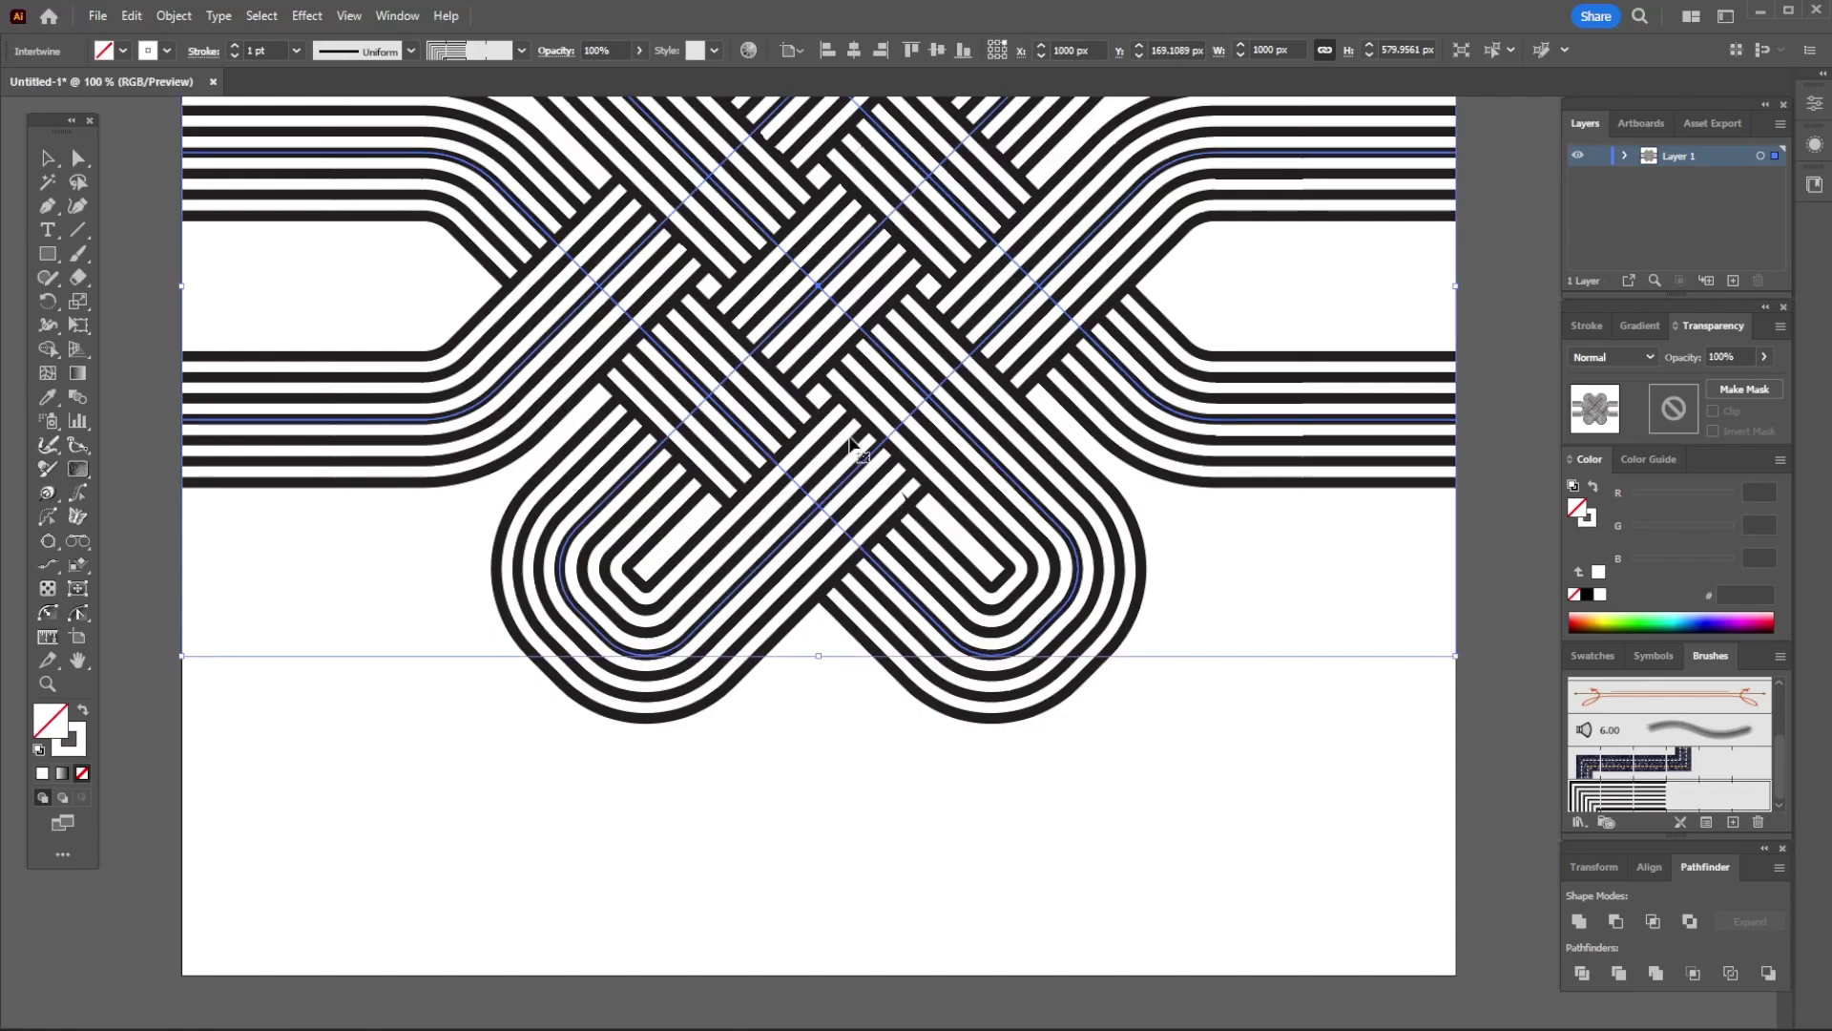
click(830, 406)
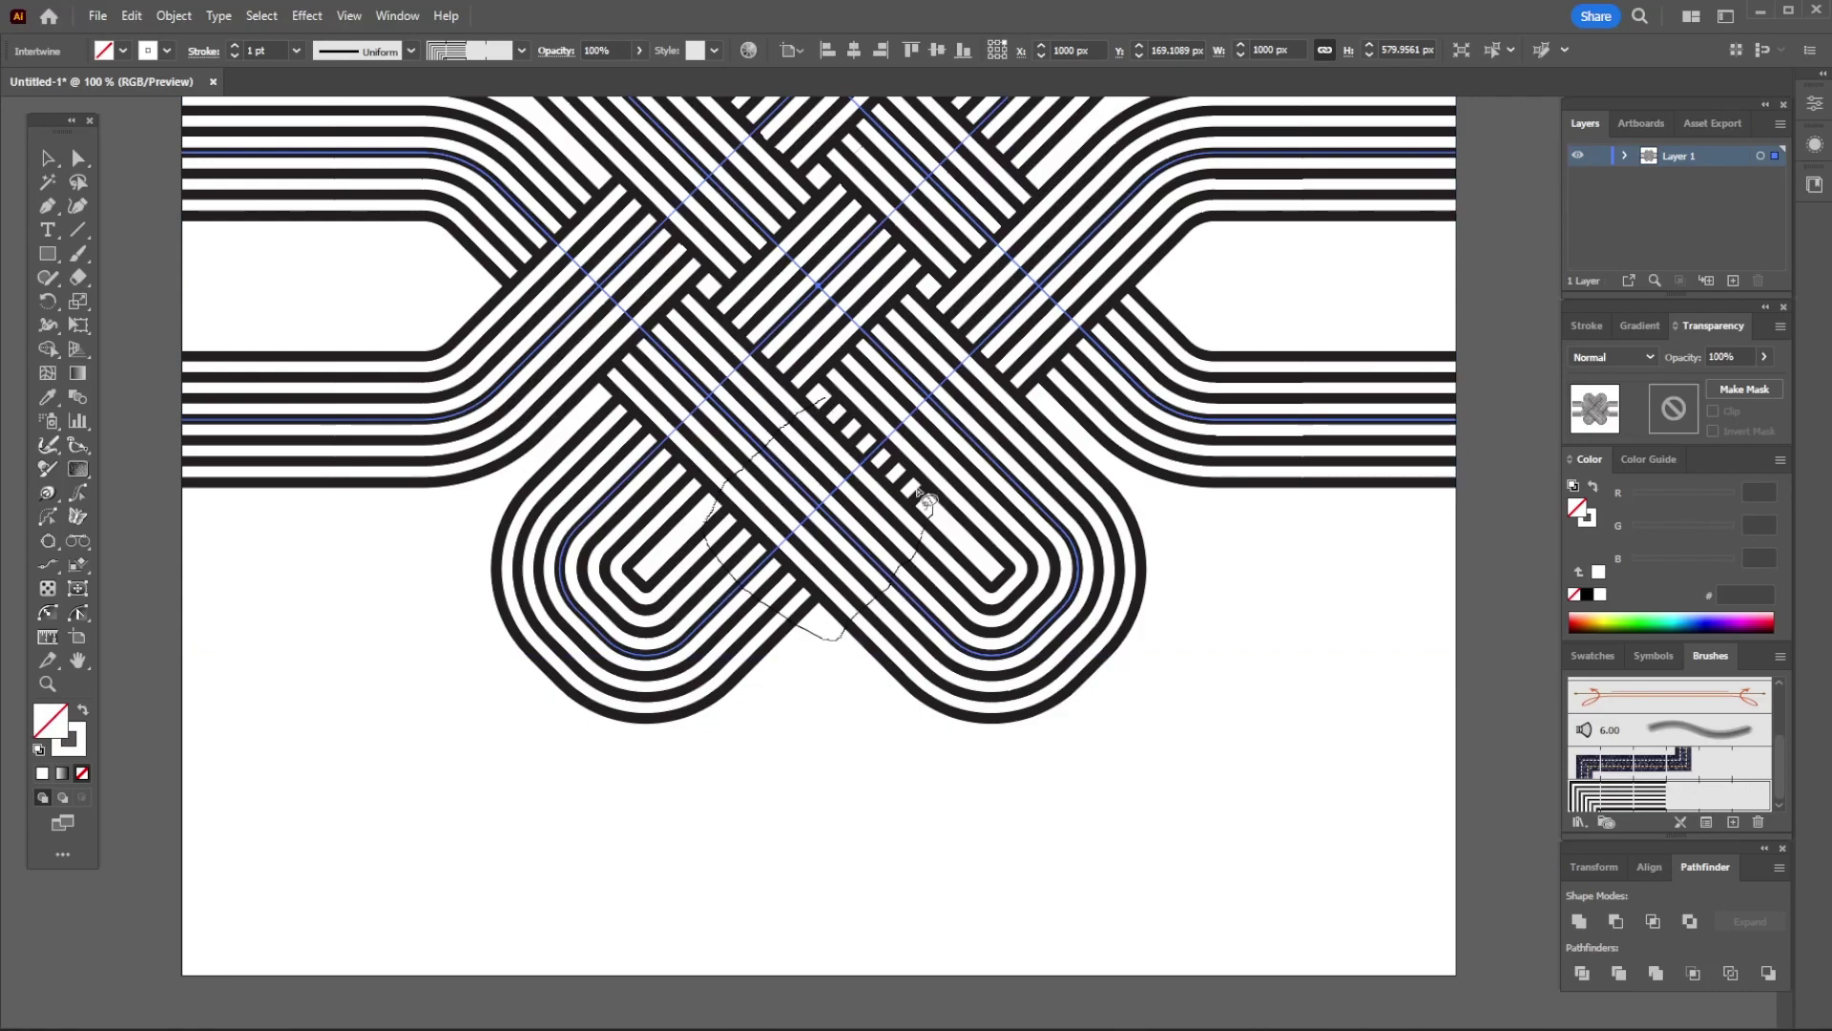
drag(844, 420, 819, 417)
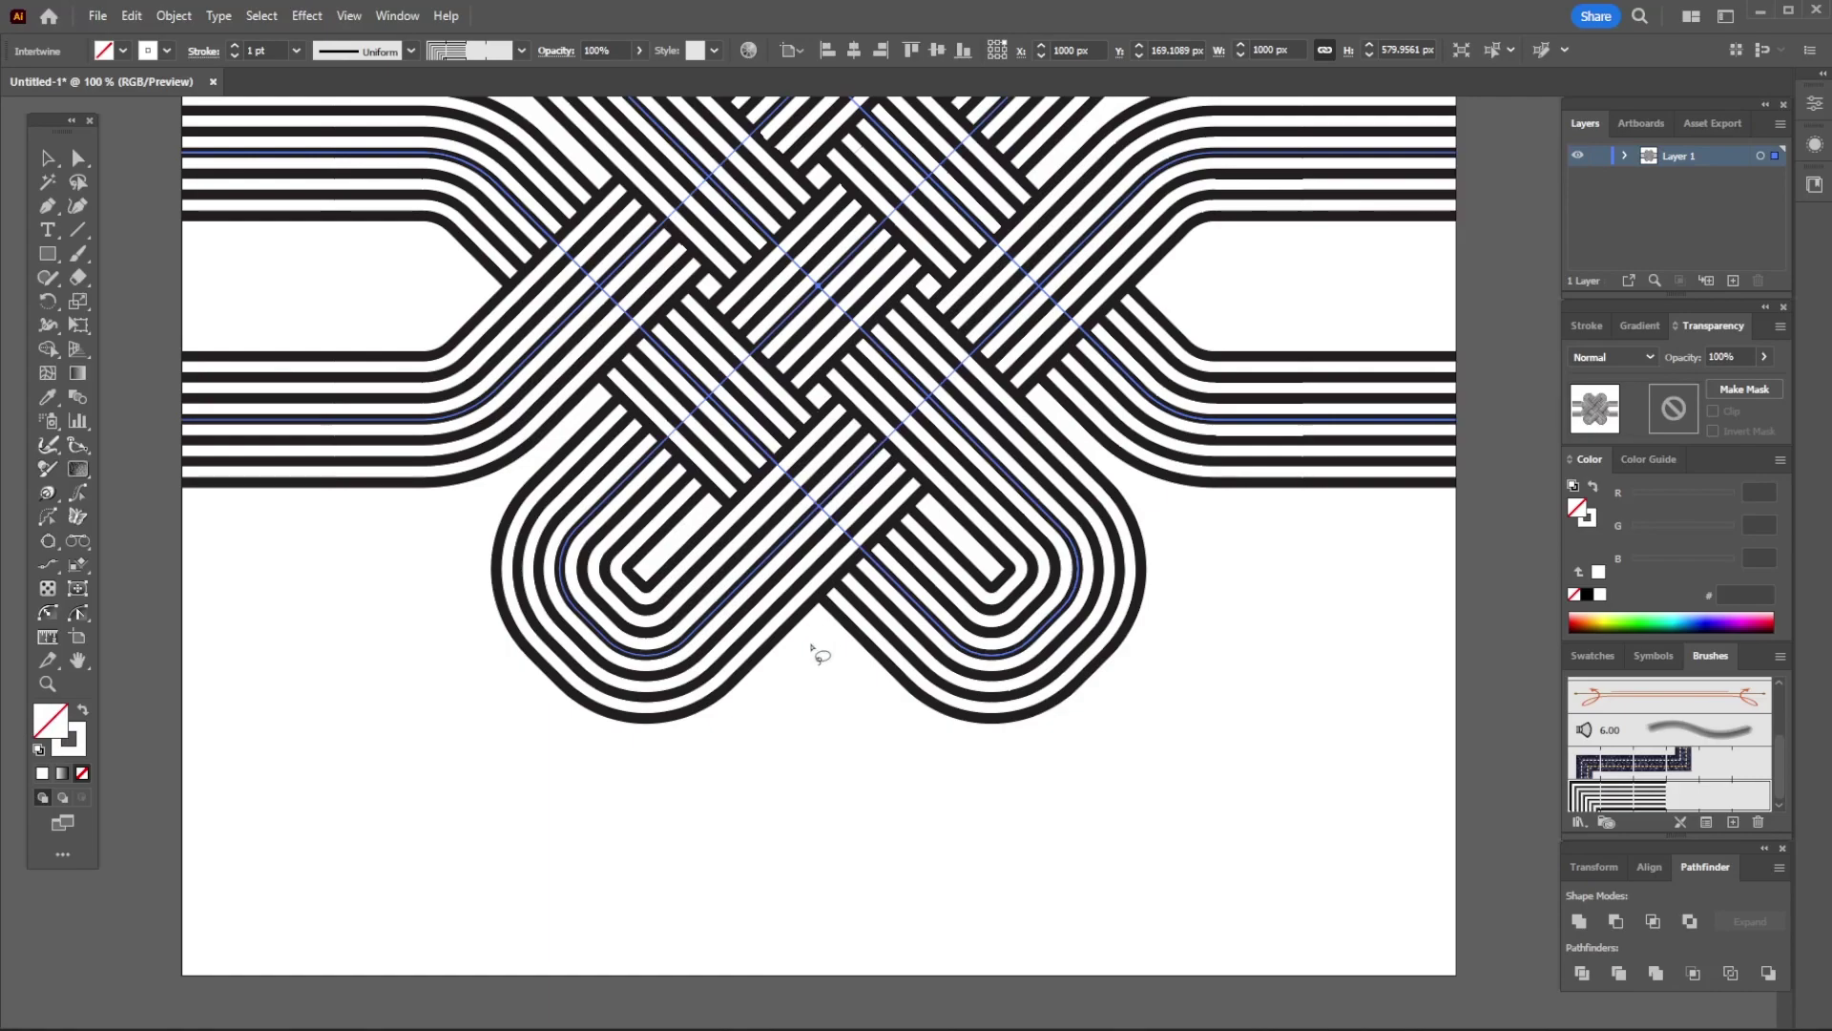
key(v)
click(804, 756)
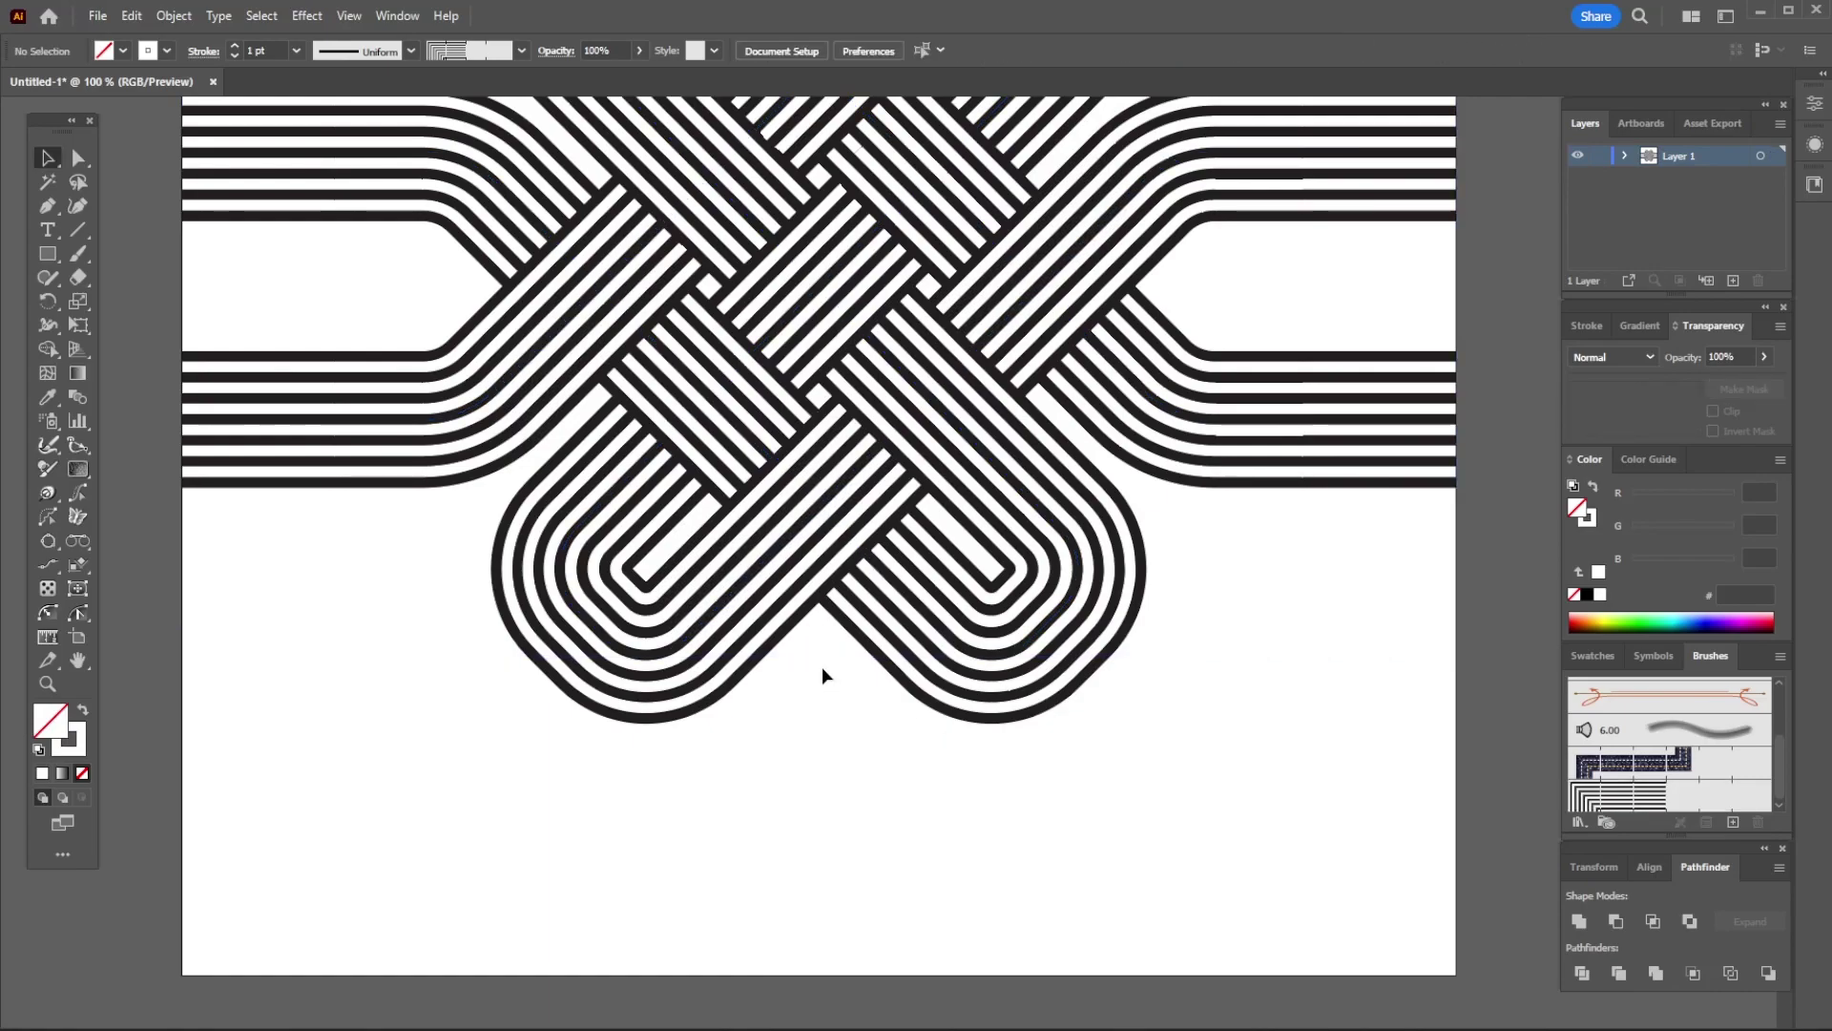
Zoom out, then marquee-zoom into the knot to about 112% so its crossings fill the canvas.
key(ctrl+minus)
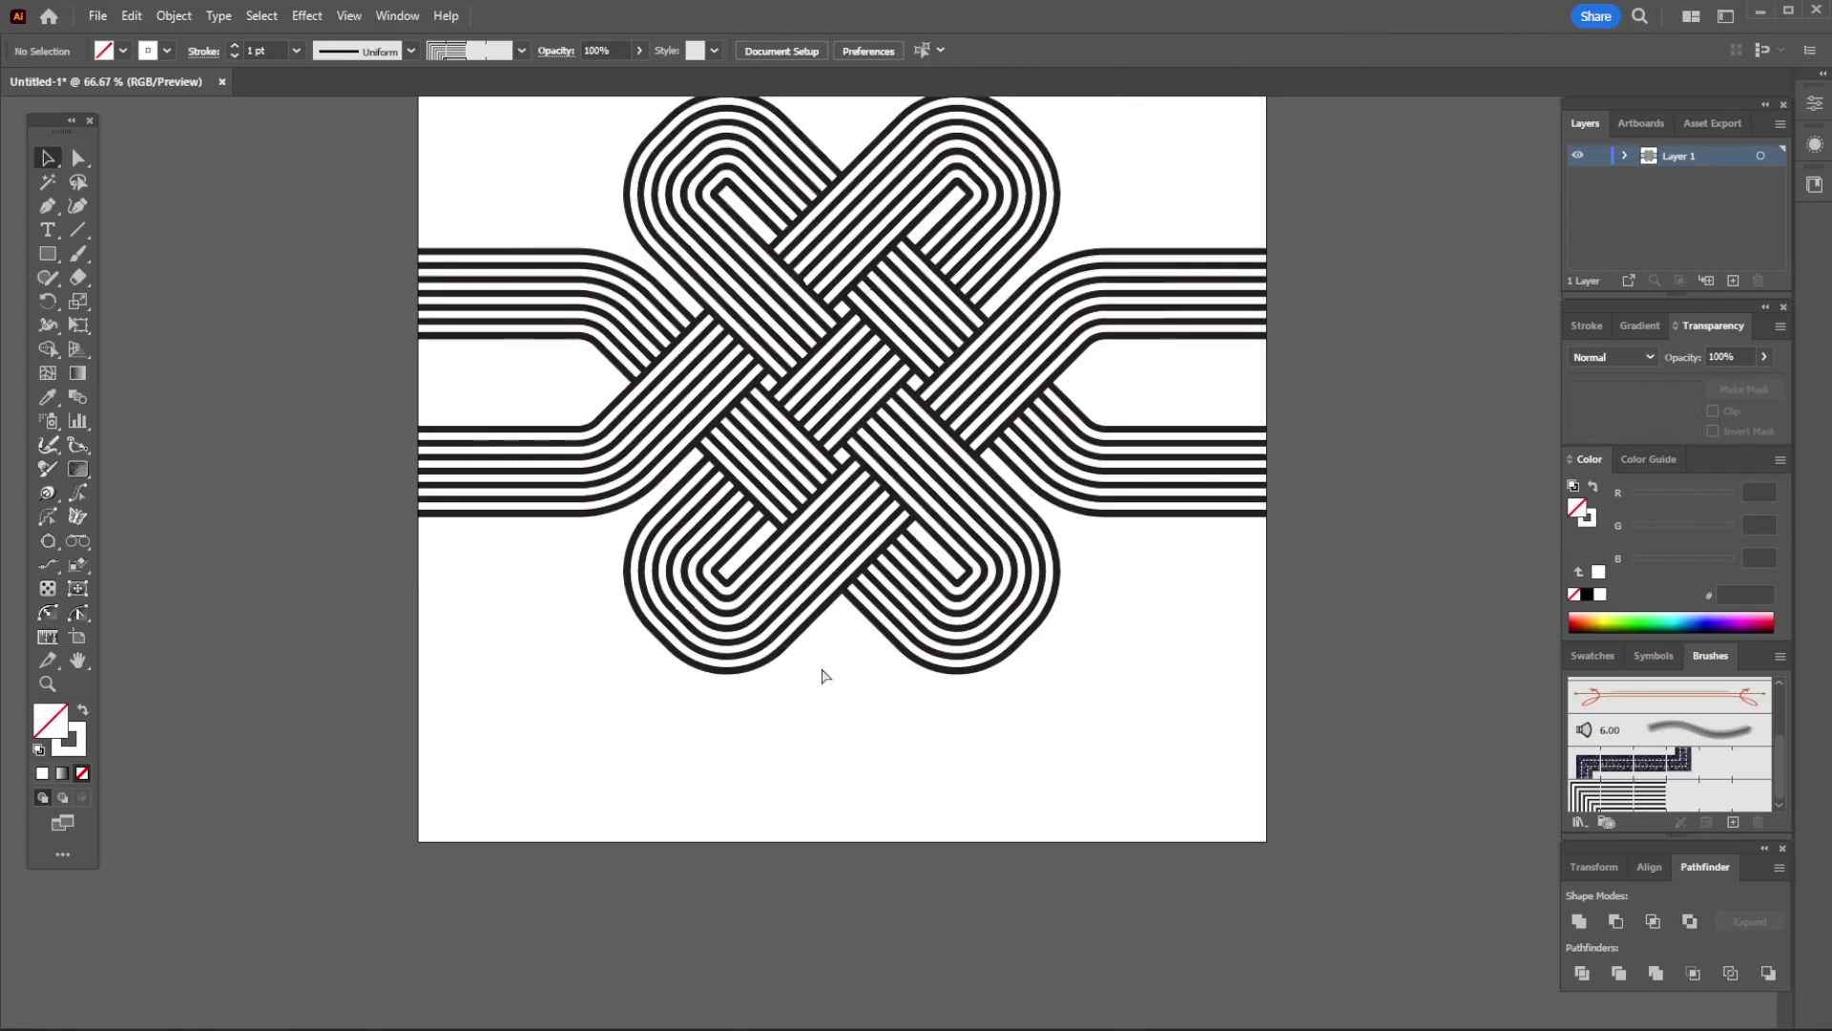
key(ctrl+minus)
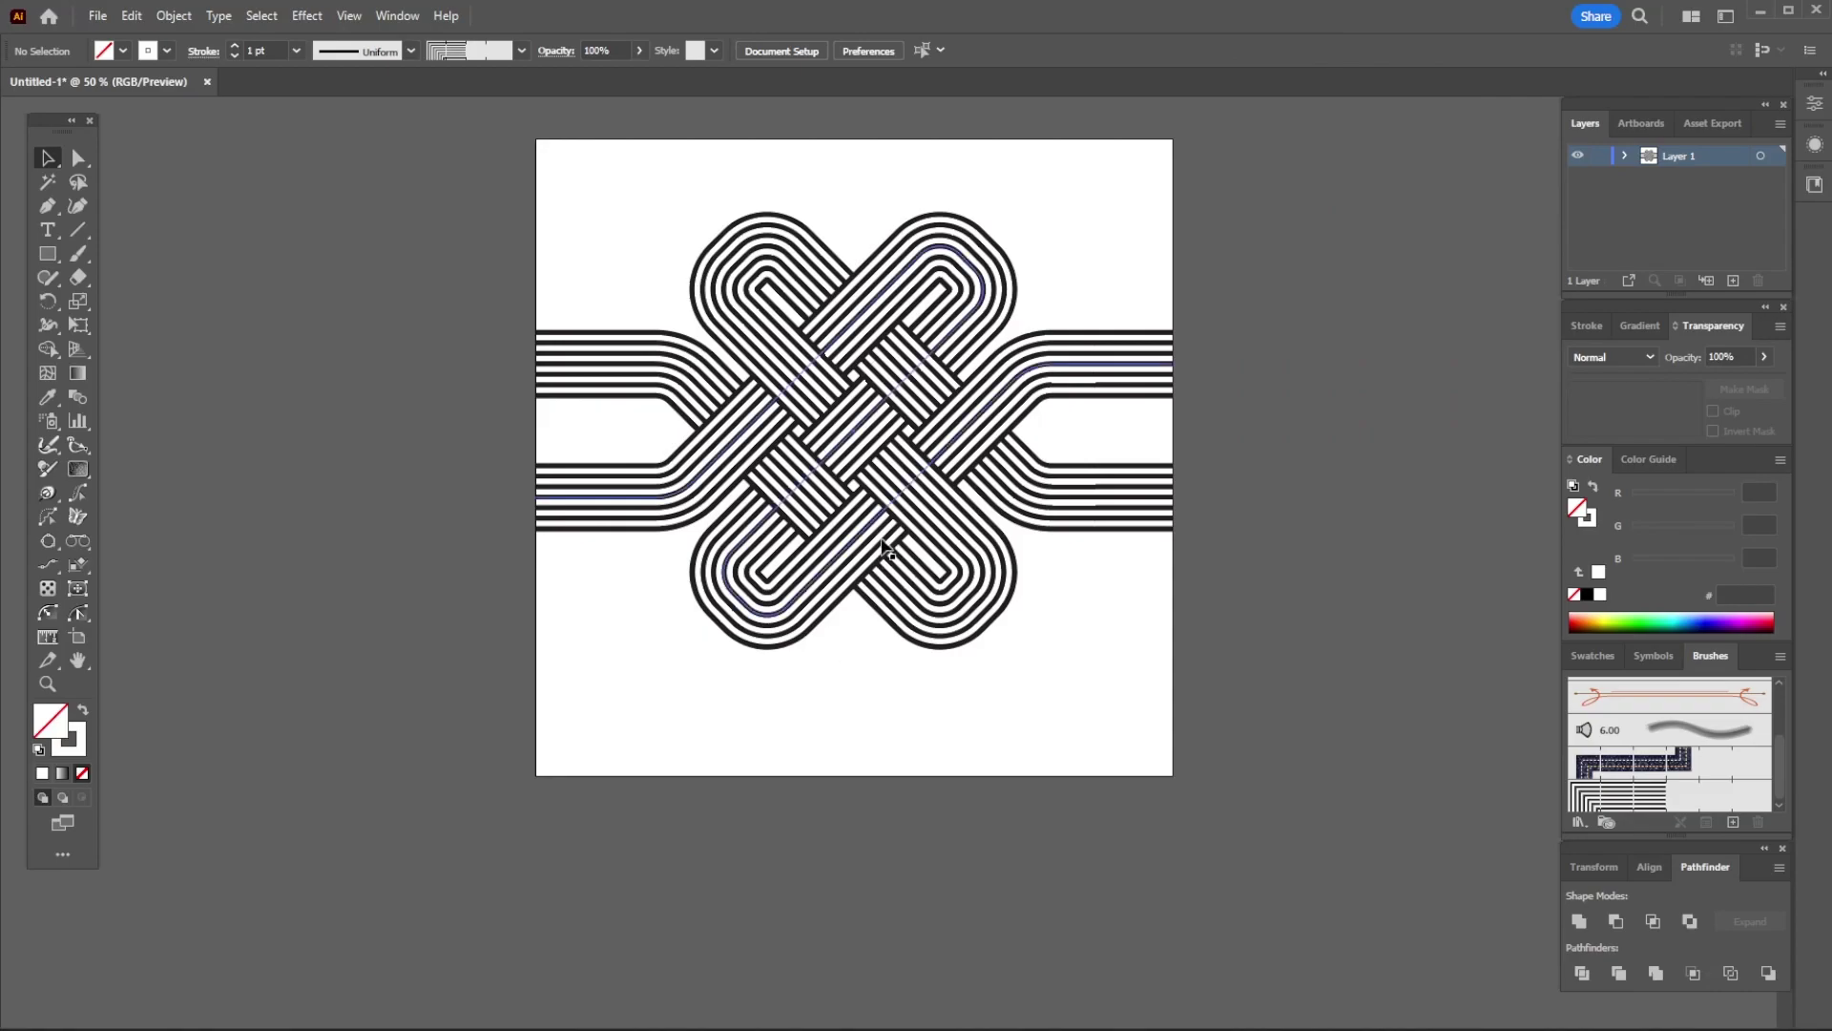
key(z)
drag(634, 785, 1085, 146)
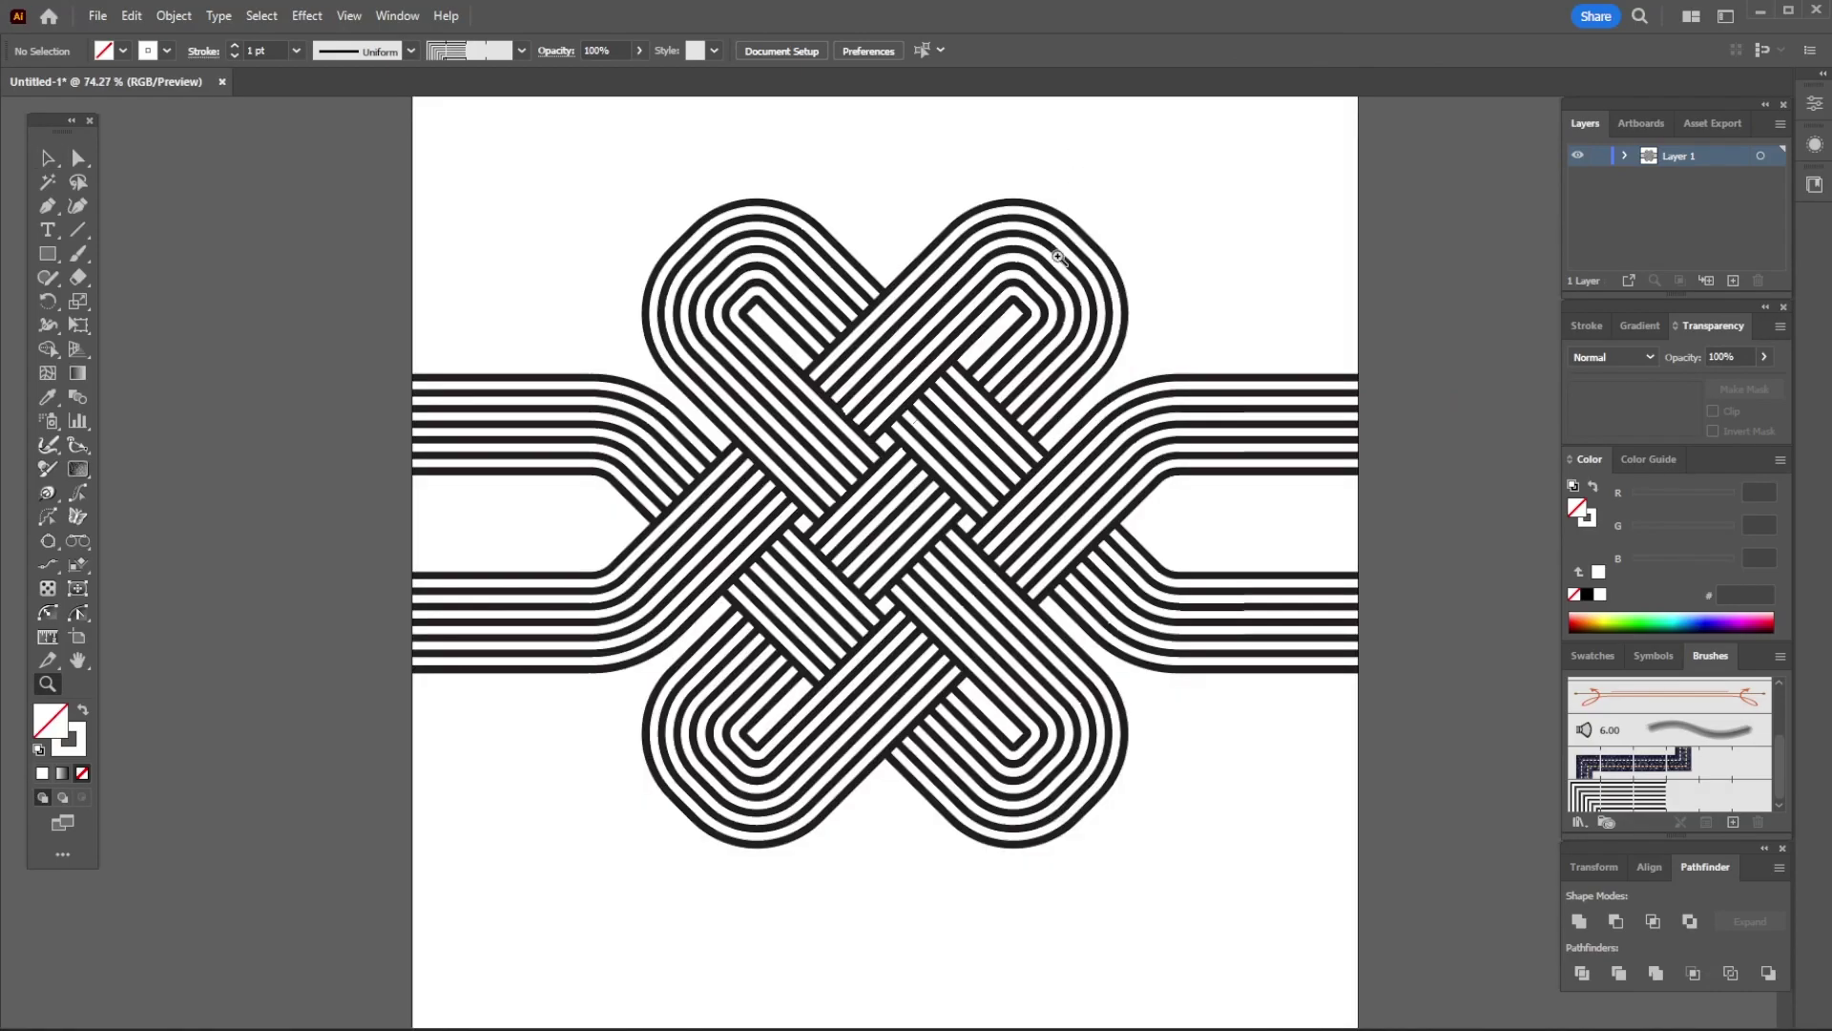
drag(443, 843, 1311, 191)
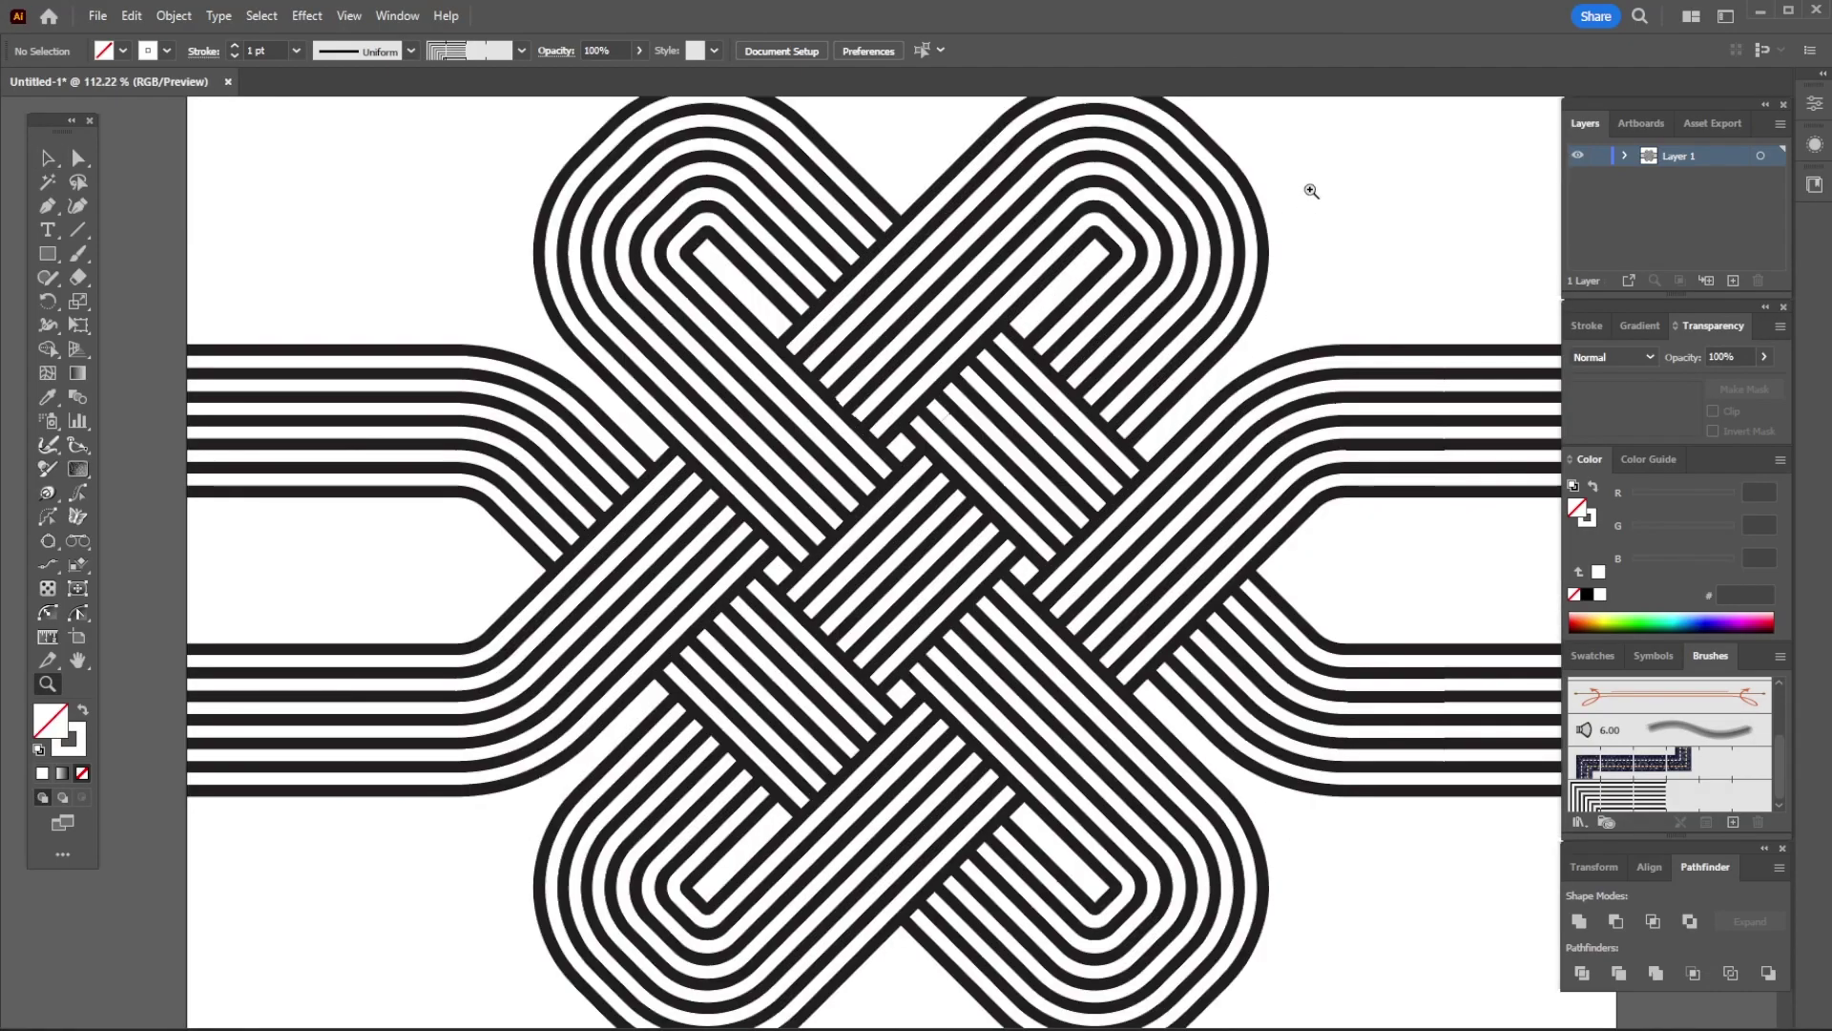
Set up a white gradient fill with no stroke in Multiply blend mode.
click(83, 712)
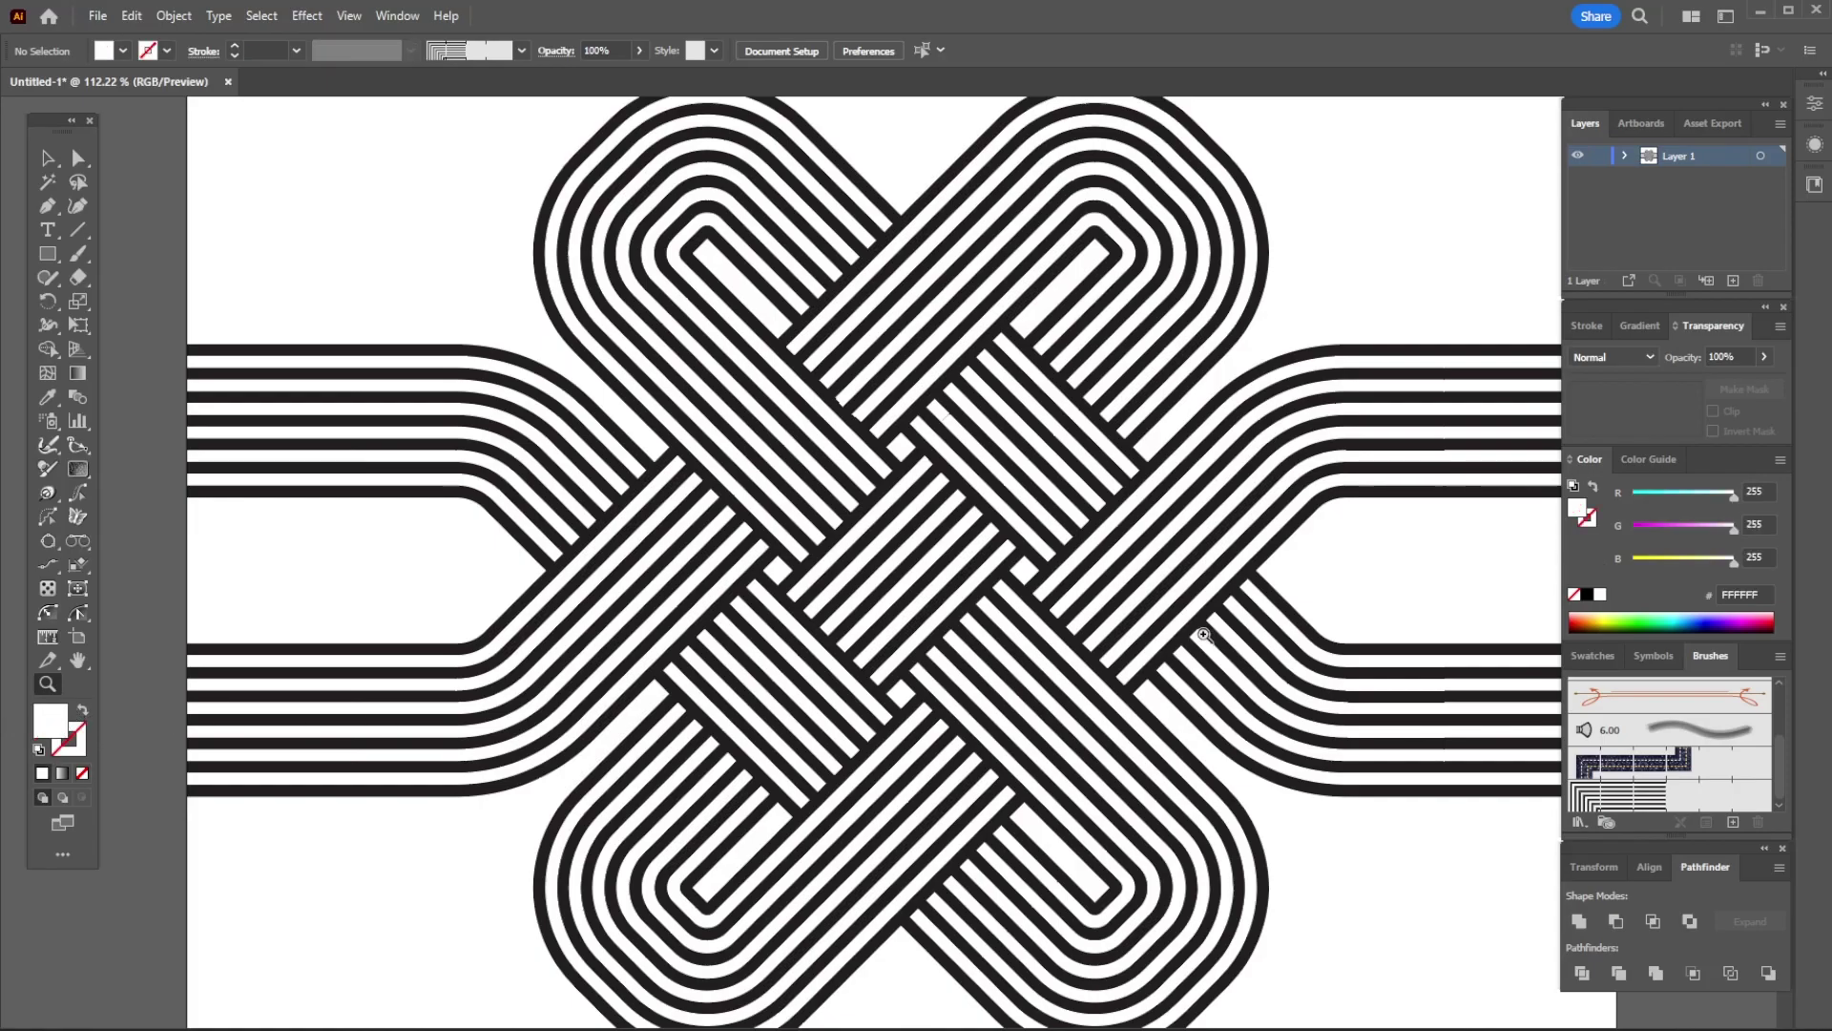
click(1634, 326)
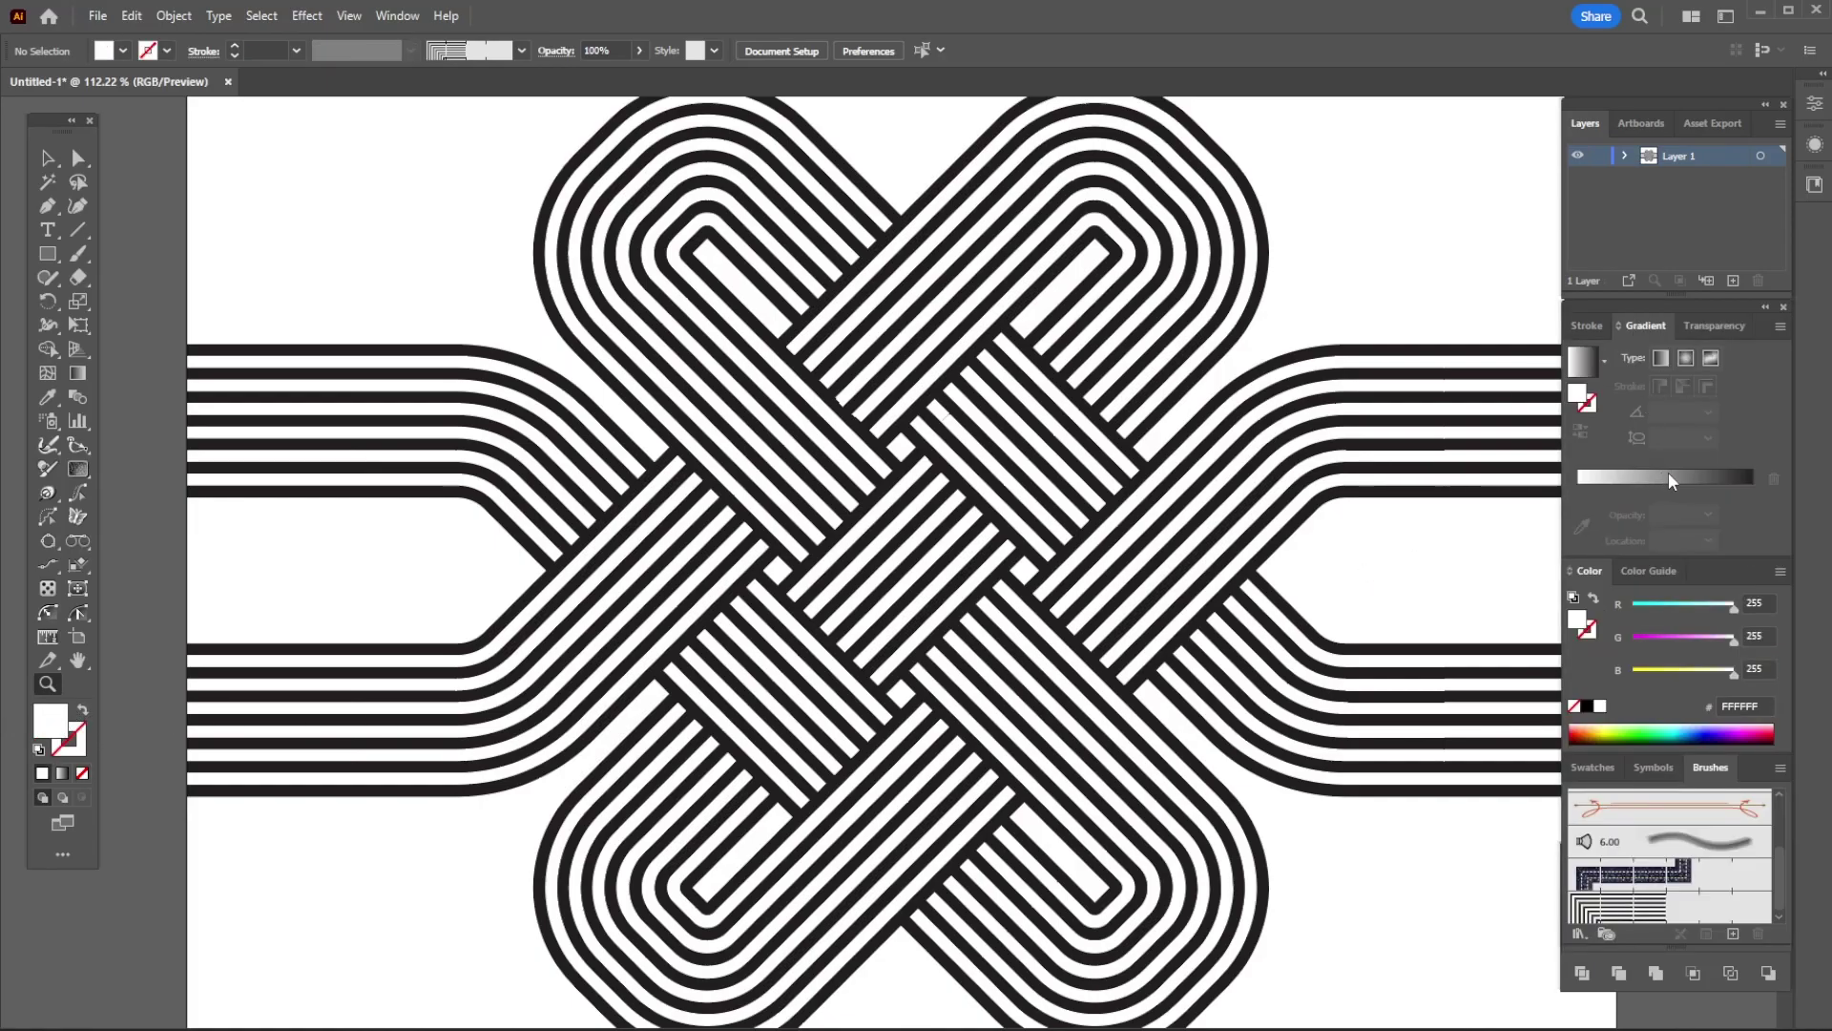
click(1698, 479)
click(1711, 326)
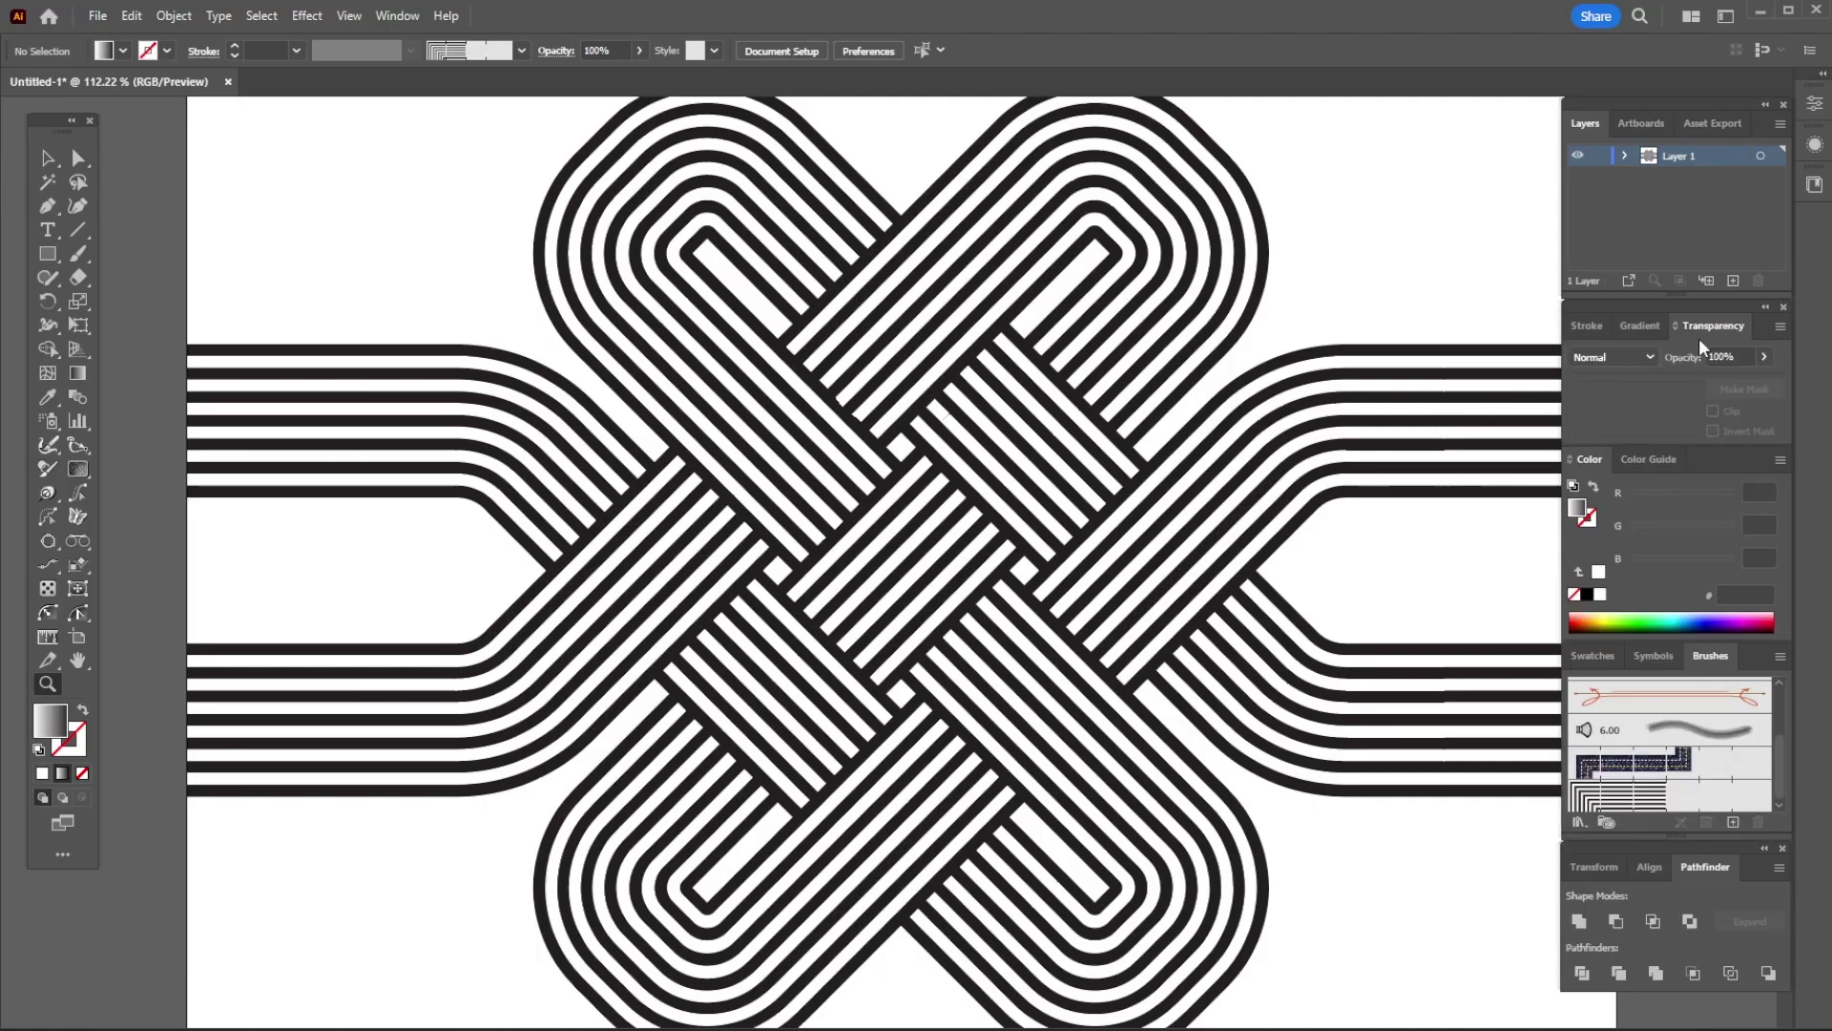
click(1634, 357)
click(1613, 418)
Draw a closed four-point shadow shape over the upper-left crossing and set it to Multiply.
click(669, 450)
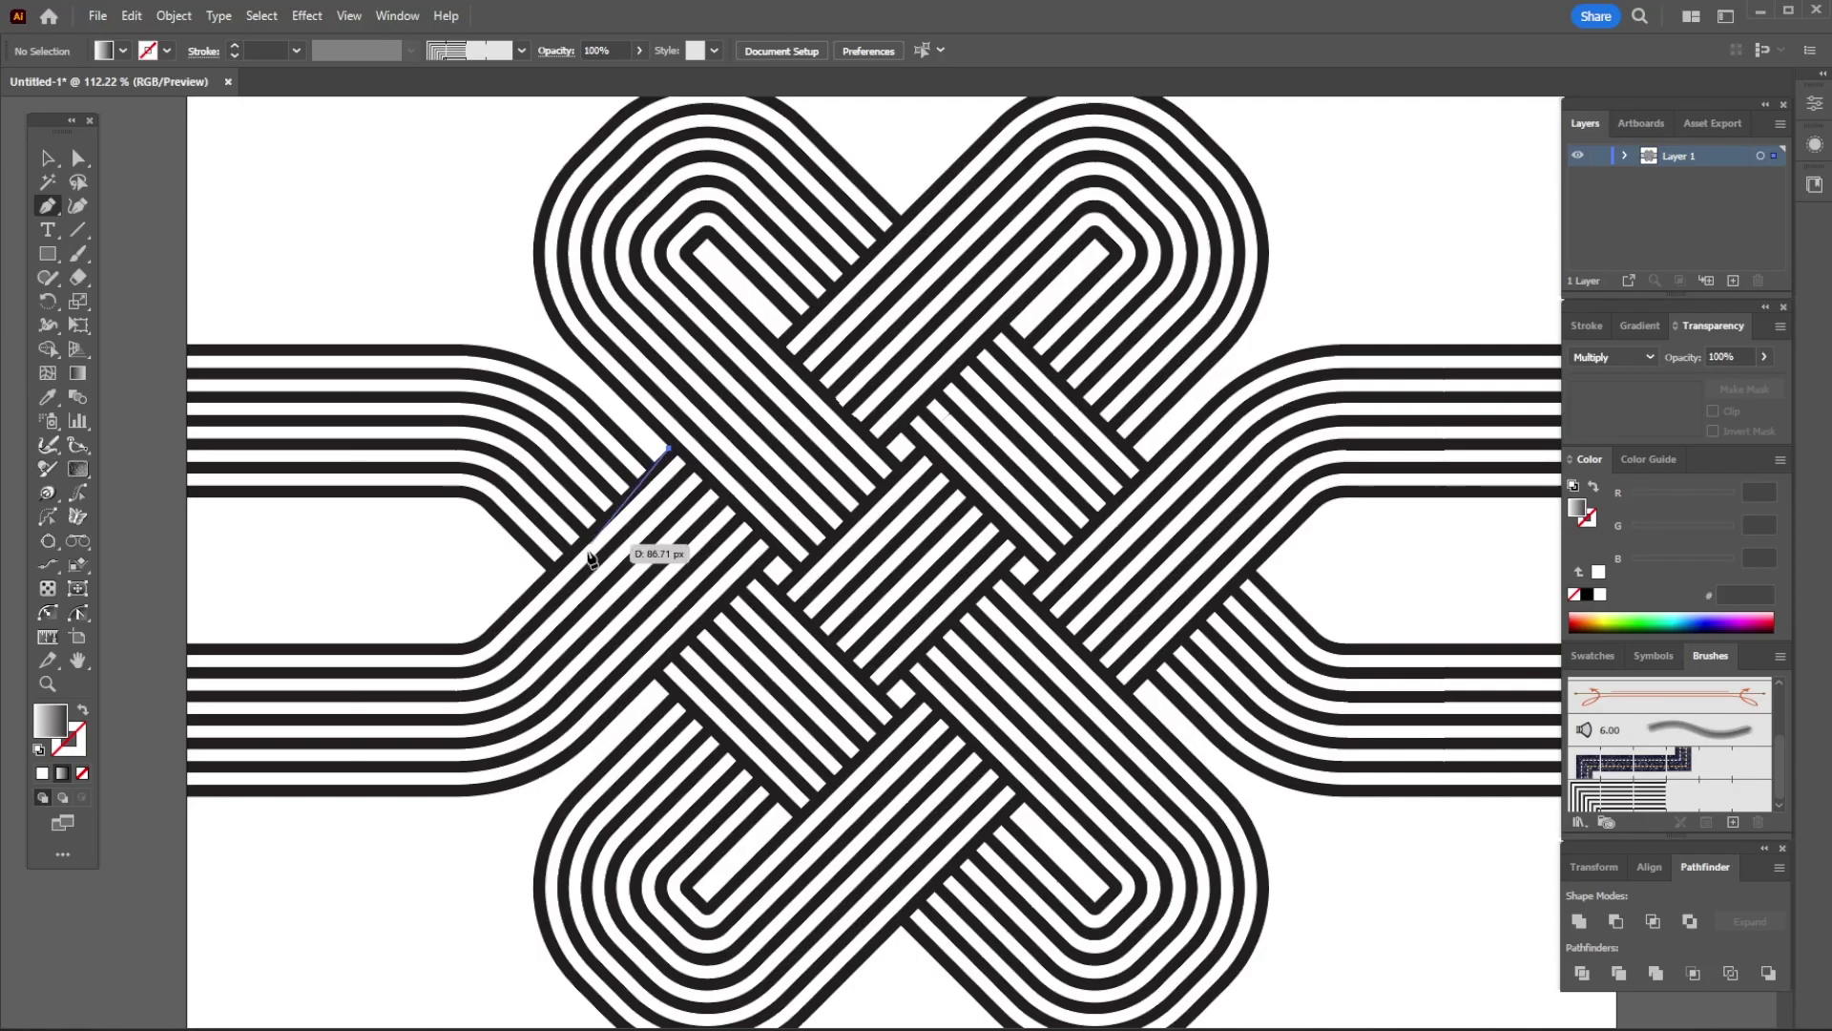
click(534, 587)
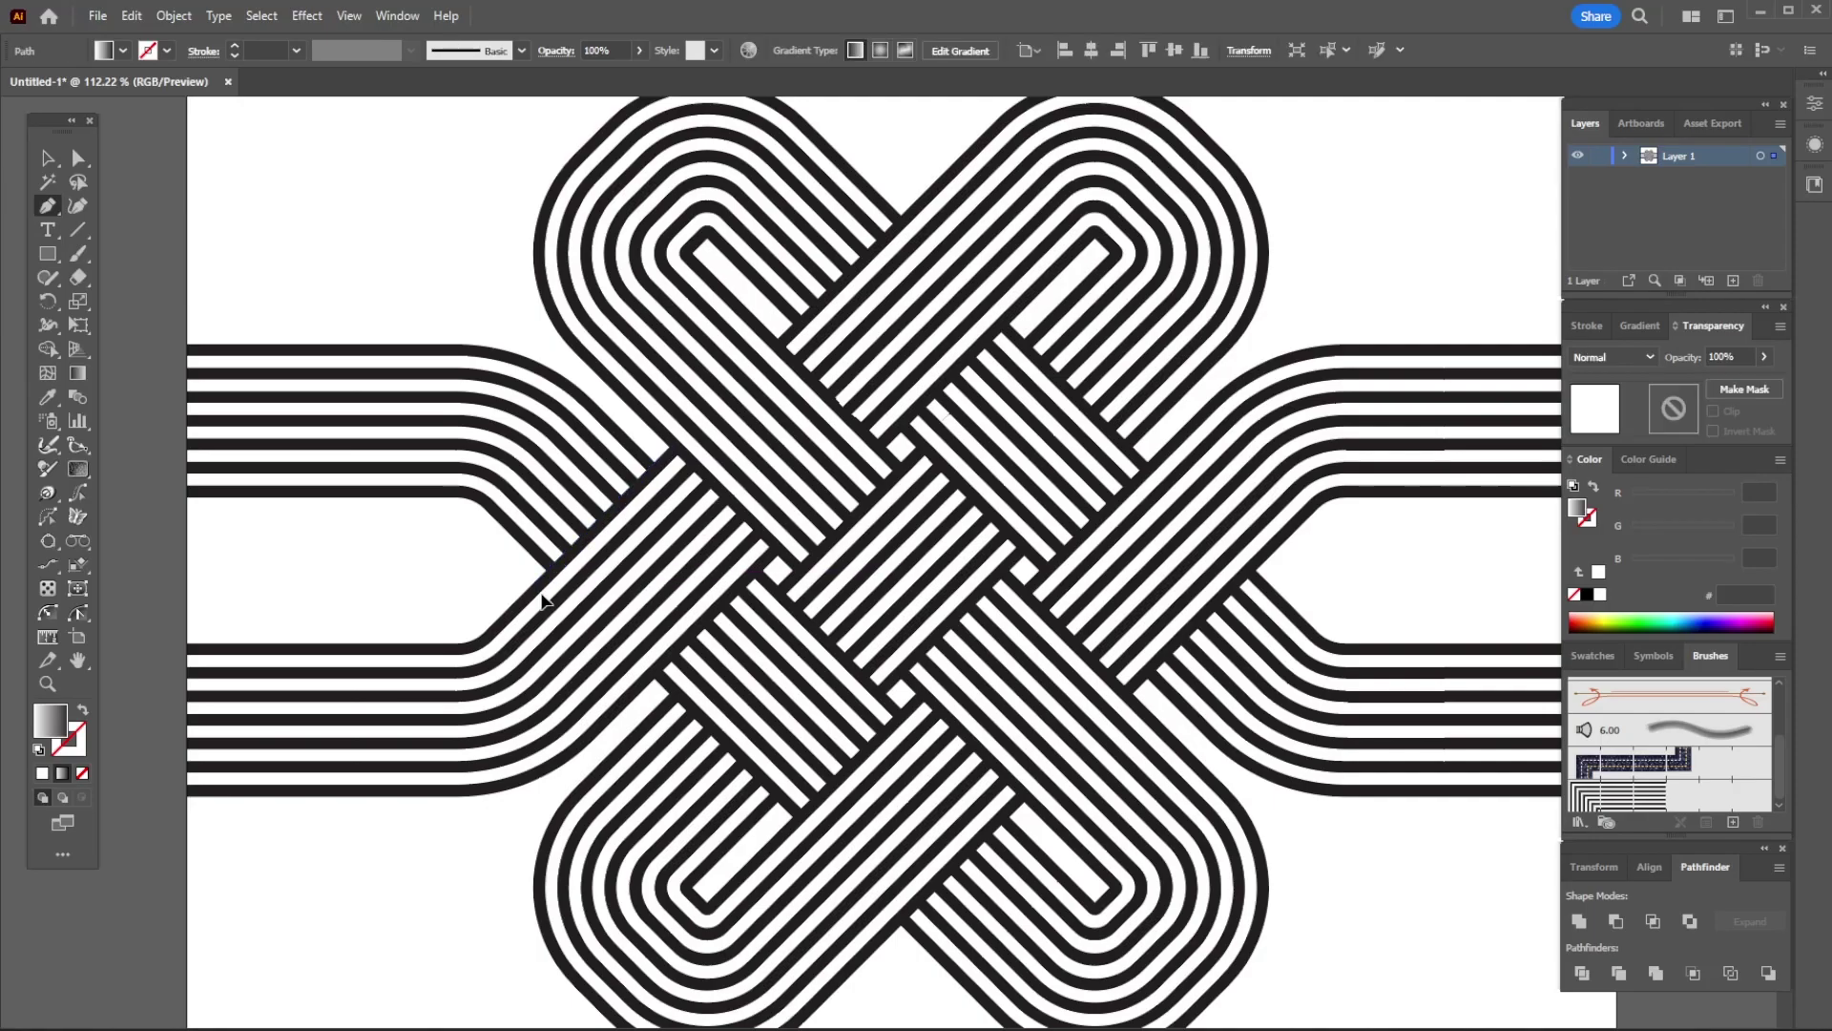
click(640, 689)
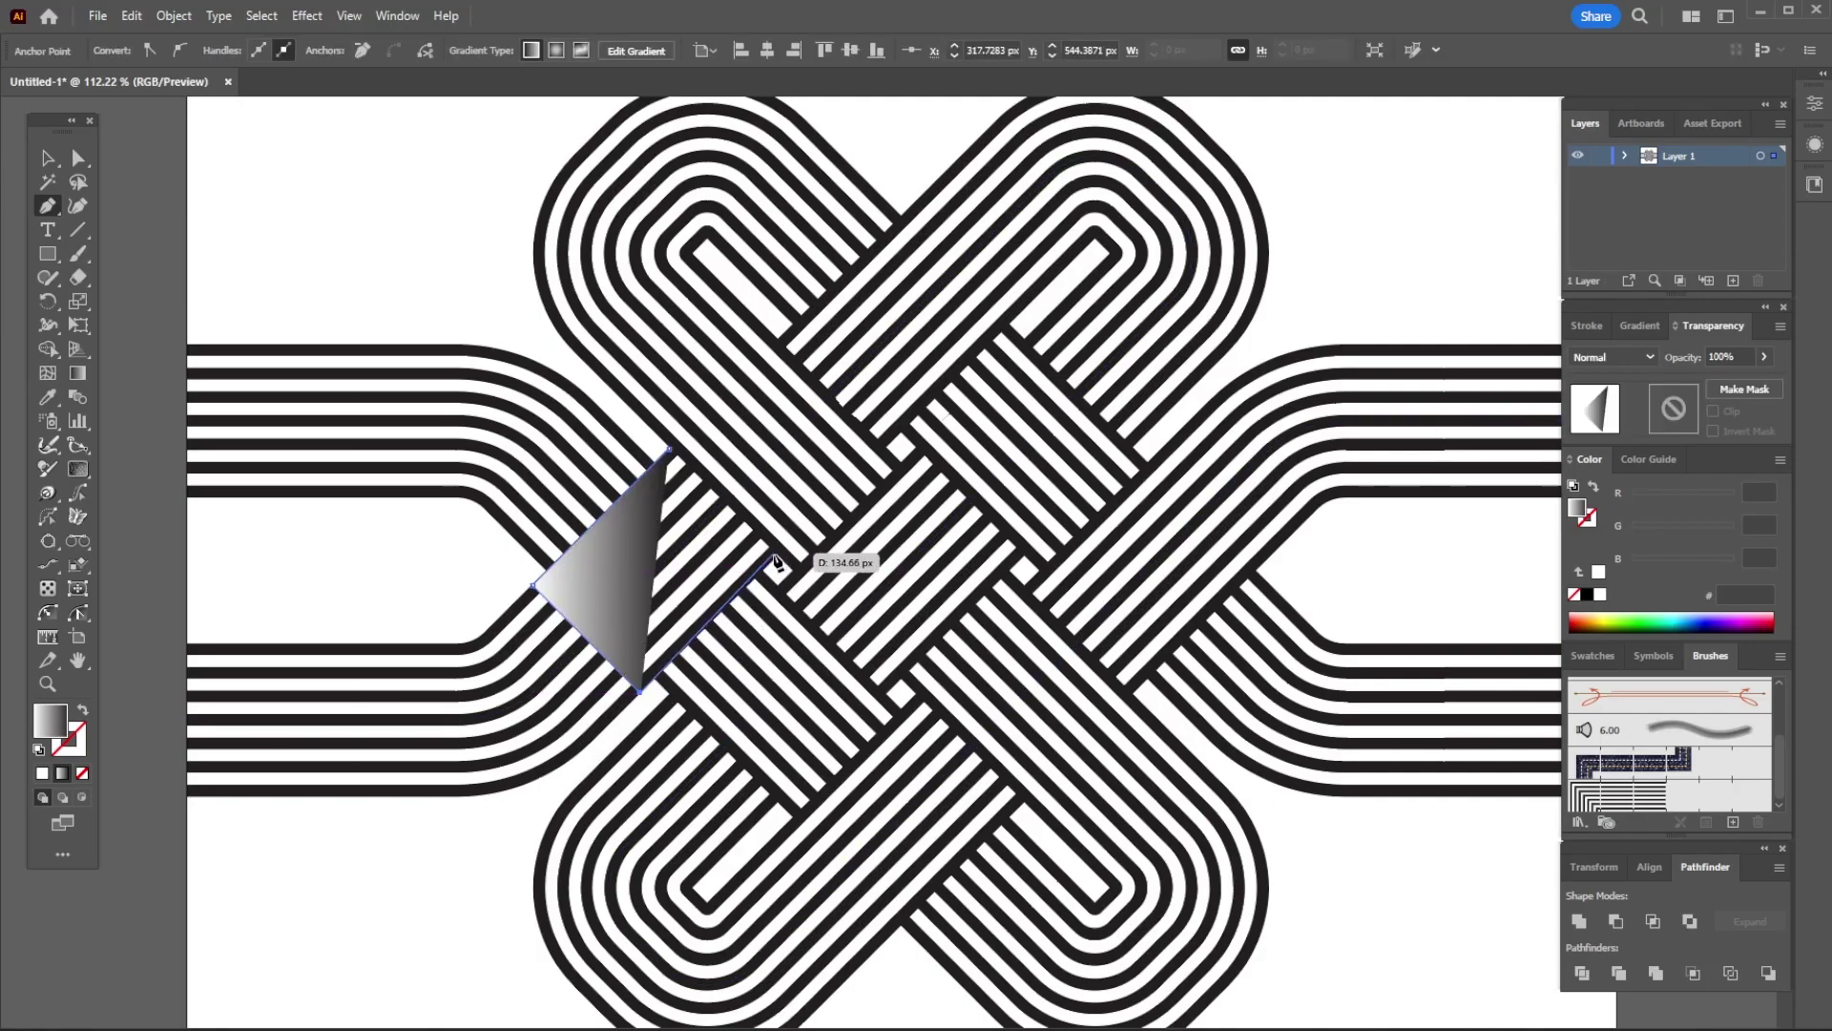
click(778, 551)
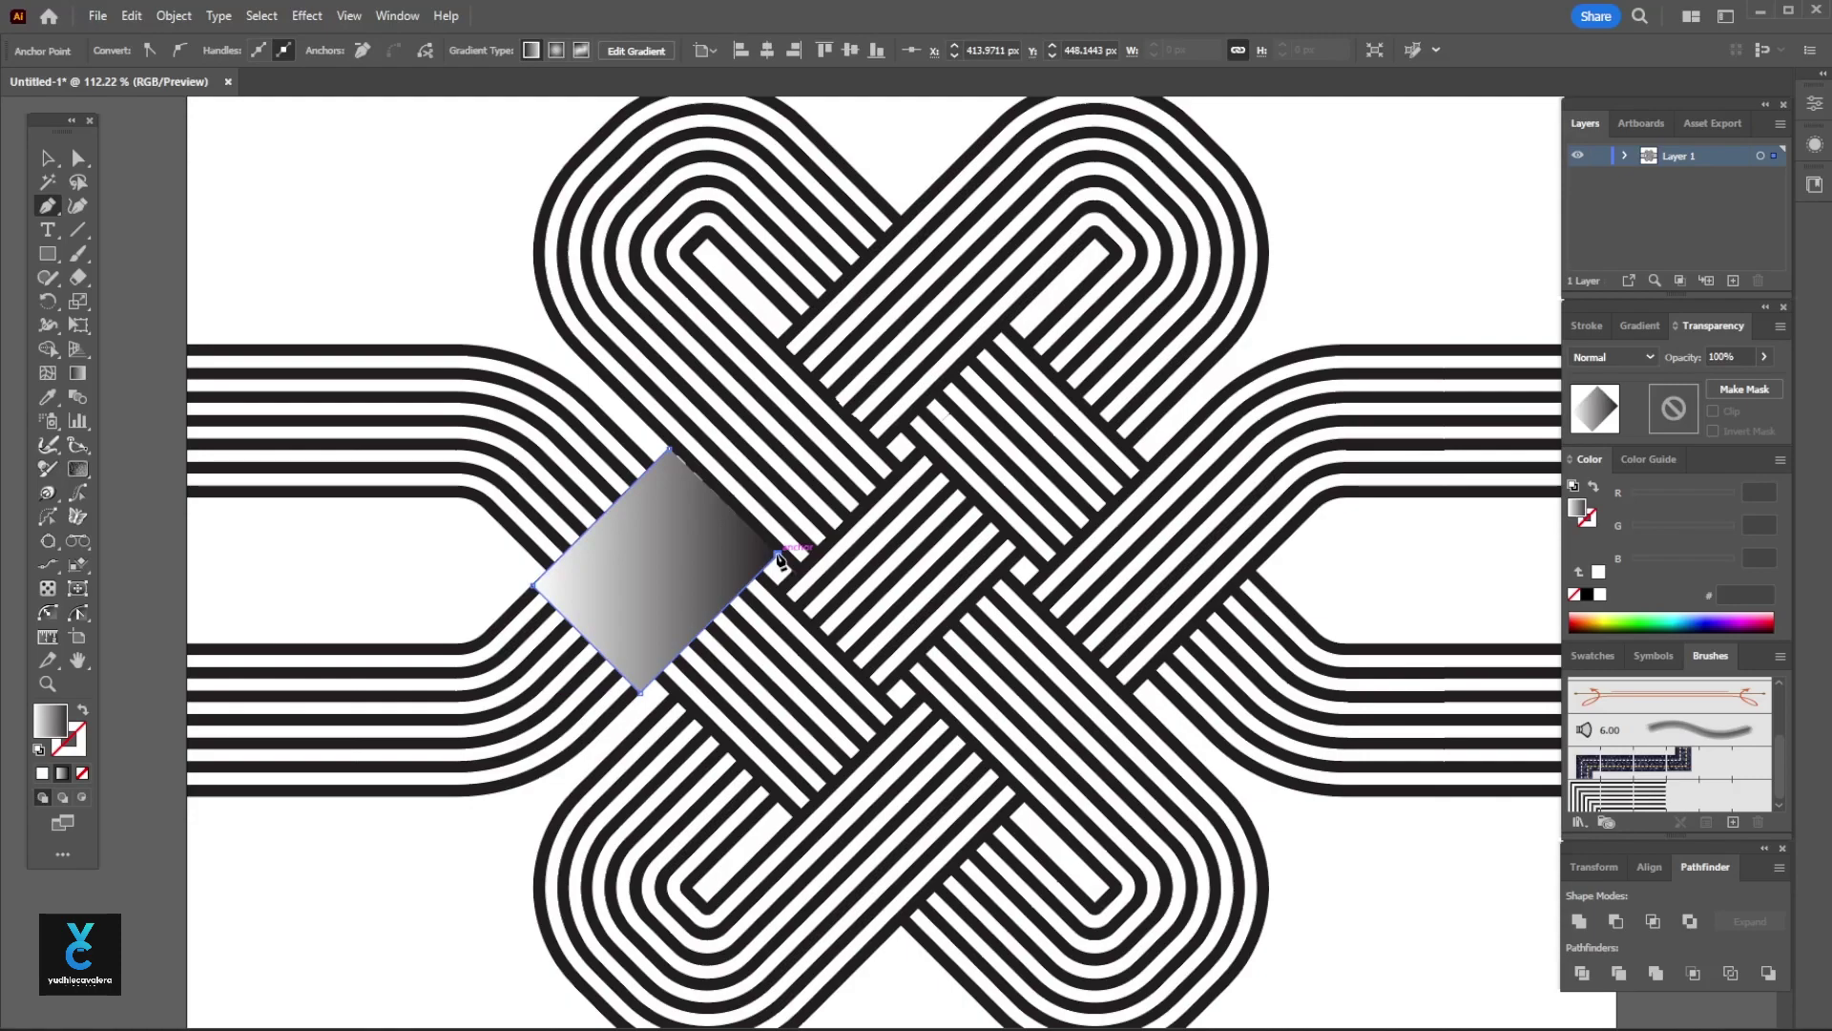
click(672, 451)
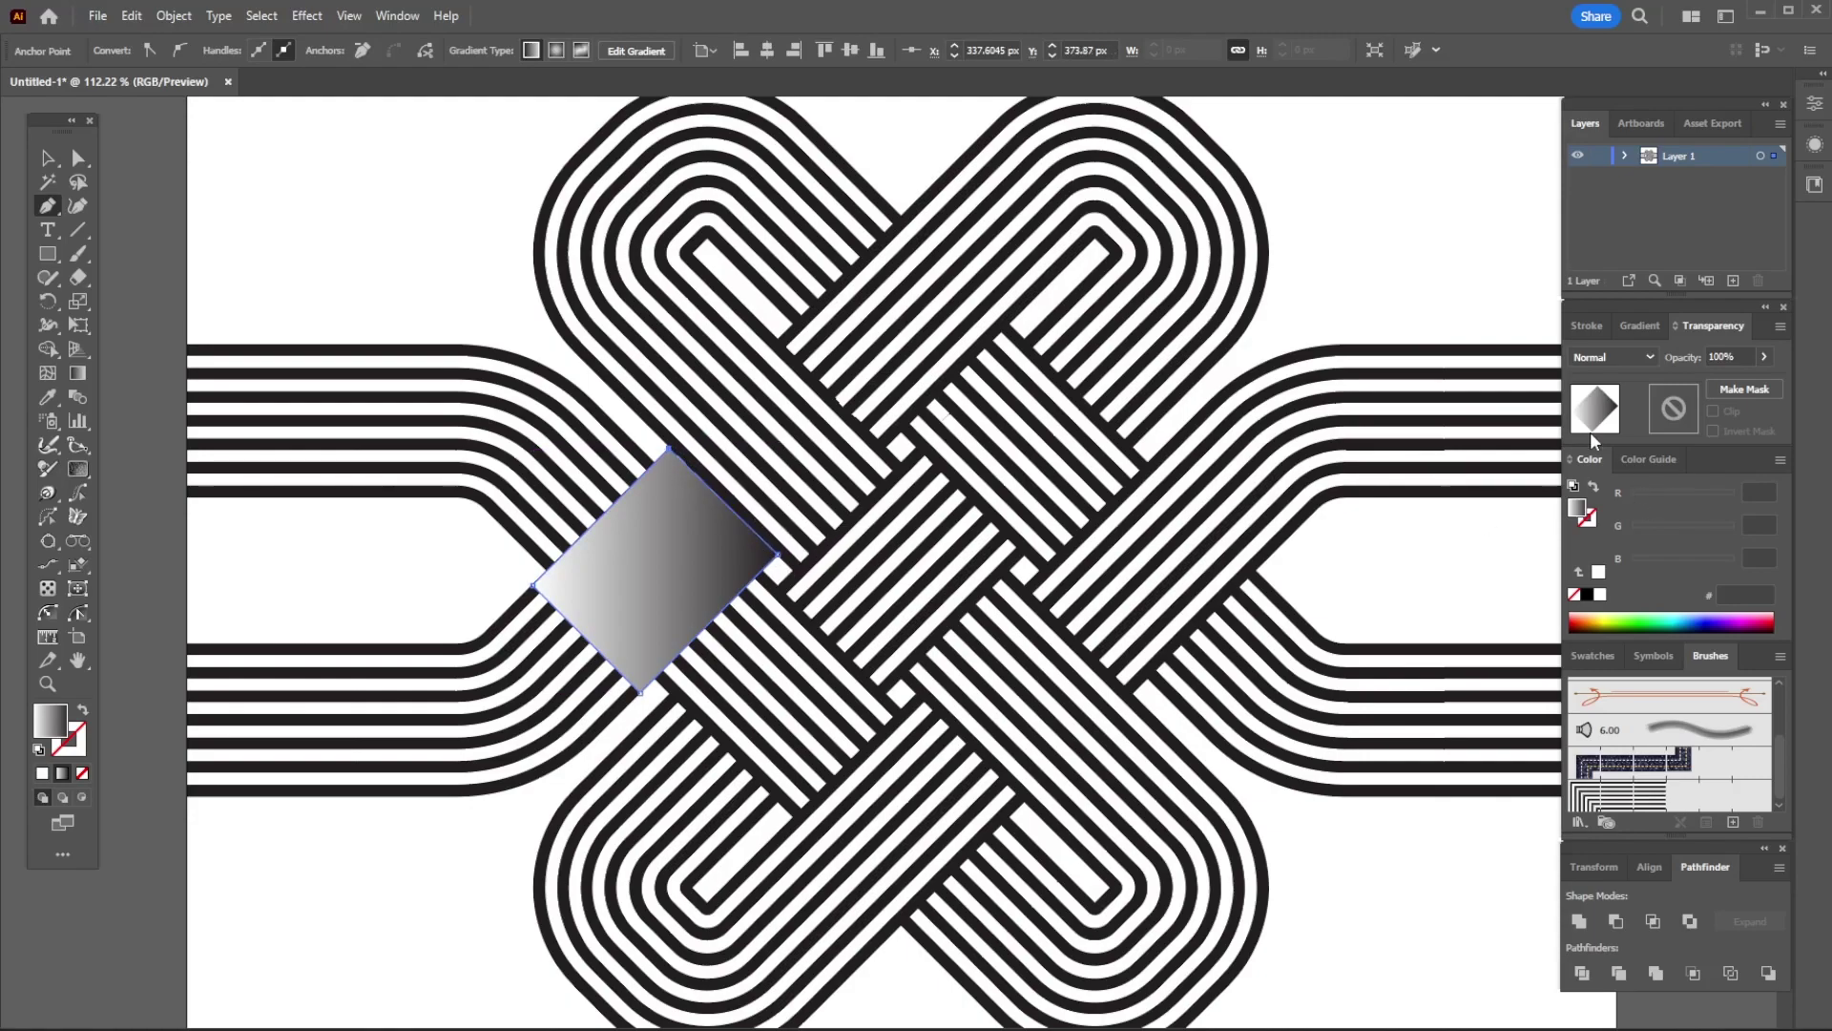
click(1613, 357)
click(1612, 426)
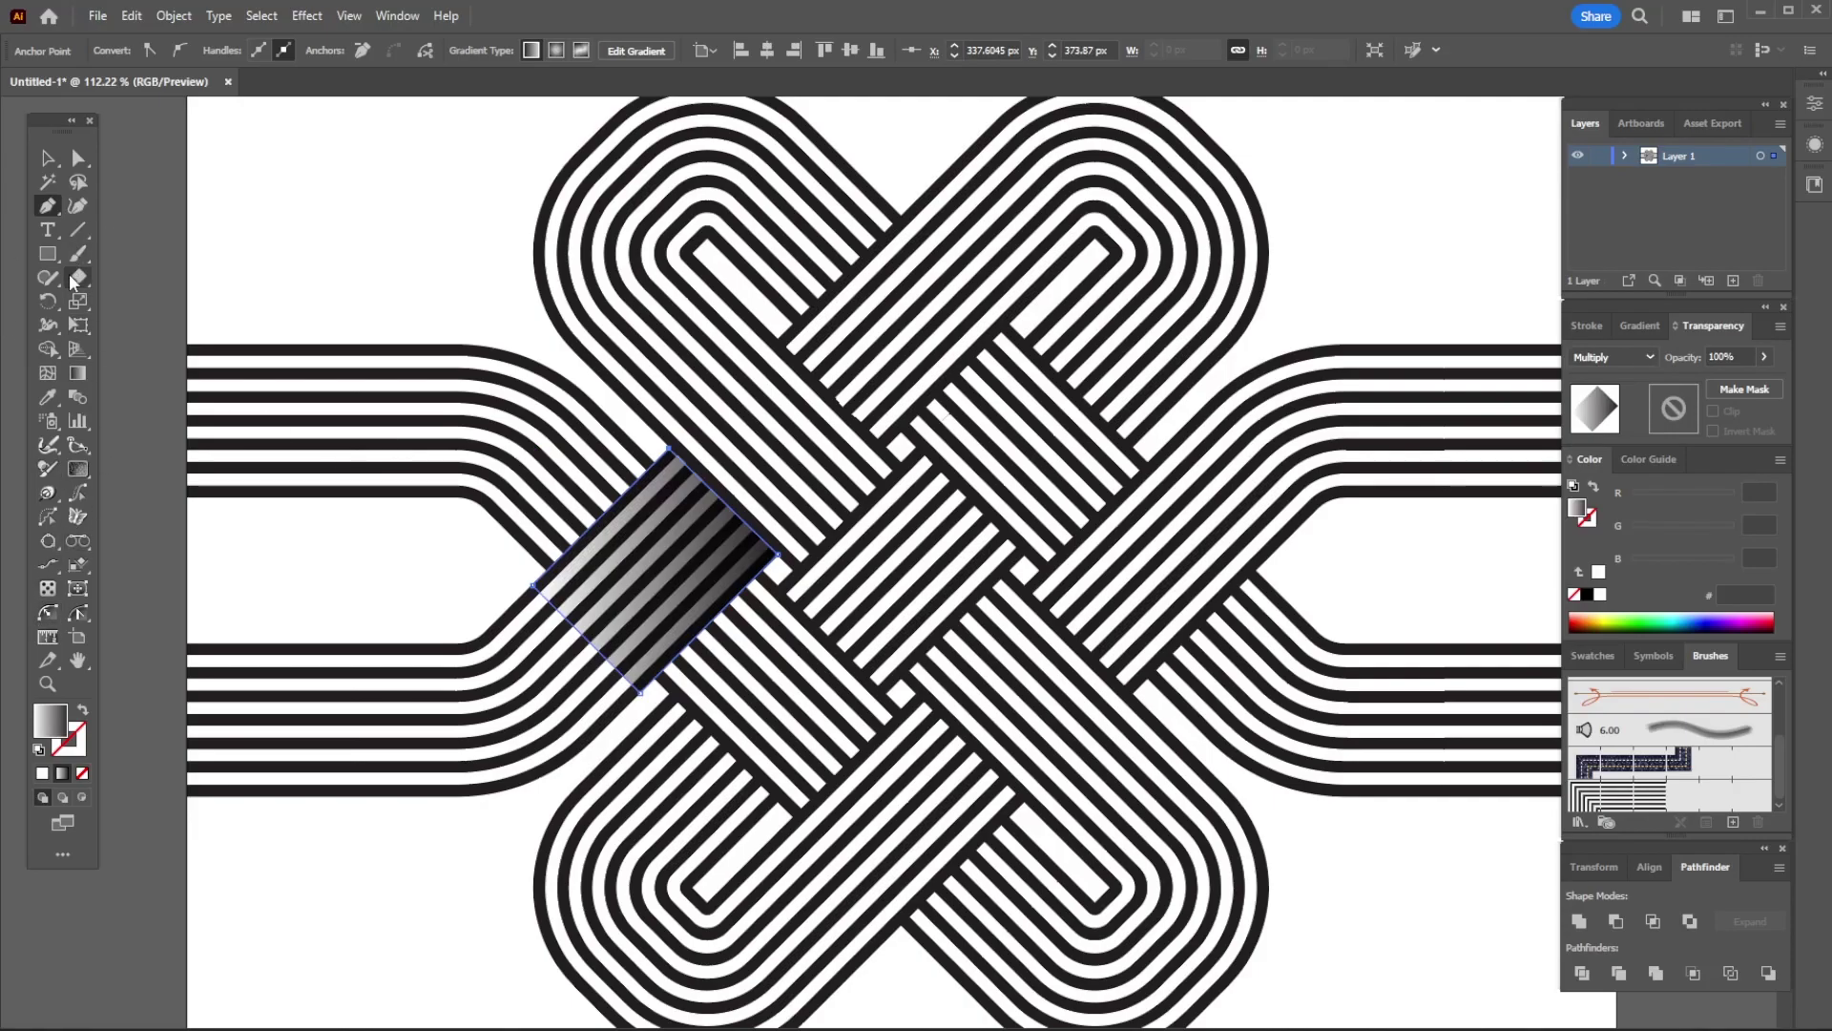
Reverse the gradient to black-to-white, running from upper right to lower left at about -119.6°.
click(80, 377)
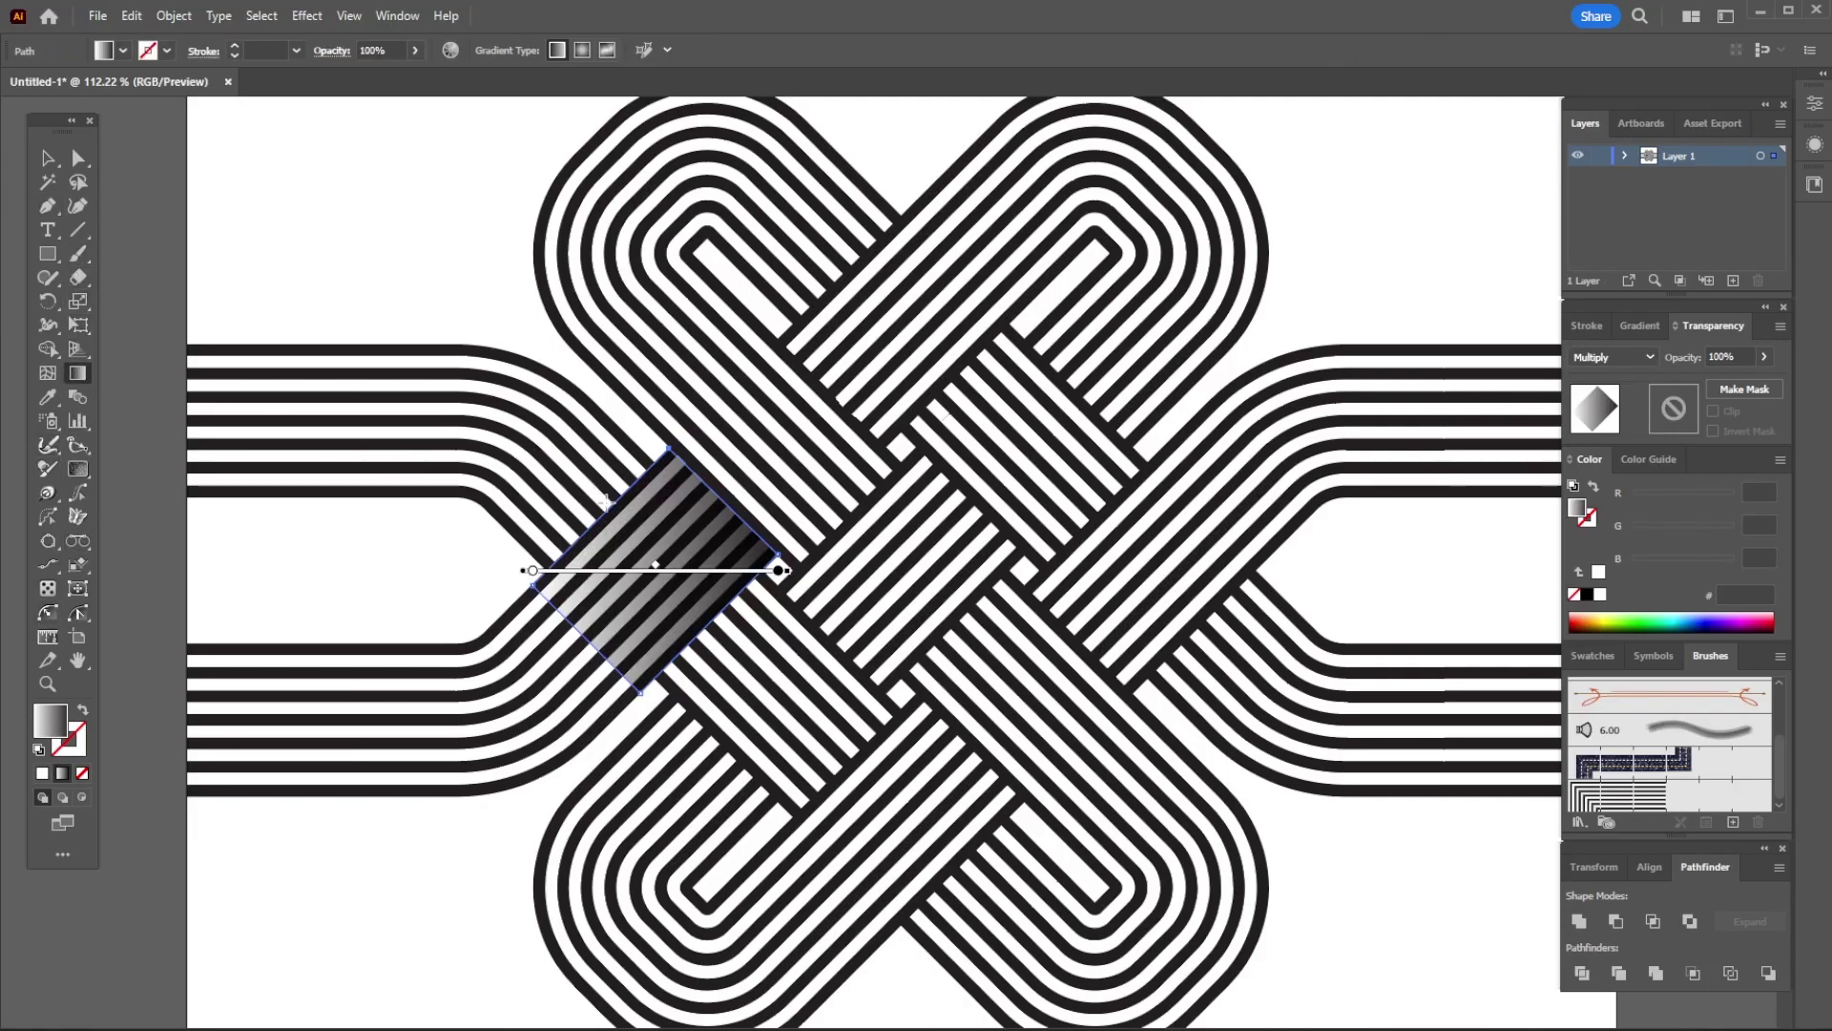
drag(704, 482, 643, 594)
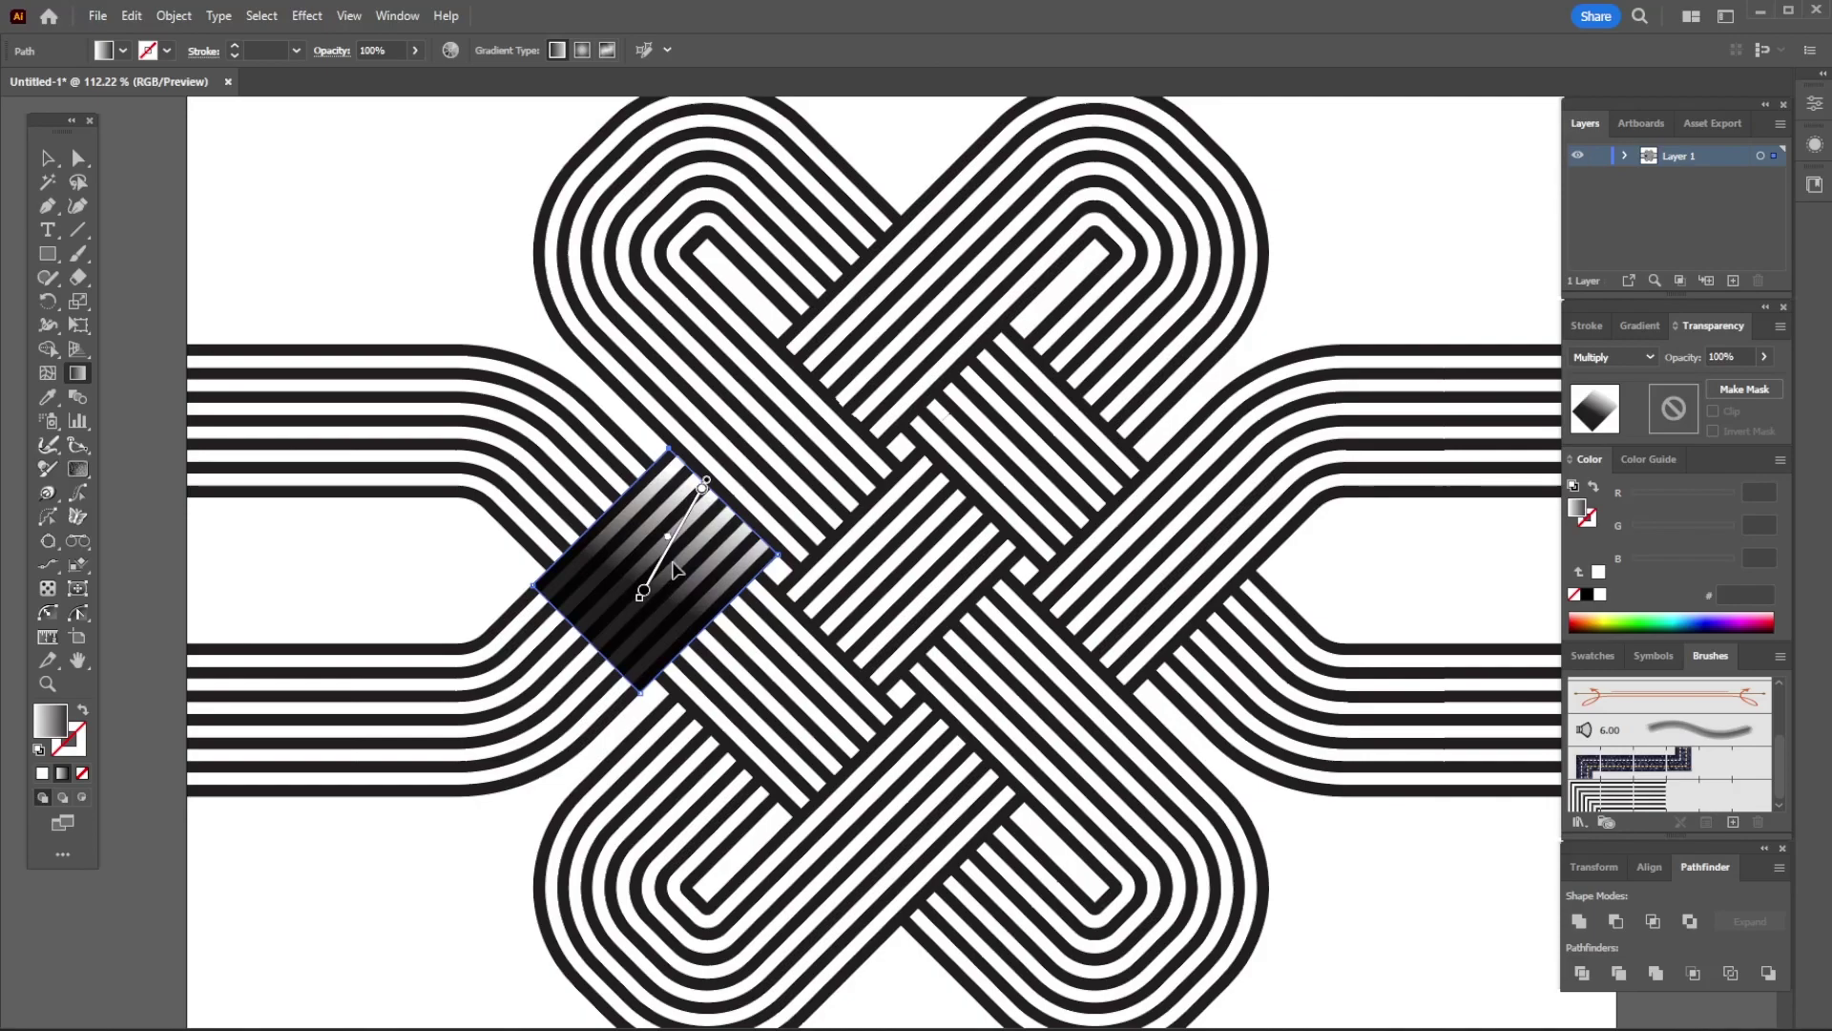
click(1637, 328)
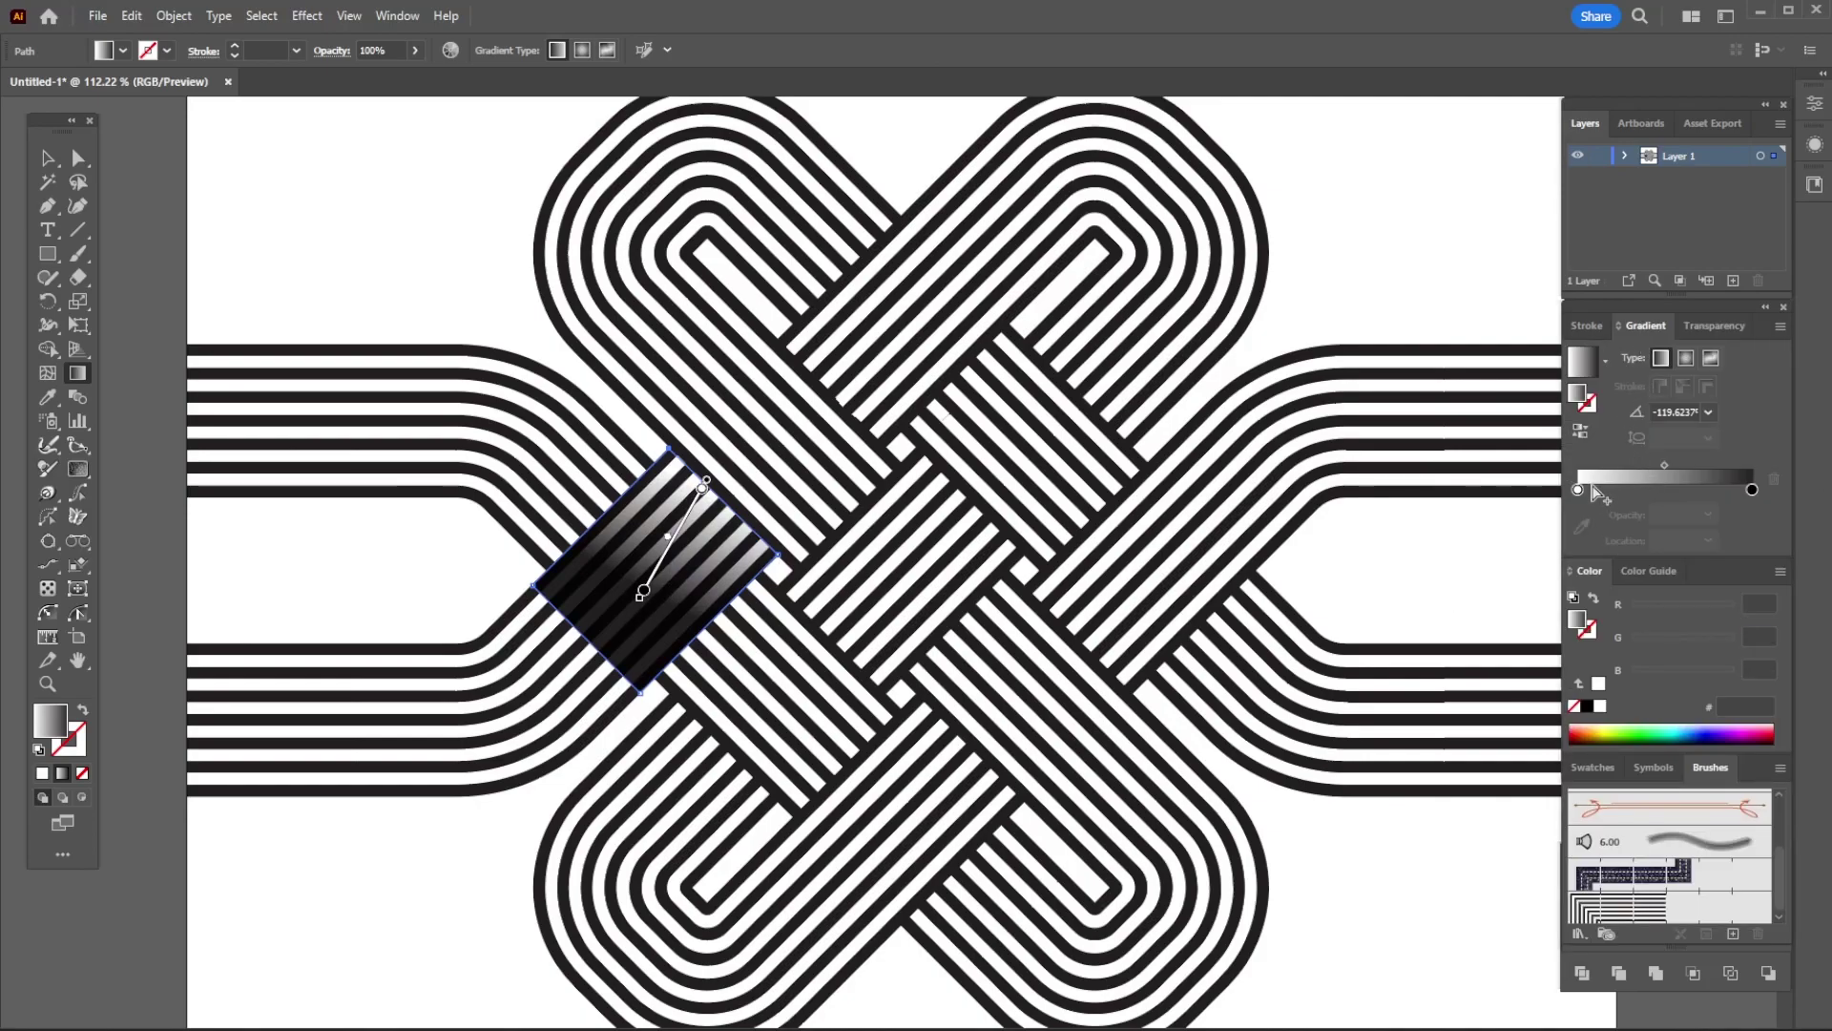
click(1580, 436)
drag(770, 542, 625, 685)
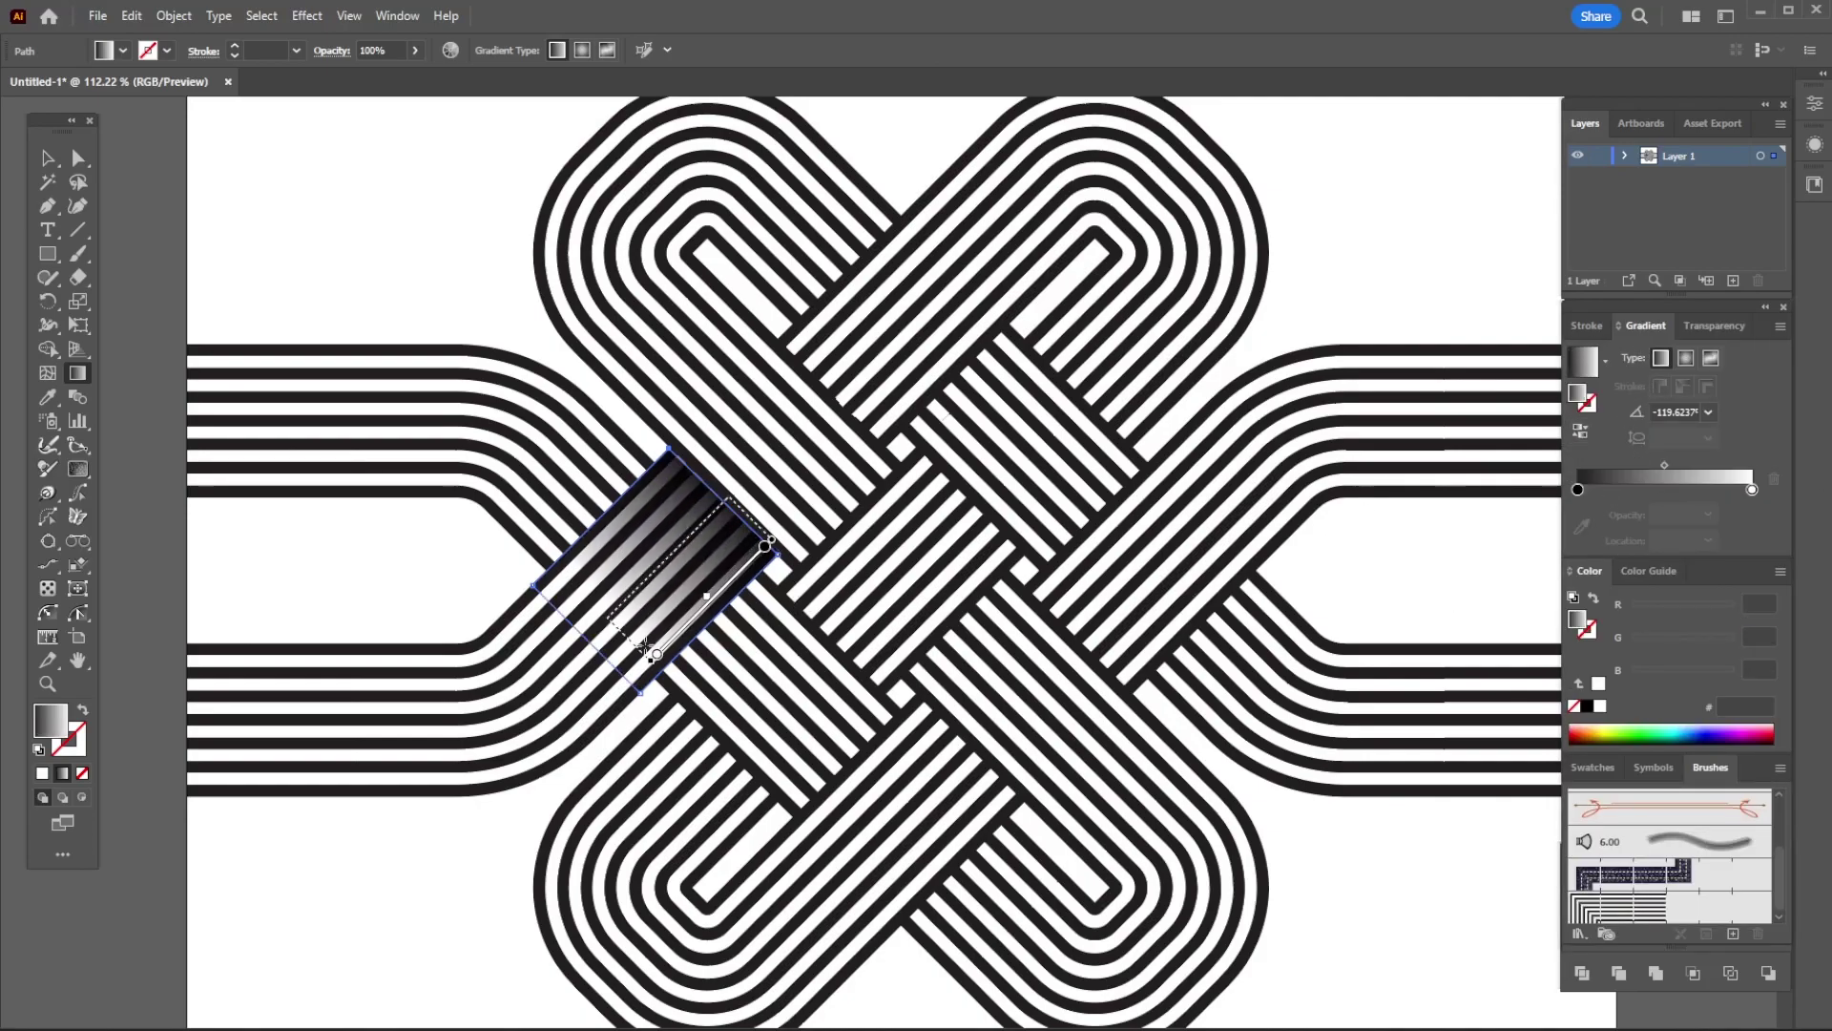
Copy the shadow onto the lower-centre crossing and select it with the upper-left shadow.
key(ctrl+shift+a)
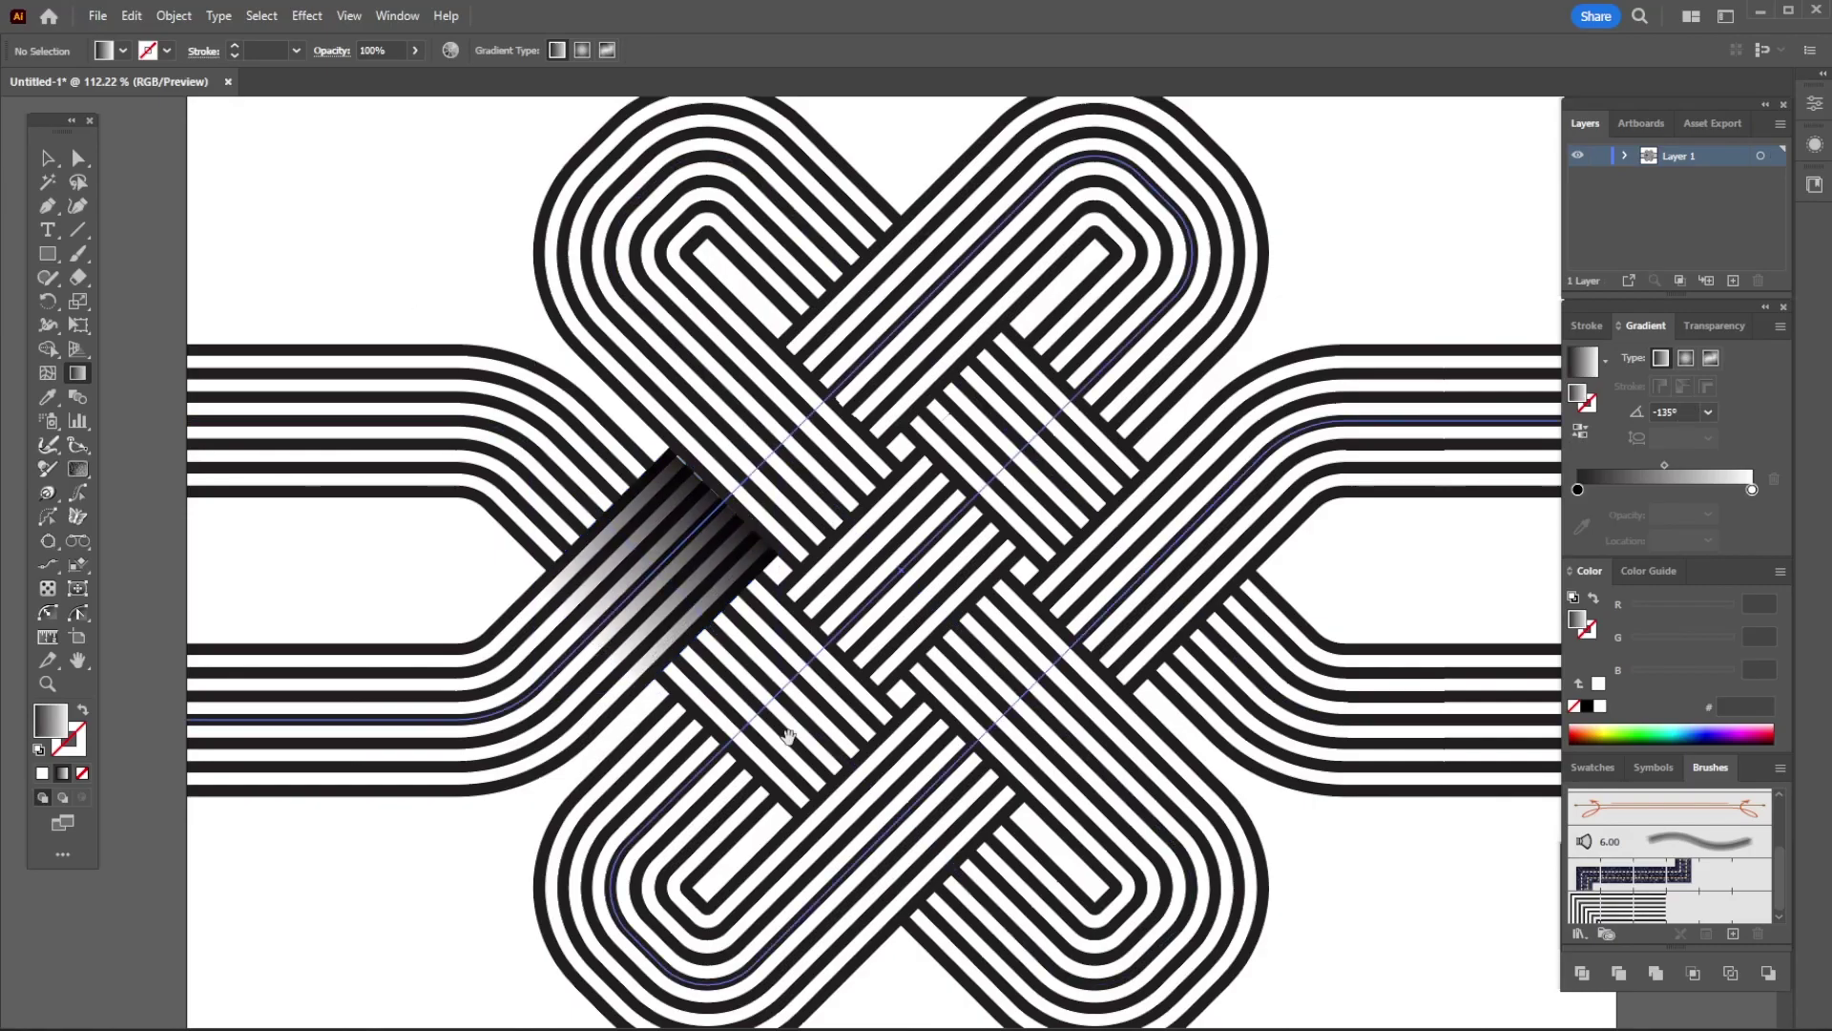
scroll(684, 498, down, 3)
click(898, 645)
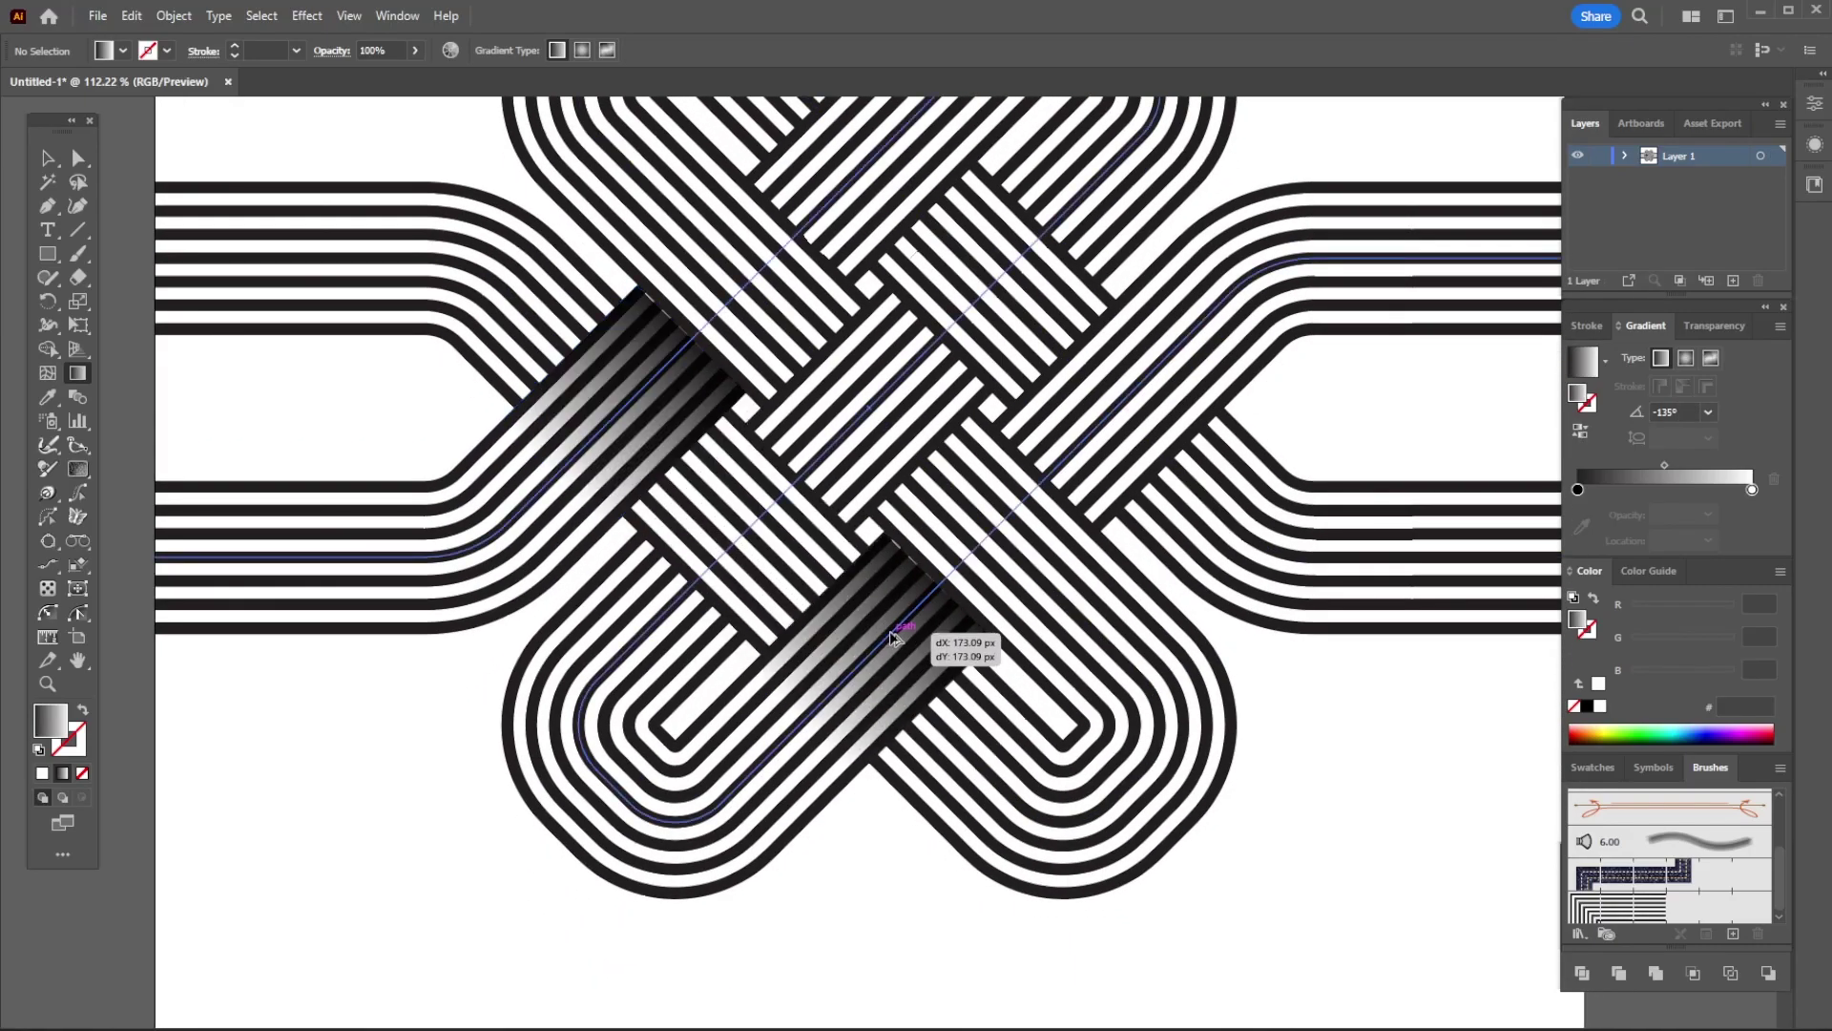
shift+click(613, 421)
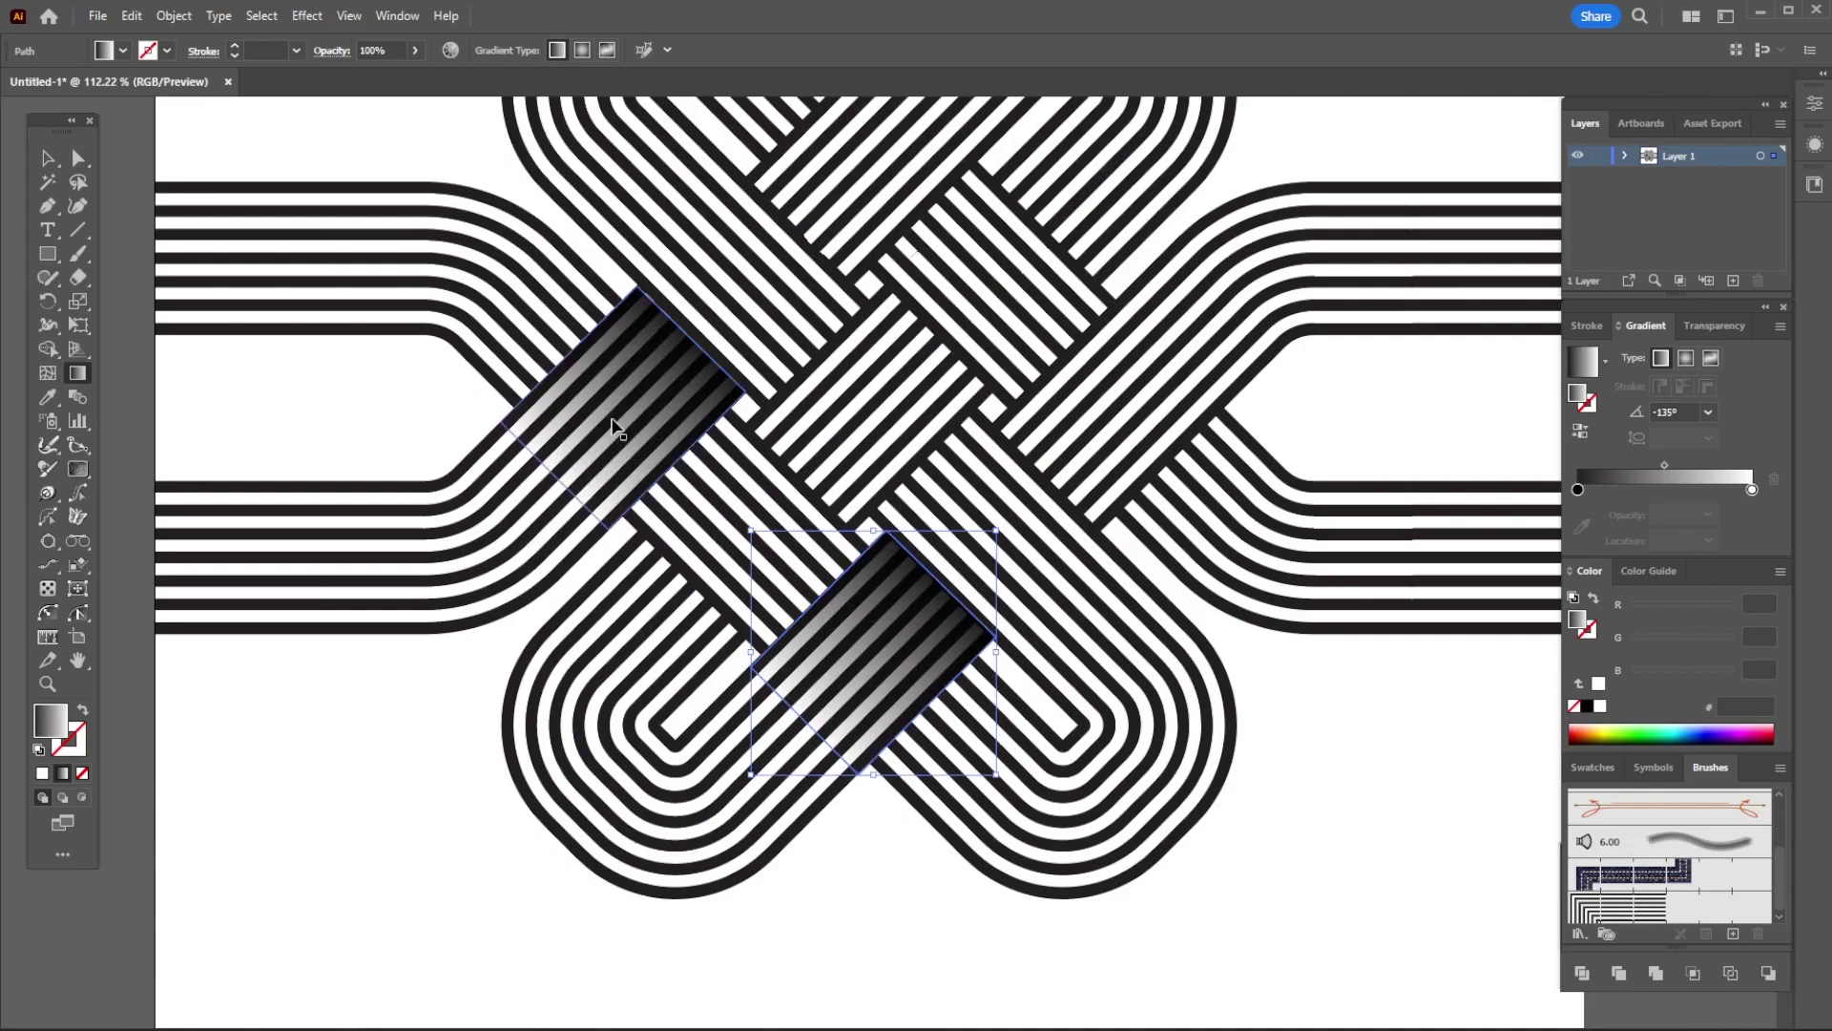
drag(824, 576, 813, 542)
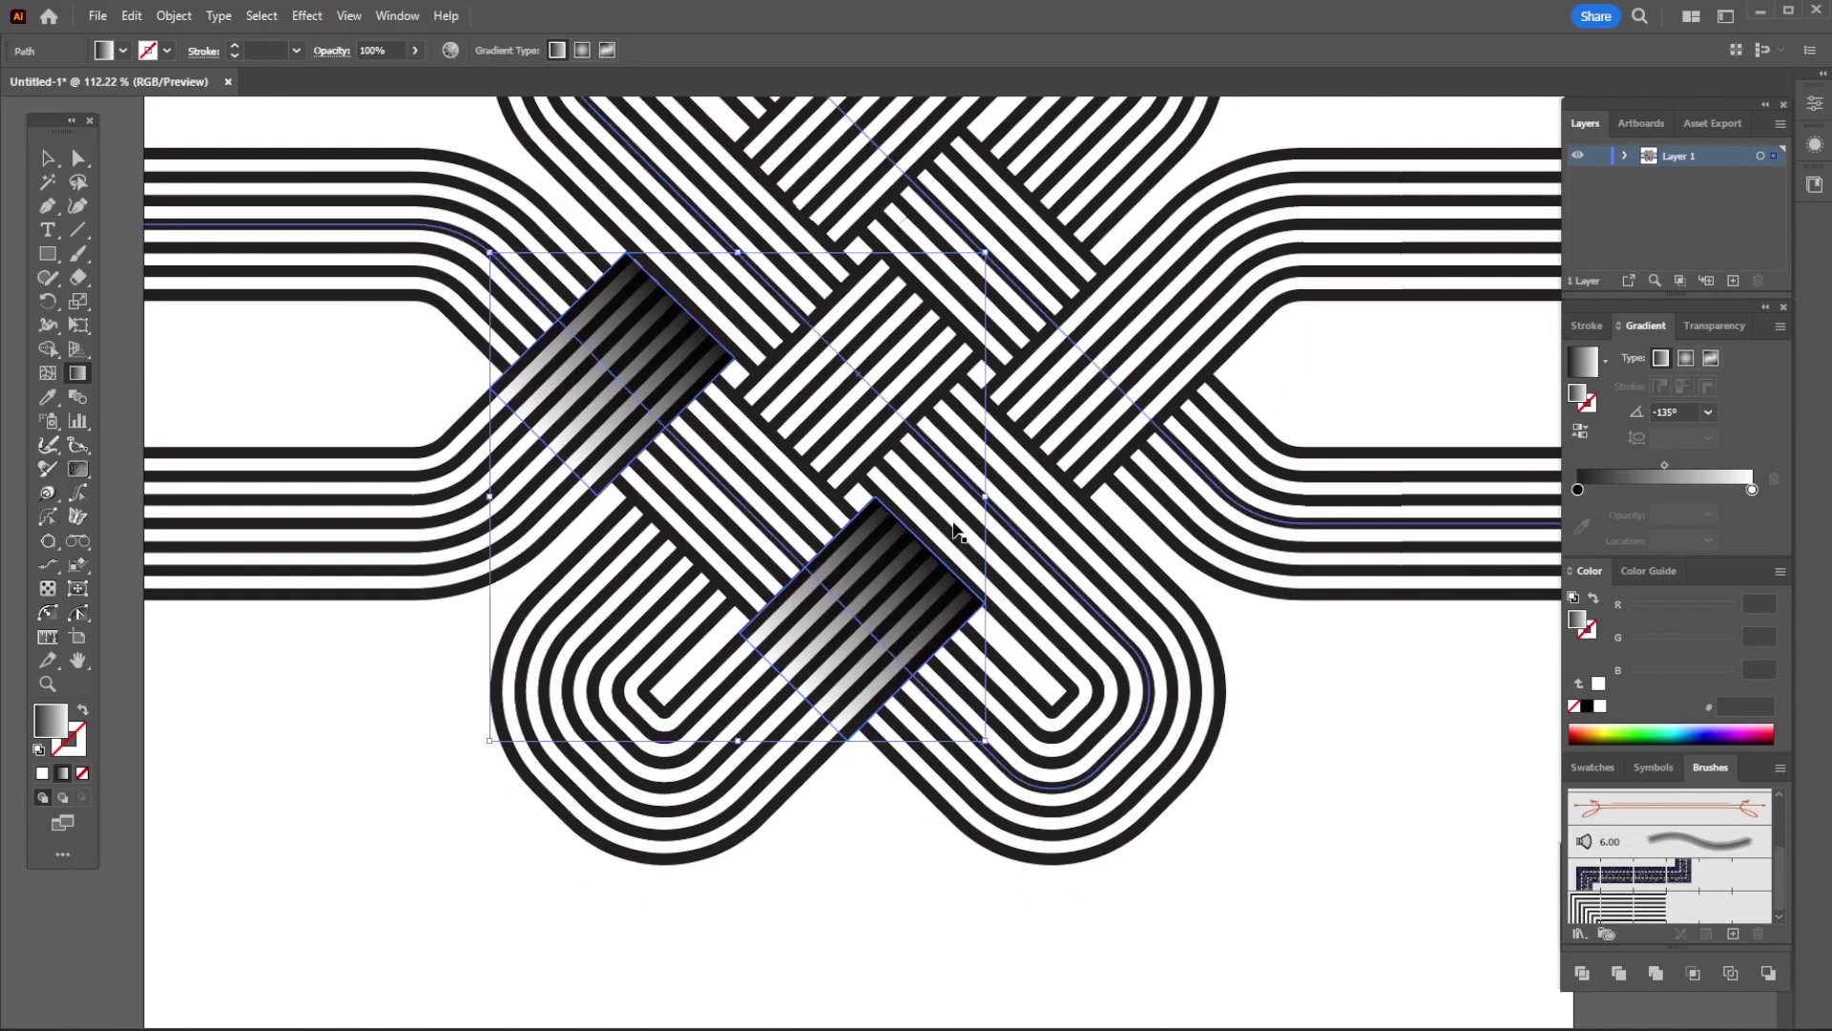
Paste the two shadows in front, rotate the copies 90°, and move them onto other crossings.
click(134, 19)
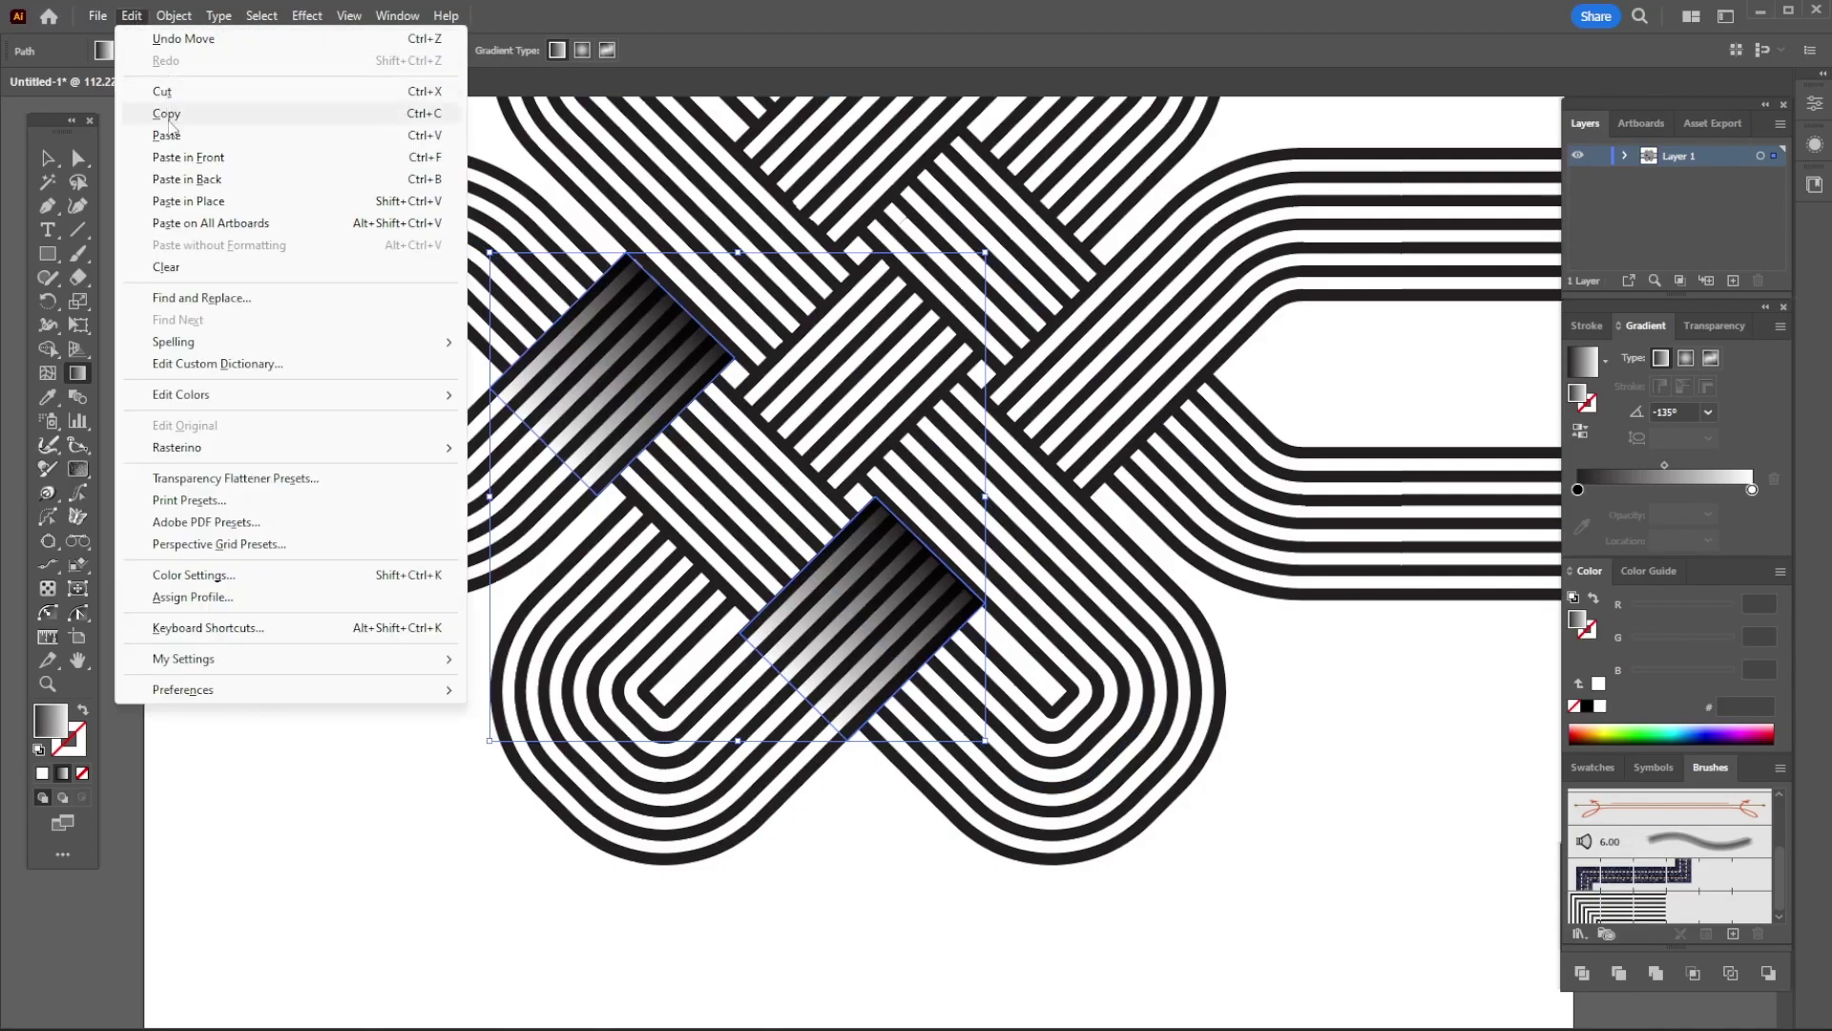
click(132, 16)
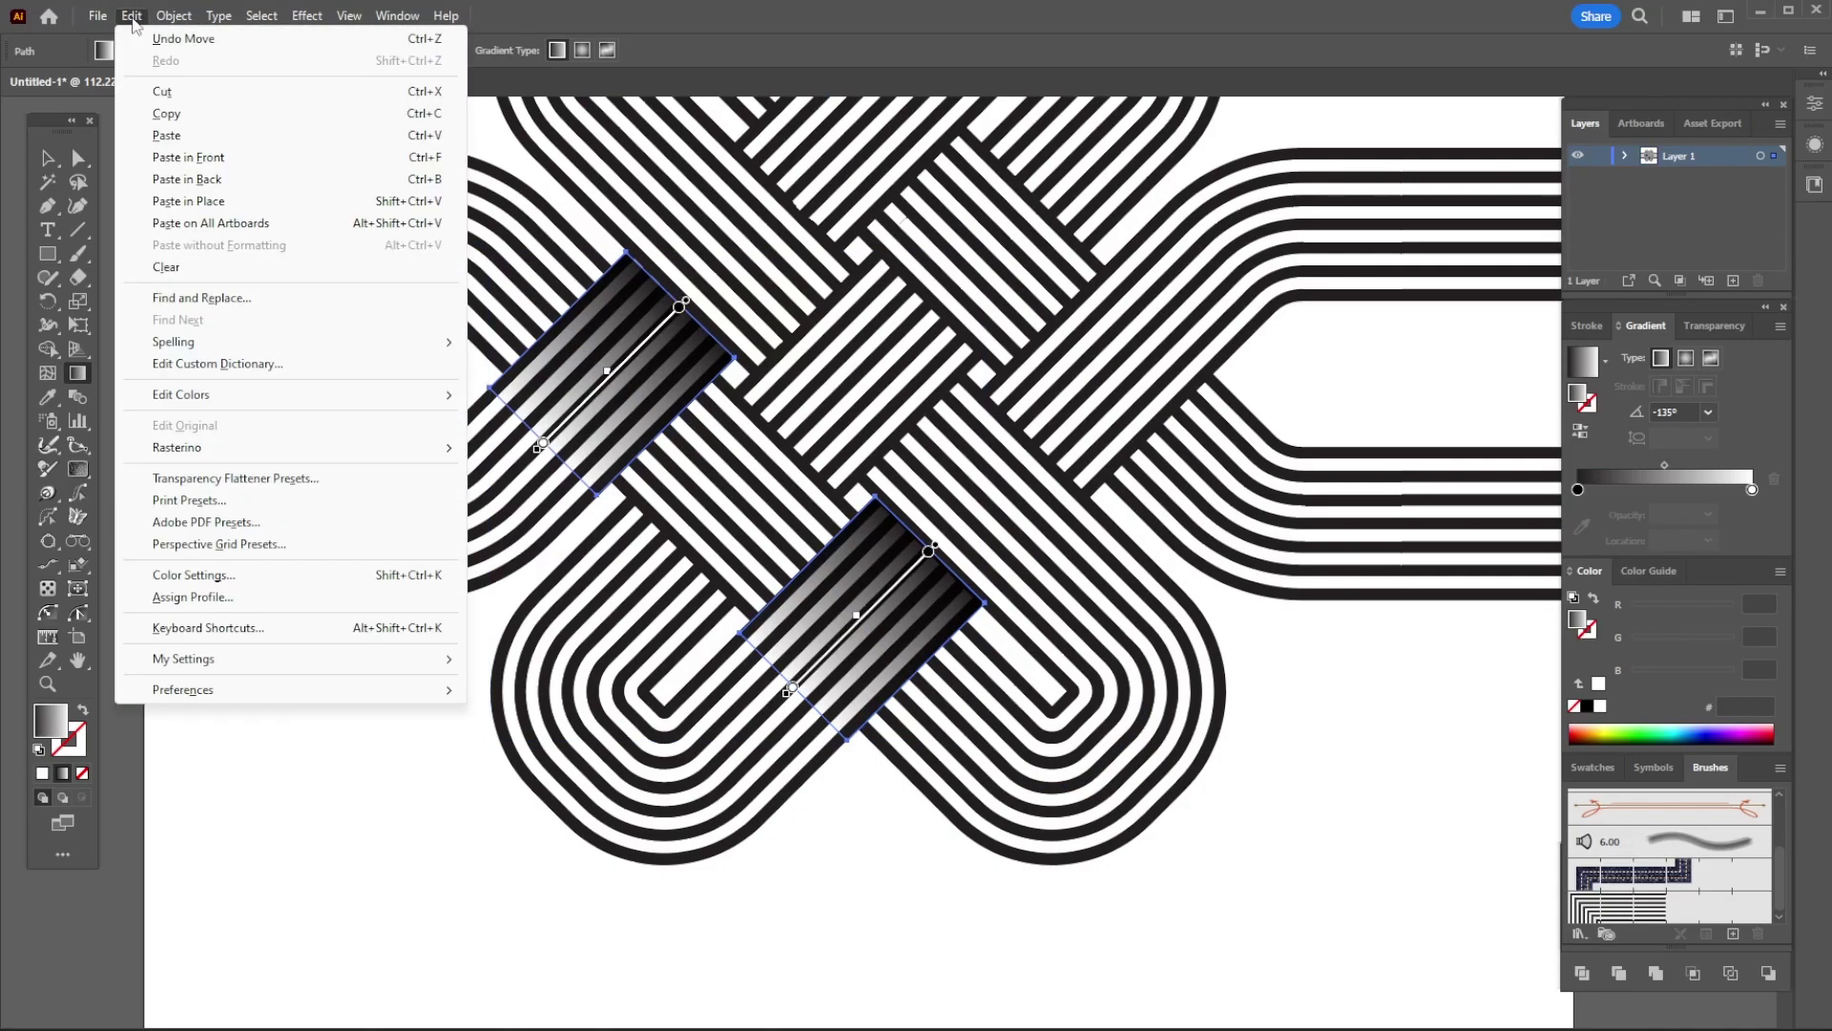
click(229, 156)
key(e)
drag(997, 233, 874, 644)
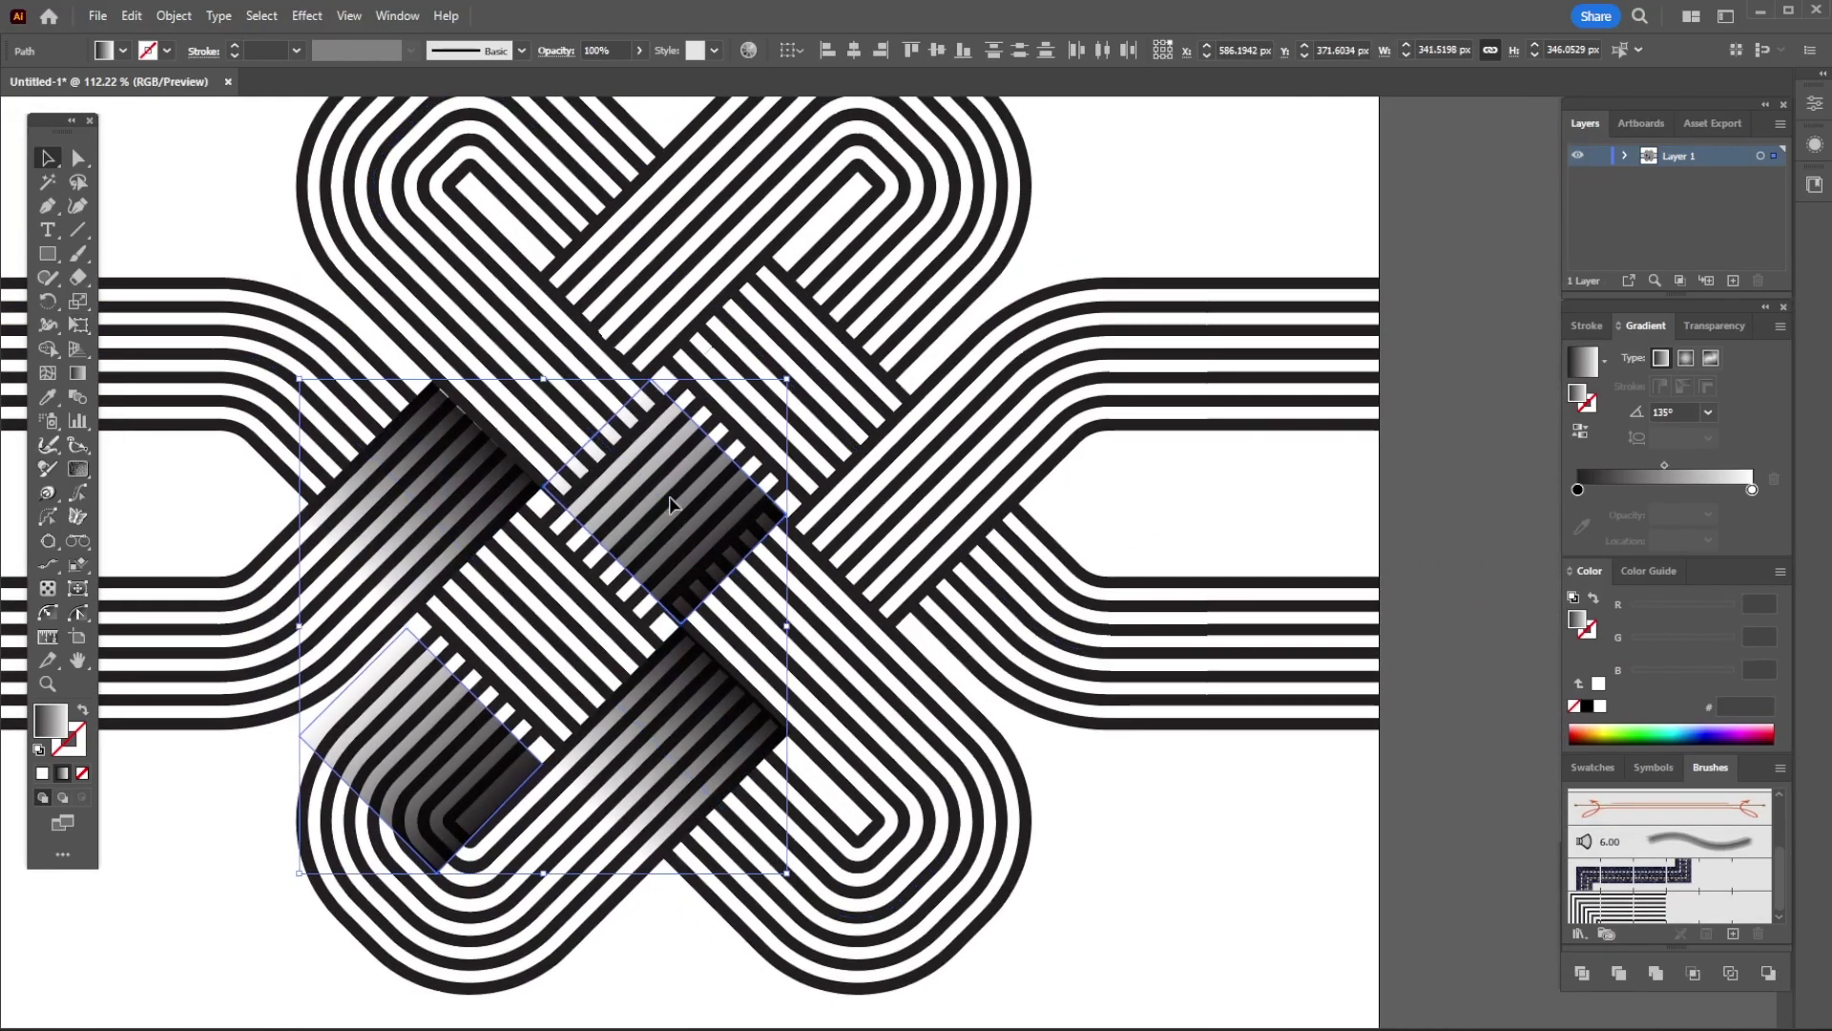
drag(625, 420, 549, 178)
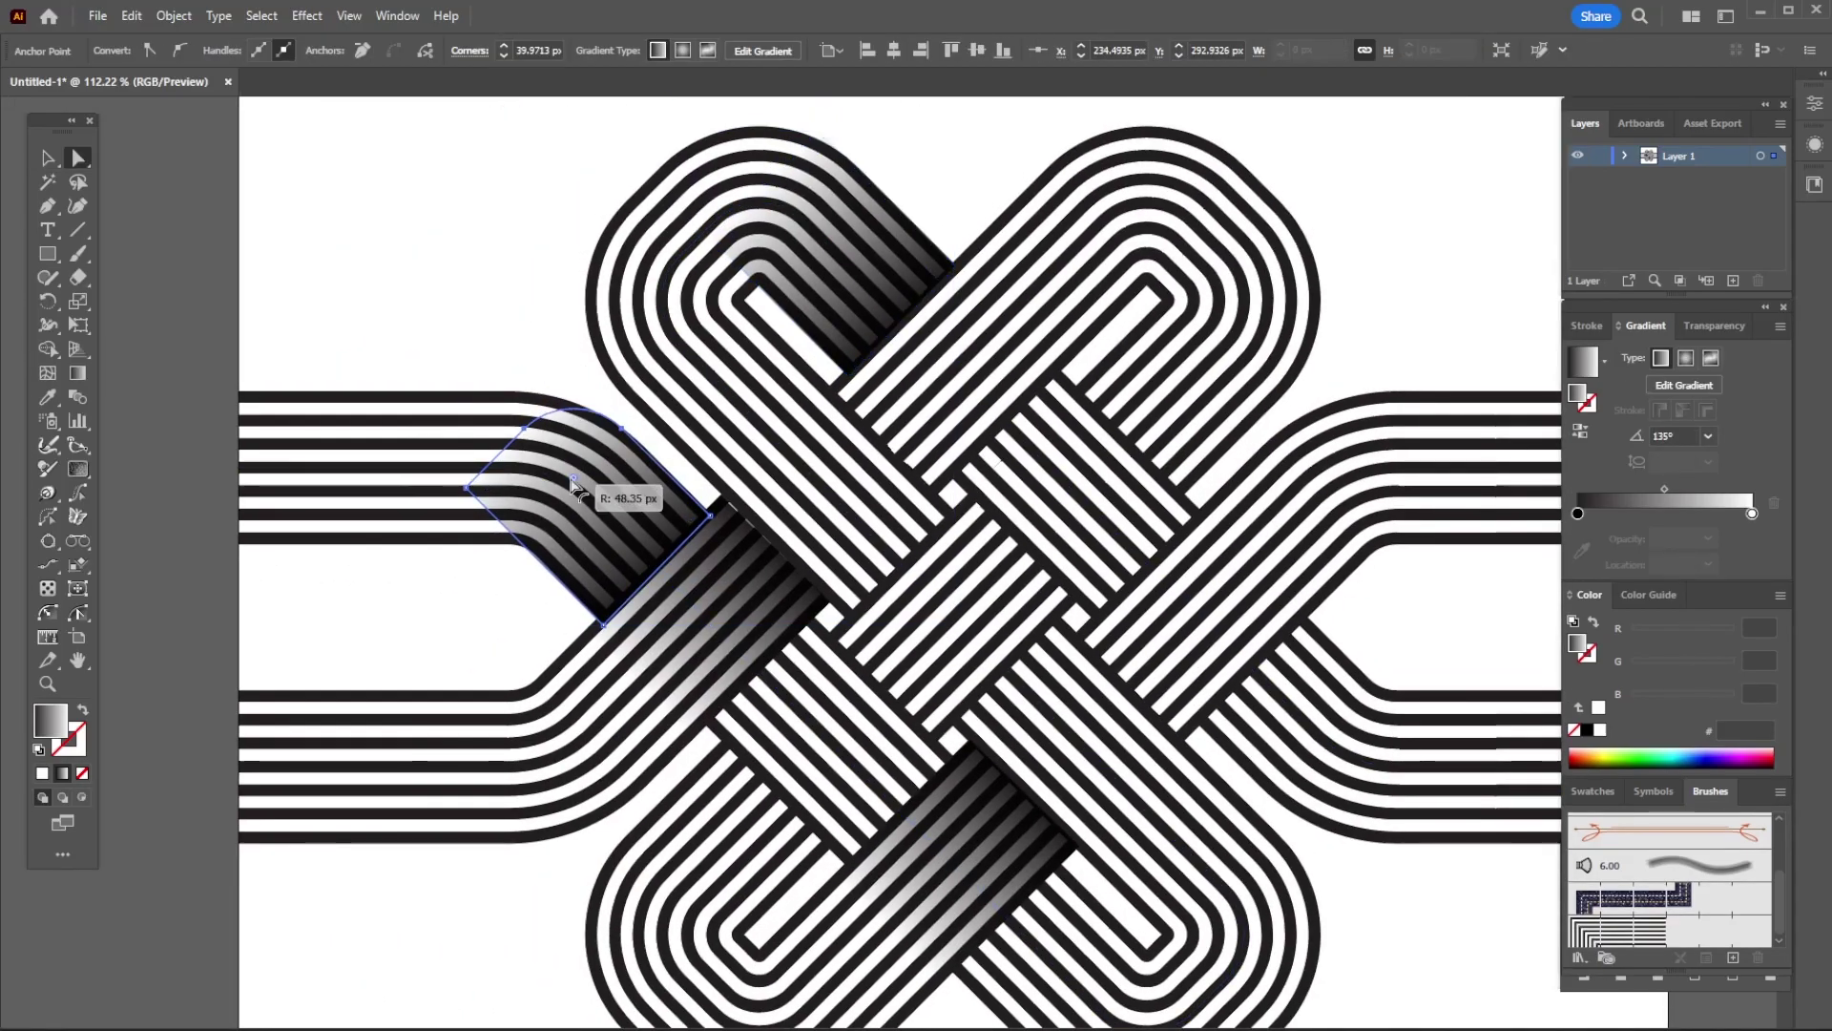
Select the left-side gradient shadow shapes, including the left and top shadows.
click(818, 135)
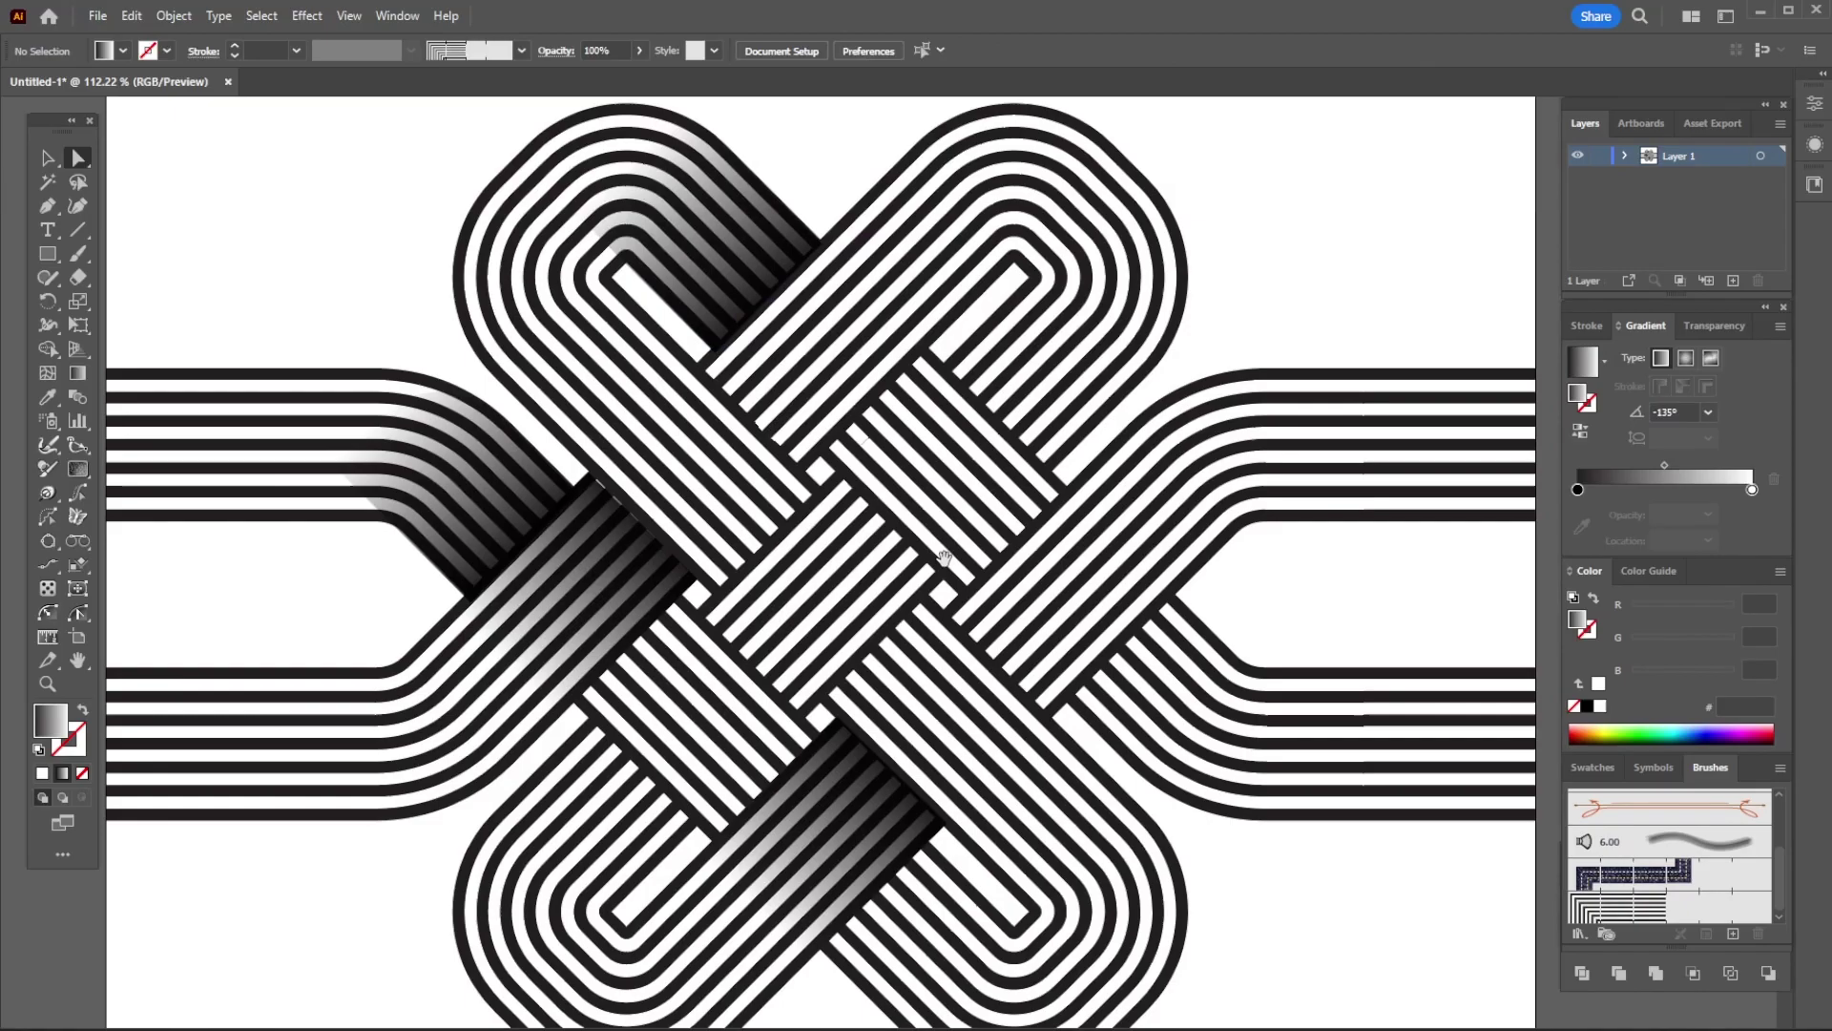
mouse_move(876, 611)
mouse_down()
mouse_move(692, 544)
mouse_move(692, 460)
mouse_up()
key(v)
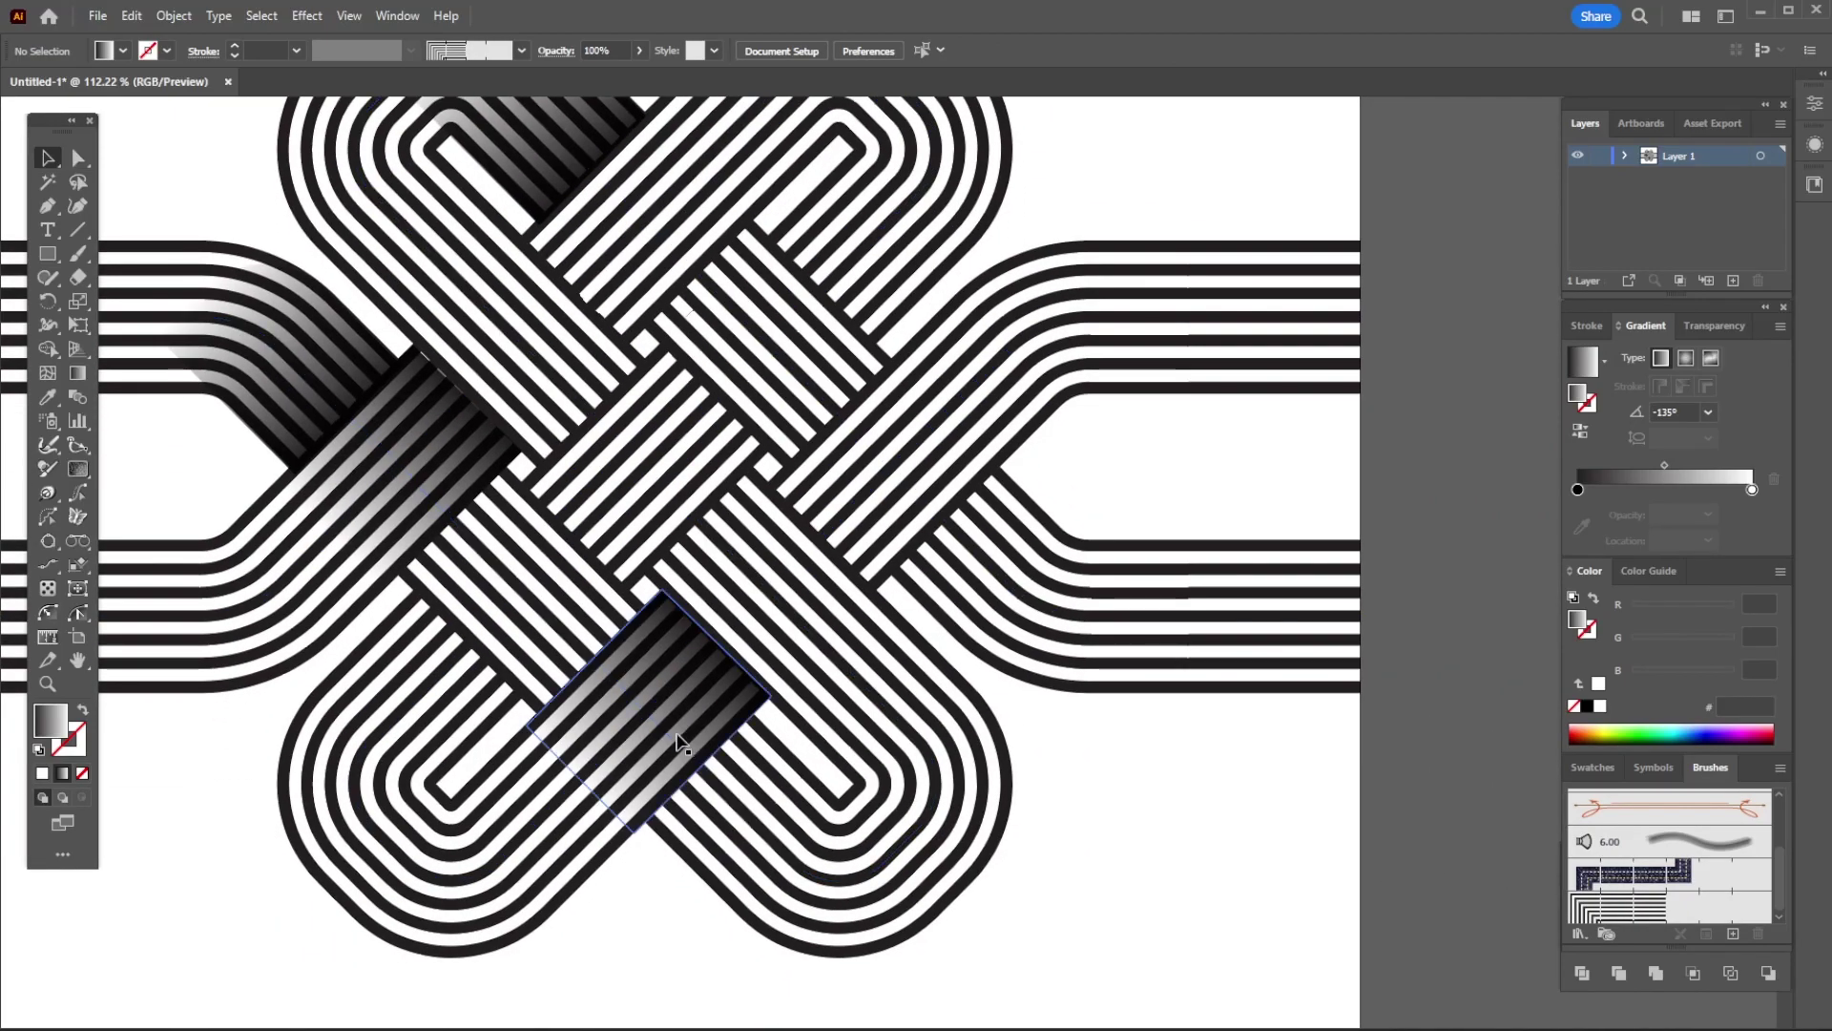
click(540, 611)
shift+click(401, 430)
scroll(496, 382, up, 2)
shift+click(572, 220)
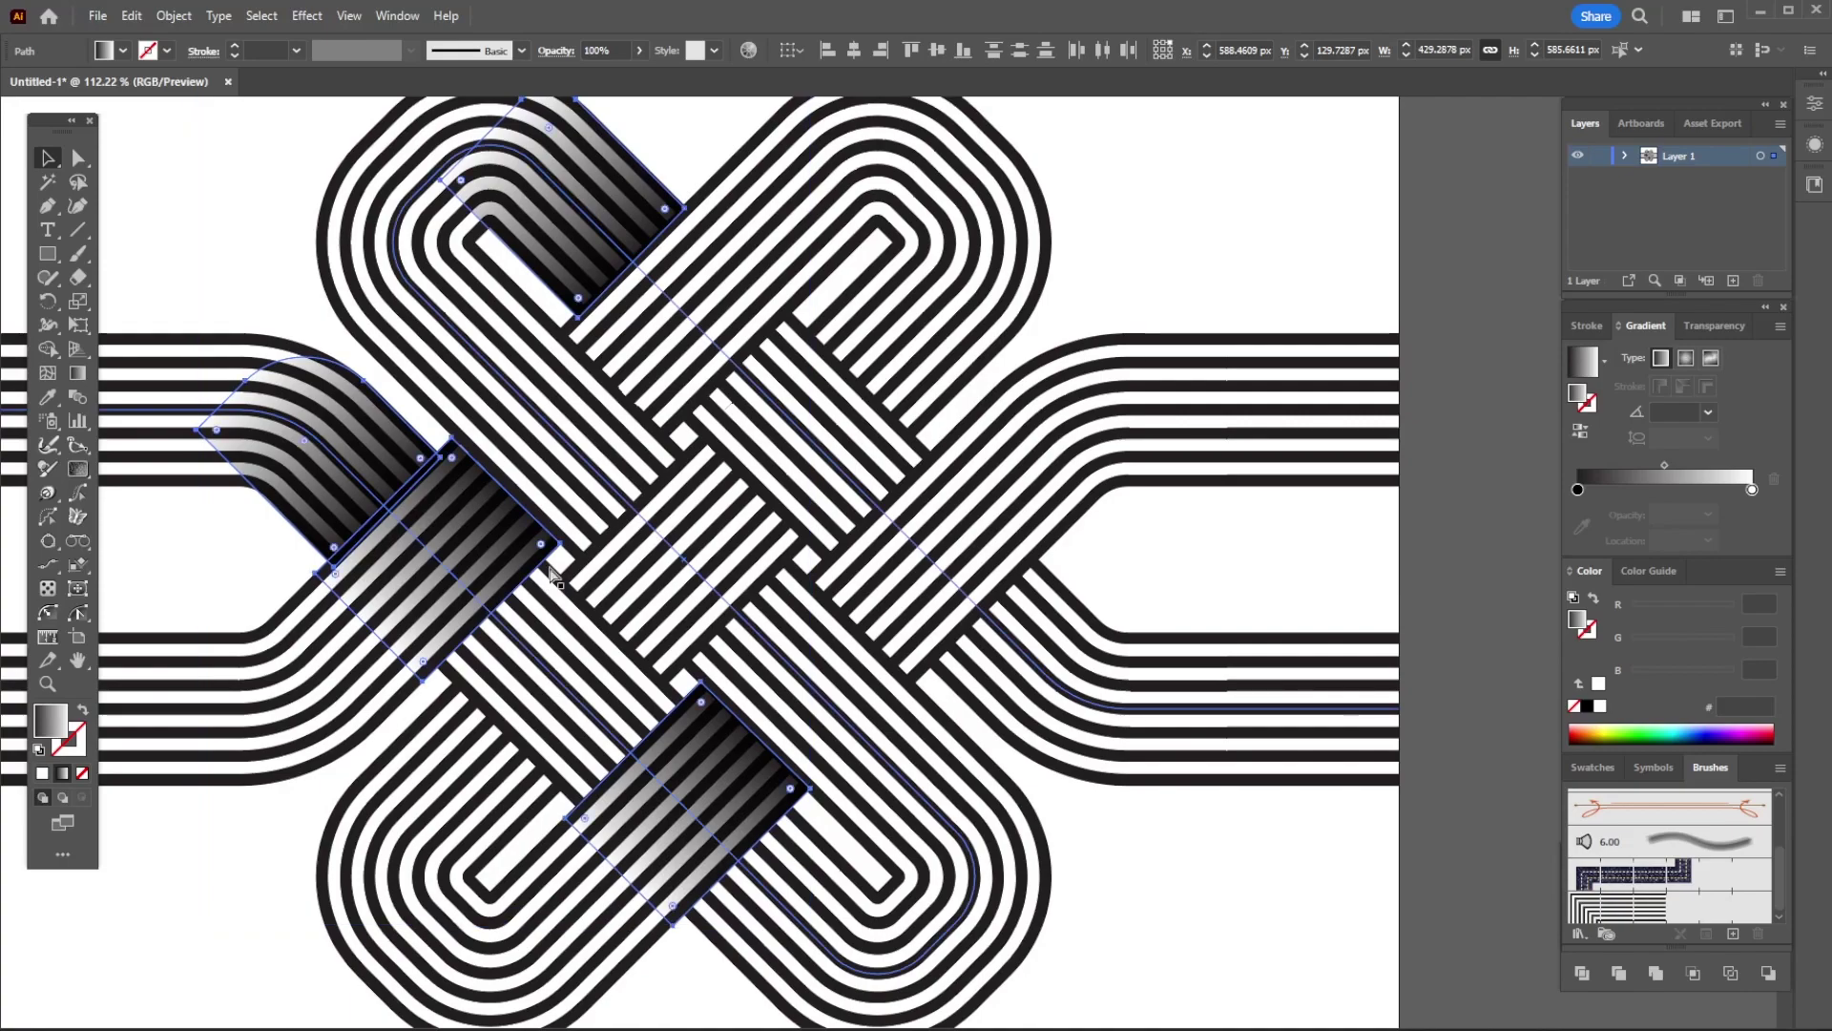
Reflect a copy of the shadows across the vertical axis and place it on the knot's right side.
click(173, 15)
click(563, 92)
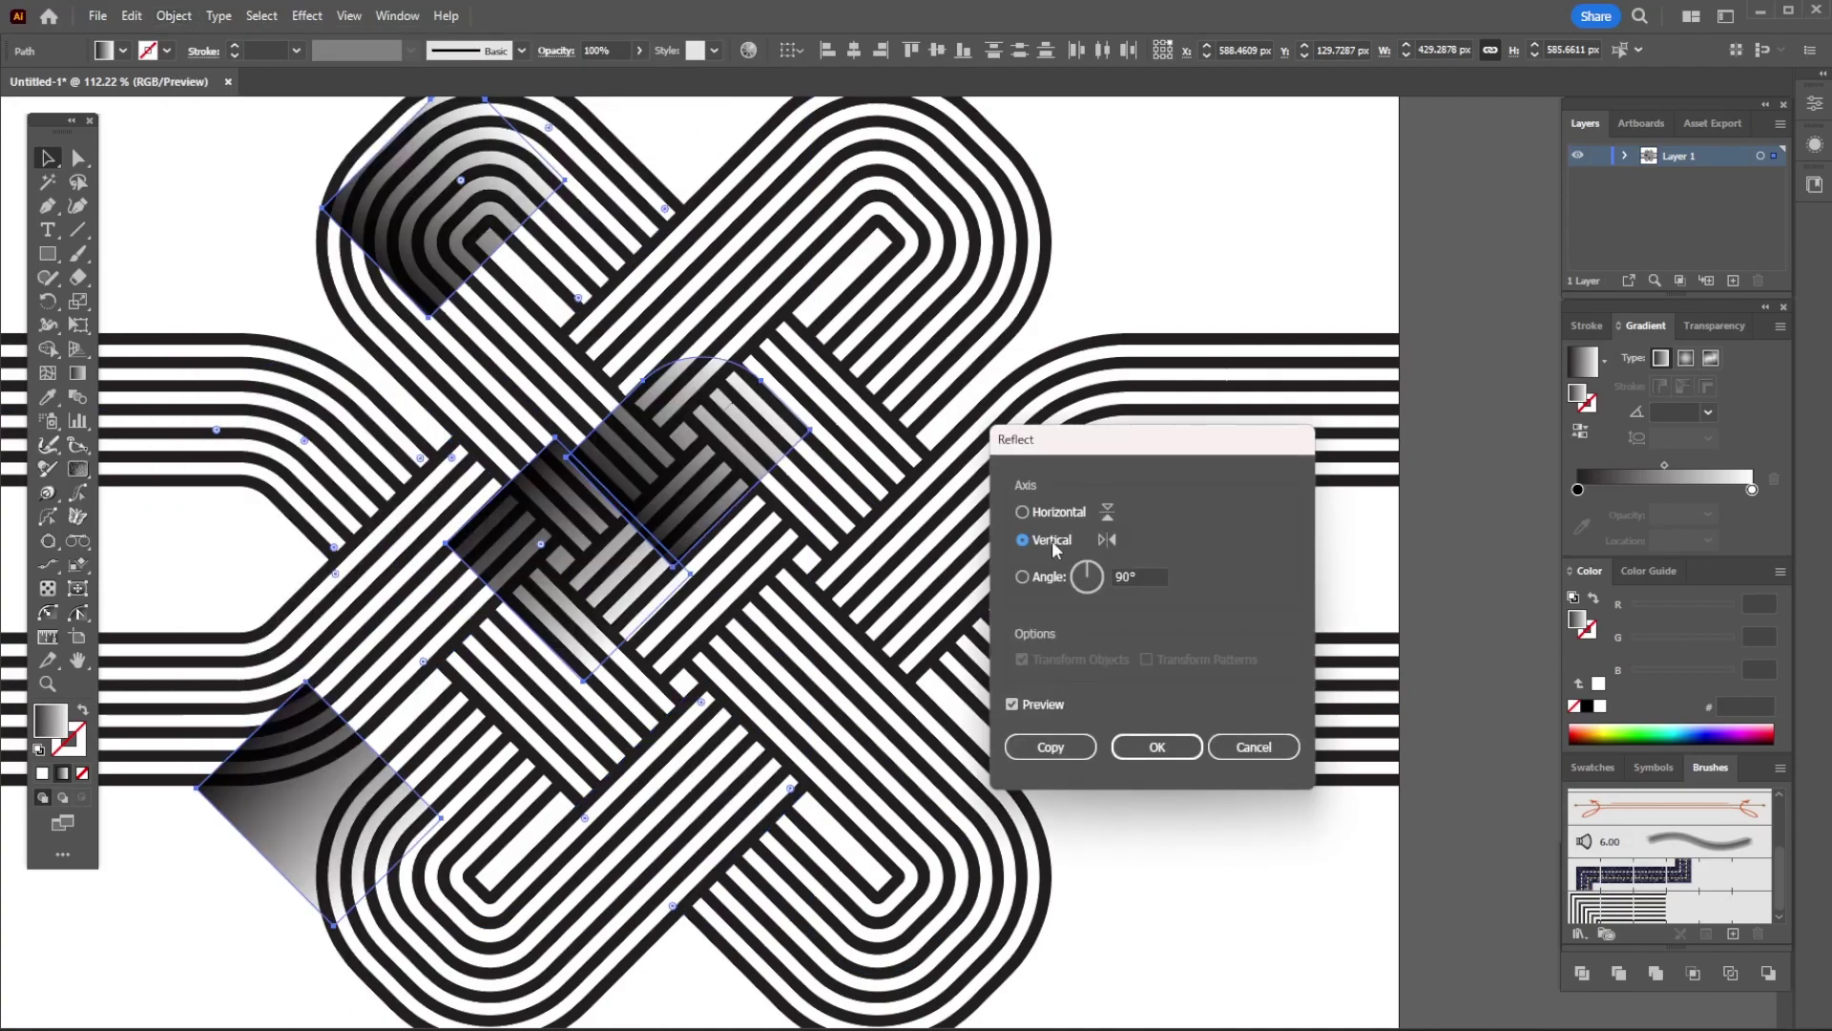
click(1050, 746)
drag(641, 611, 955, 611)
click(1214, 499)
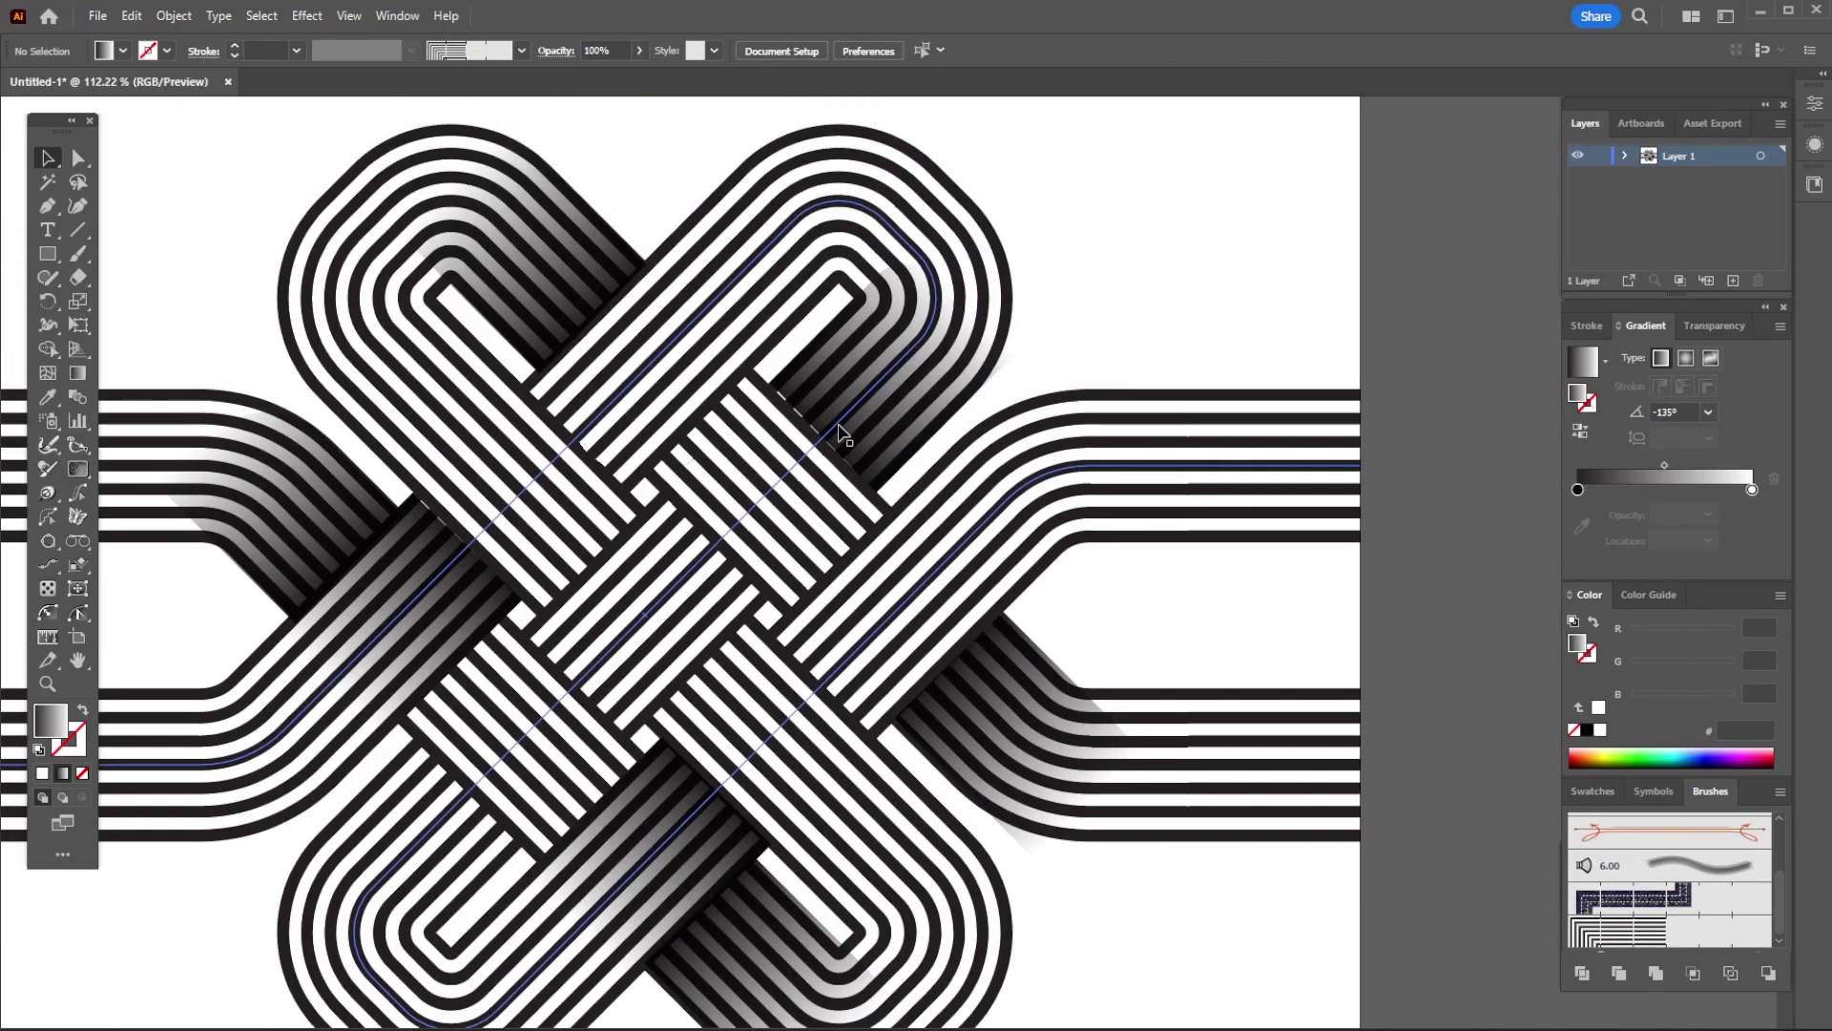
Move shadow pieces onto the upper-centre and upper-right crossings and round one piece's bottom corner.
drag(1248, 659, 754, 414)
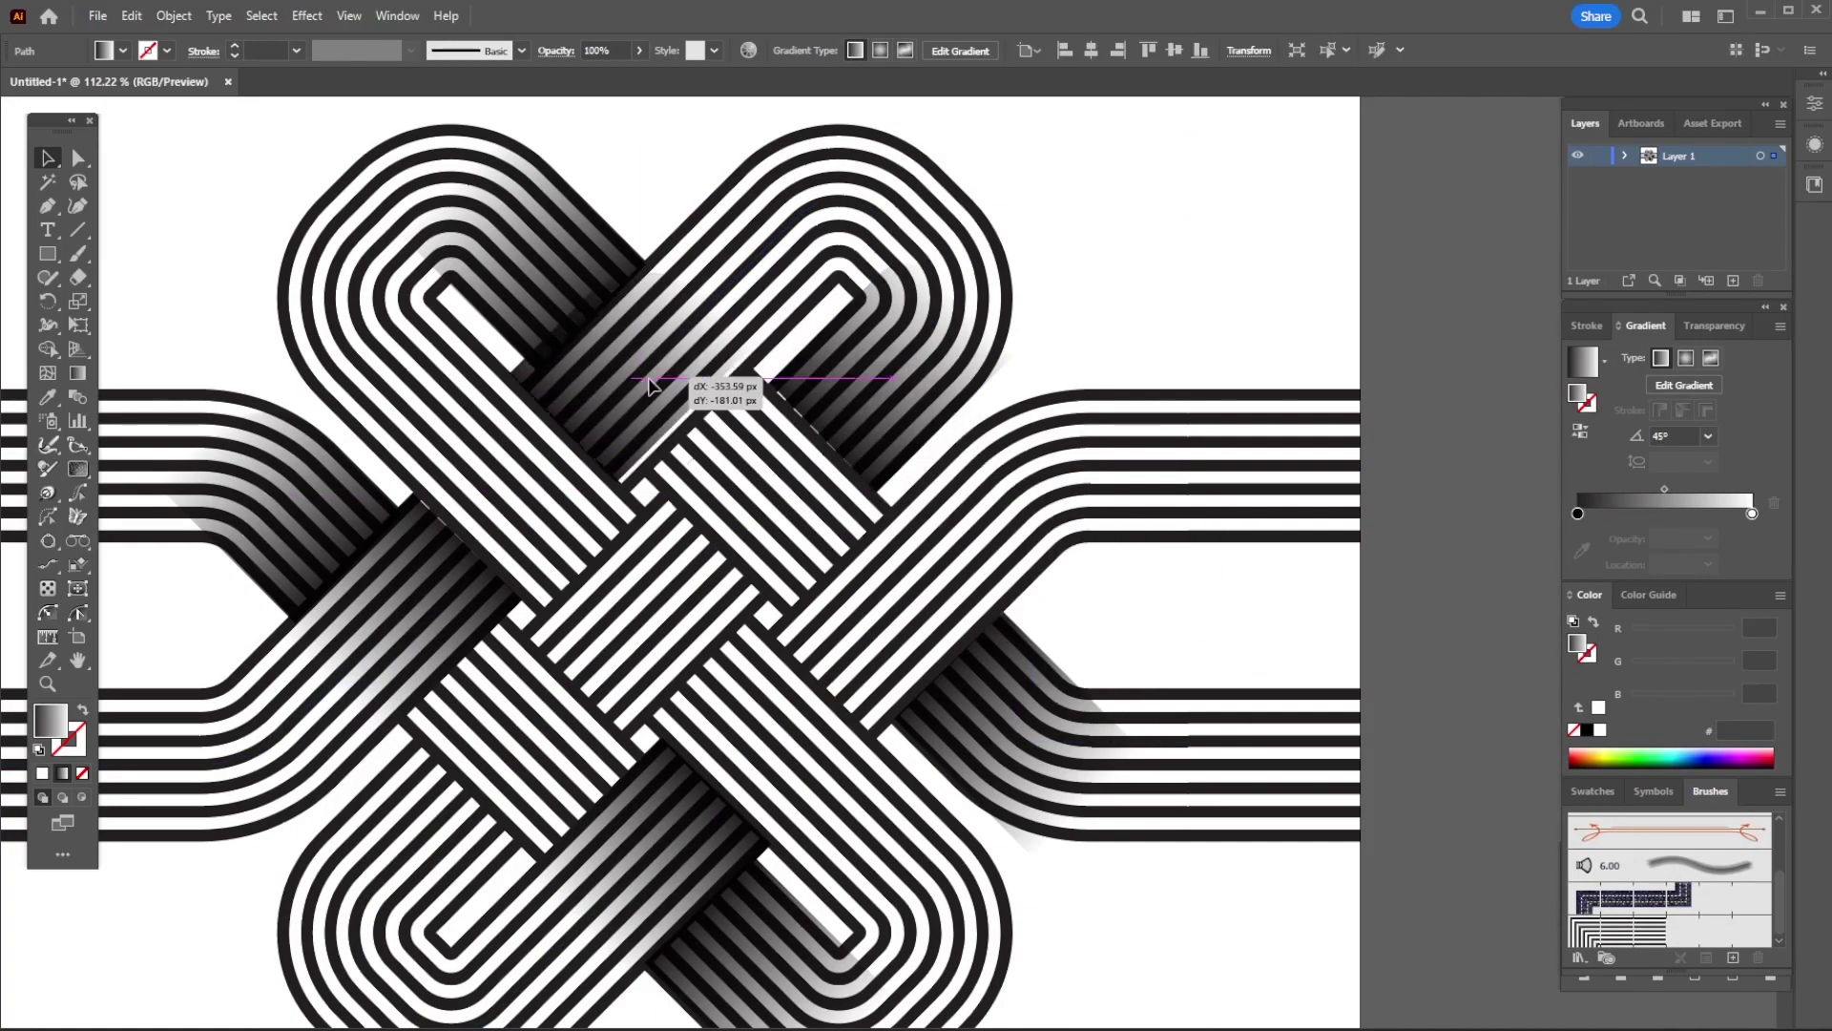
key(a)
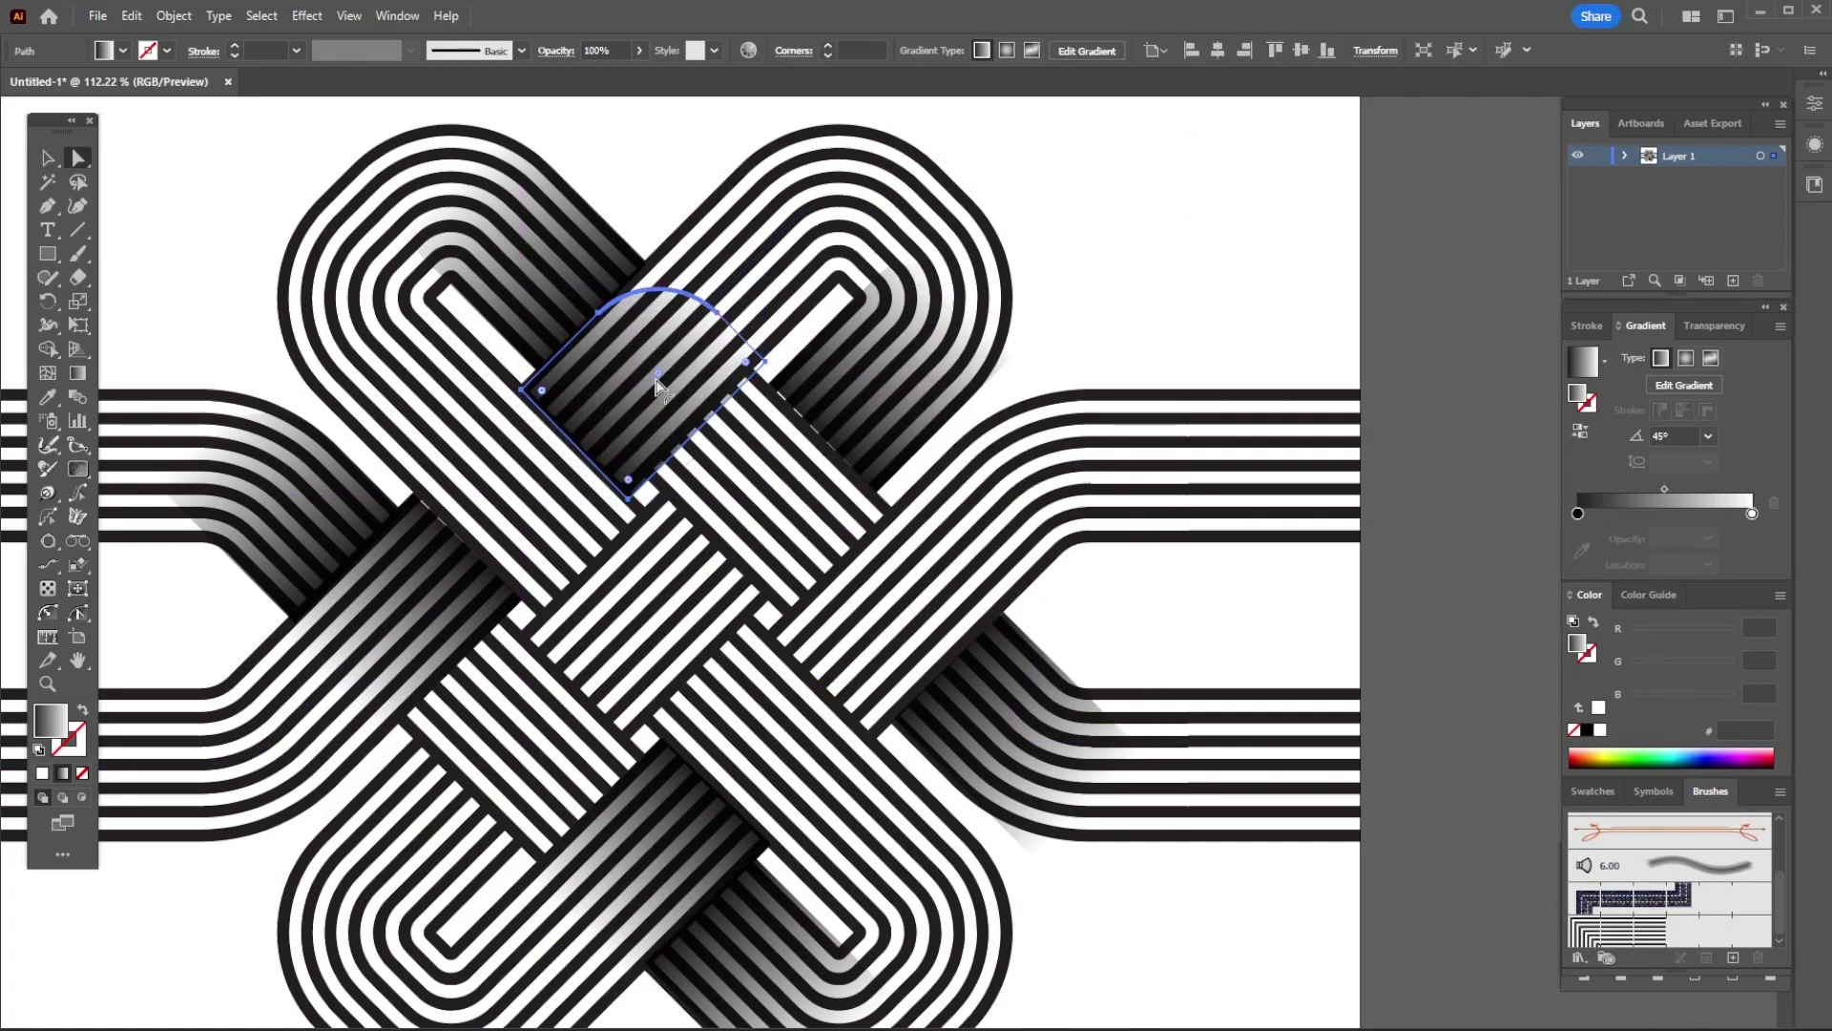
mouse_move(656, 323)
mouse_down()
mouse_move(907, 313)
mouse_move(918, 250)
mouse_up()
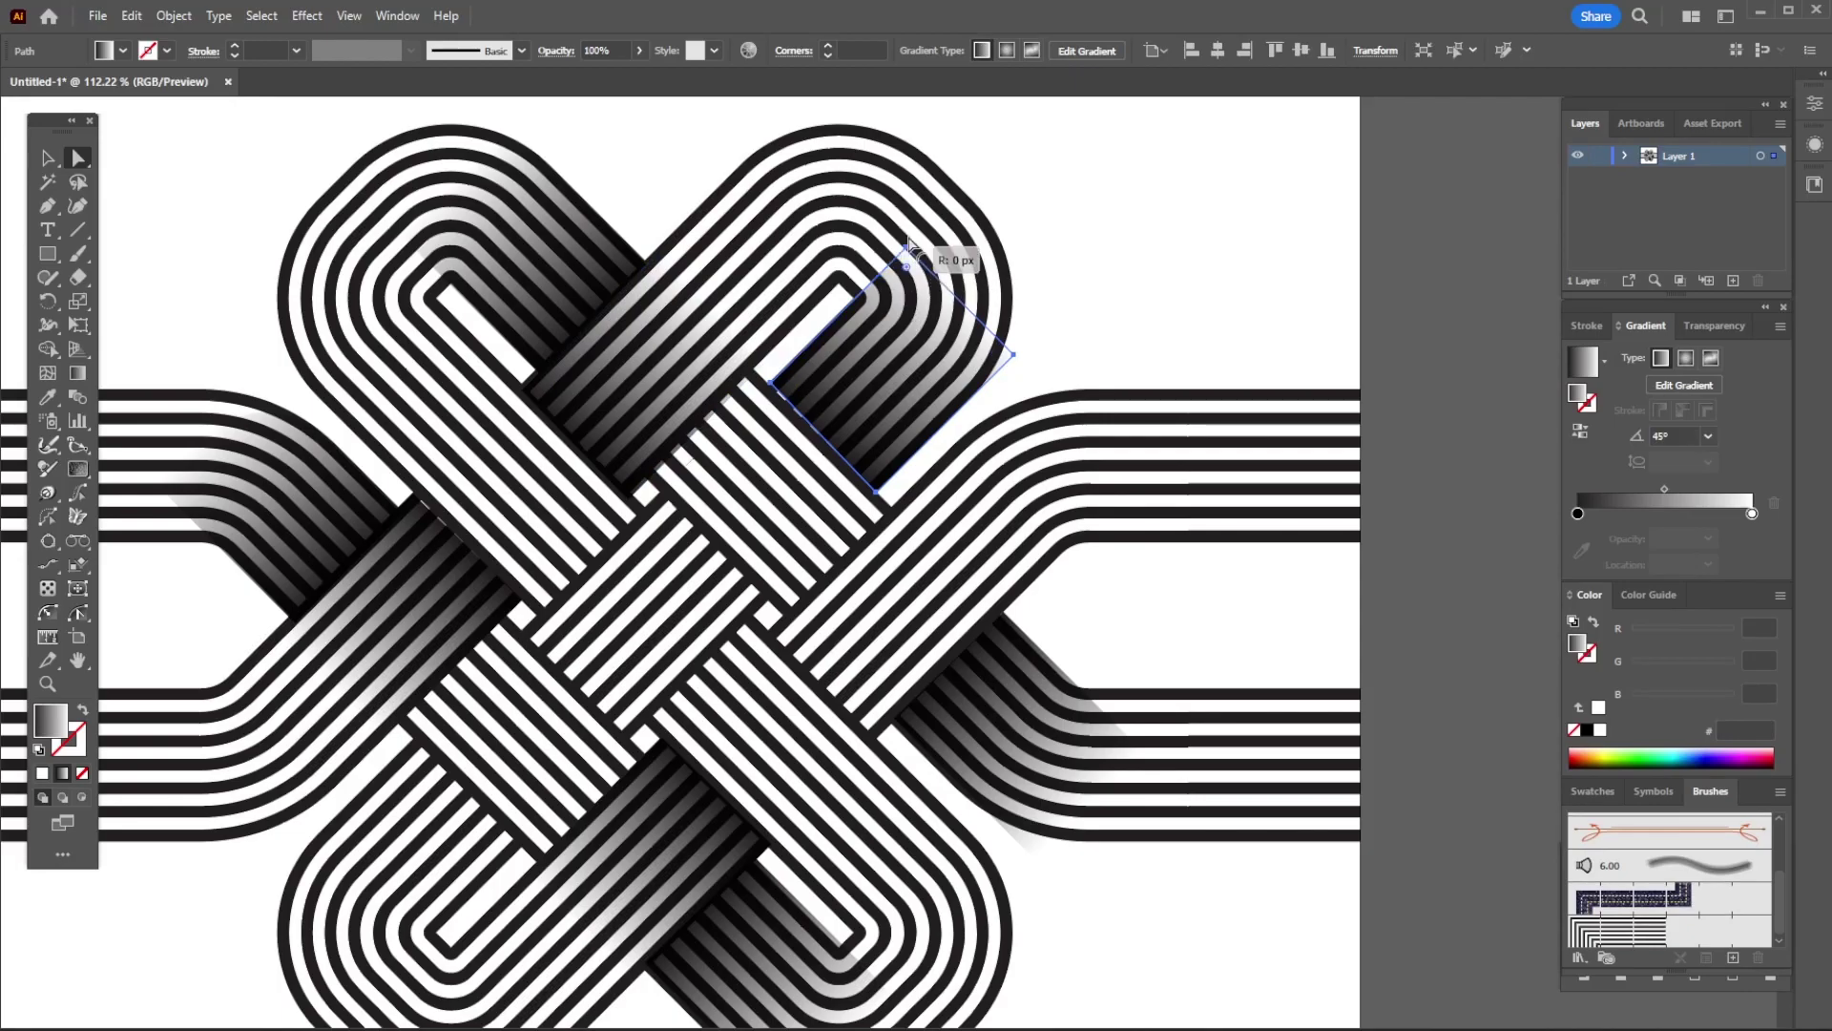
scroll(1050, 315, down, 1)
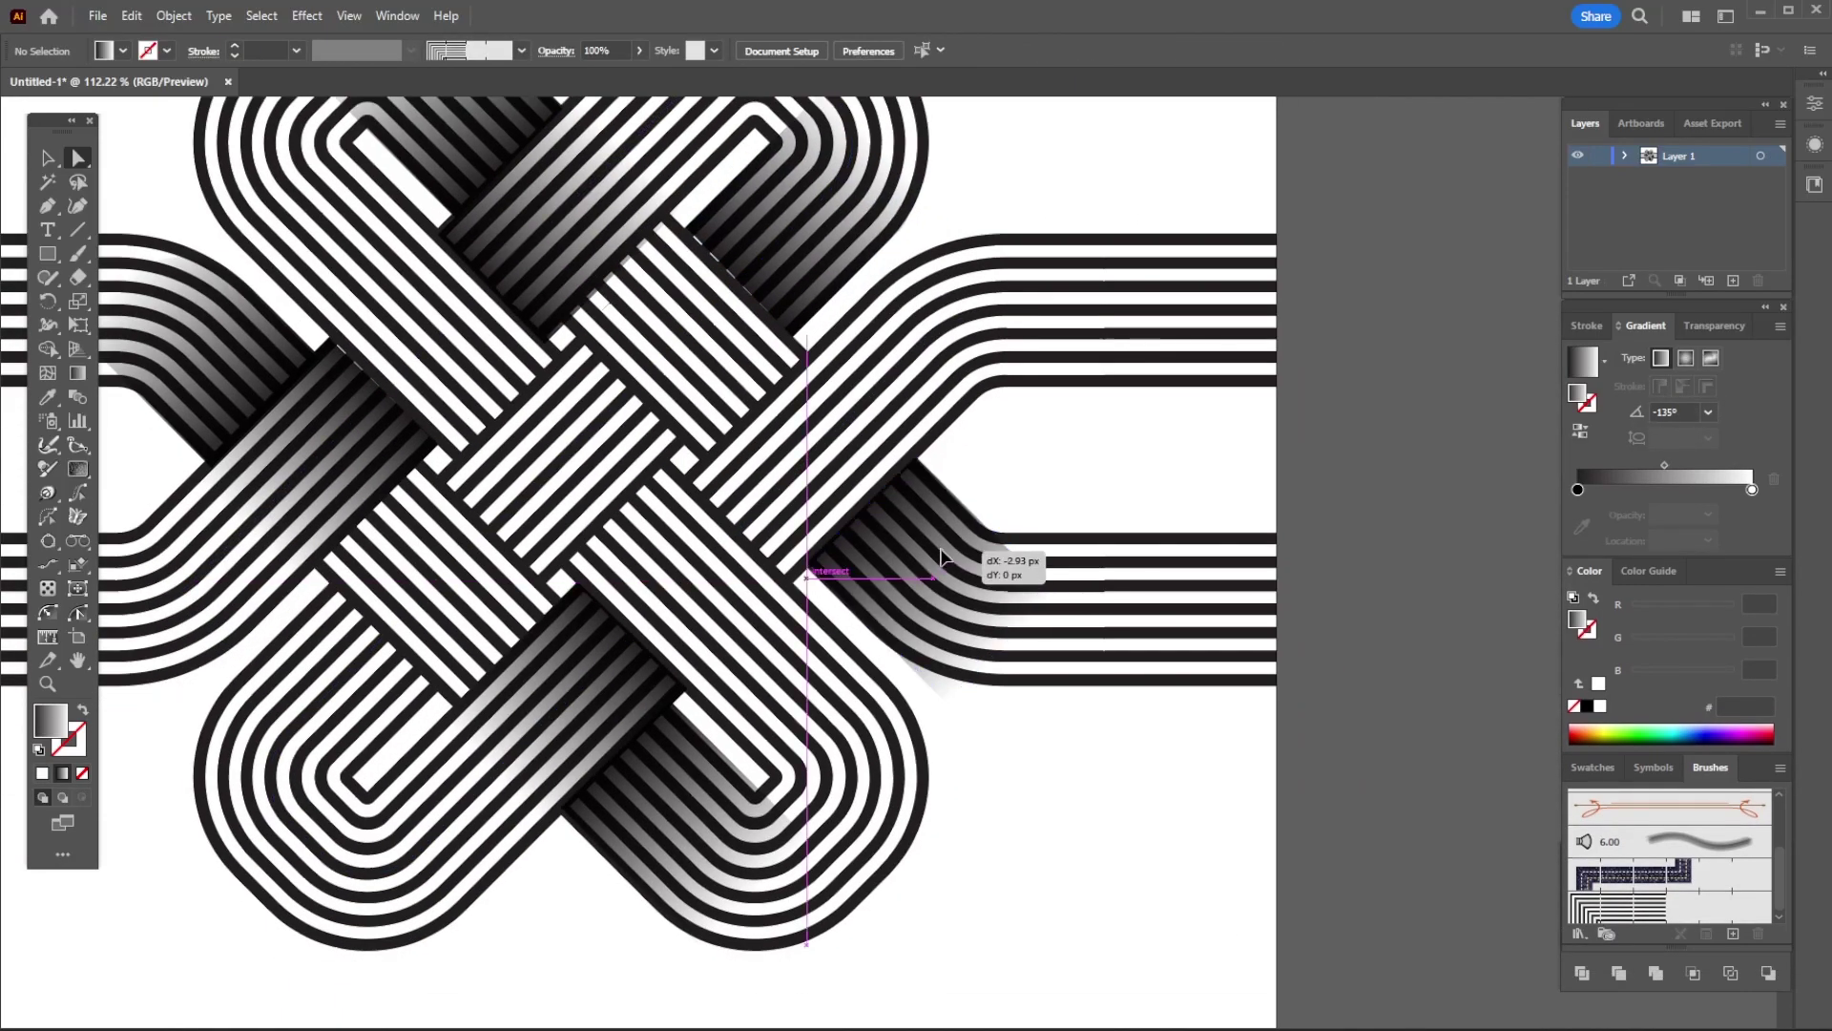
click(948, 699)
drag(948, 673, 983, 655)
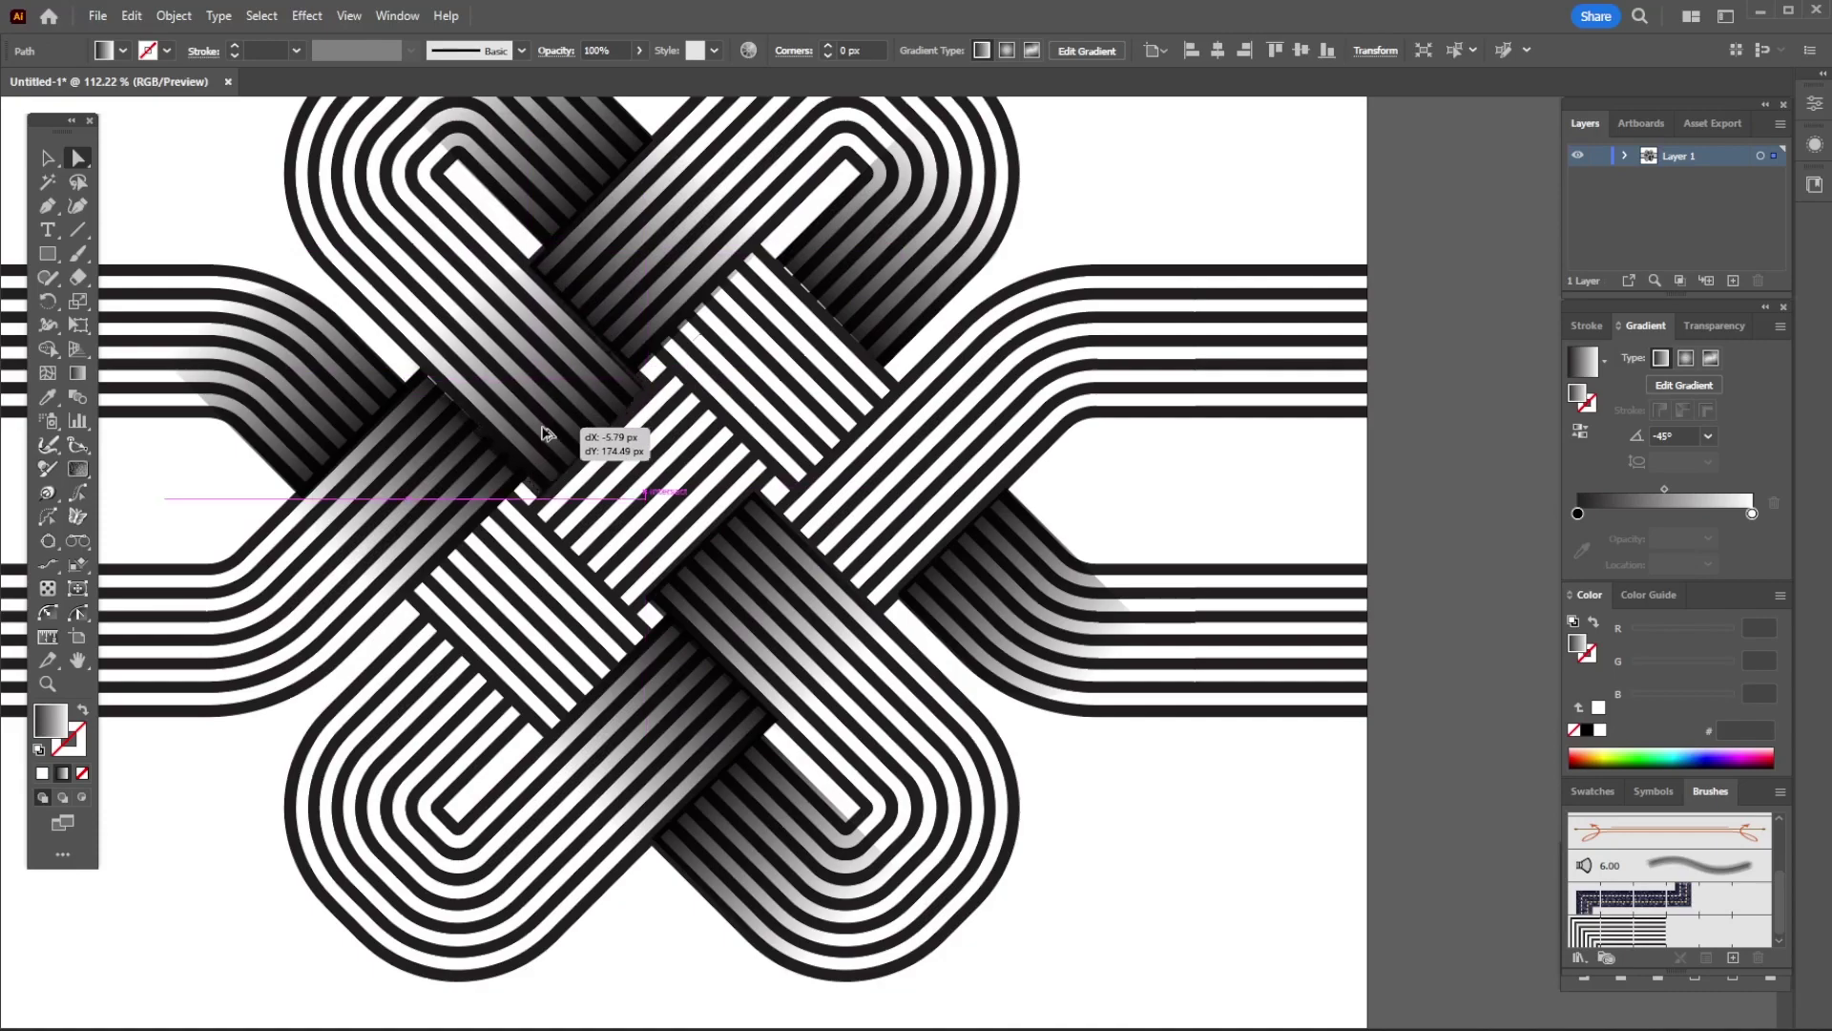
Place shadow pieces into the lower-left loop and onto the right crossing.
drag(541, 383, 544, 424)
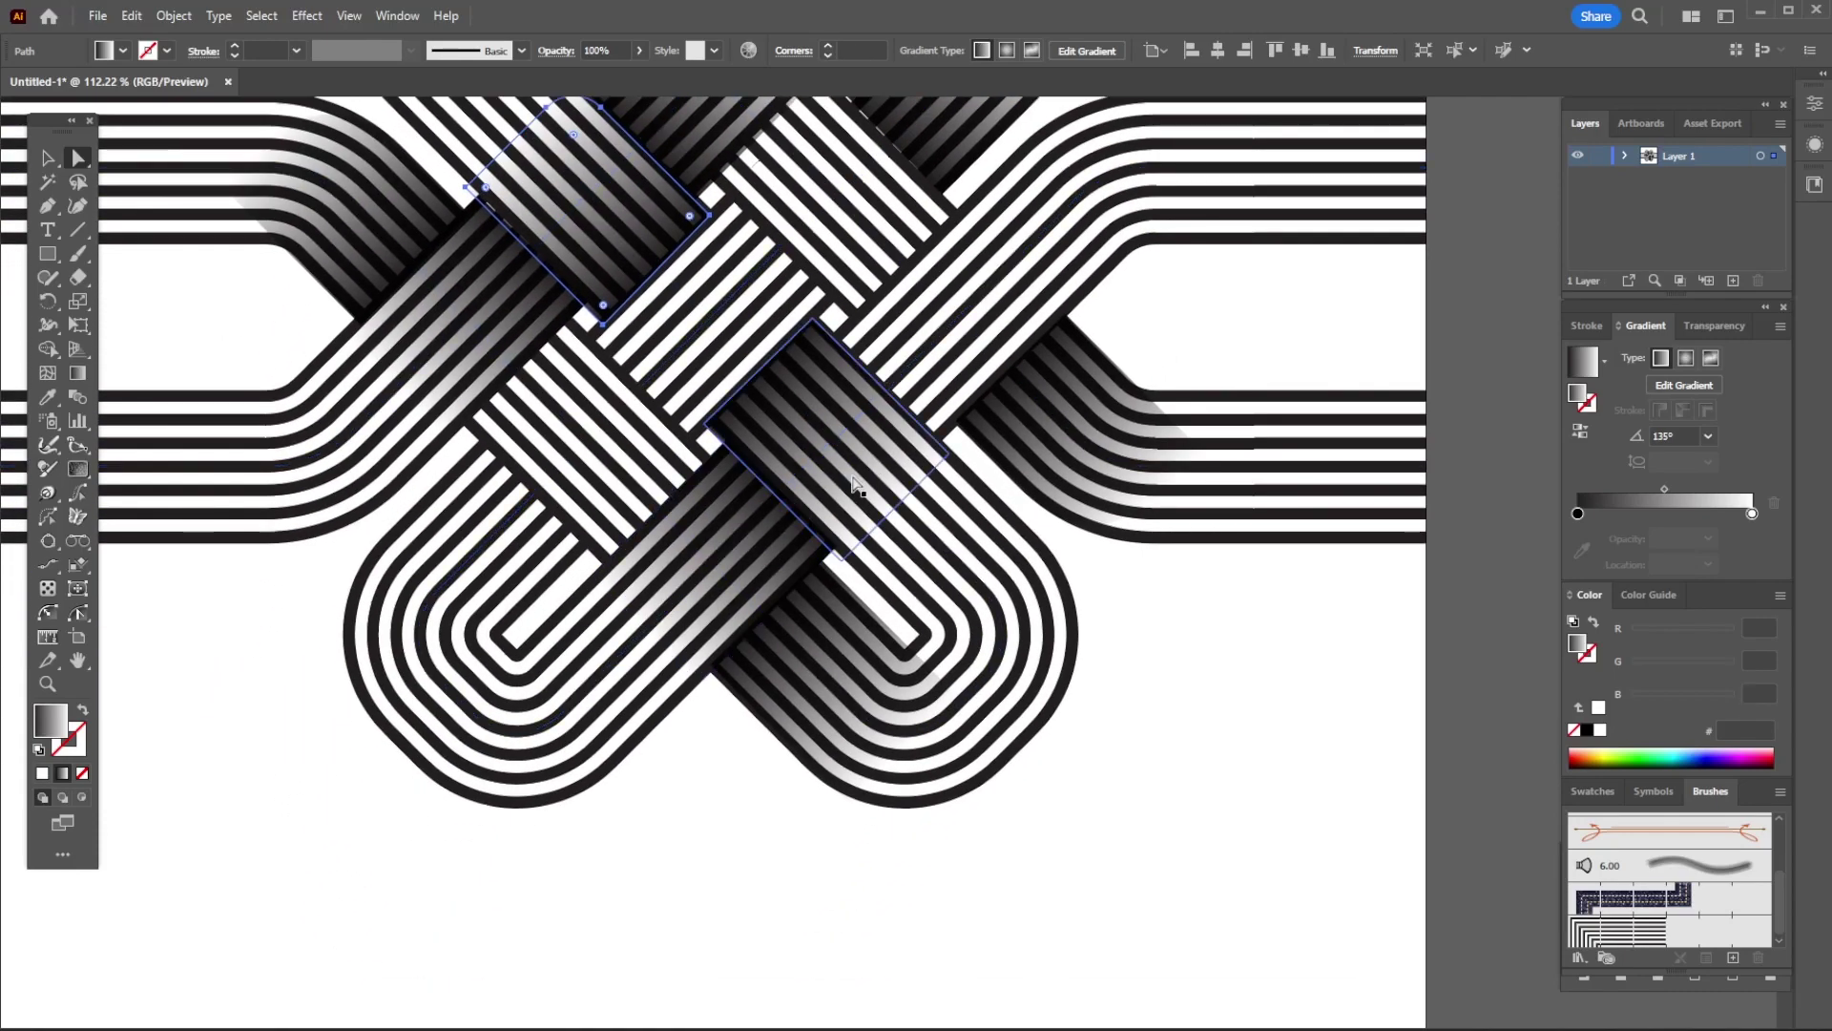
mouse_move(501, 369)
mouse_down()
mouse_move(488, 544)
mouse_move(506, 547)
mouse_up()
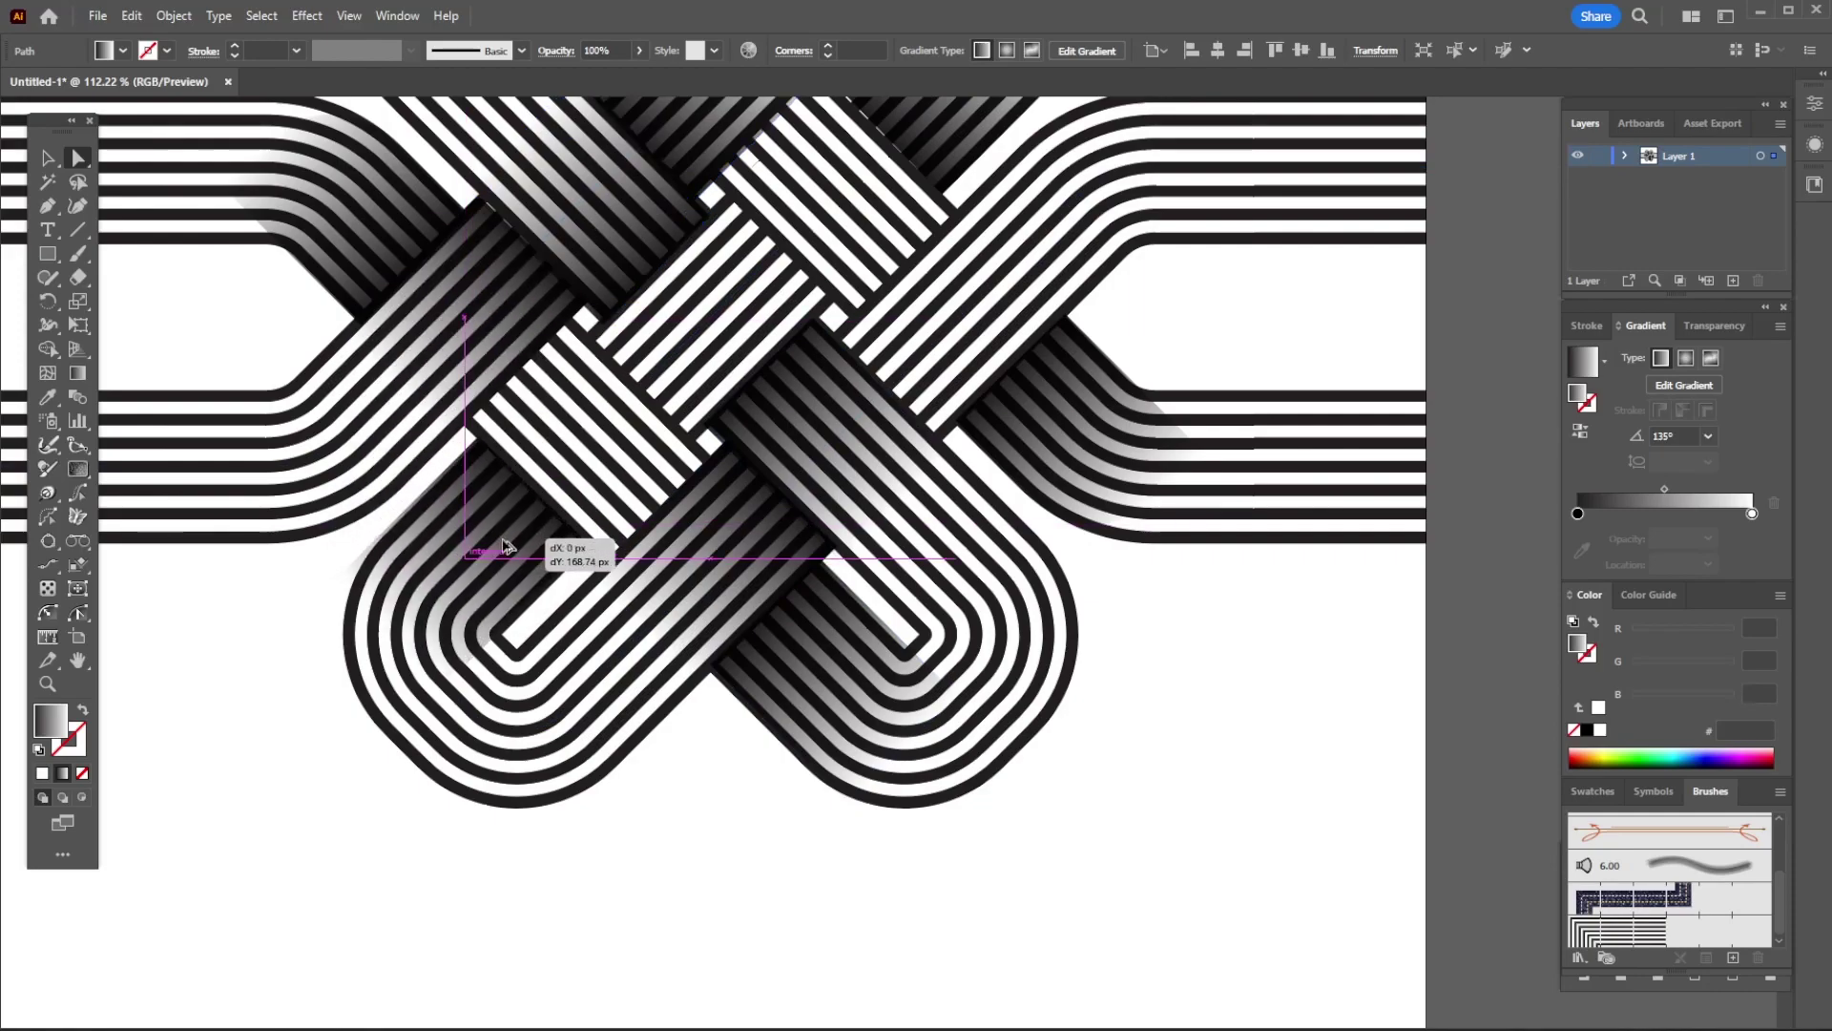
key(v)
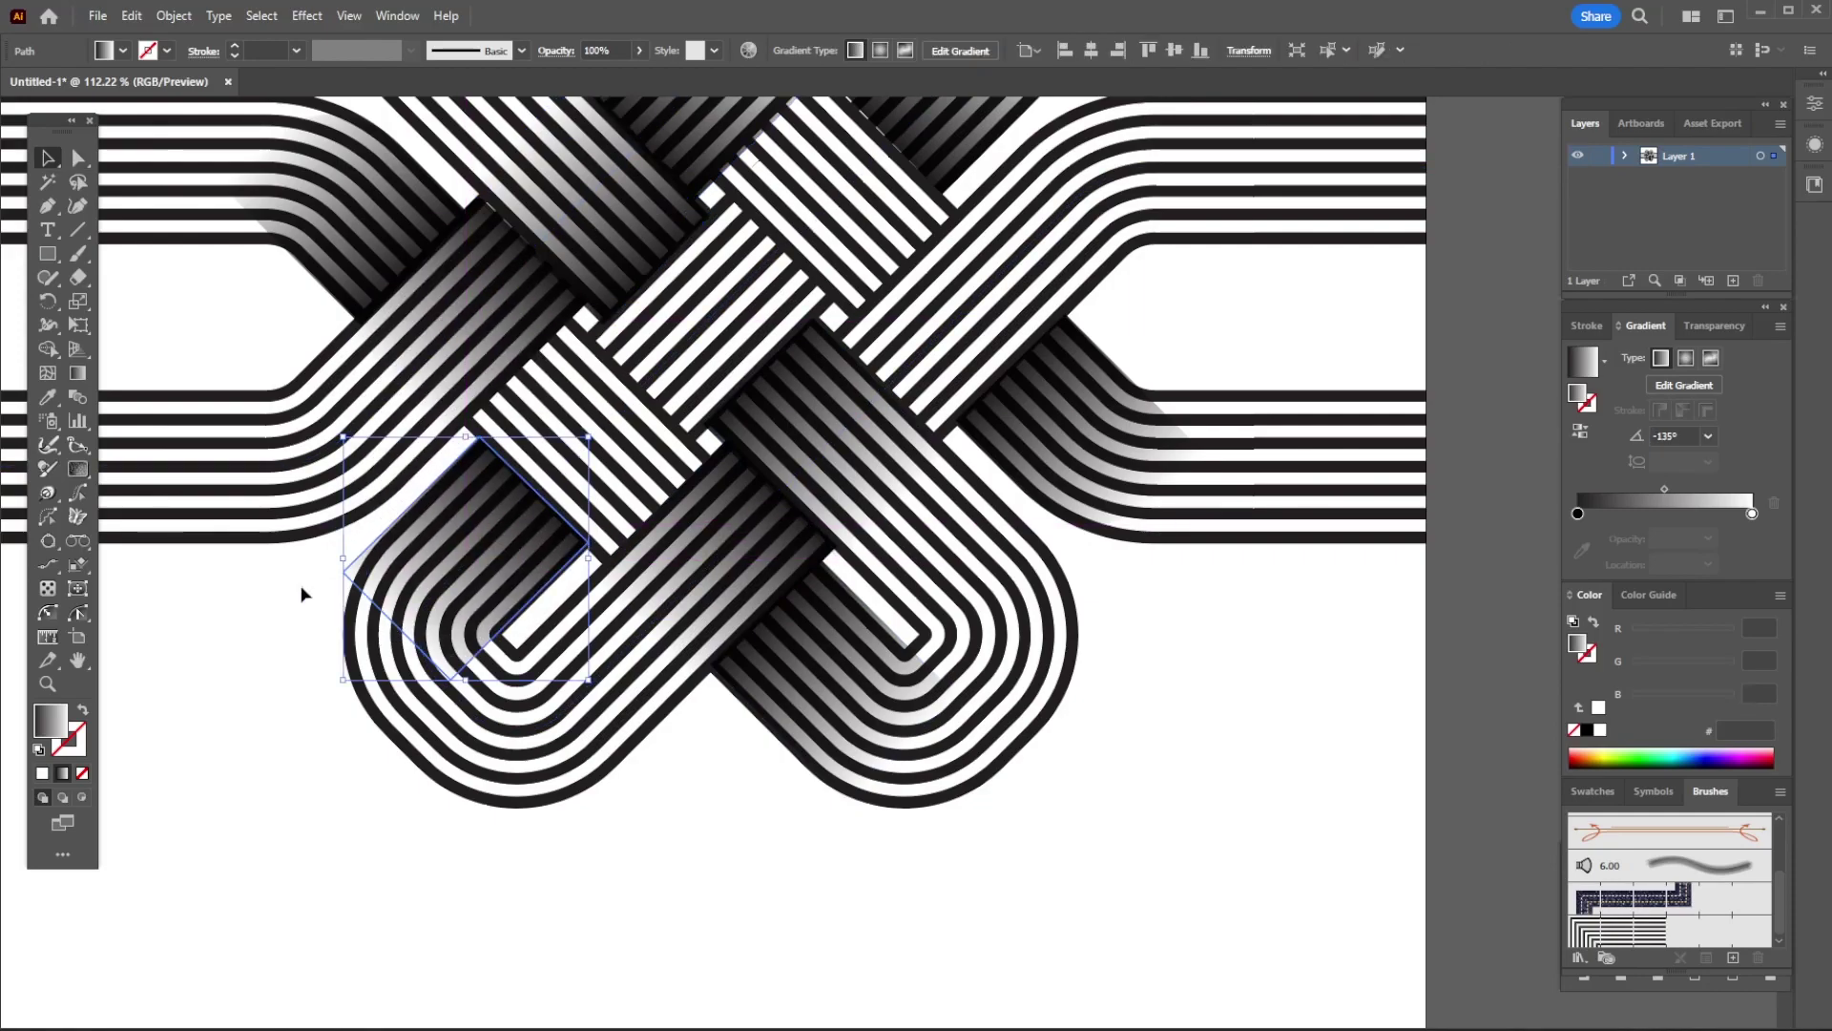
drag(346, 577, 434, 548)
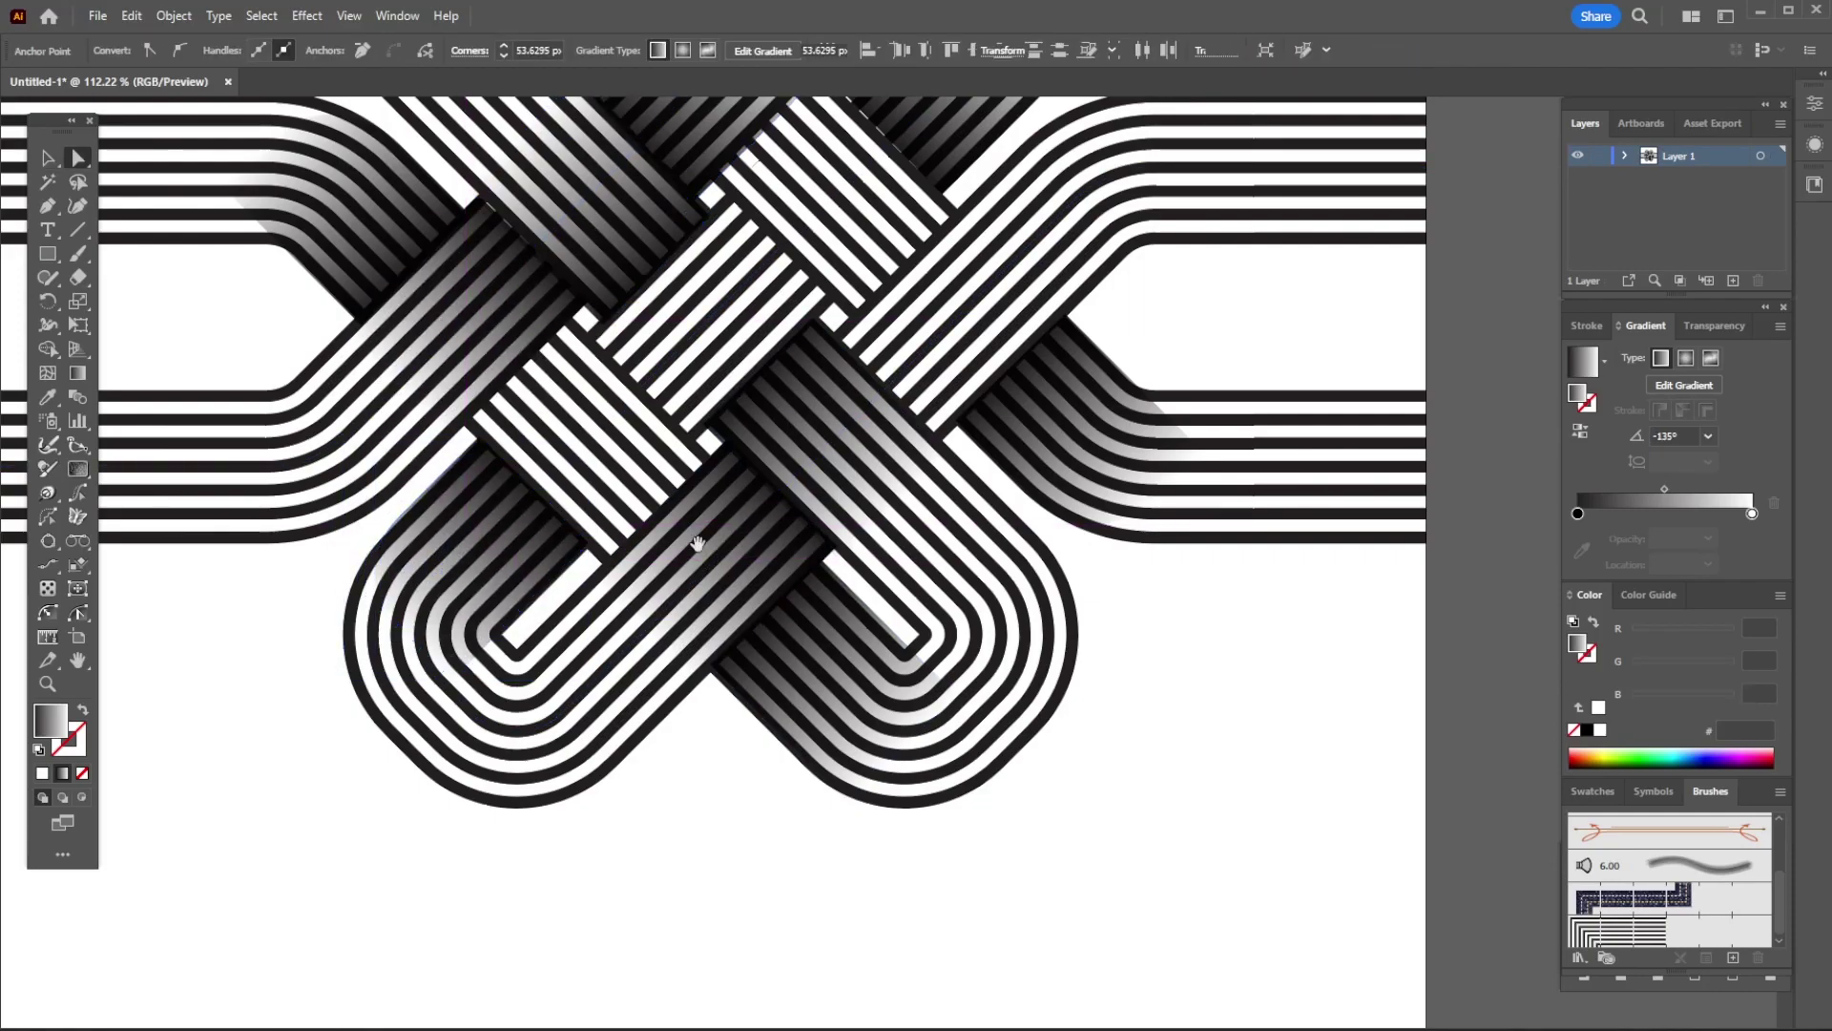
drag(803, 495, 768, 586)
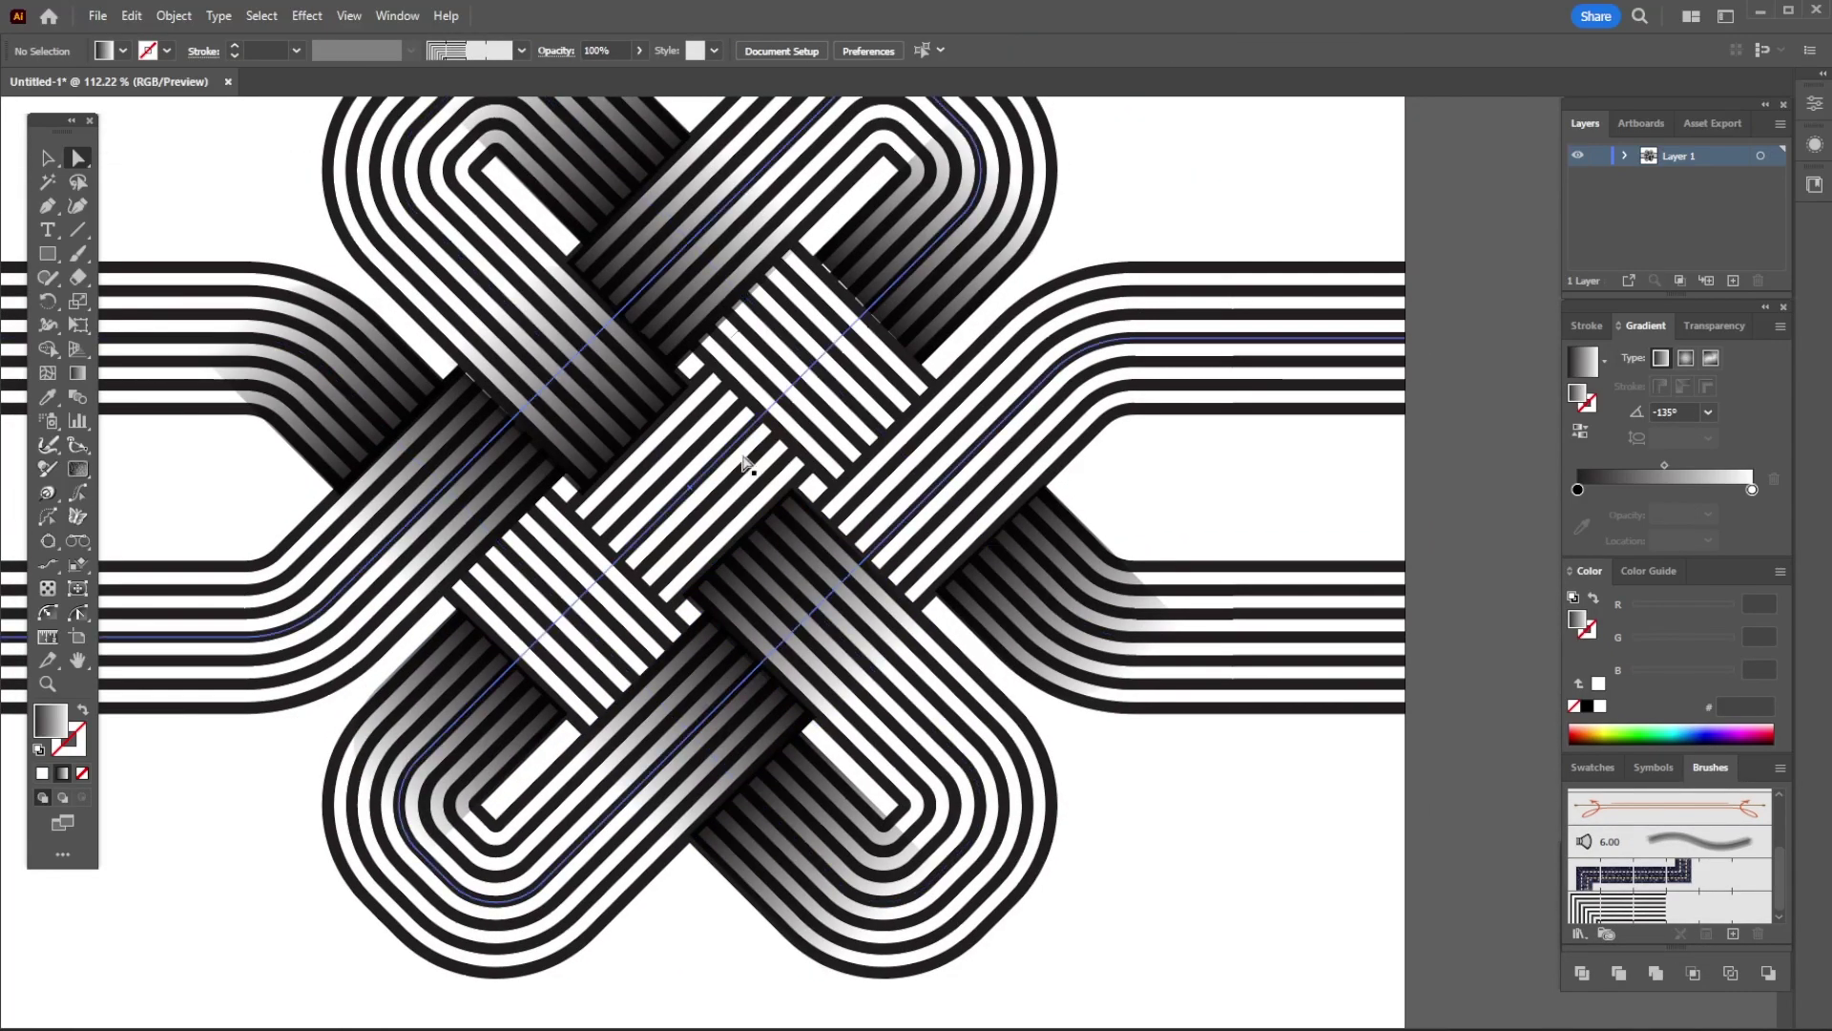
drag(654, 322, 900, 537)
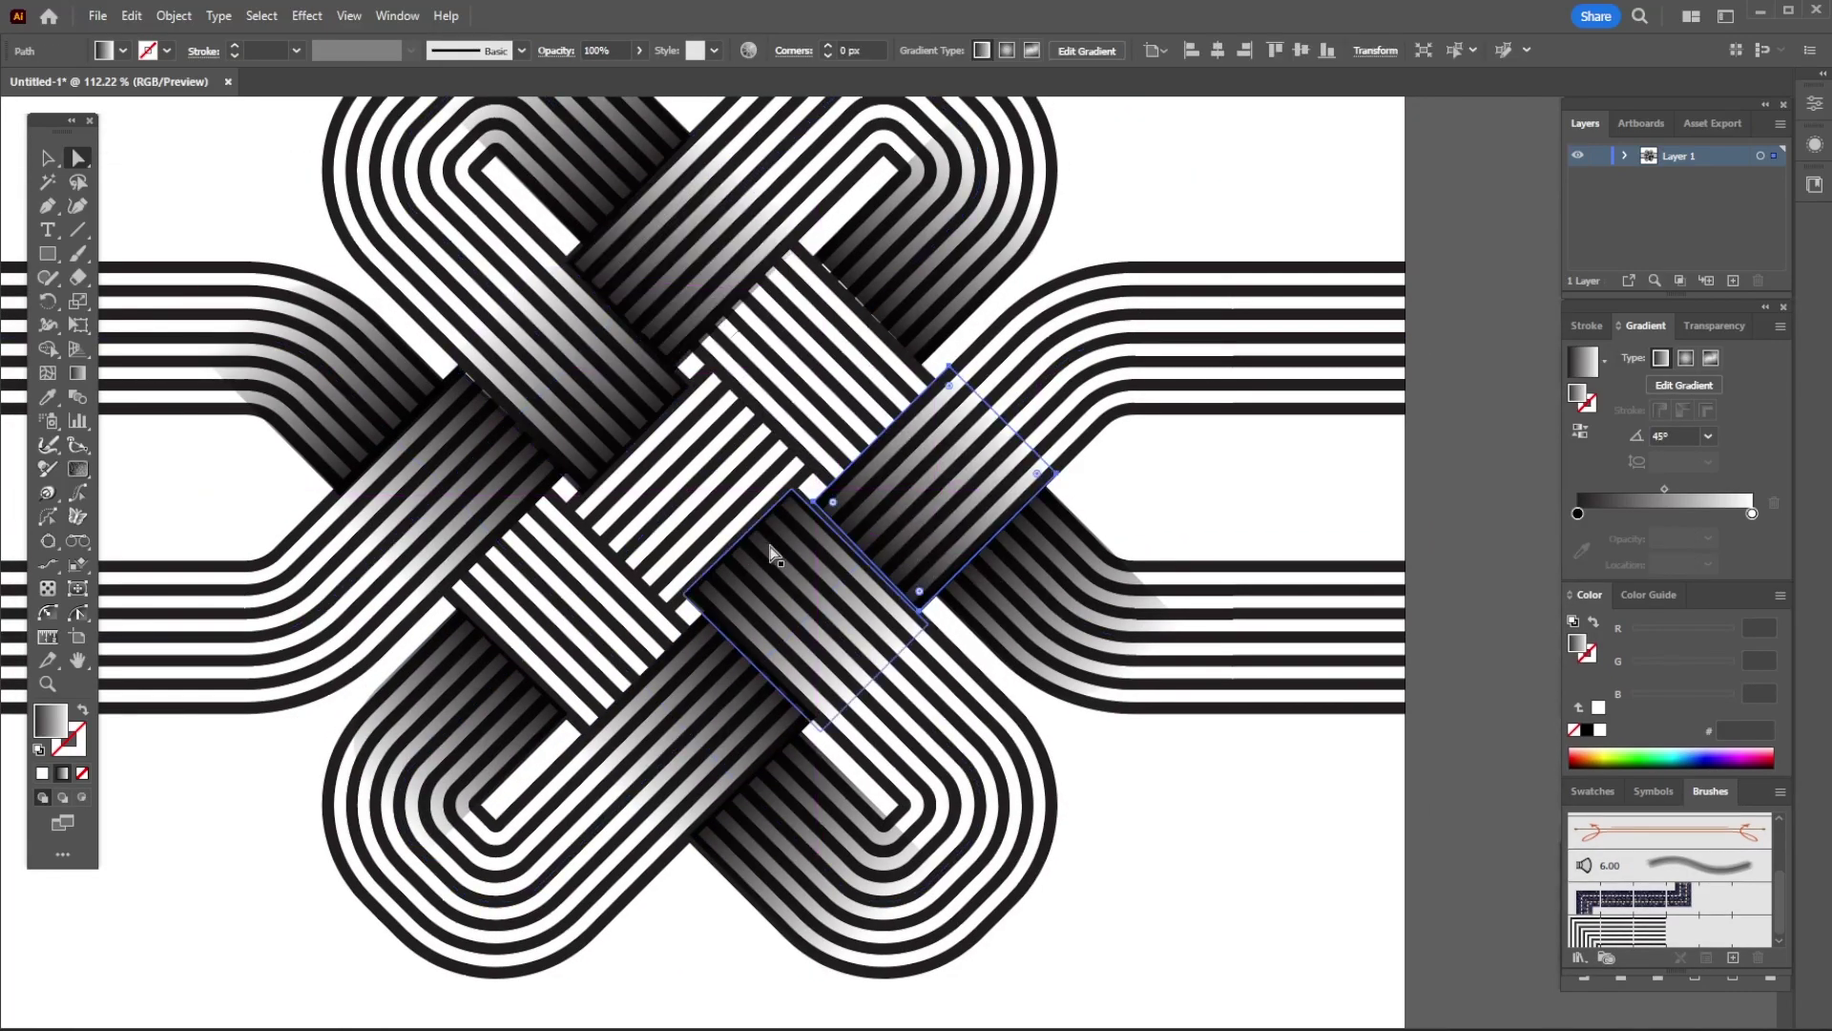
Draw a gradient rectangle at the knot's centre, rotate it 45°, and position it on the crossing.
key(ctrl+shift+a)
key(m)
drag(610, 451, 792, 590)
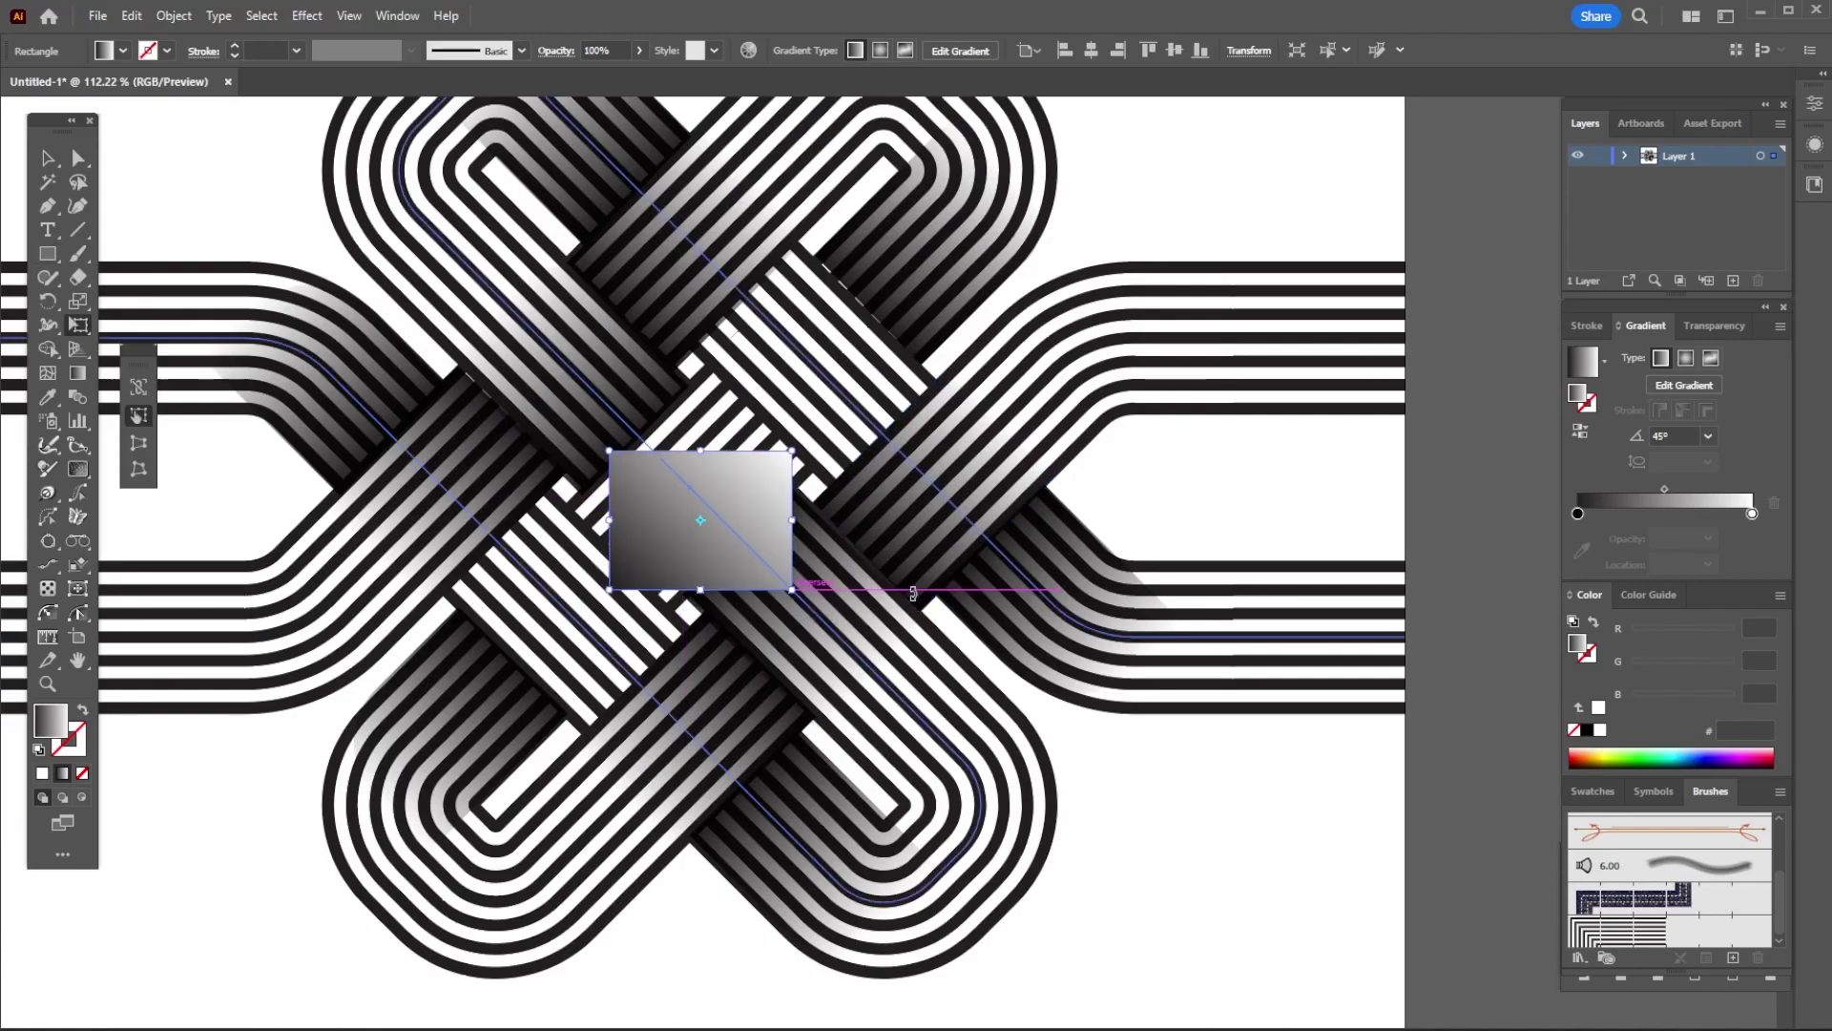
key(e)
drag(744, 257, 921, 362)
mouse_move(738, 513)
mouse_down()
mouse_move(716, 491)
mouse_move(778, 437)
mouse_up()
key(v)
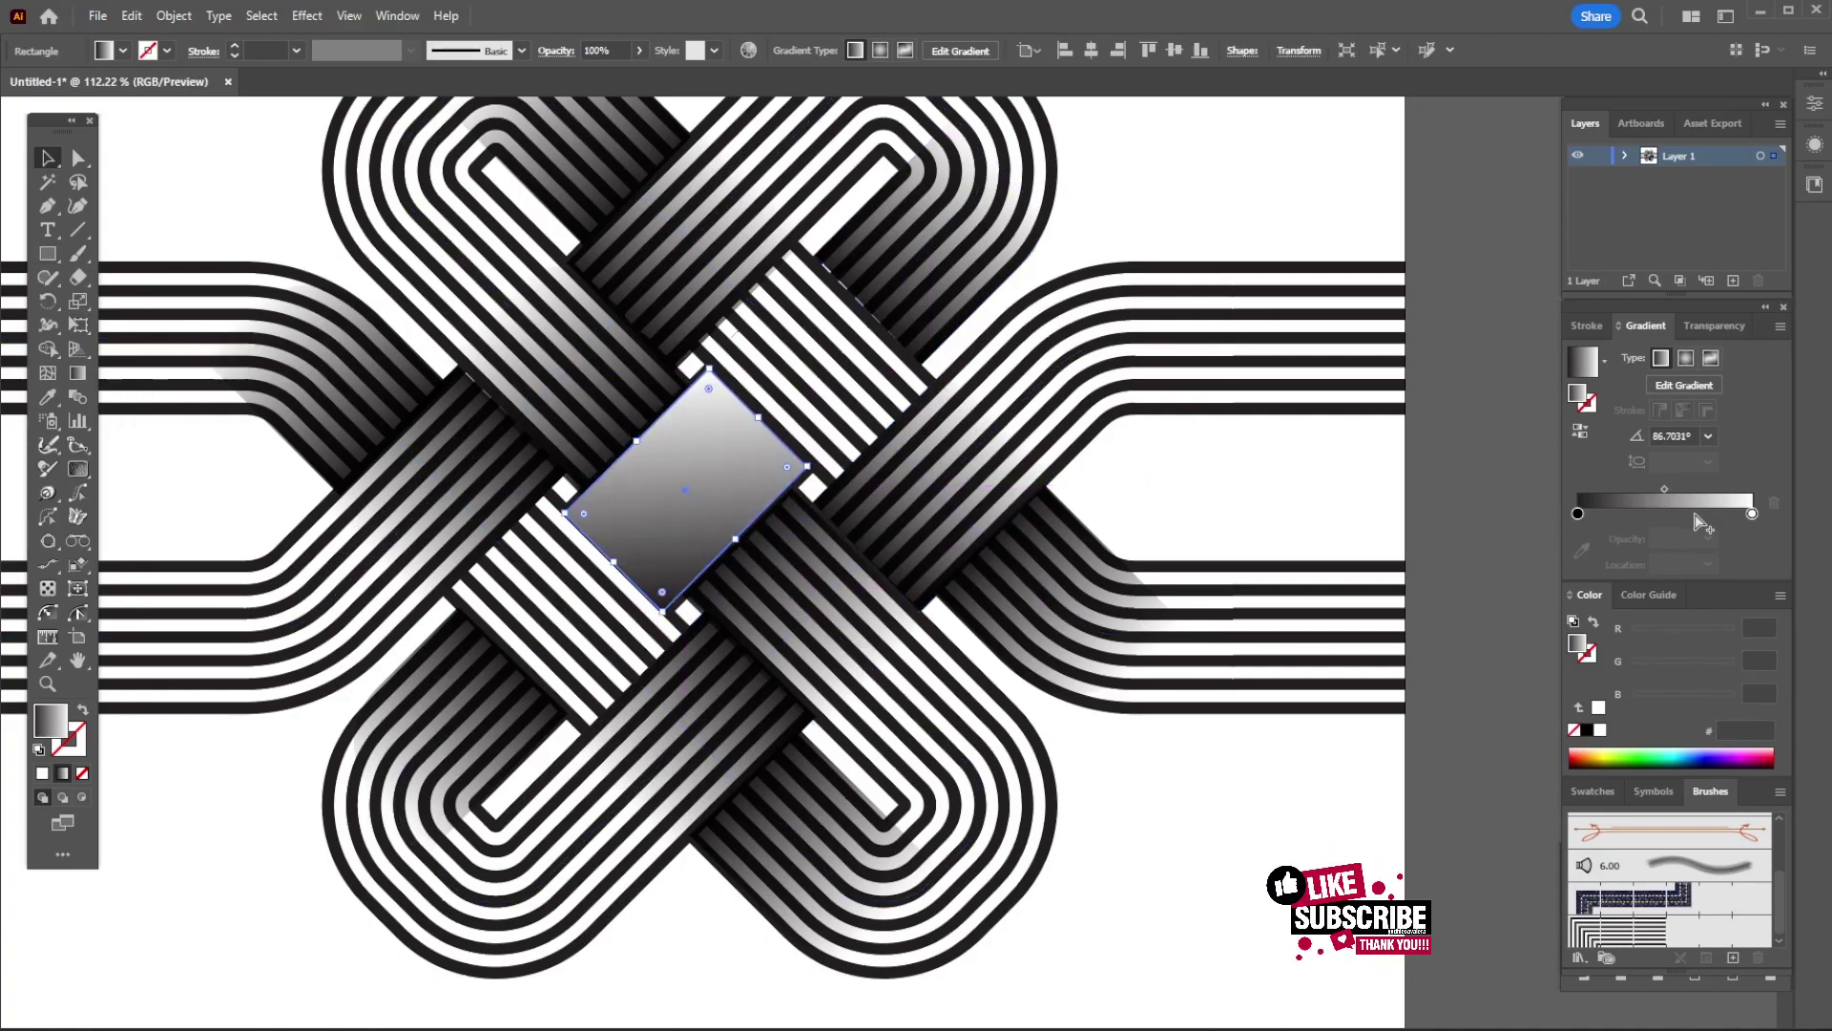
Make the rectangle's gradient run diagonally at 45° and set its blend mode to Multiply.
mouse_move(1752, 513)
mouse_down()
mouse_move(1661, 513)
mouse_move(1752, 513)
mouse_up()
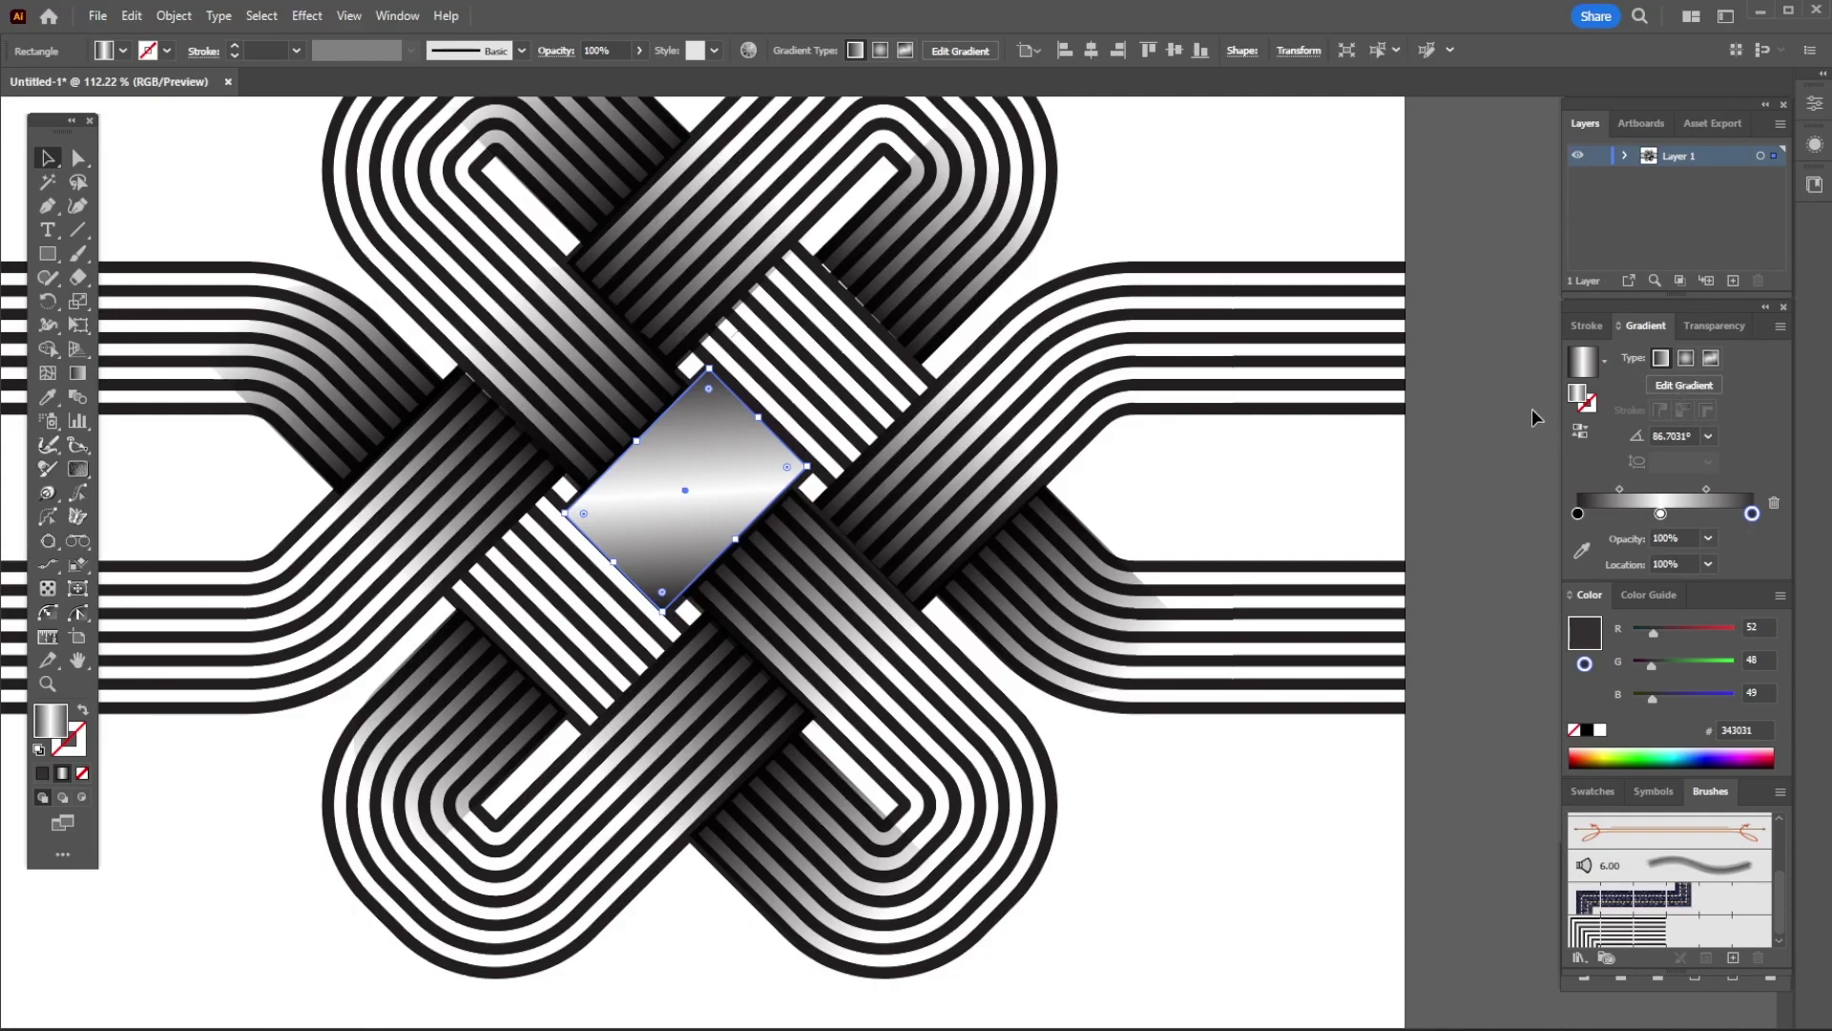
click(79, 375)
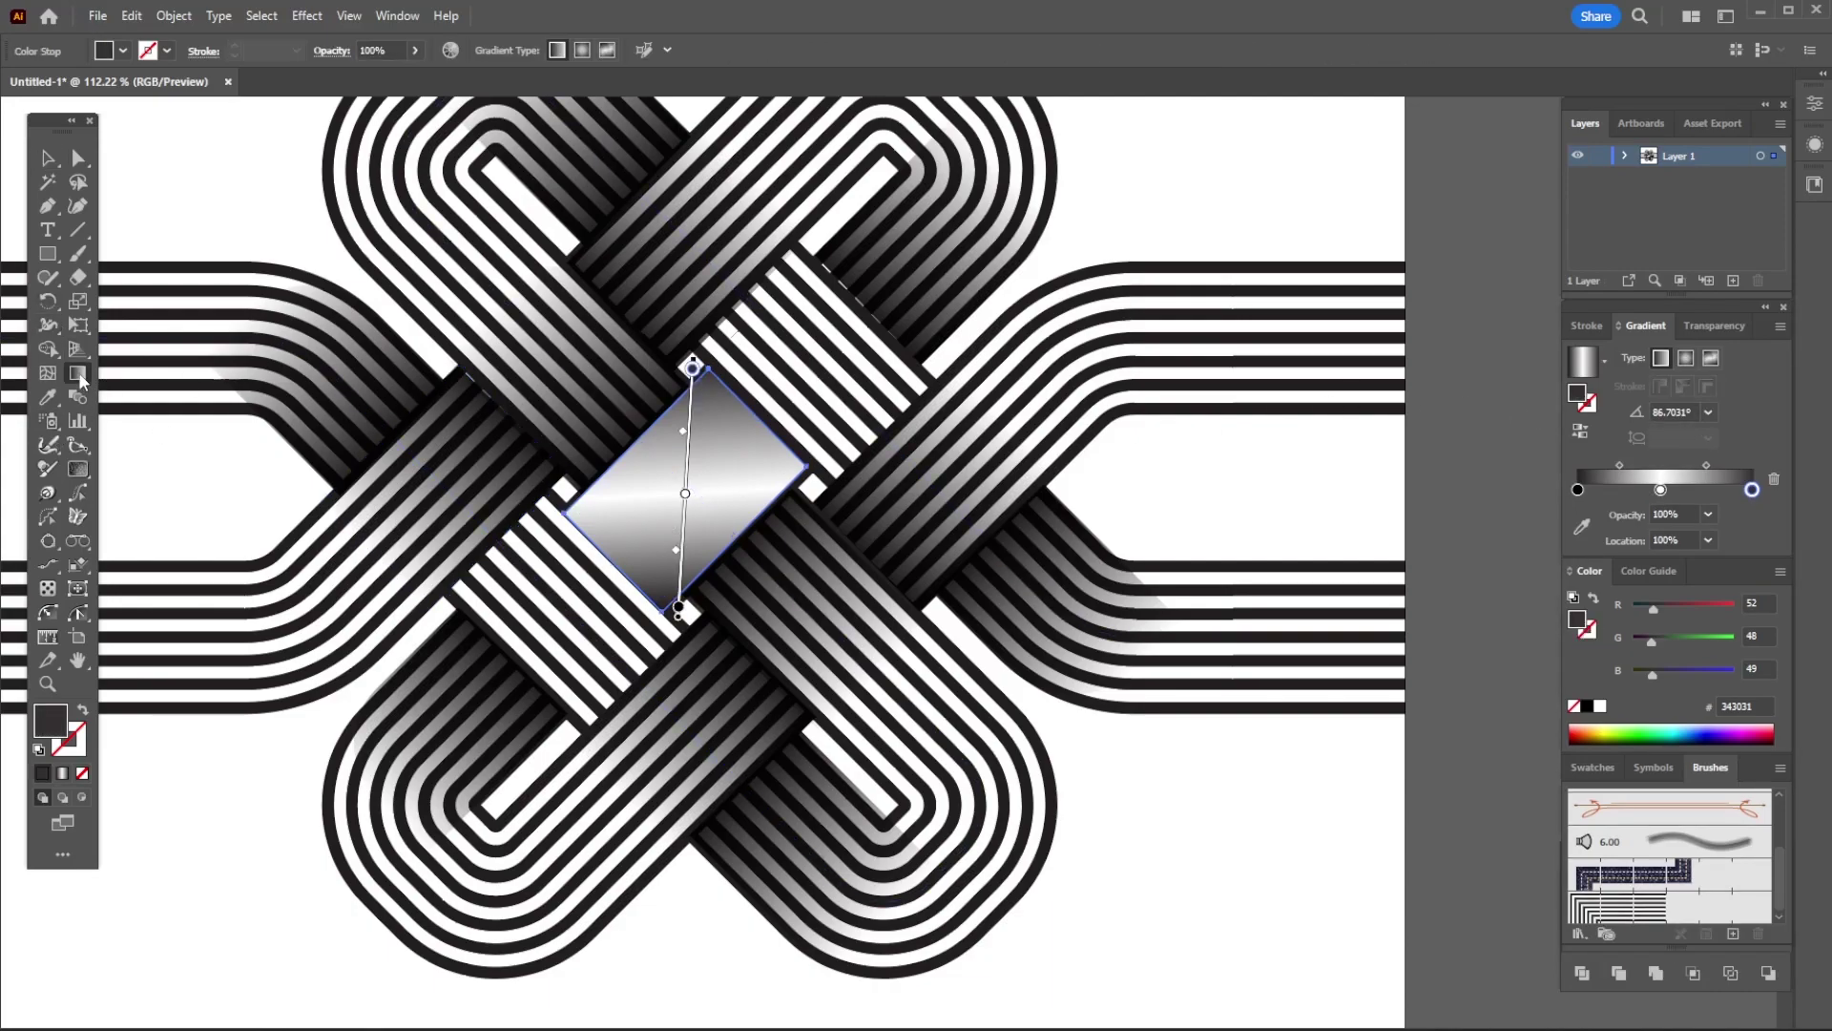
drag(613, 563, 764, 412)
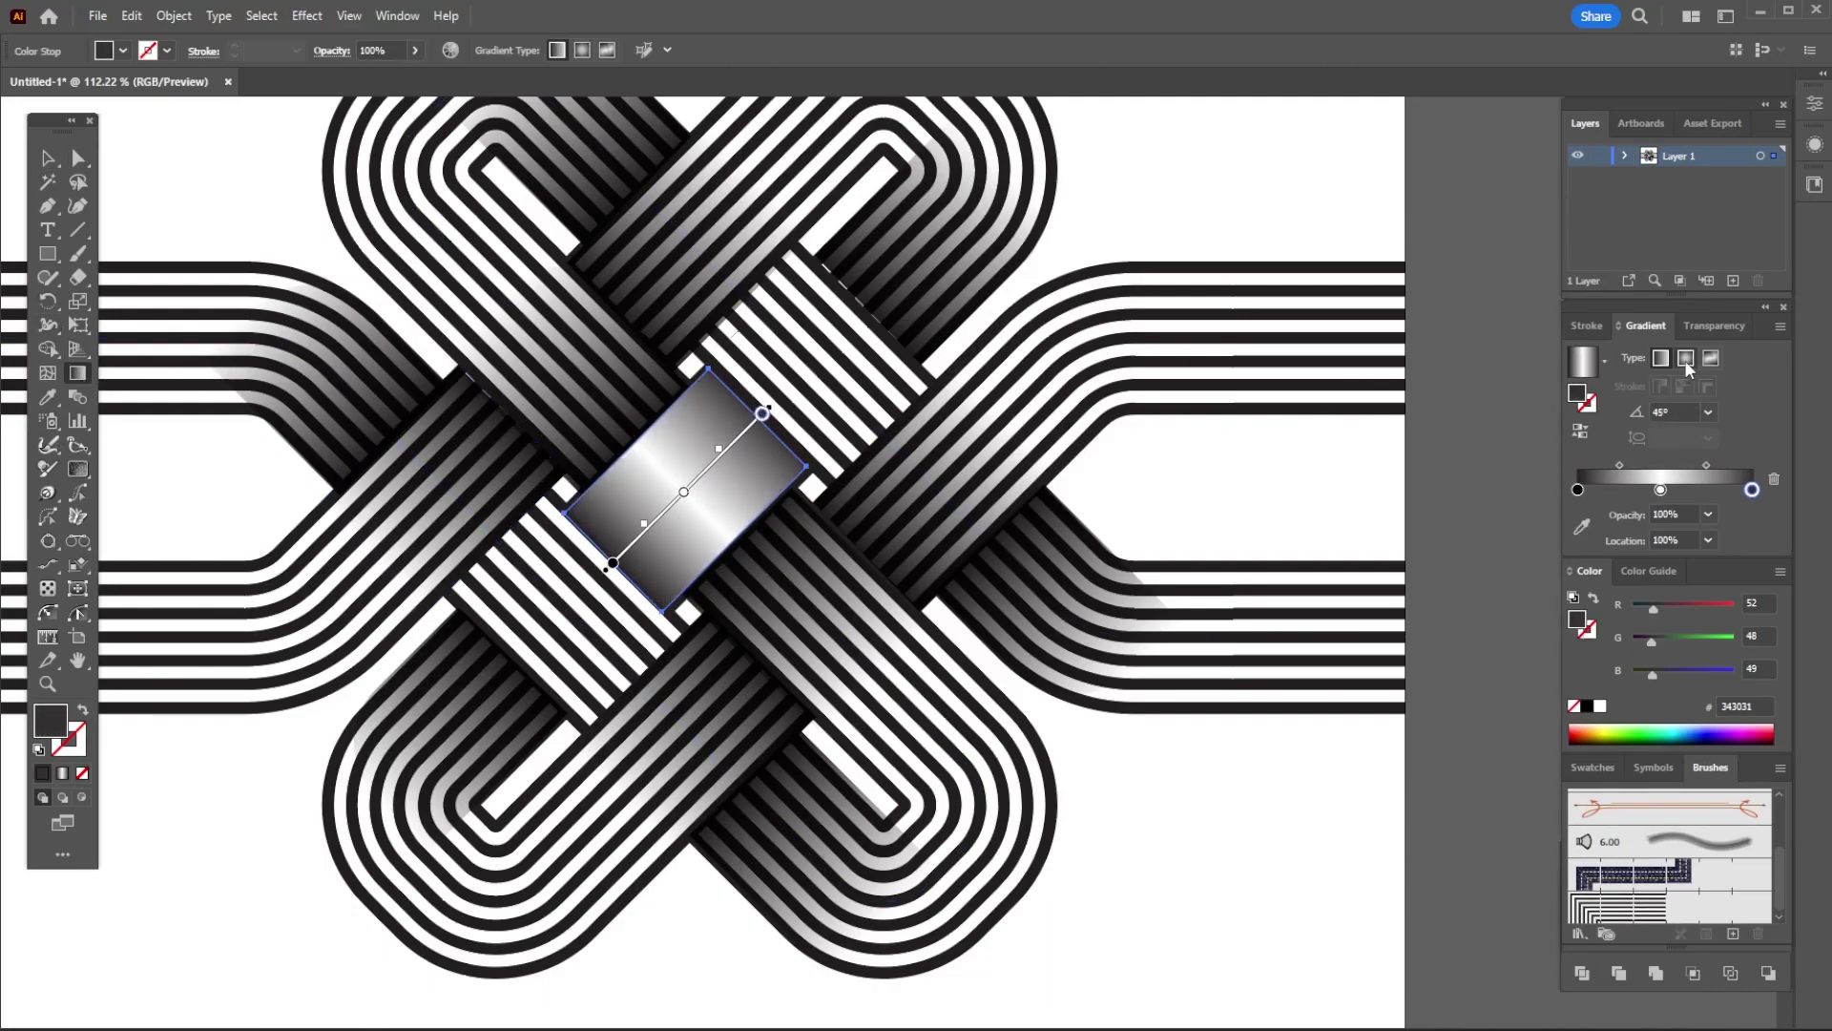
key(ctrl+shift+F10)
click(1613, 357)
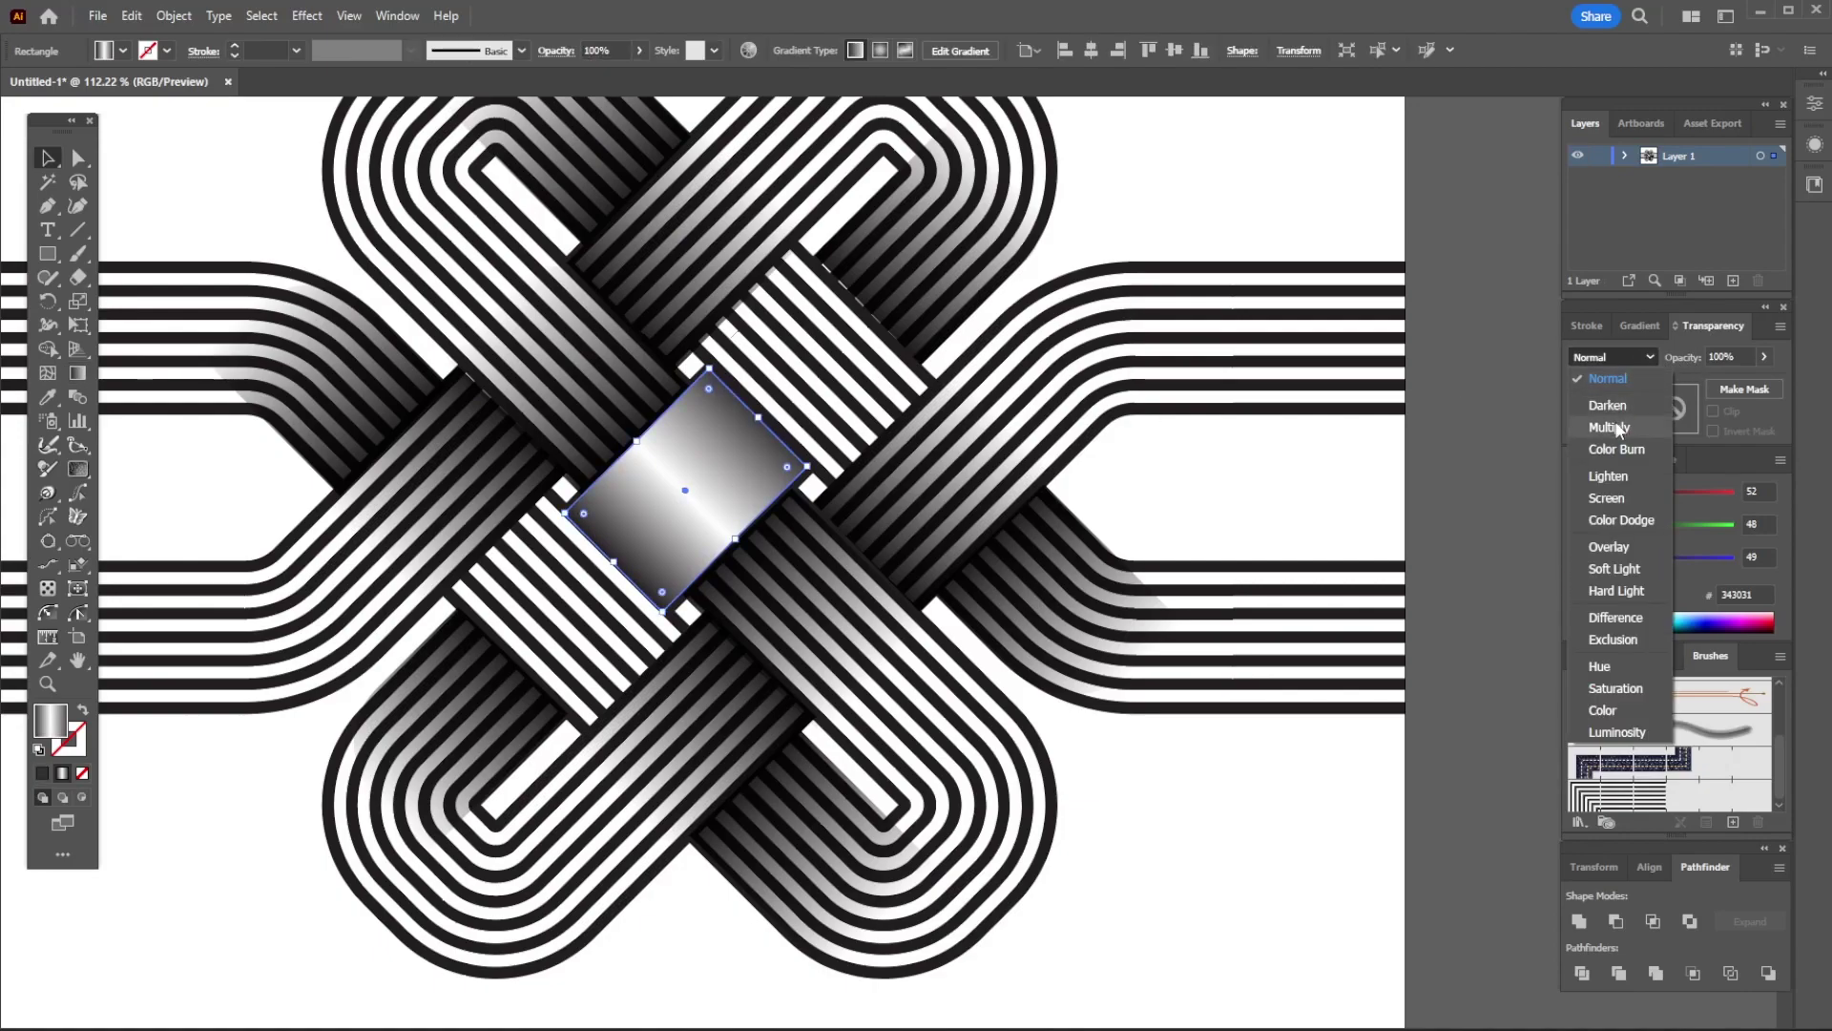
click(1613, 427)
key(v)
click(1267, 462)
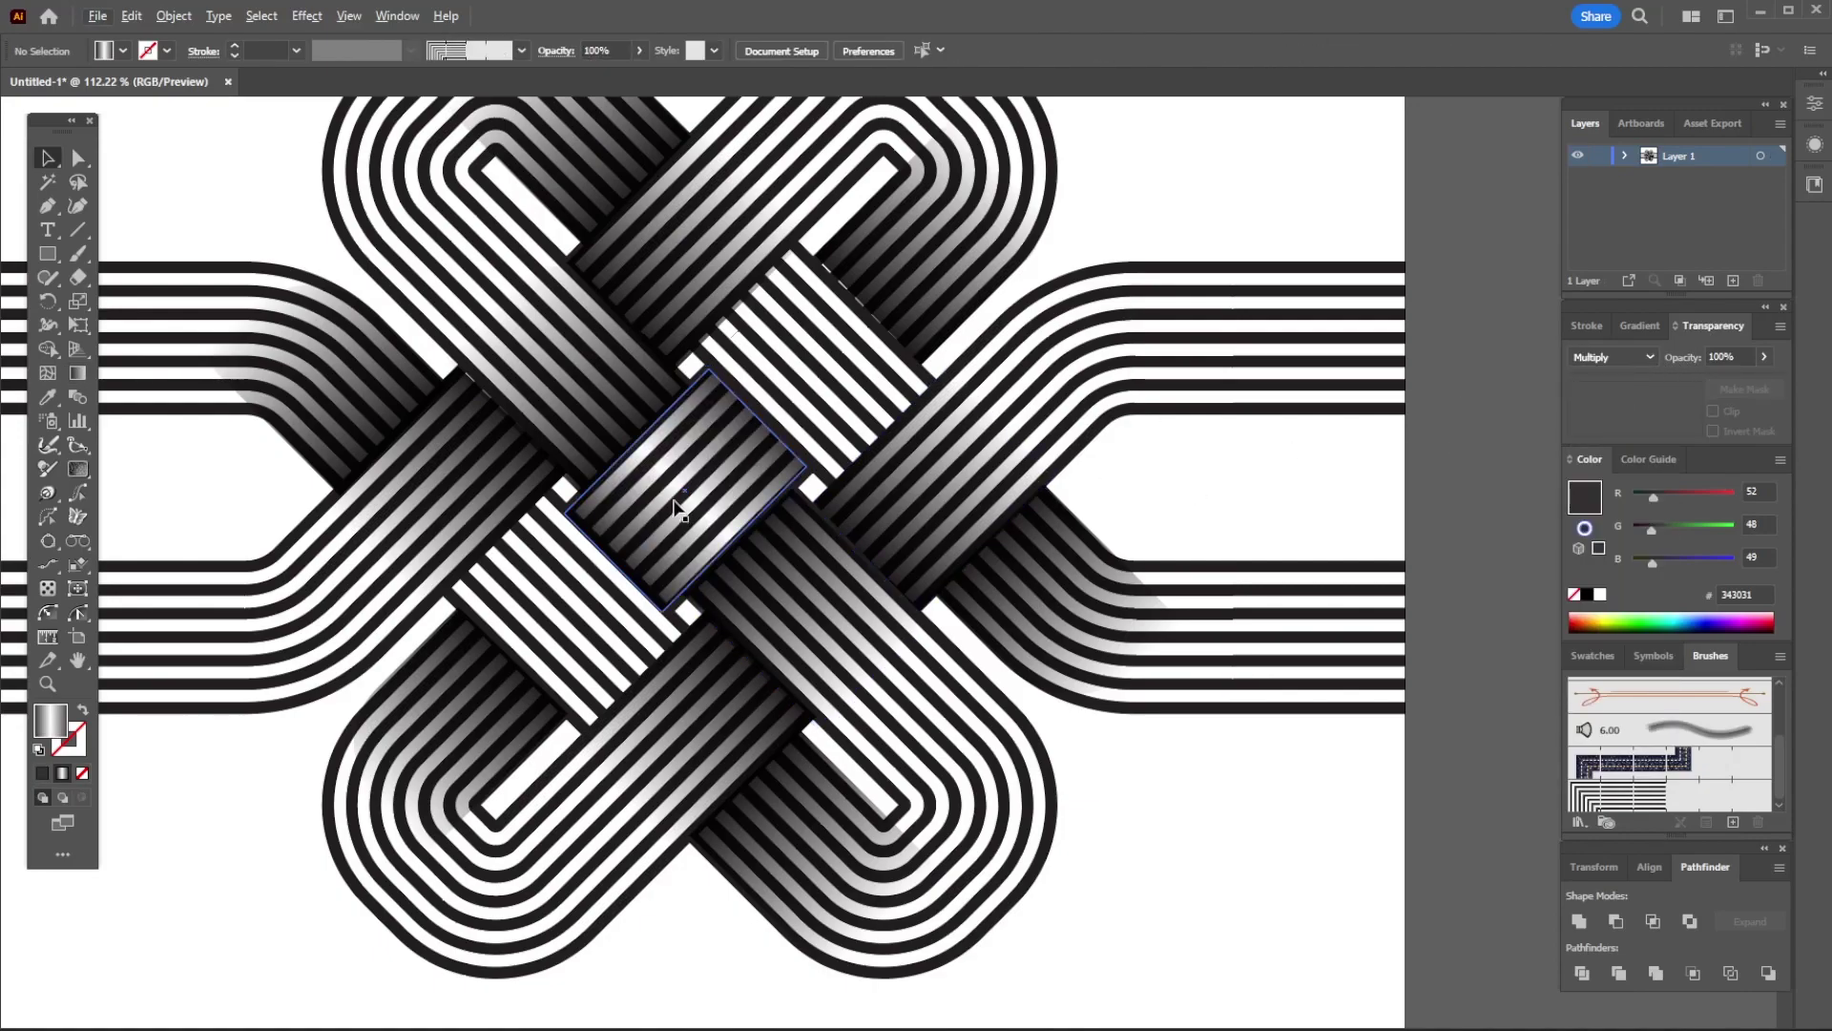
Adjust the centre shadow's shape to fit over the crossing.
mouse_move(675, 508)
mouse_down()
mouse_move(630, 611)
mouse_move(549, 582)
mouse_move(798, 387)
mouse_move(876, 265)
mouse_up()
key(a)
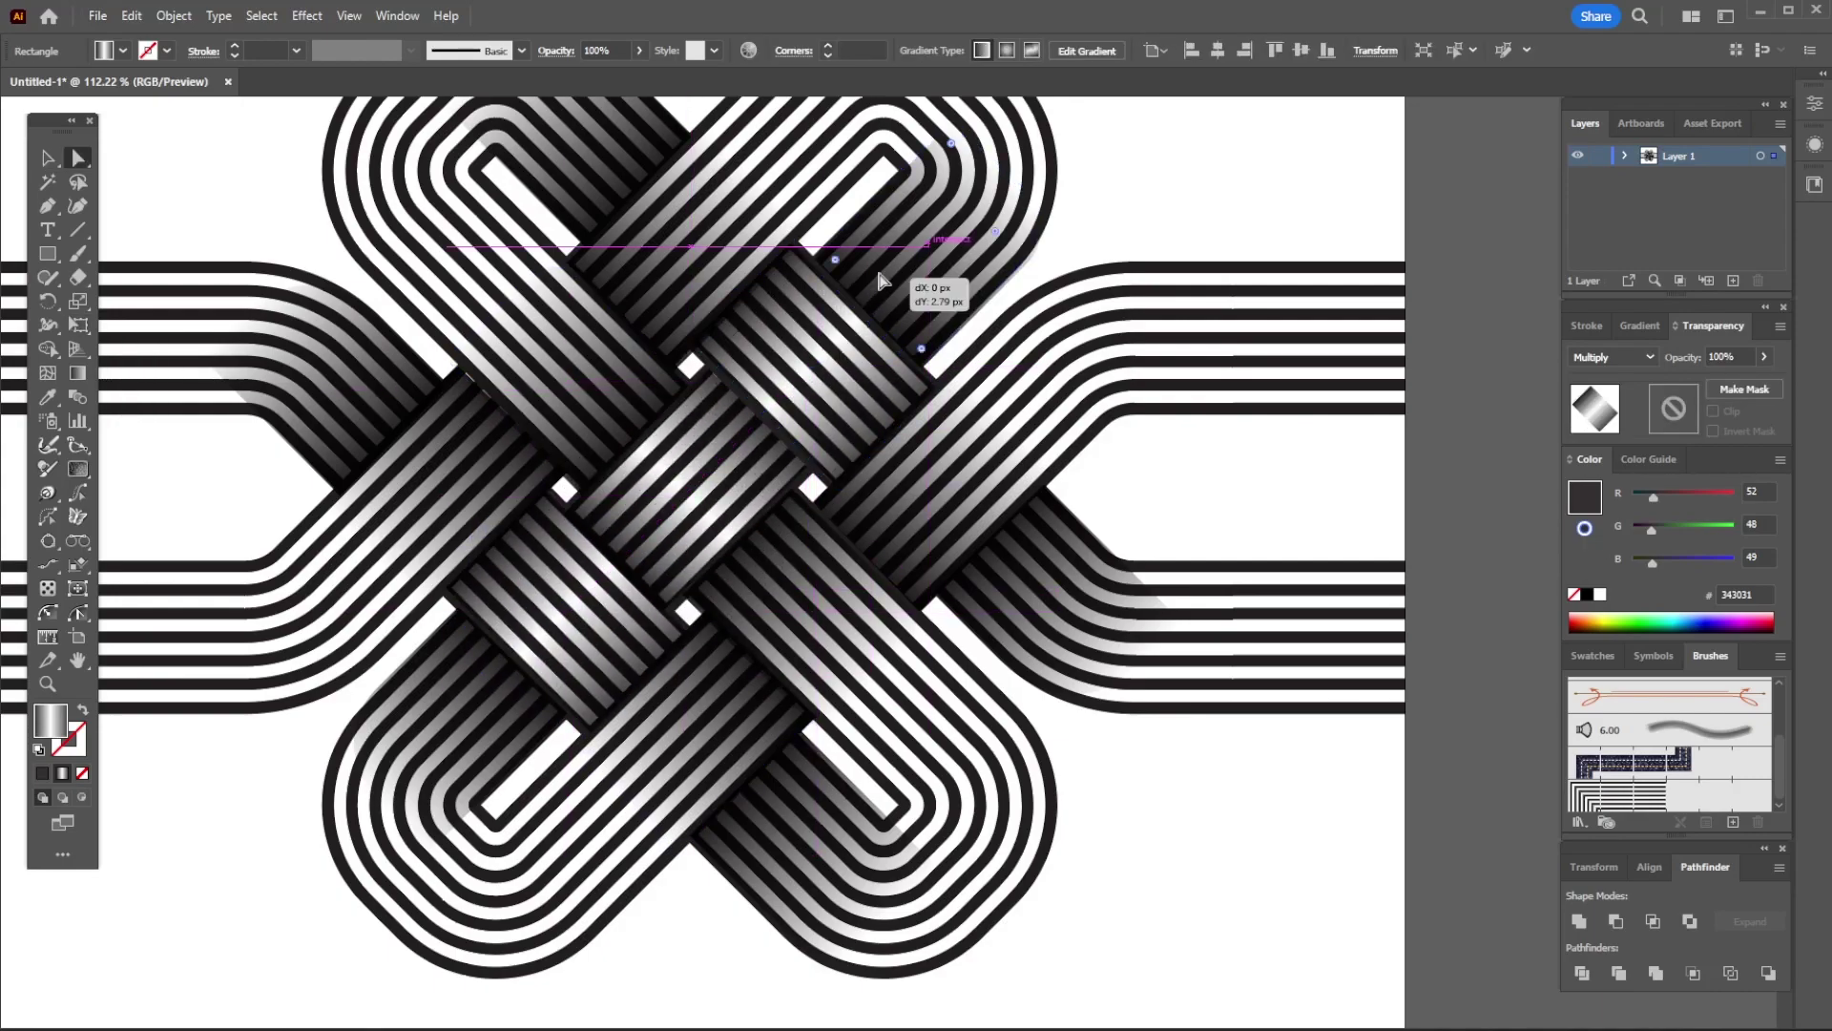
click(1306, 472)
scroll(1327, 551, down, 5)
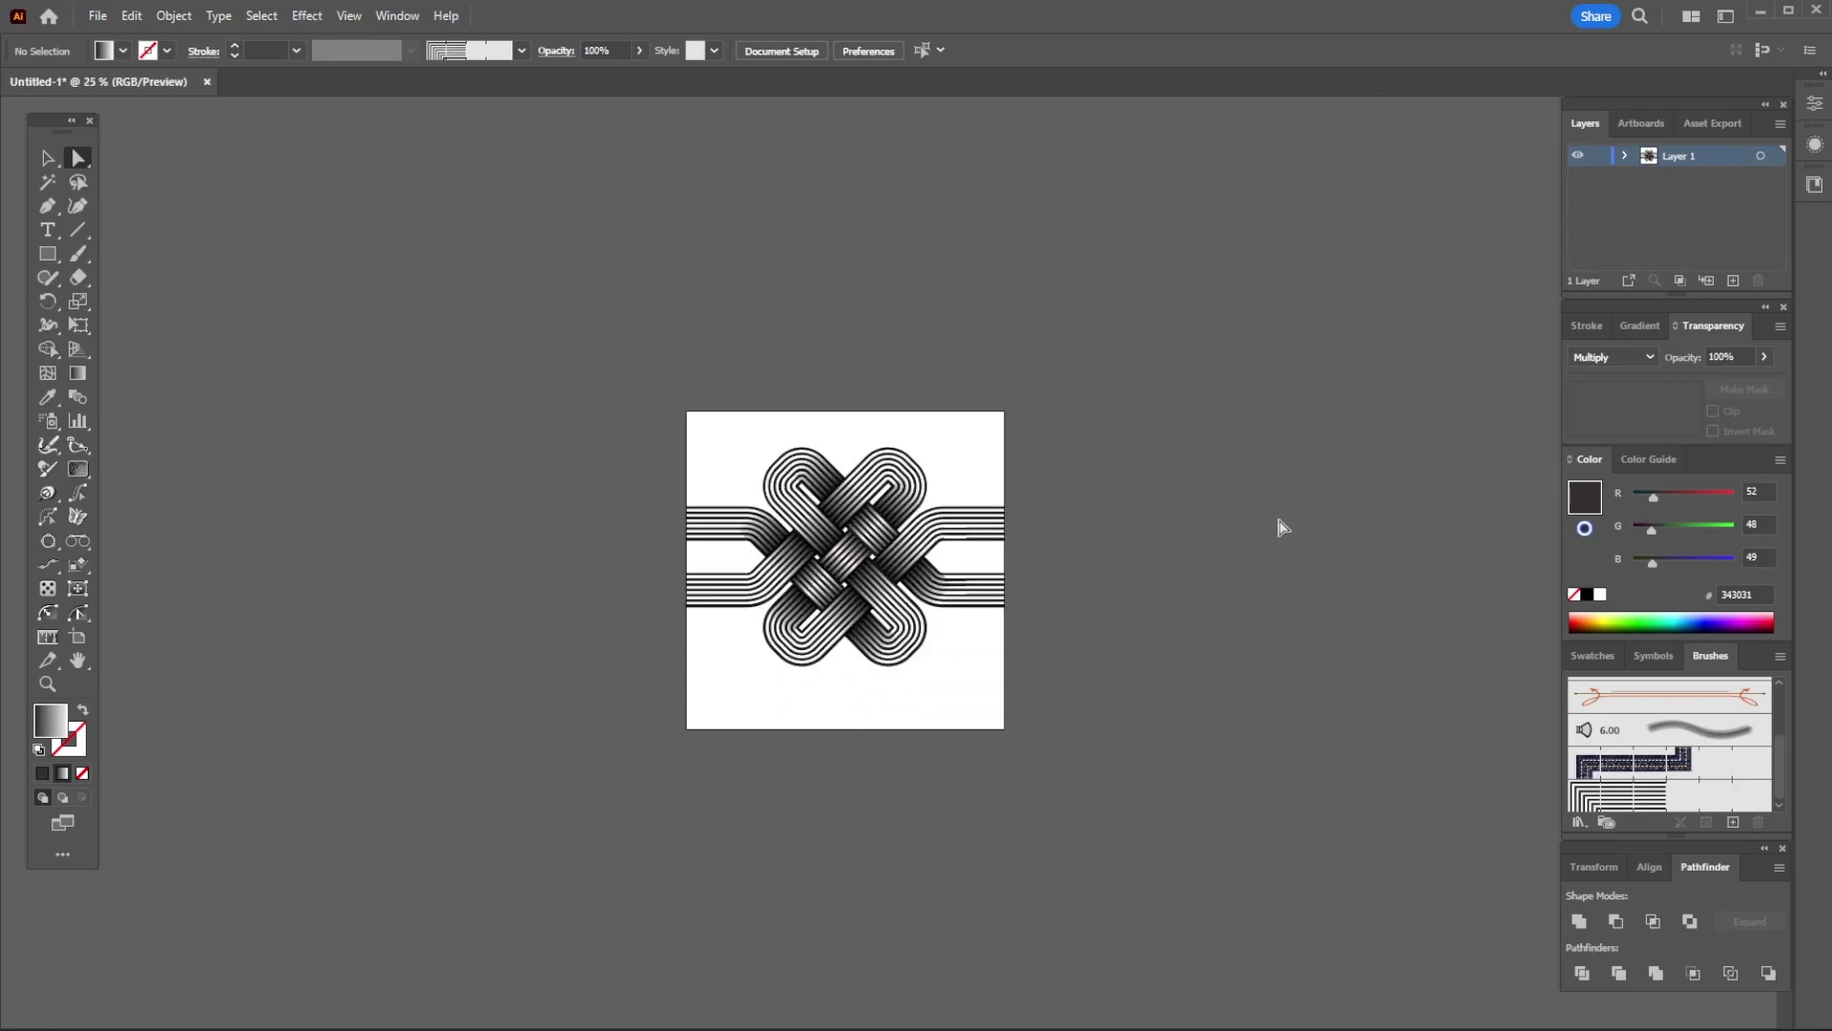
click(1030, 396)
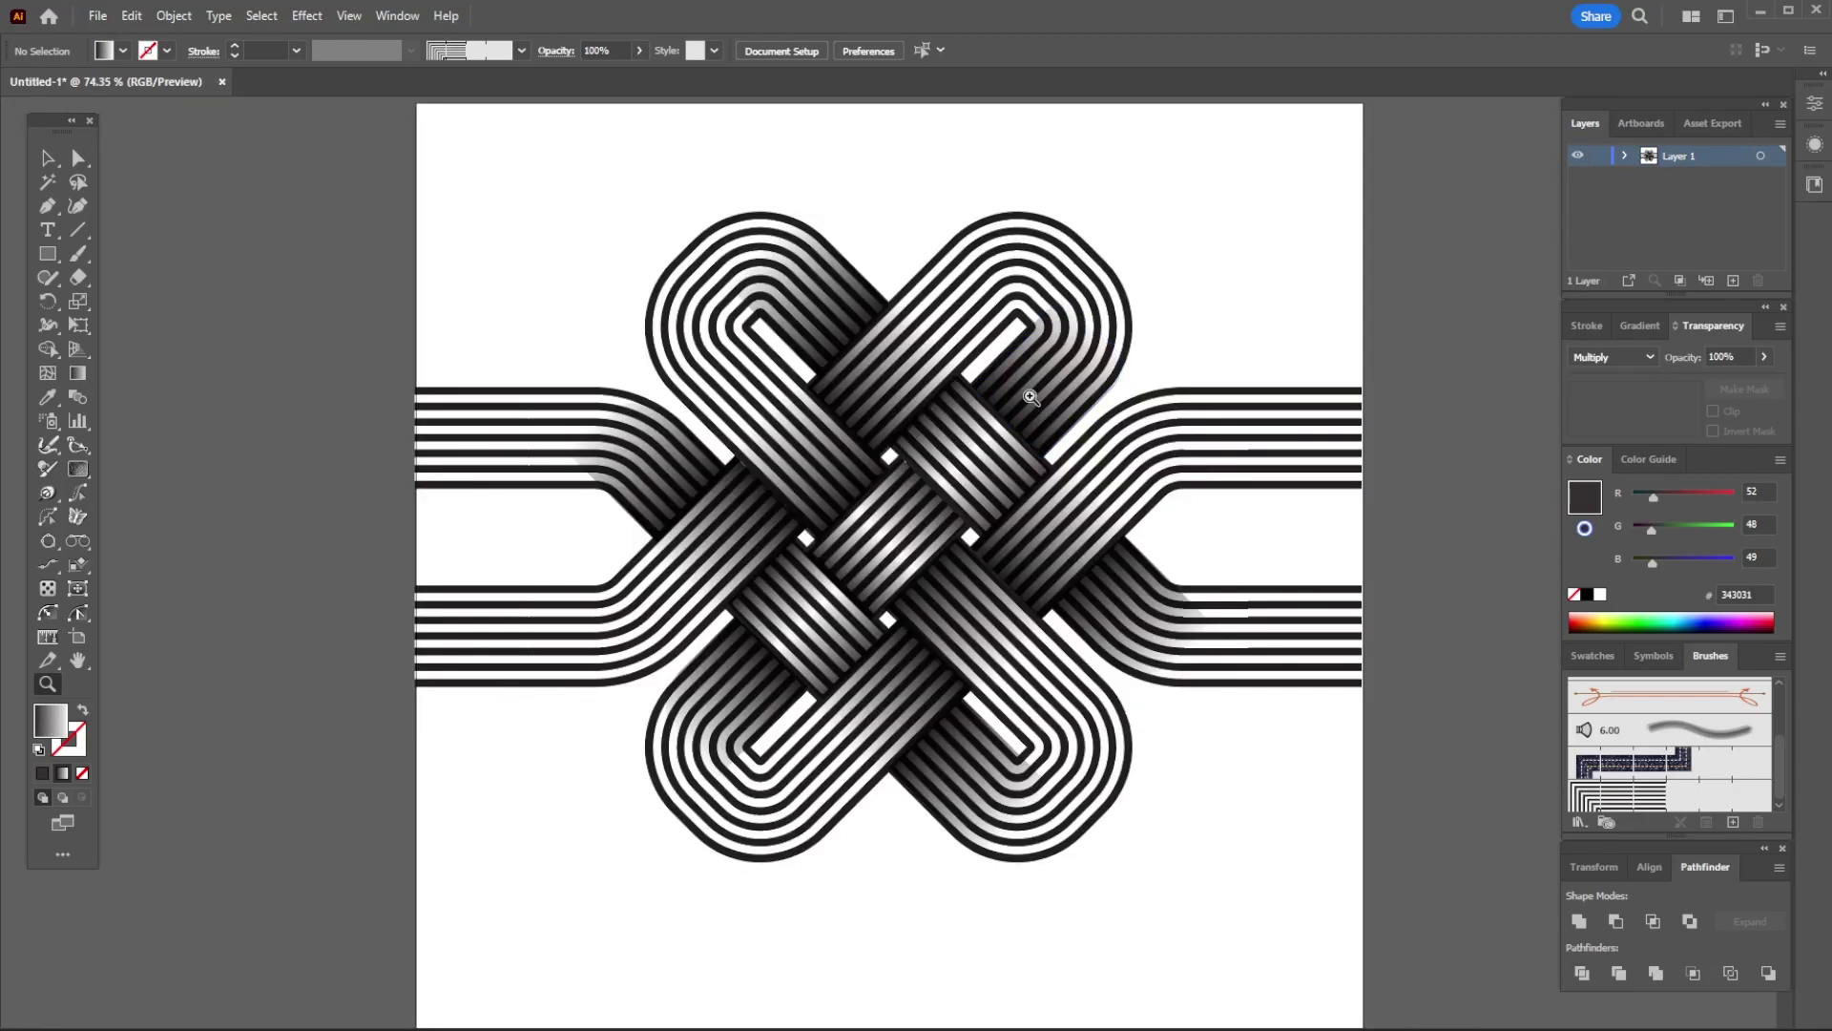